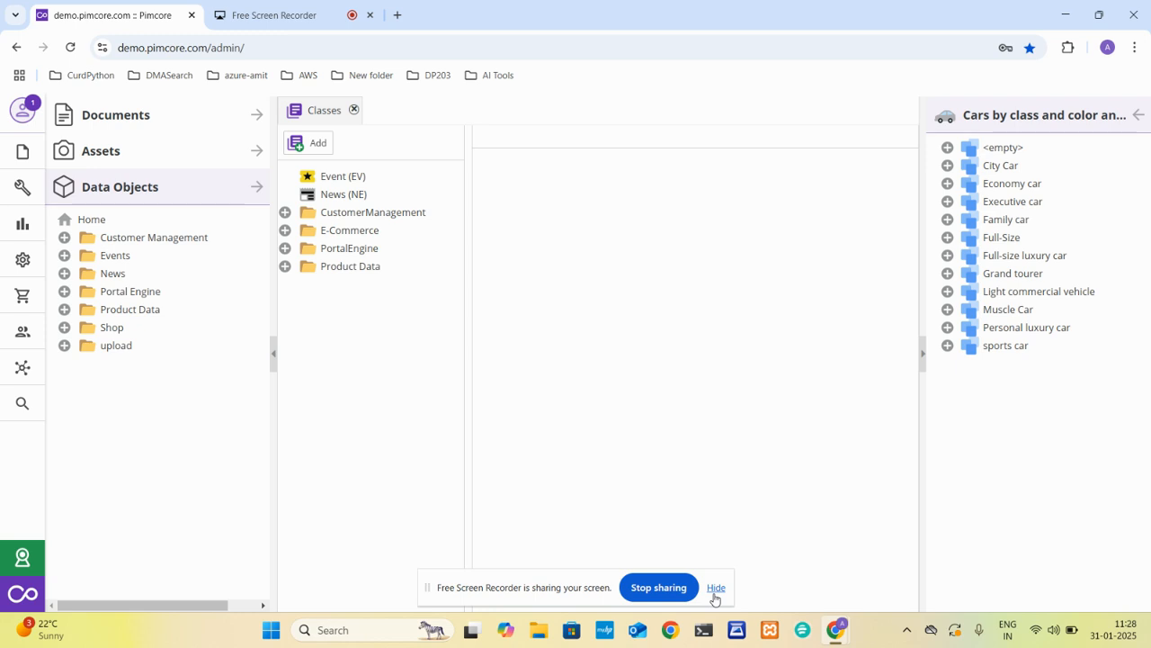
Clear the workspace by closing the open class editor and collapsing the side trees.
{"action": "left_click", "coordinate": [715, 589]}
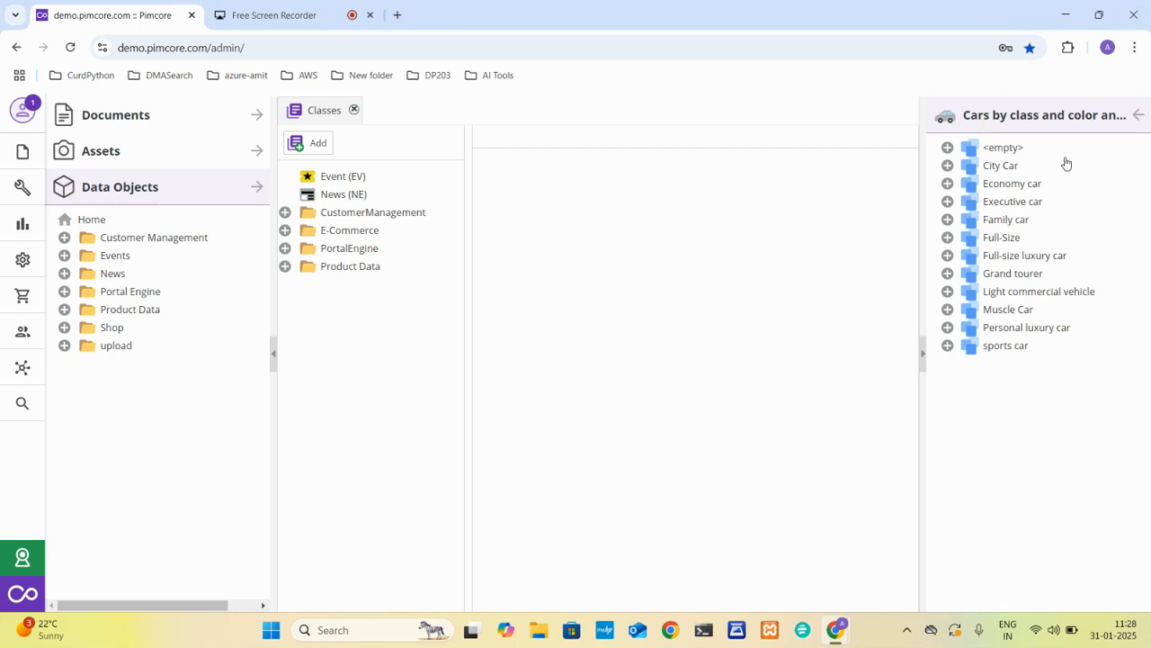
{"action": "left_click", "coordinate": [1138, 116]}
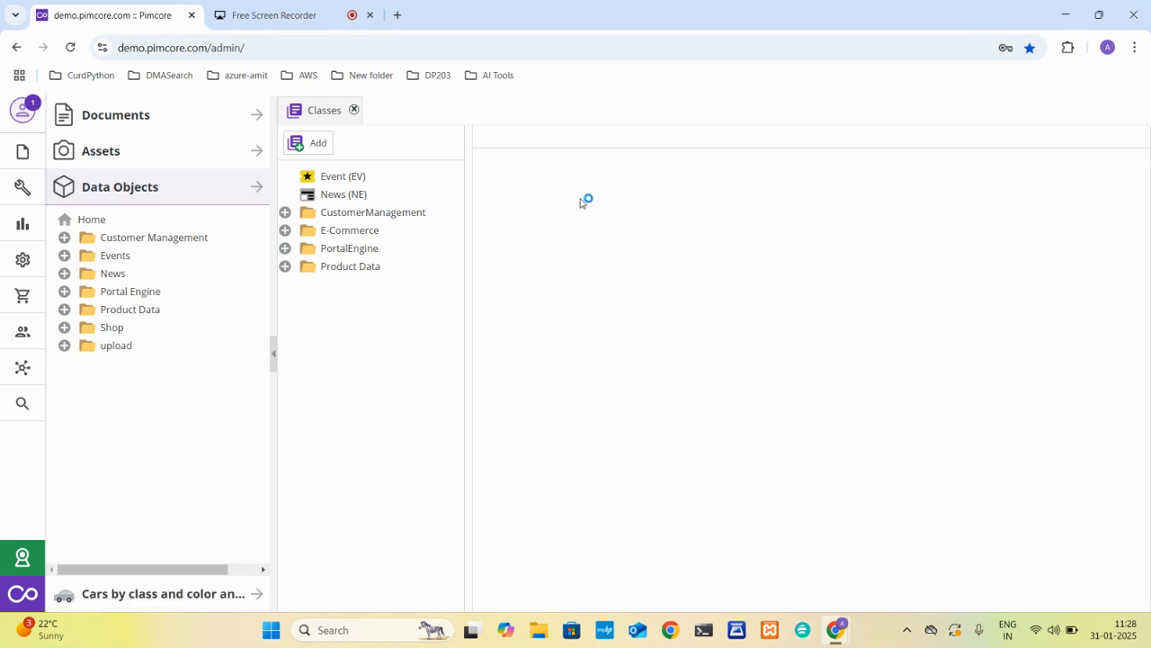
{"action": "left_click", "coordinate": [354, 109]}
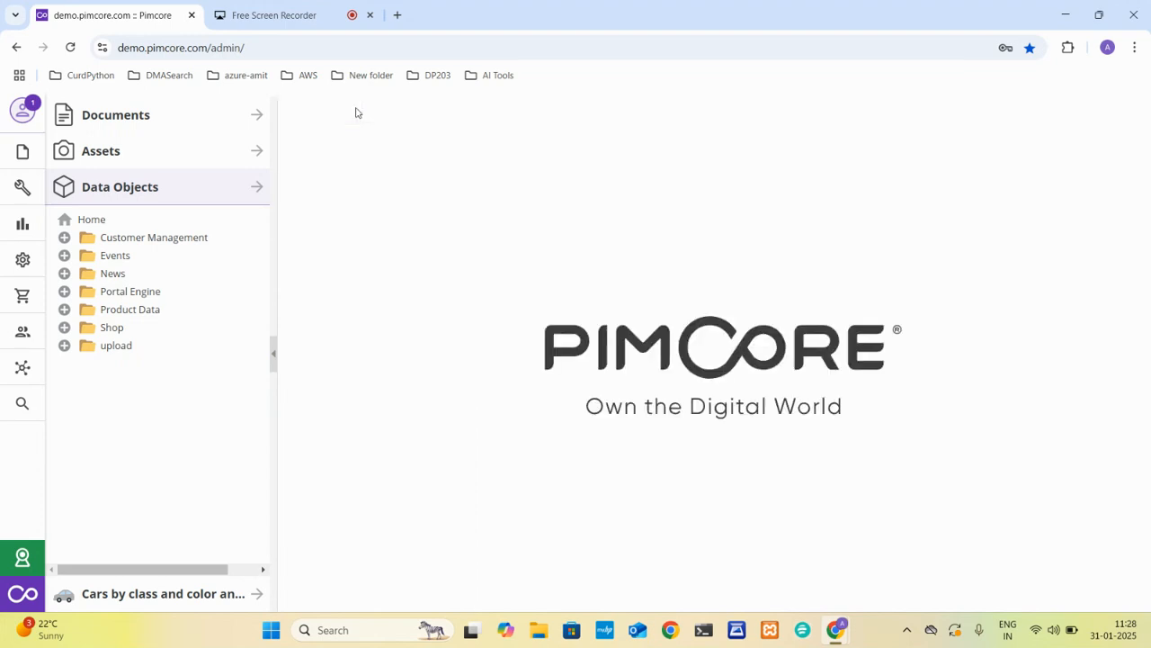
{"action": "left_click", "coordinate": [272, 353]}
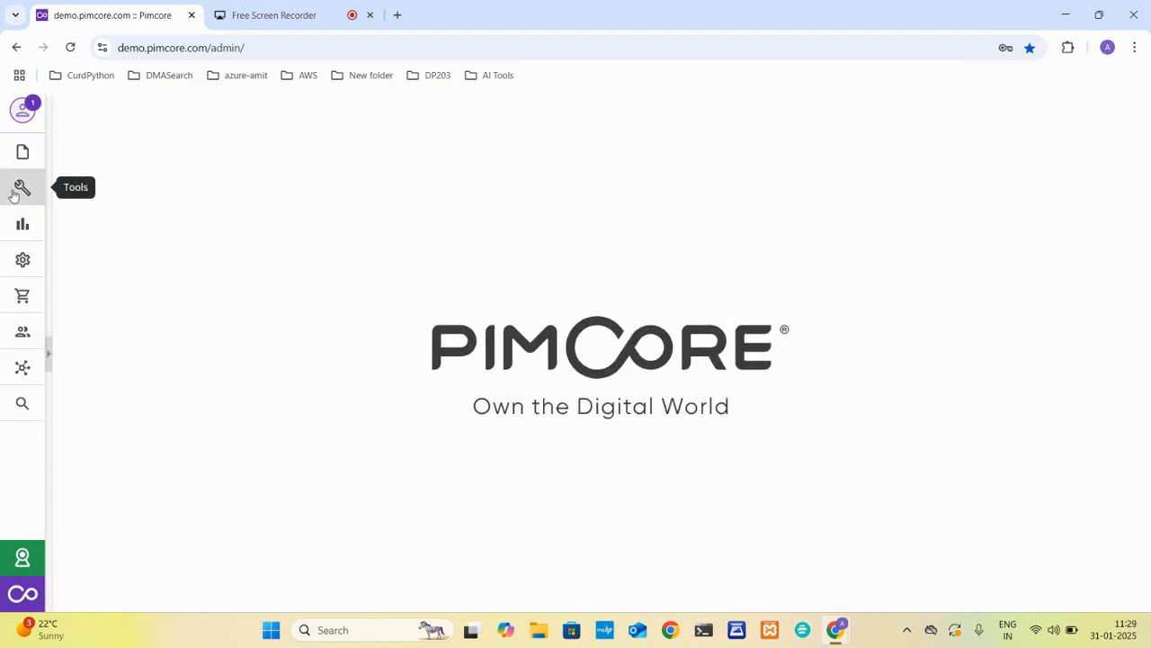
Open the class definitions for data objects.
{"action": "left_click", "coordinate": [14, 270]}
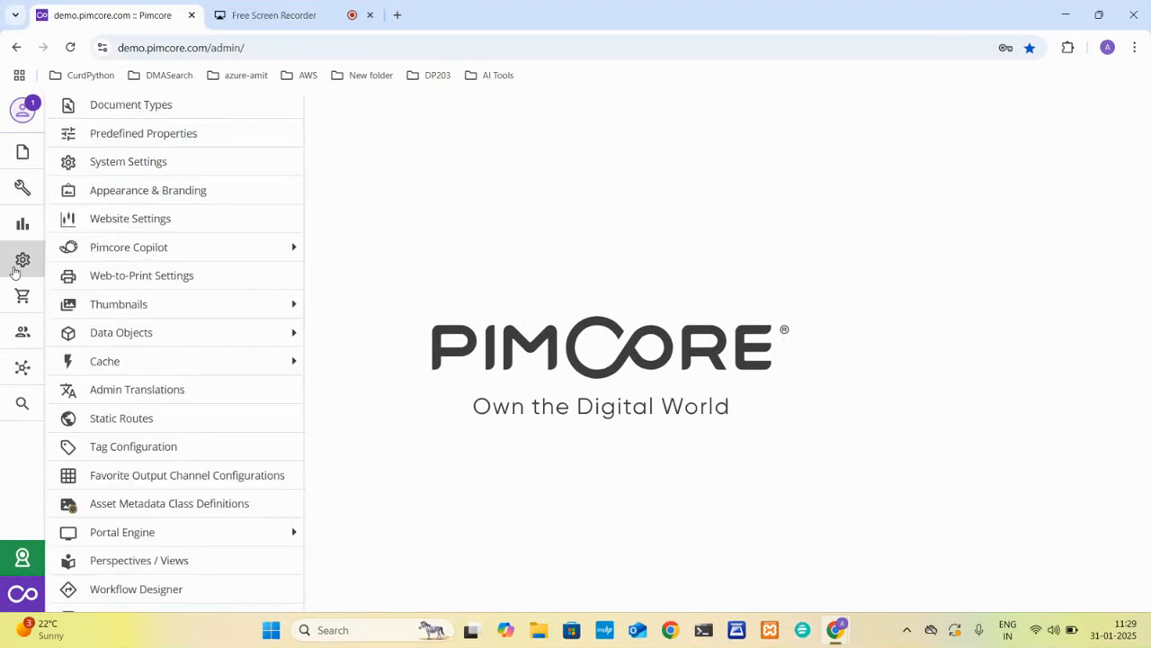
{"action": "mouse_move", "coordinate": [189, 329]}
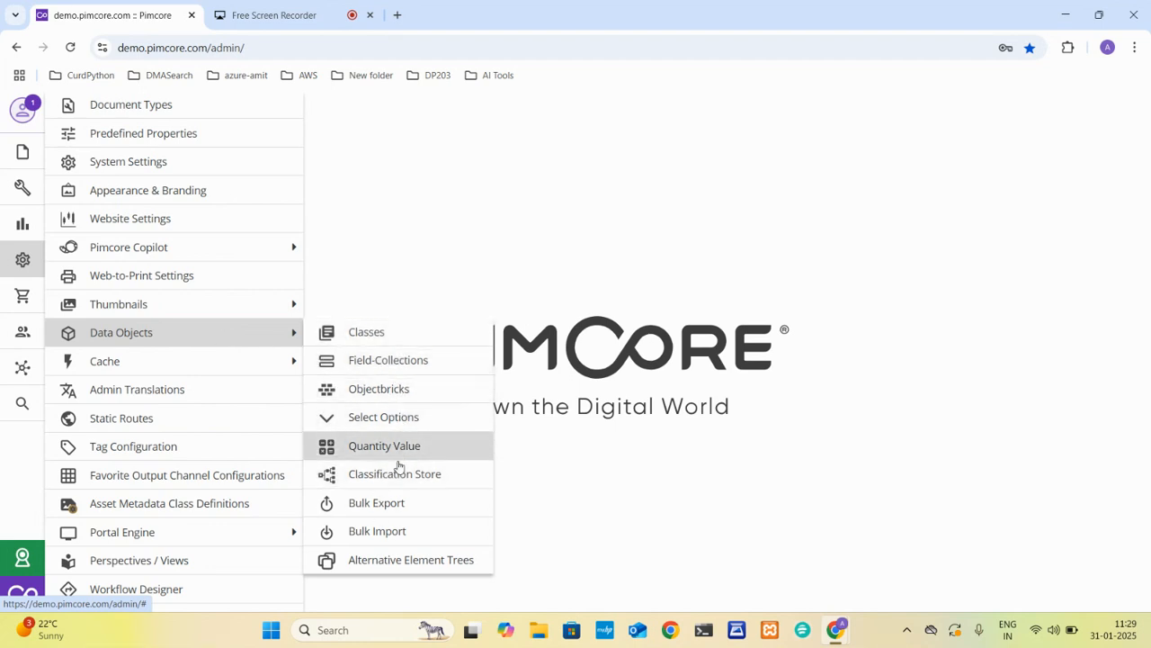
{"action": "left_click", "coordinate": [385, 342]}
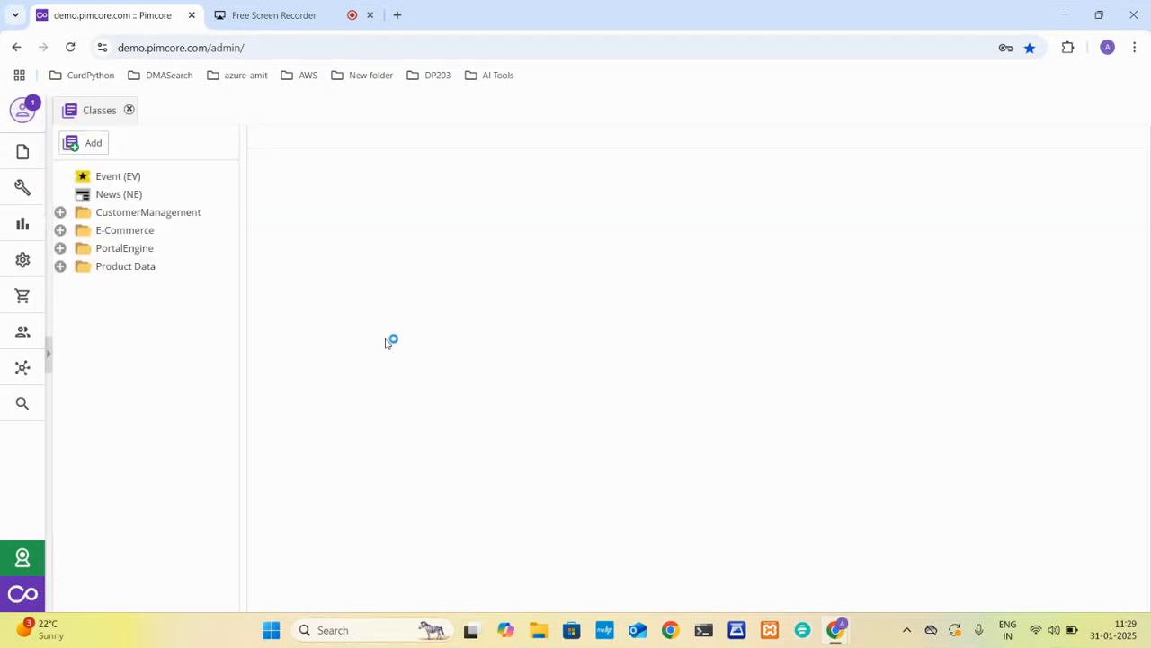
Create a new data object class named "products" with the suggested unique identifier.
{"action": "left_click", "coordinate": [89, 148]}
{"action": "type", "text": "products"}
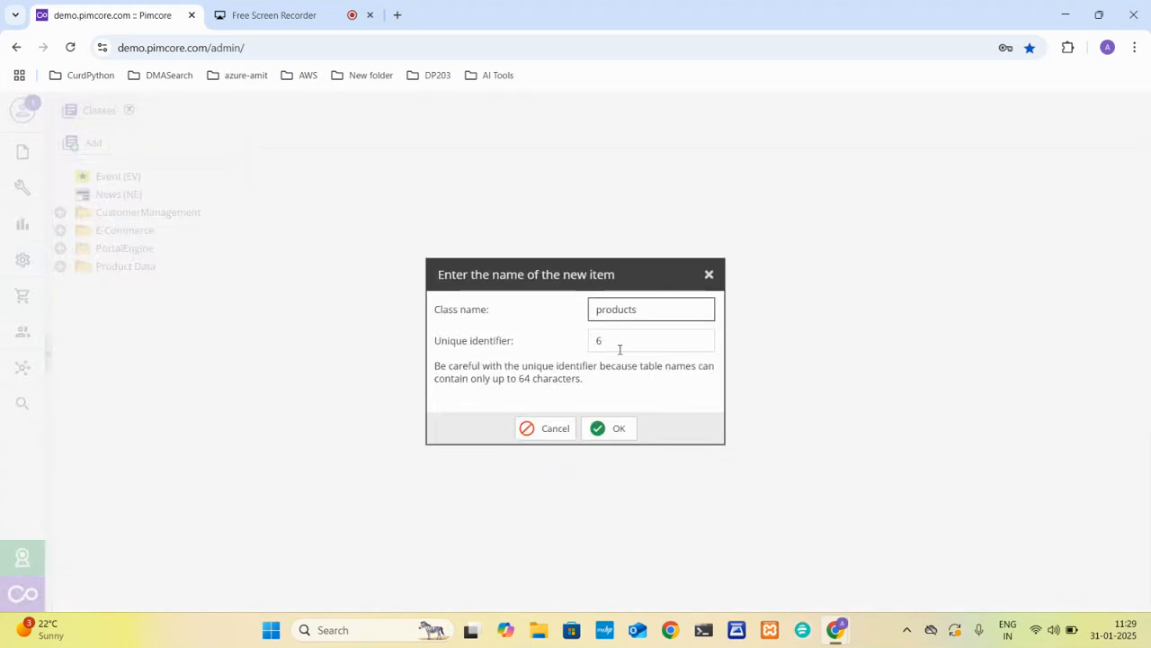
{"action": "left_click", "coordinate": [608, 430]}
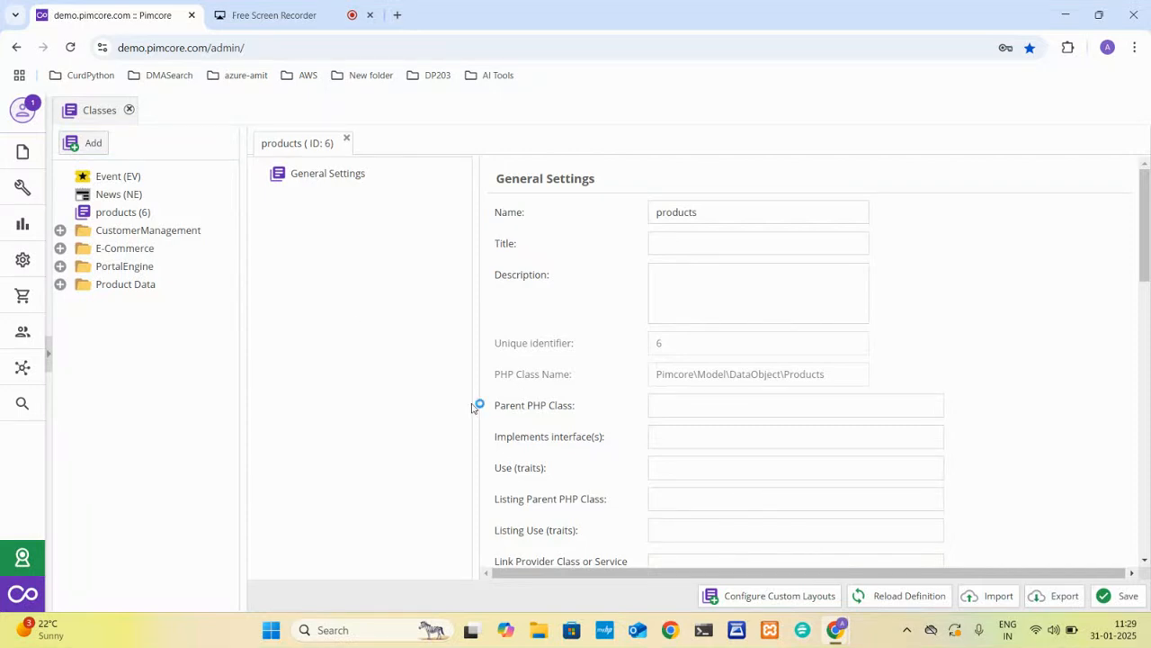
Add a Panel layout component under the products class's General Settings and title it "All Data types".
{"action": "left_click_drag", "start_coordinate": [475, 406], "coordinate": [374, 416]}
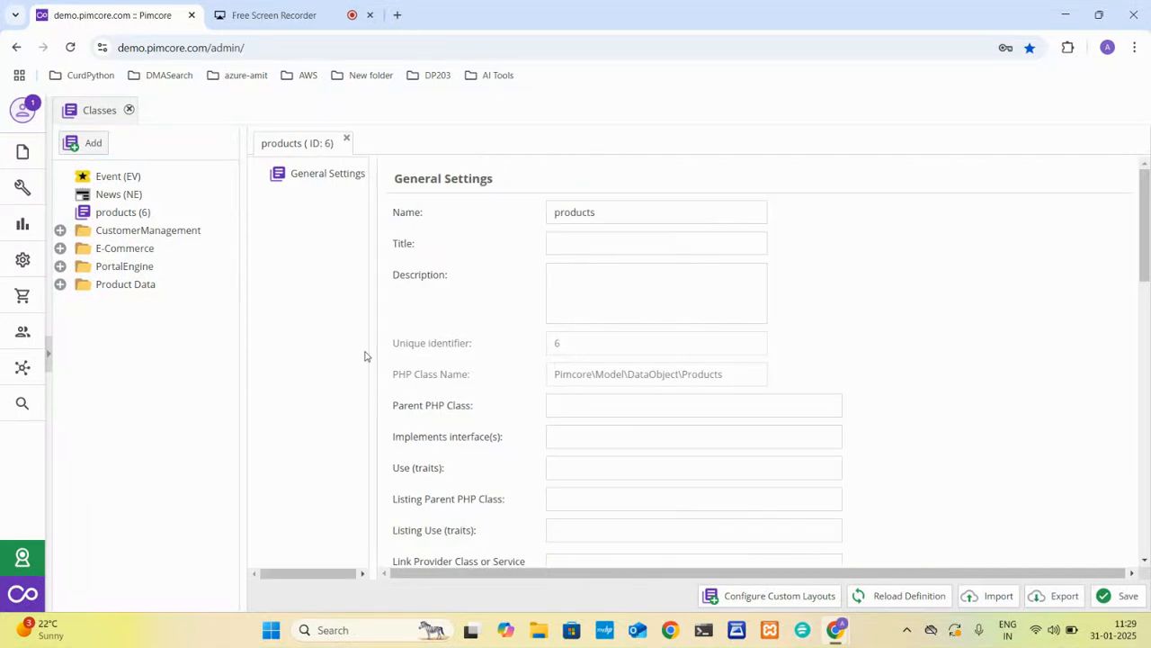
{"action": "right_click", "coordinate": [326, 175]}
{"action": "mouse_move", "coordinate": [418, 185]}
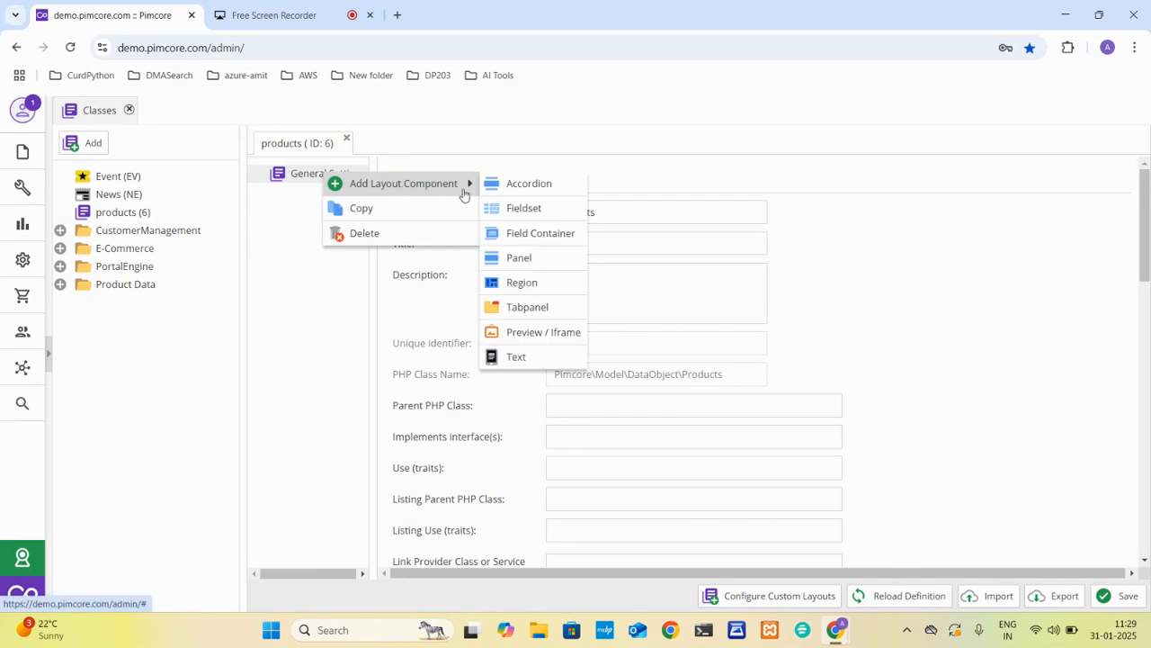
{"action": "left_click", "coordinate": [520, 258]}
{"action": "left_click", "coordinate": [519, 280]}
{"action": "type", "text": "All Data types"}
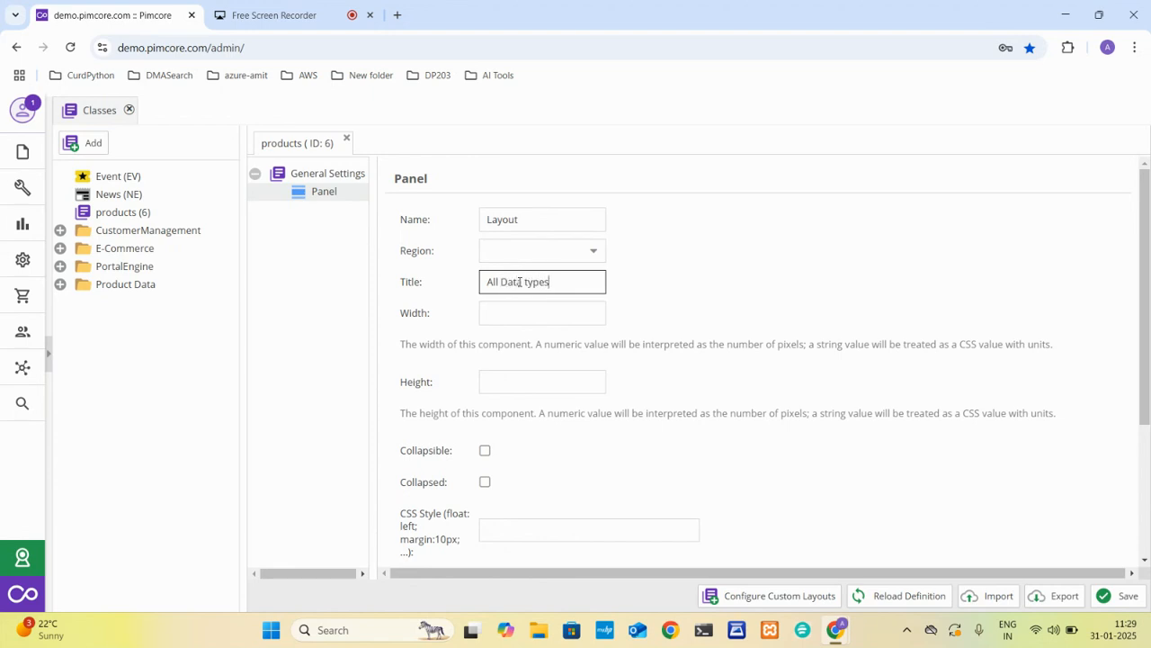
Reuse the panel's title "All Data types" as its name and save the products class.
{"action": "key", "text": "ctrl+a"}
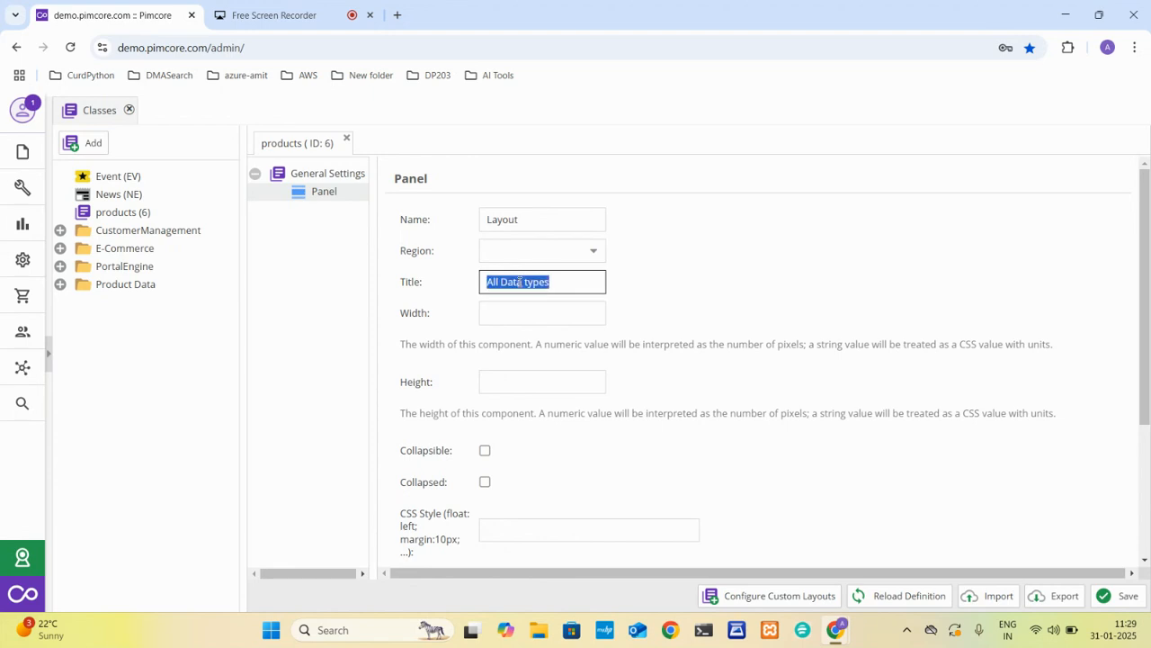
{"action": "key", "text": "ctrl+c"}
{"action": "double_click", "coordinate": [498, 221]}
{"action": "key", "text": "ctrl+v"}
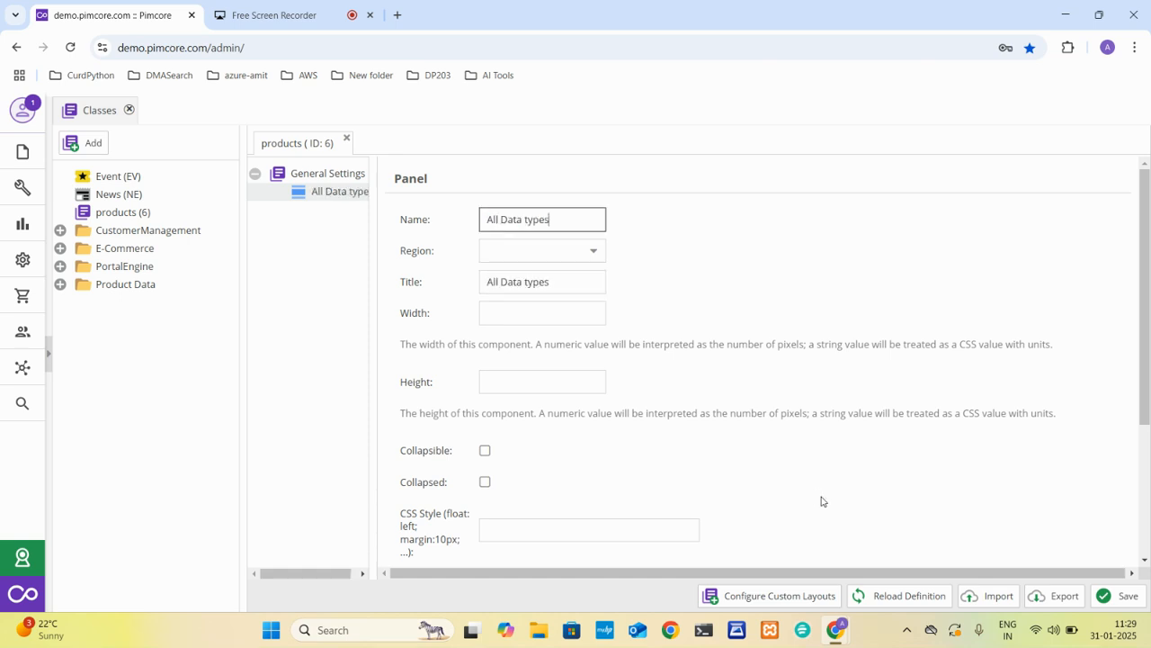
{"action": "left_click", "coordinate": [1098, 599]}
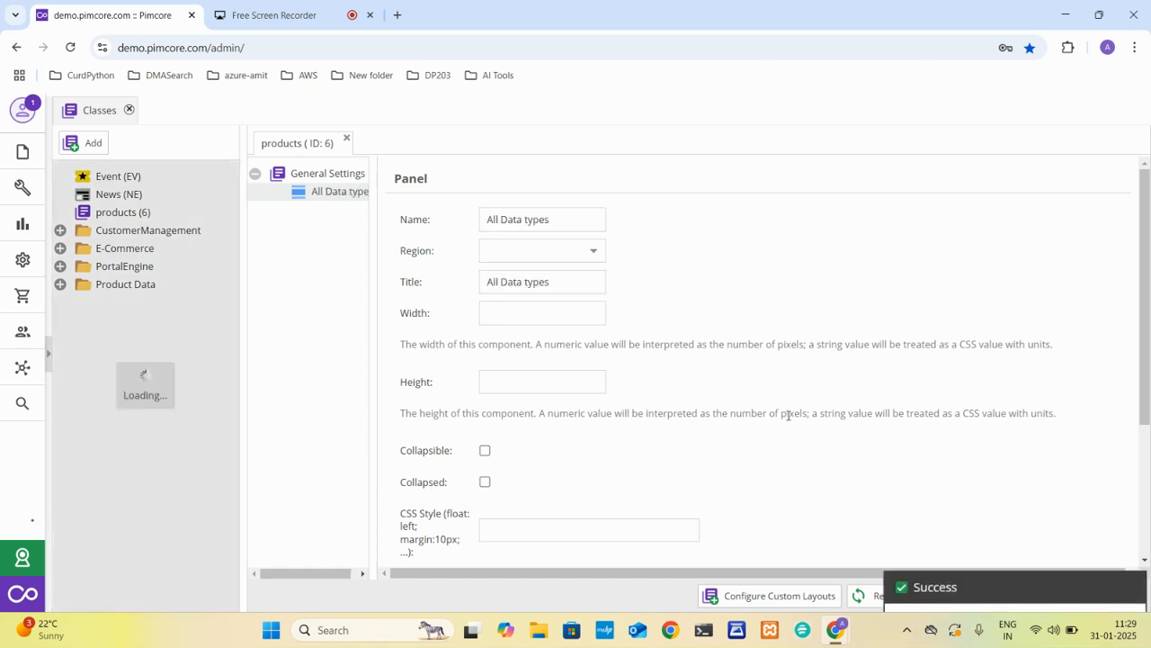
Add a text Input data component named "input1" to the All Data types panel and make it a mandatory field.
{"action": "right_click", "coordinate": [312, 195]}
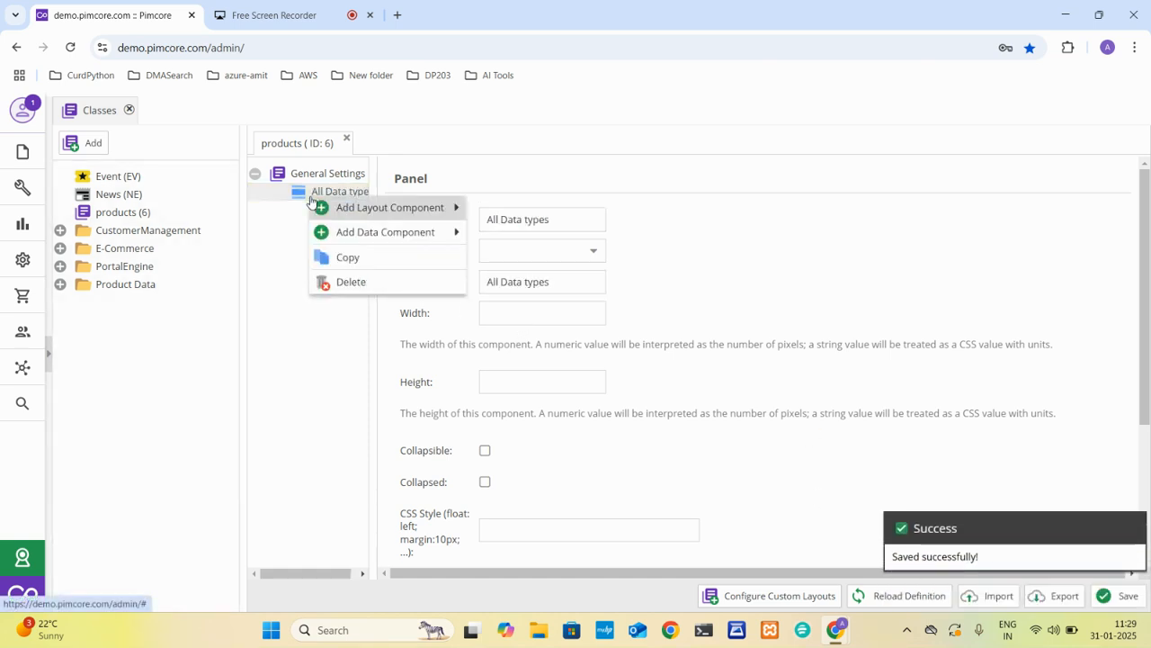
{"action": "mouse_move", "coordinate": [399, 227]}
{"action": "mouse_move", "coordinate": [530, 231]}
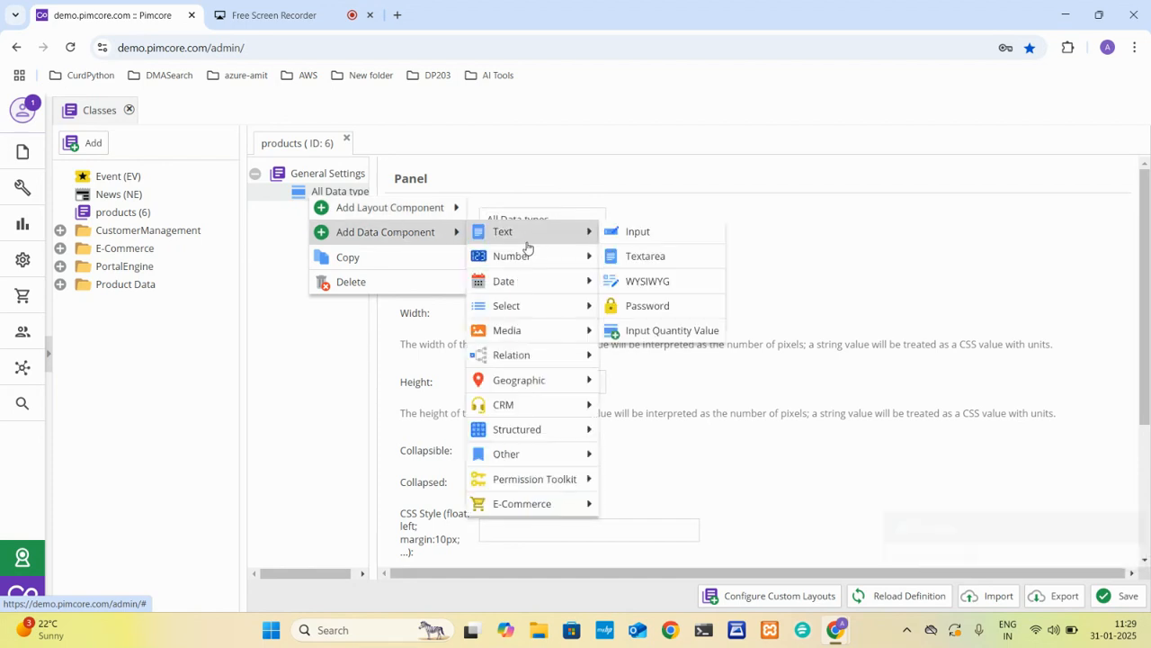
{"action": "left_click", "coordinate": [625, 236]}
{"action": "type", "text": "input1"}
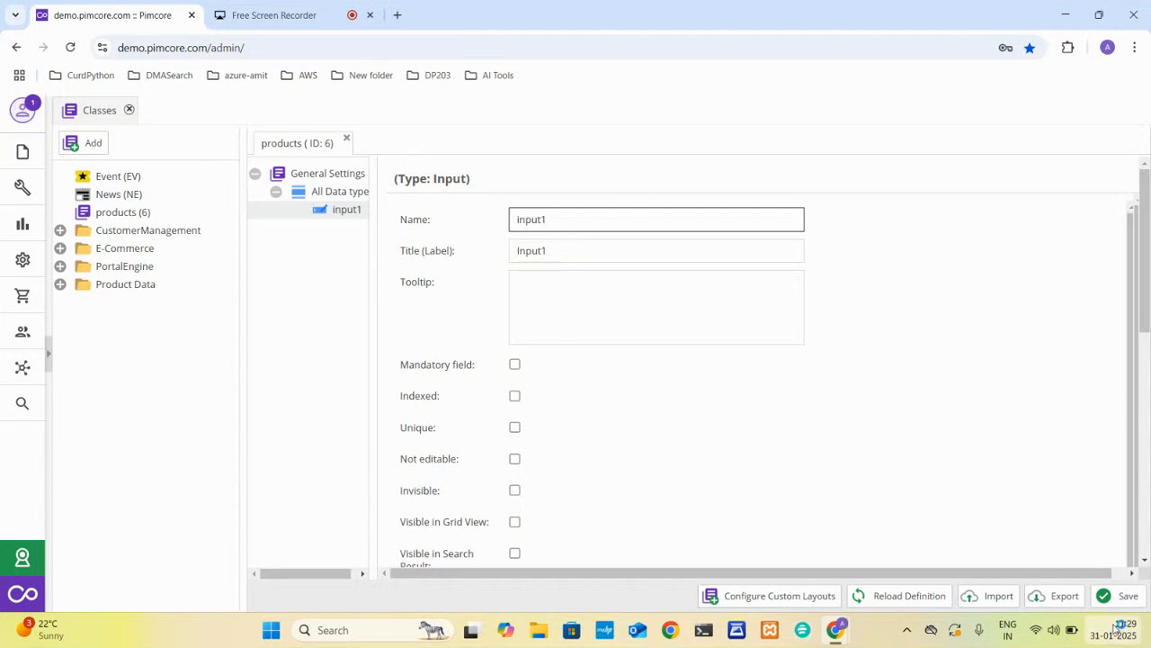
{"action": "left_click", "coordinate": [515, 365]}
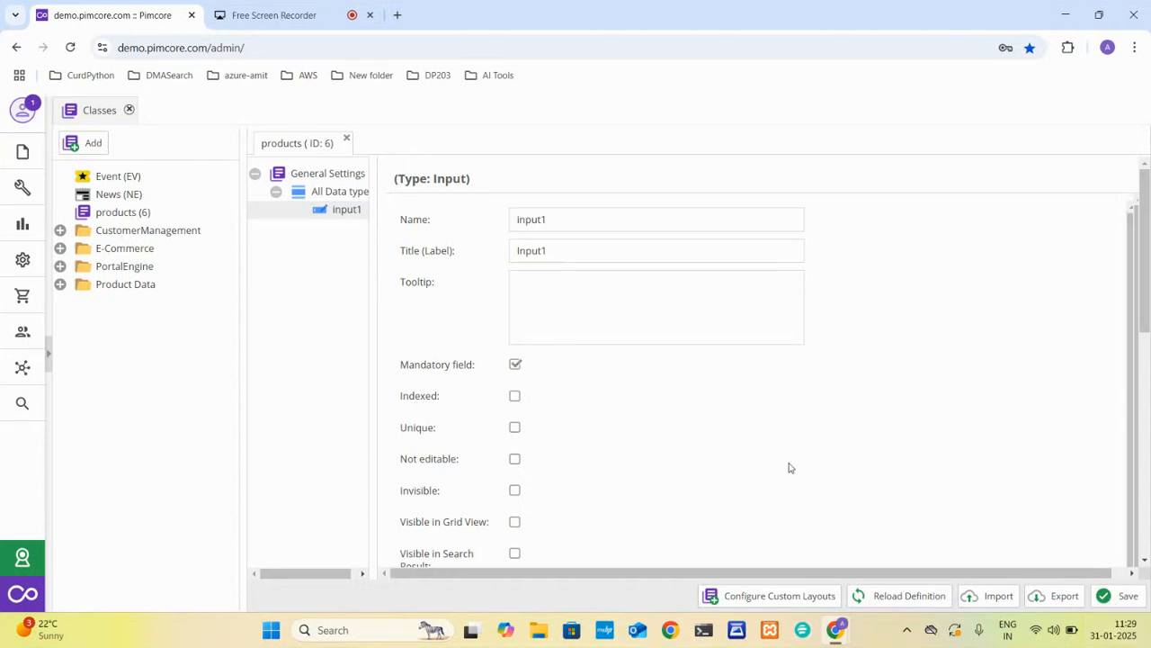
Examine input1's visibility options, CSS style, default value, width, column length and regular expression validation settings.
{"action": "scroll", "coordinate": [791, 468], "scroll_direction": "down", "scroll_amount": 1}
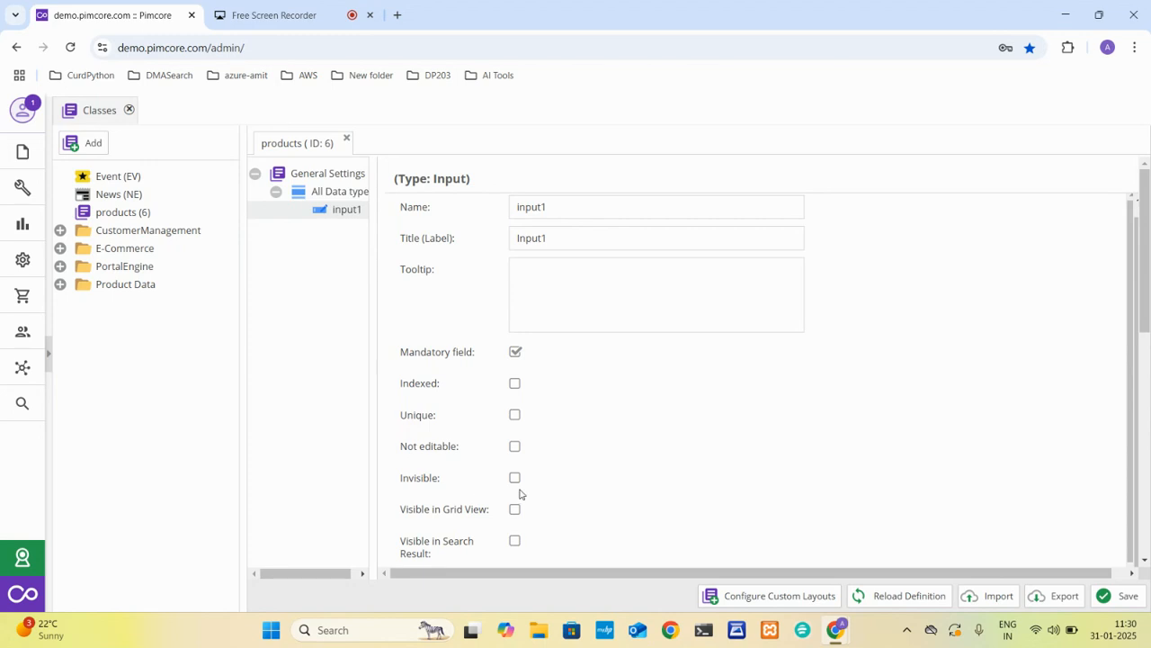
{"action": "scroll", "coordinate": [524, 491], "scroll_direction": "down", "scroll_amount": 1}
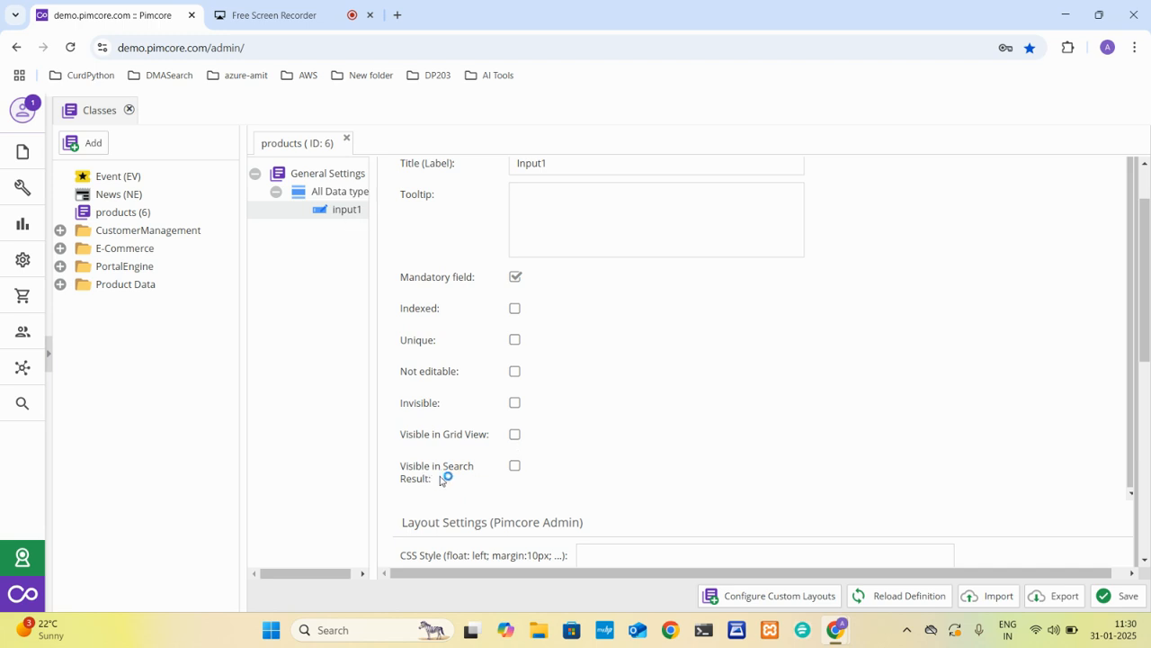
{"action": "scroll", "coordinate": [520, 472], "scroll_direction": "down", "scroll_amount": 3}
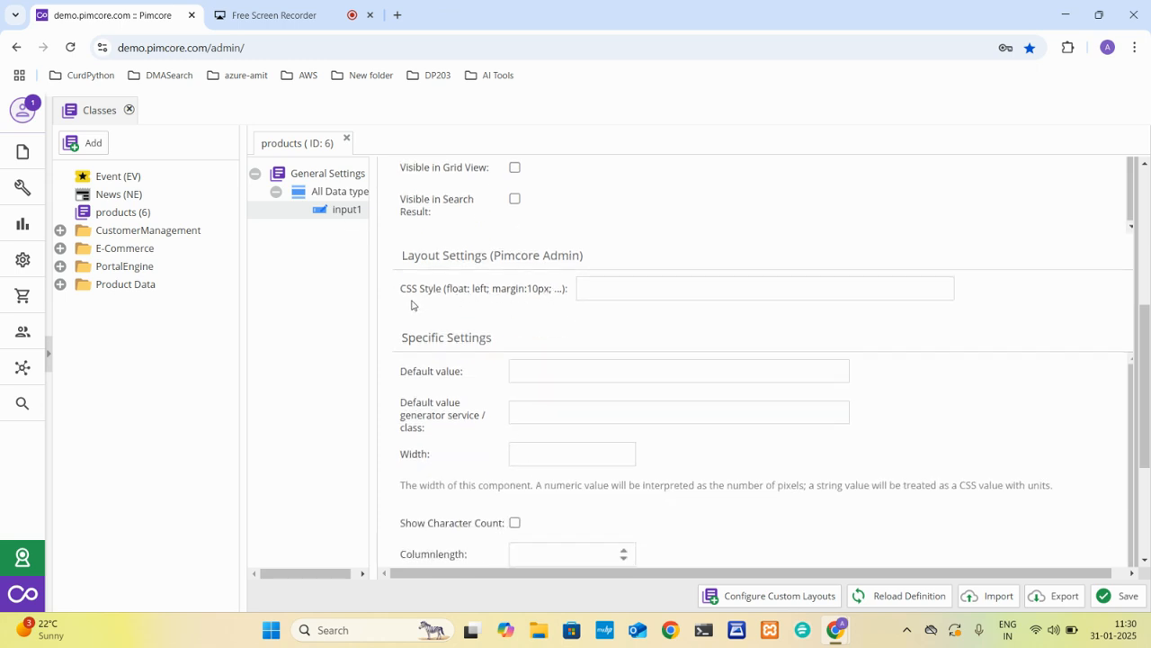
{"action": "left_click", "coordinate": [603, 297]}
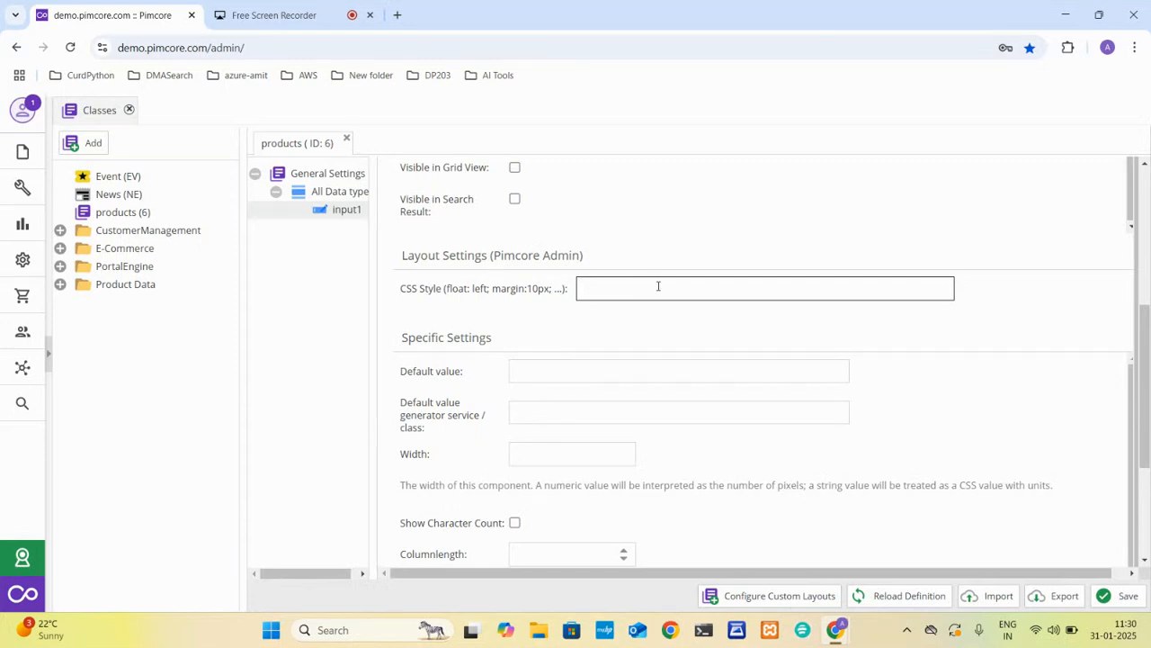
{"action": "left_click", "coordinate": [521, 371]}
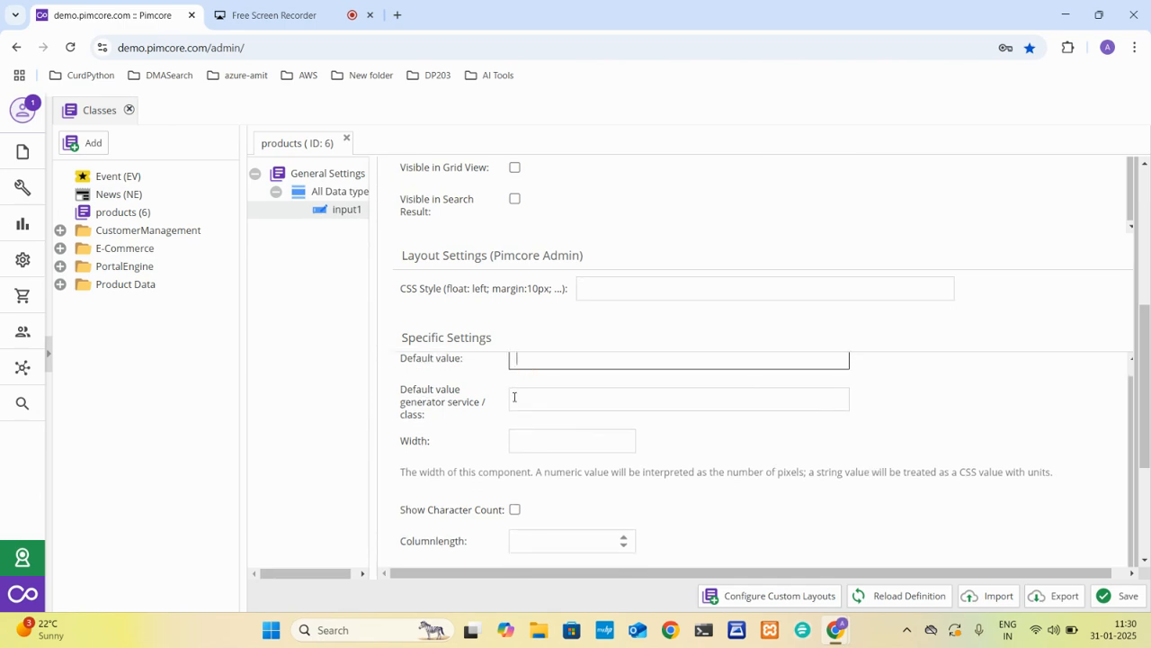
{"action": "scroll", "coordinate": [514, 397], "scroll_direction": "down", "scroll_amount": 1}
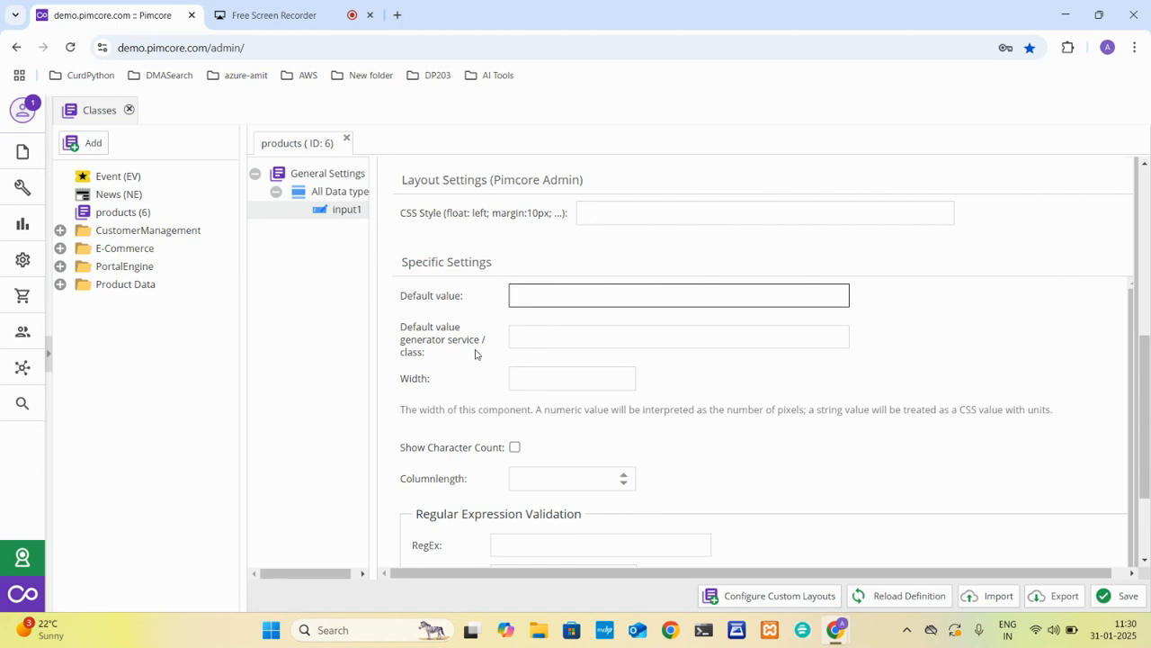
{"action": "left_click", "coordinate": [551, 344]}
{"action": "left_click", "coordinate": [540, 376]}
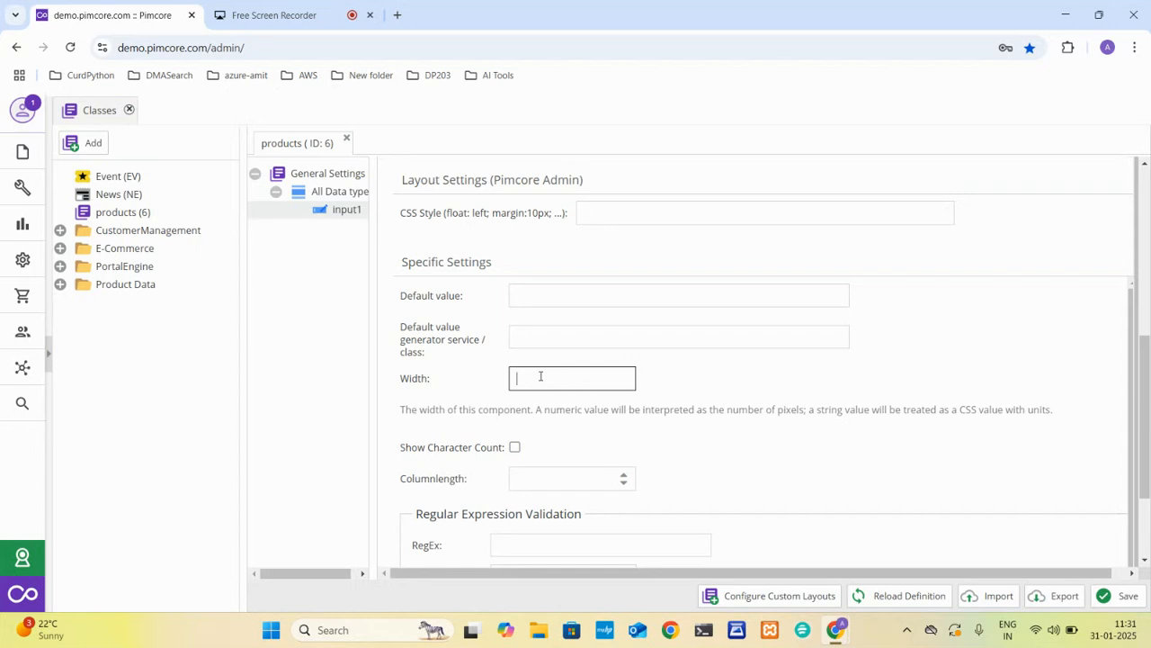
{"action": "scroll", "coordinate": [540, 376], "scroll_direction": "down", "scroll_amount": 1}
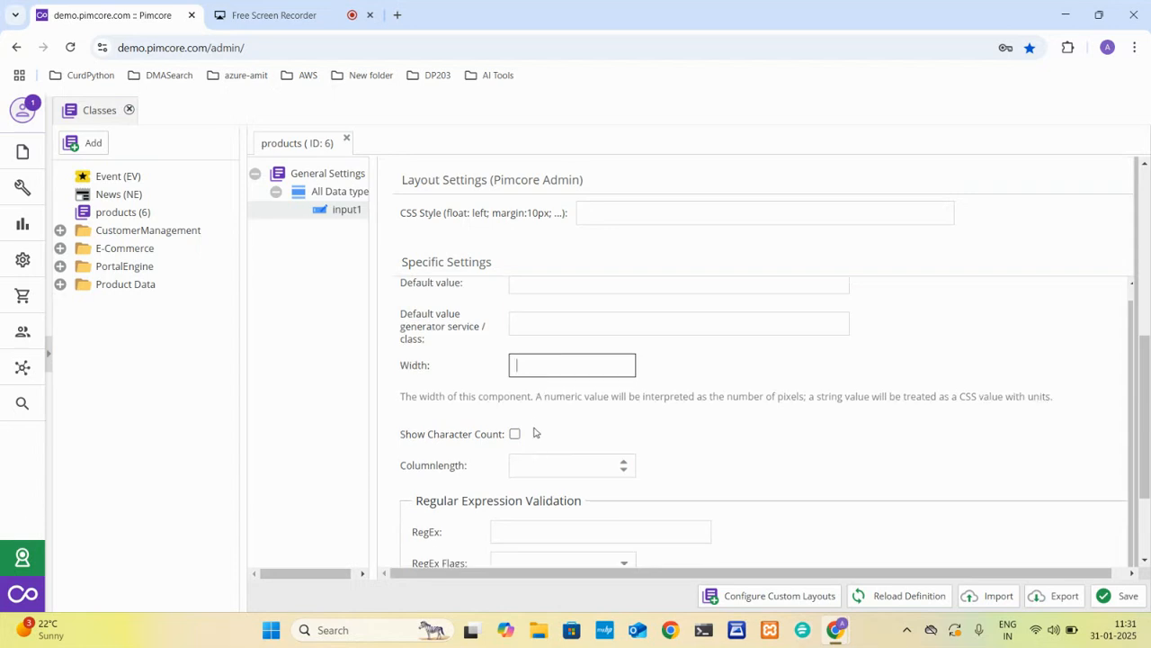
{"action": "left_click", "coordinate": [527, 470]}
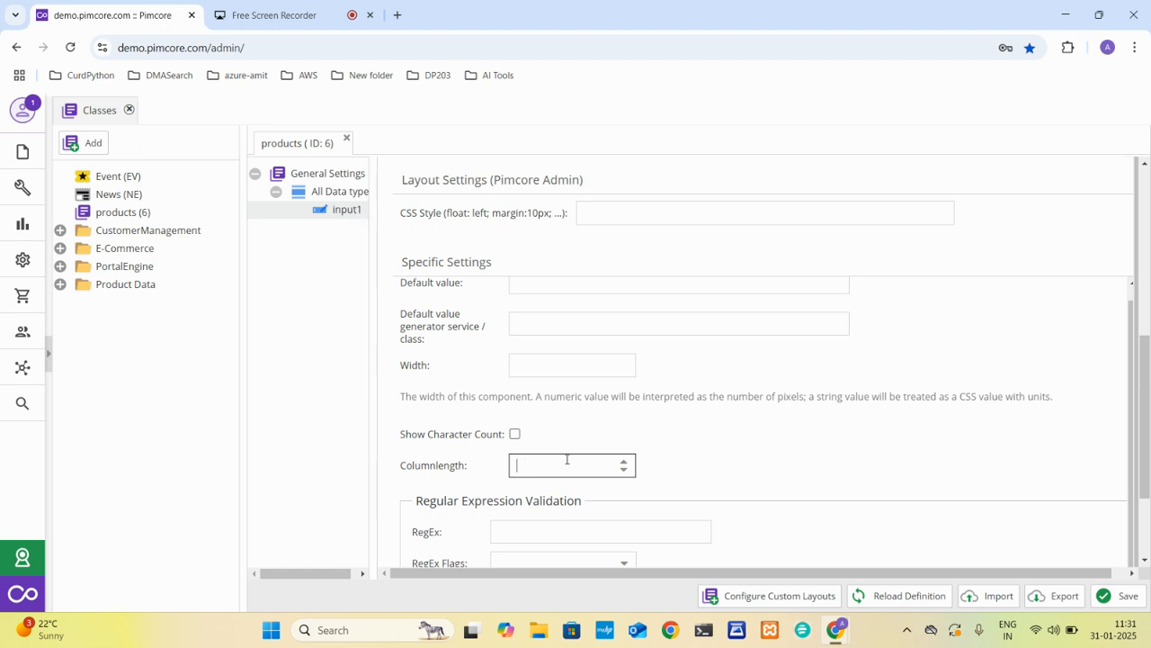
{"action": "scroll", "coordinate": [855, 459], "scroll_direction": "down", "scroll_amount": 3}
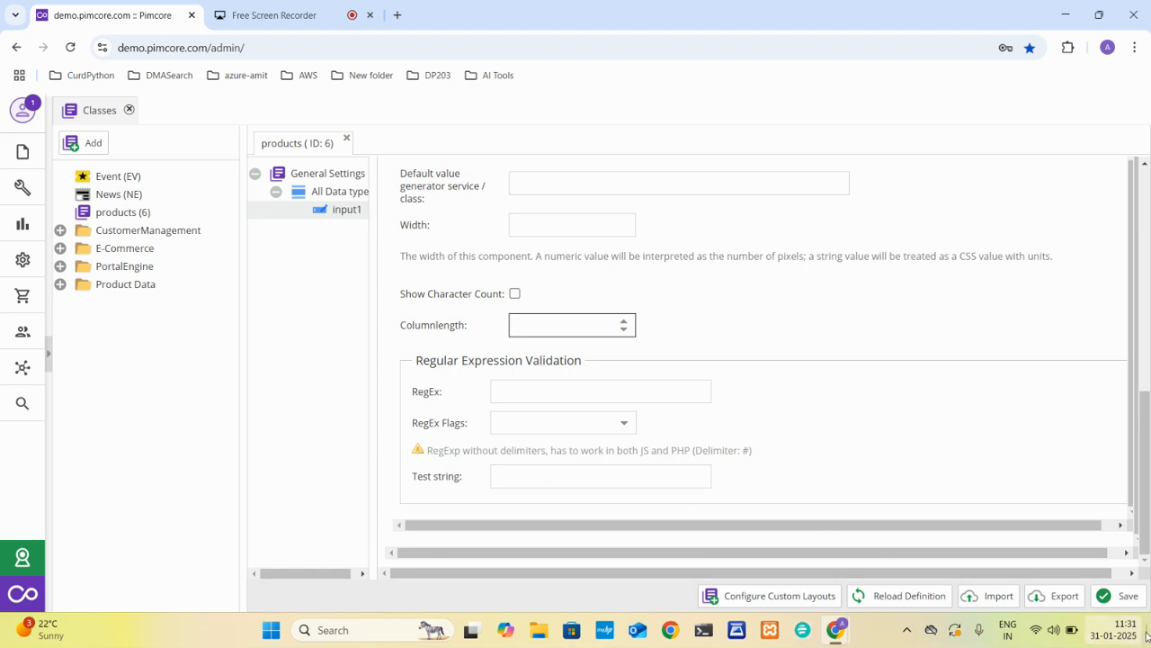
Save the products class with its mandatory input1 field.
{"action": "left_click", "coordinate": [1120, 597]}
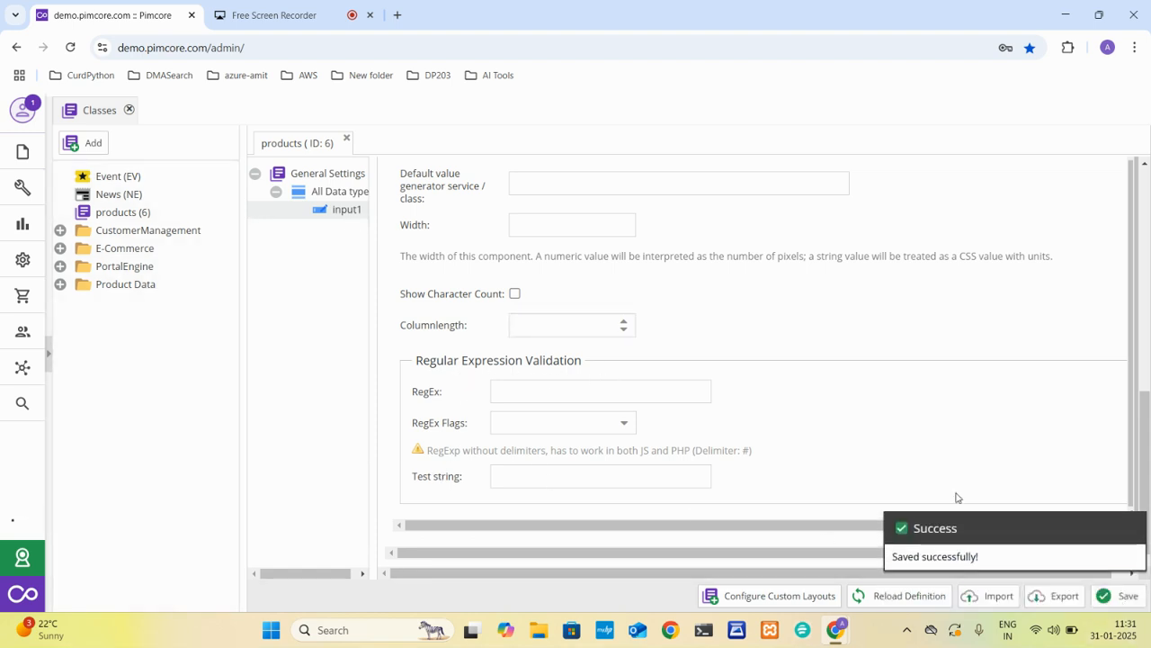
{"action": "left_click", "coordinate": [24, 260]}
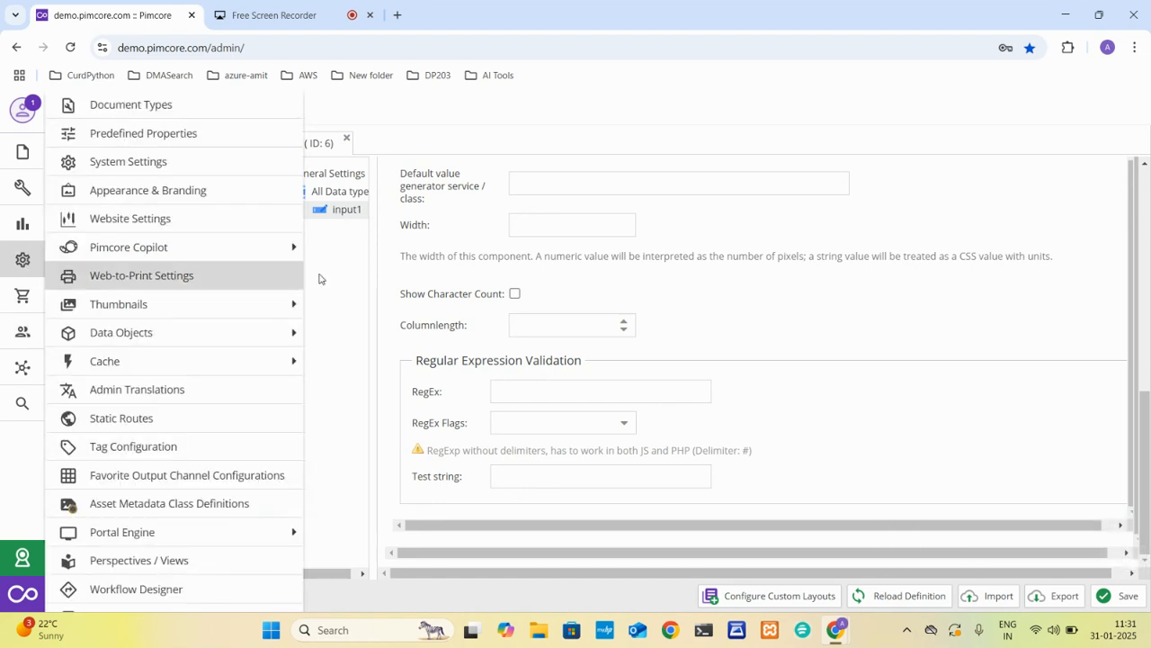
{"action": "left_click", "coordinate": [458, 134]}
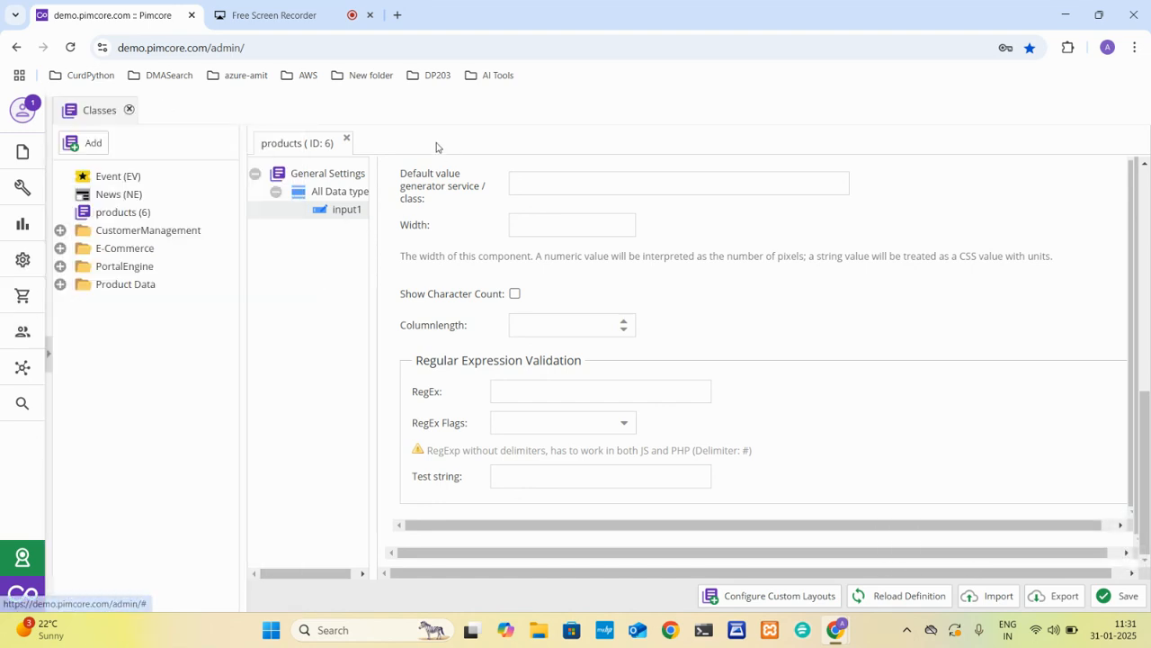
Show the data object tree again and add an object of type products named "tesh" under Home.
{"action": "left_click", "coordinate": [48, 354]}
{"action": "right_click", "coordinate": [70, 220]}
{"action": "mouse_move", "coordinate": [176, 235]}
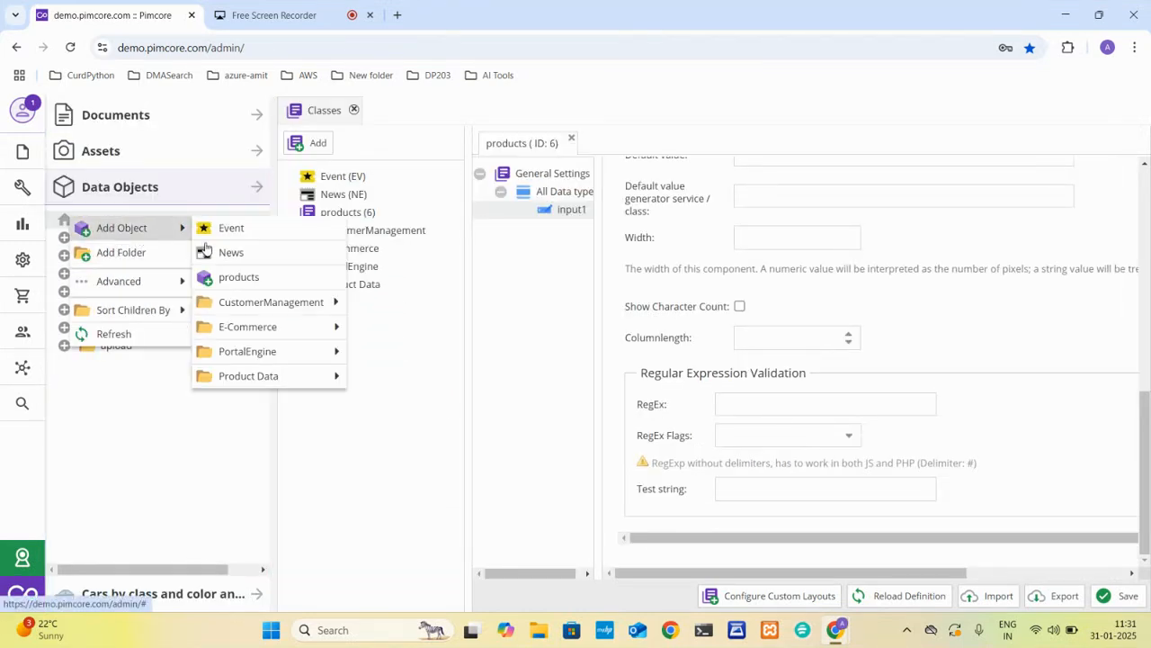
{"action": "left_click", "coordinate": [229, 276]}
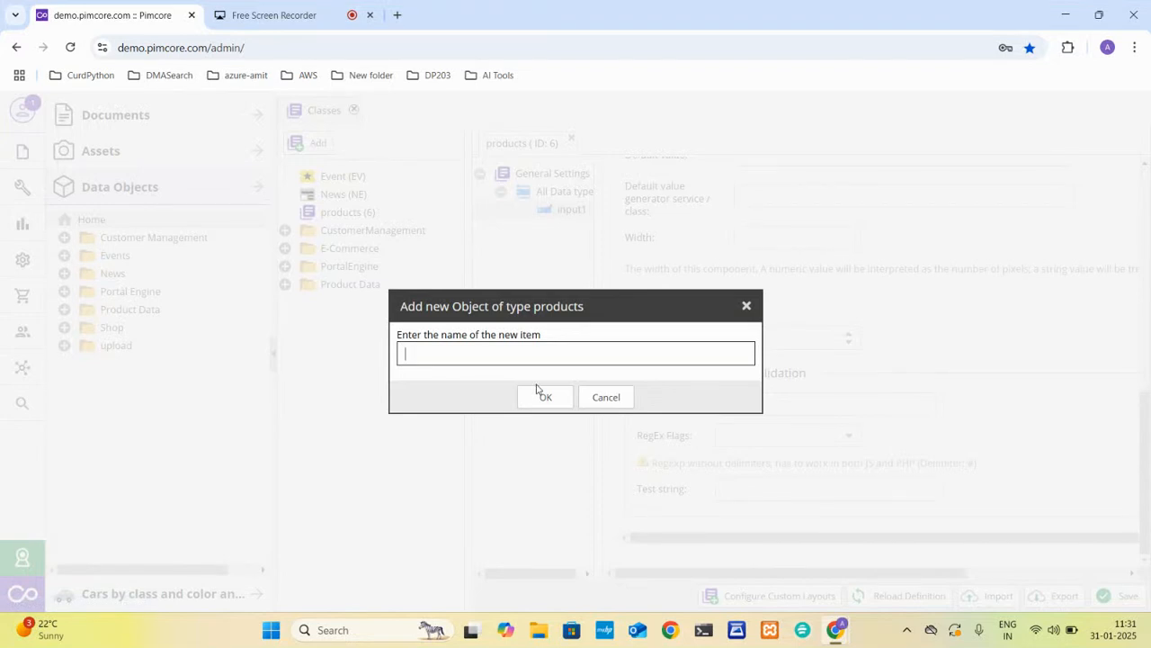
{"action": "type", "text": "teshit1"}
{"action": "left_click", "coordinate": [545, 396]}
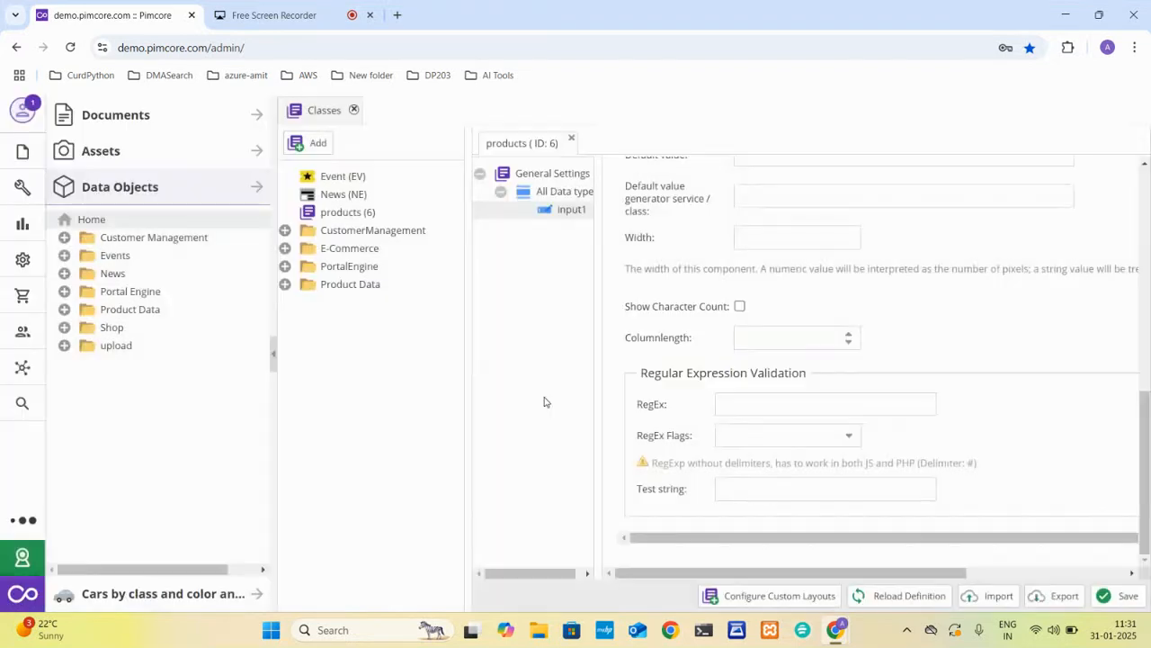
Compare the Input1 field in the teshit1 object with its definition in the products class.
{"action": "left_click", "coordinate": [428, 228]}
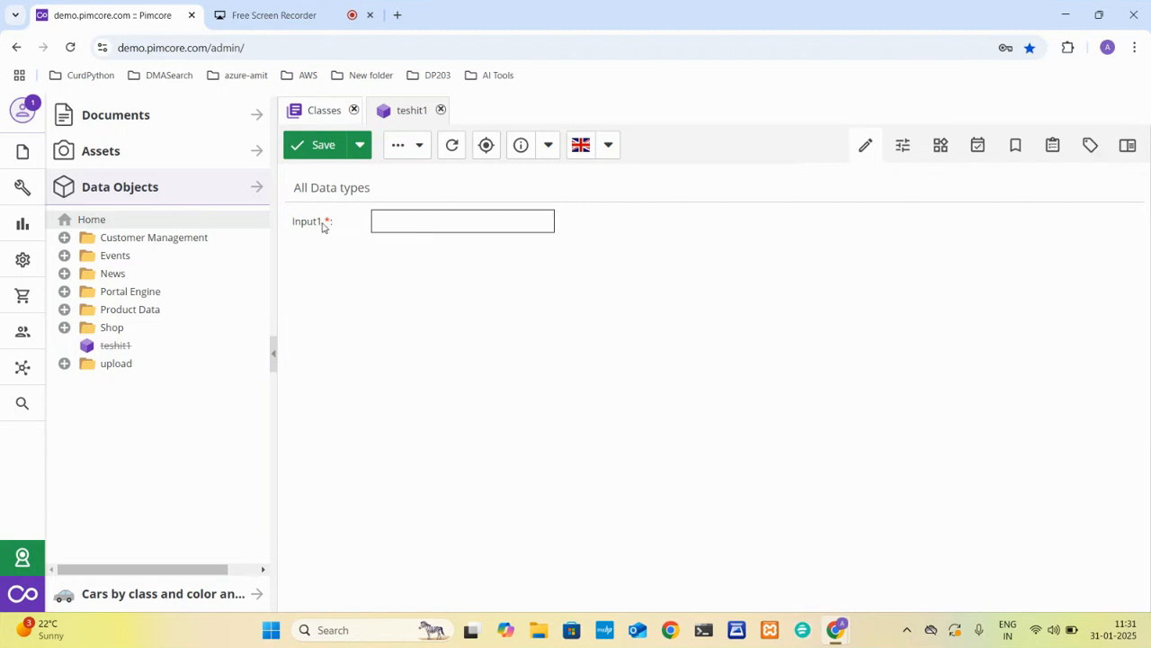
{"action": "left_click", "coordinate": [317, 112]}
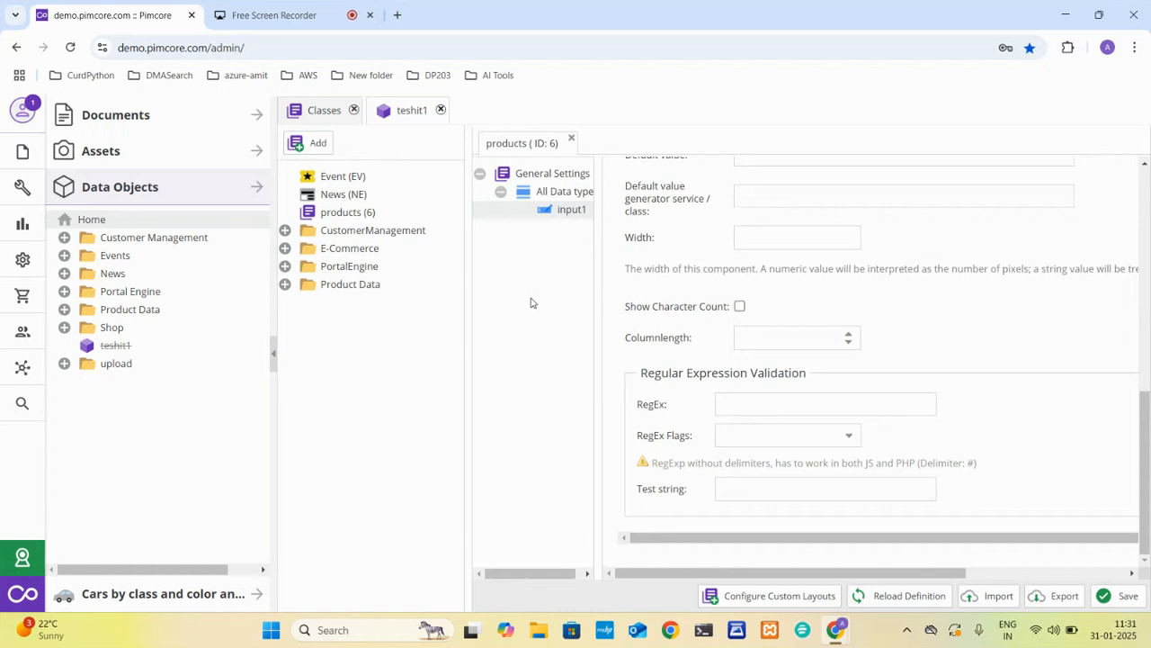
{"action": "left_click", "coordinate": [410, 110]}
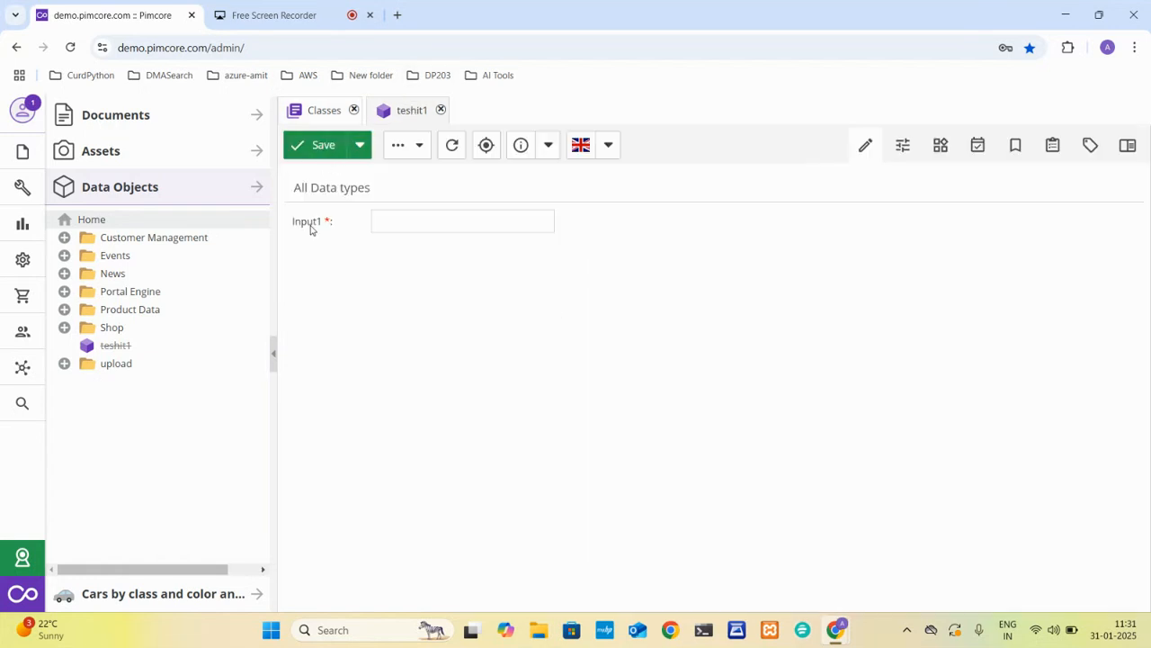
Remove the mandatory requirement from input1, save the products class and reload the teshit1 object.
{"action": "left_click", "coordinate": [323, 110]}
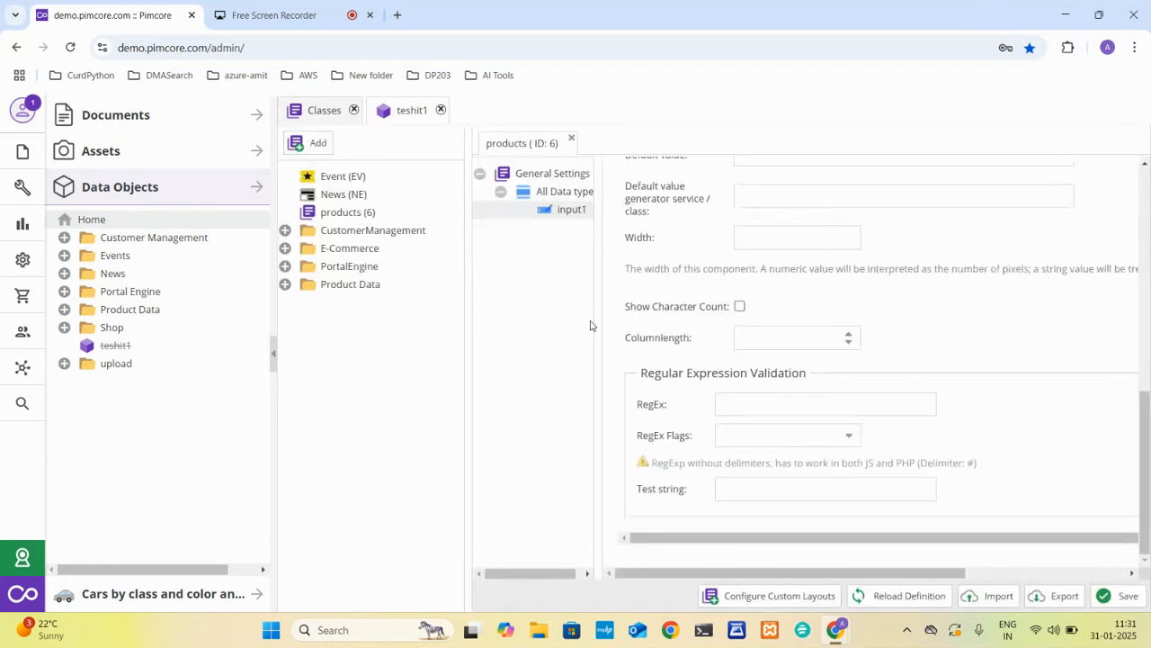
{"action": "scroll", "coordinate": [718, 358], "scroll_direction": "up", "scroll_amount": 5}
{"action": "left_click", "coordinate": [740, 365]}
{"action": "left_click", "coordinate": [1103, 594]}
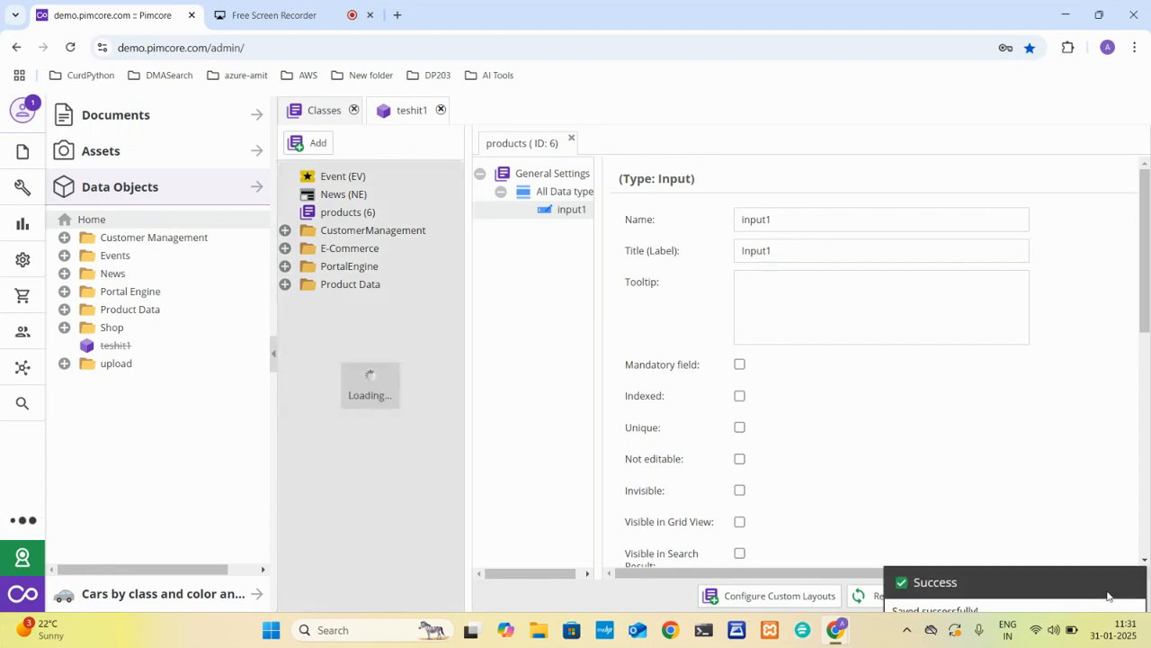
{"action": "left_click", "coordinate": [400, 111]}
{"action": "left_click", "coordinate": [449, 146]}
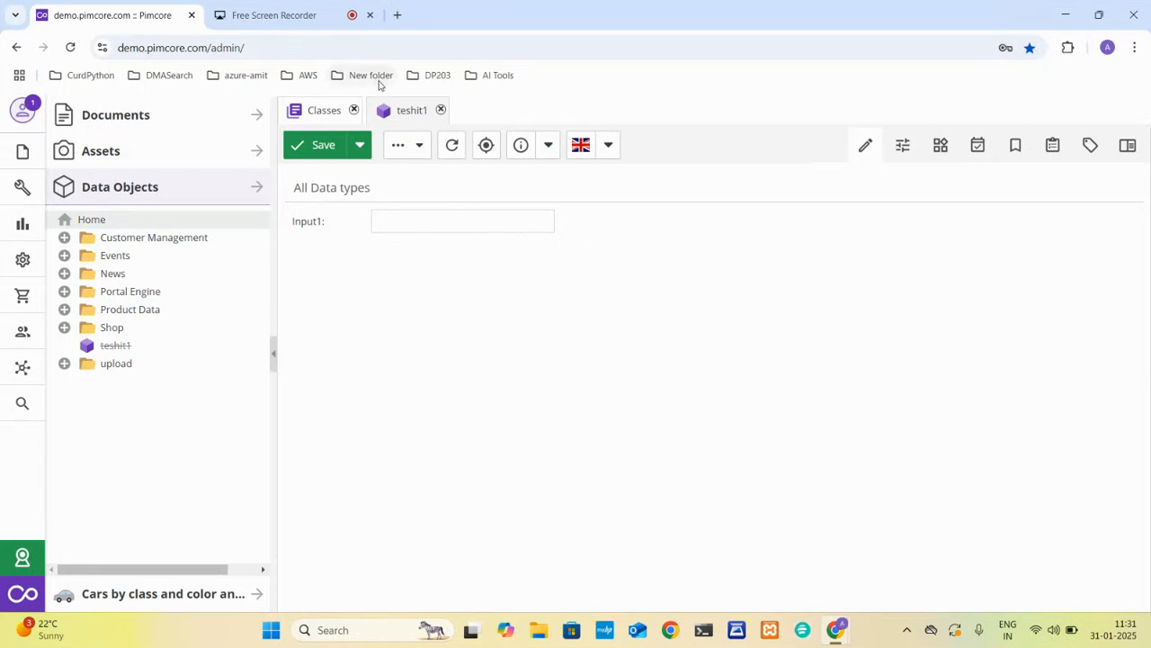
Set input1's width to 500px in its specific settings and save the products class.
{"action": "left_click", "coordinate": [322, 117]}
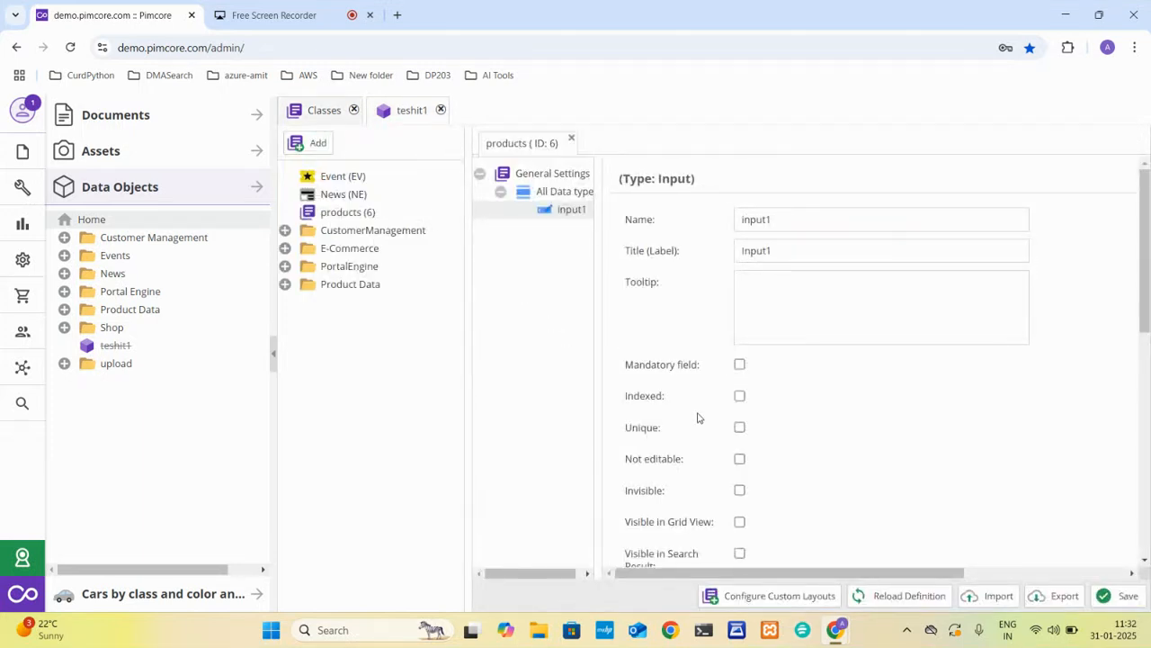
{"action": "scroll", "coordinate": [701, 405], "scroll_direction": "down", "scroll_amount": 3}
{"action": "scroll", "coordinate": [698, 418], "scroll_direction": "down", "scroll_amount": 3}
{"action": "left_click", "coordinate": [764, 392]}
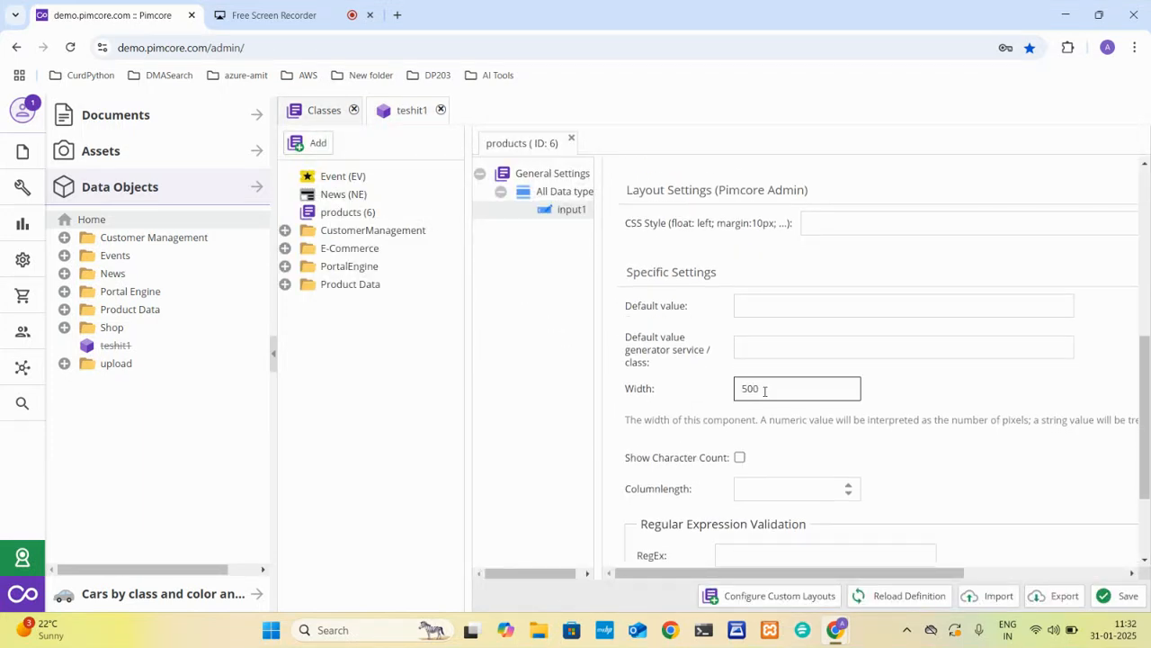
{"action": "left_click", "coordinate": [1119, 598]}
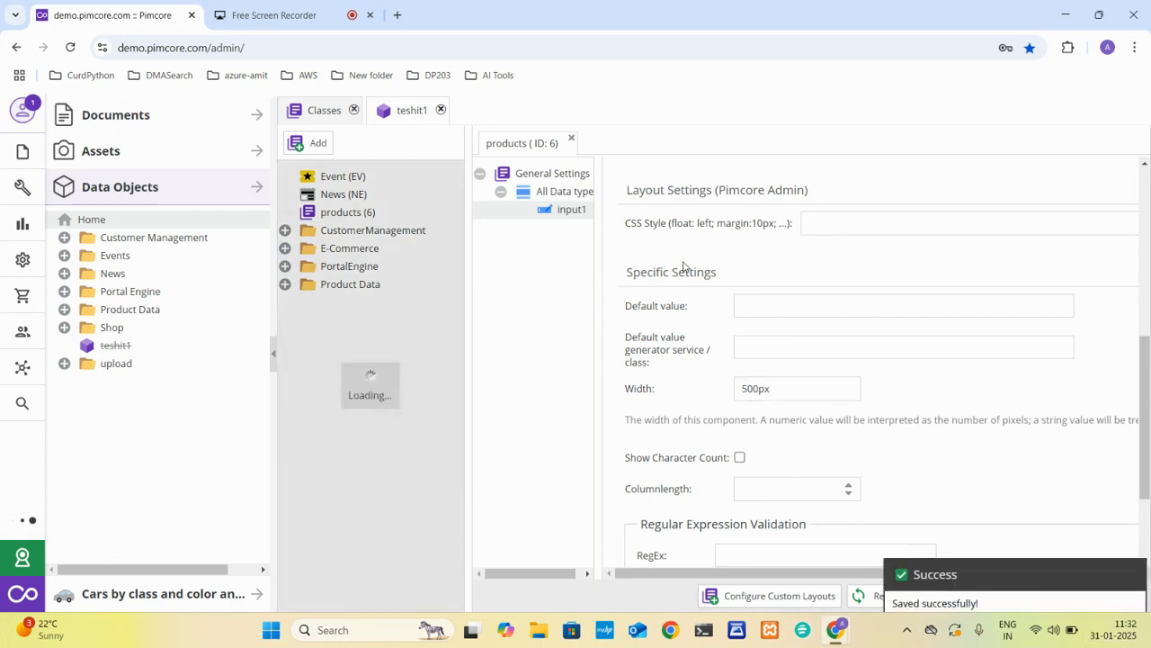
Reload the teshit1 object and check the width of its Input1 field.
{"action": "left_click", "coordinate": [419, 114]}
{"action": "left_click", "coordinate": [441, 110]}
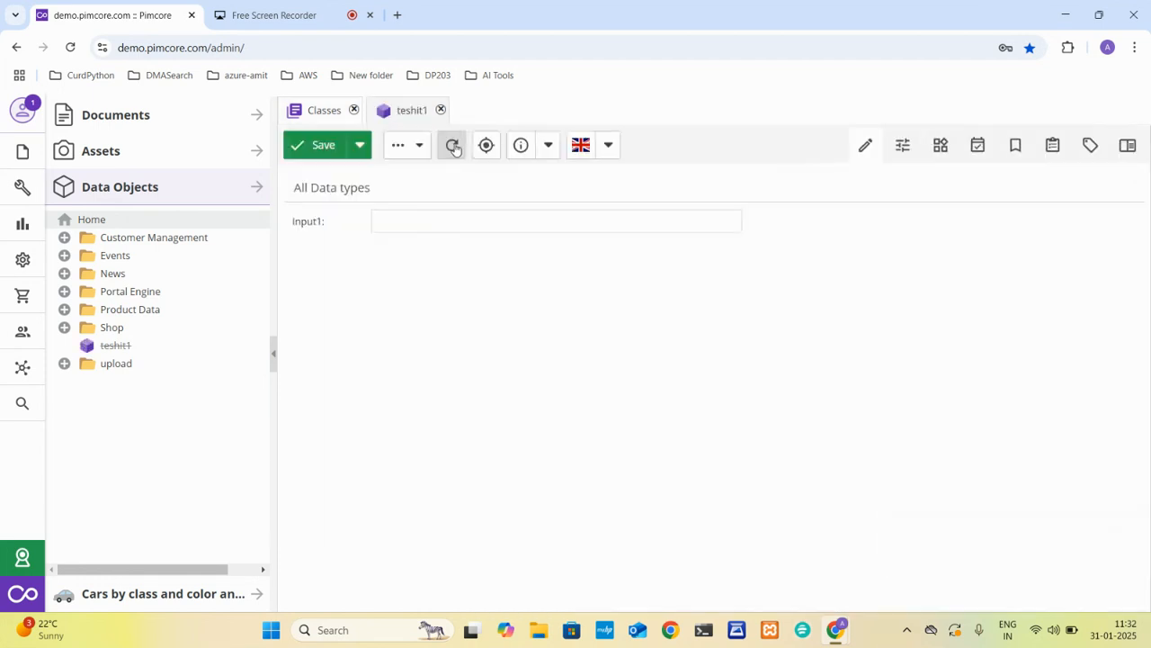
{"action": "left_click", "coordinate": [672, 231]}
{"action": "left_click", "coordinate": [393, 120]}
Set input1's CSS style to "color: red" in the layout settings and save the products class.
{"action": "left_click", "coordinate": [309, 117]}
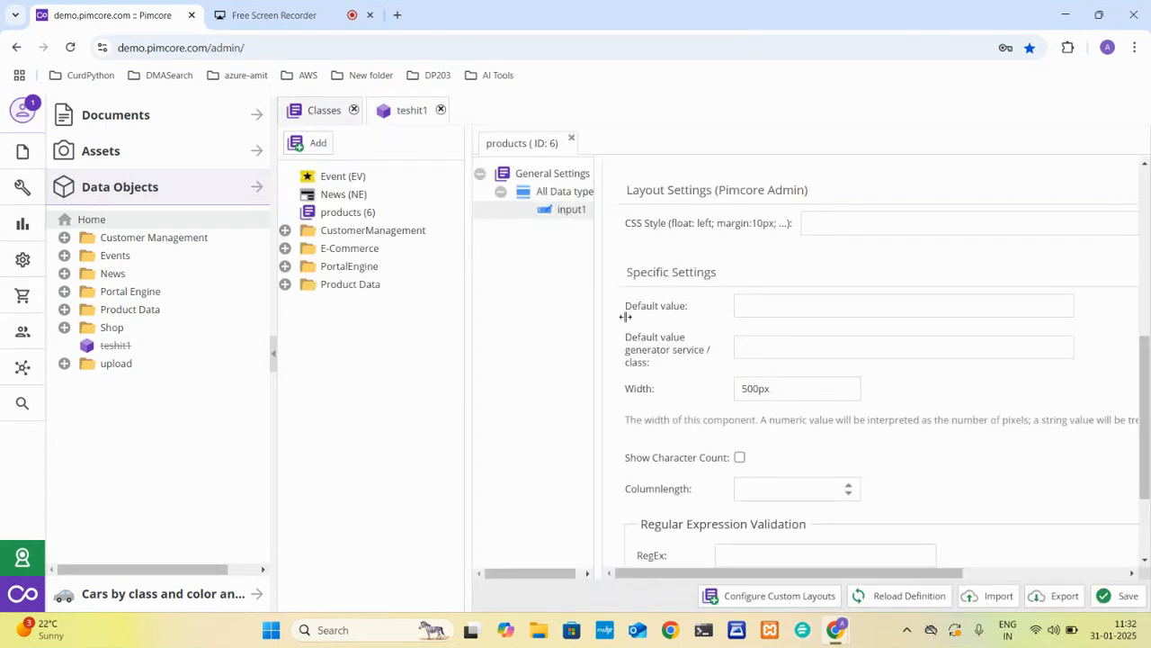
{"action": "scroll", "coordinate": [694, 329], "scroll_direction": "up", "scroll_amount": 1}
{"action": "left_click", "coordinate": [832, 314]}
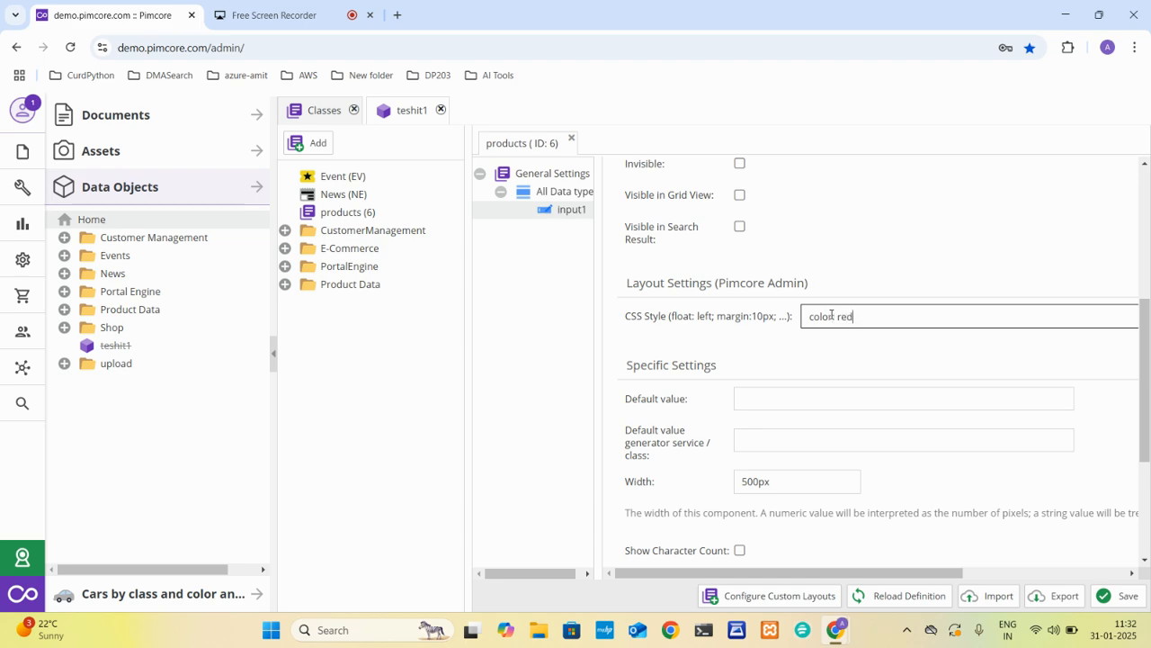
{"action": "left_click", "coordinate": [1101, 597]}
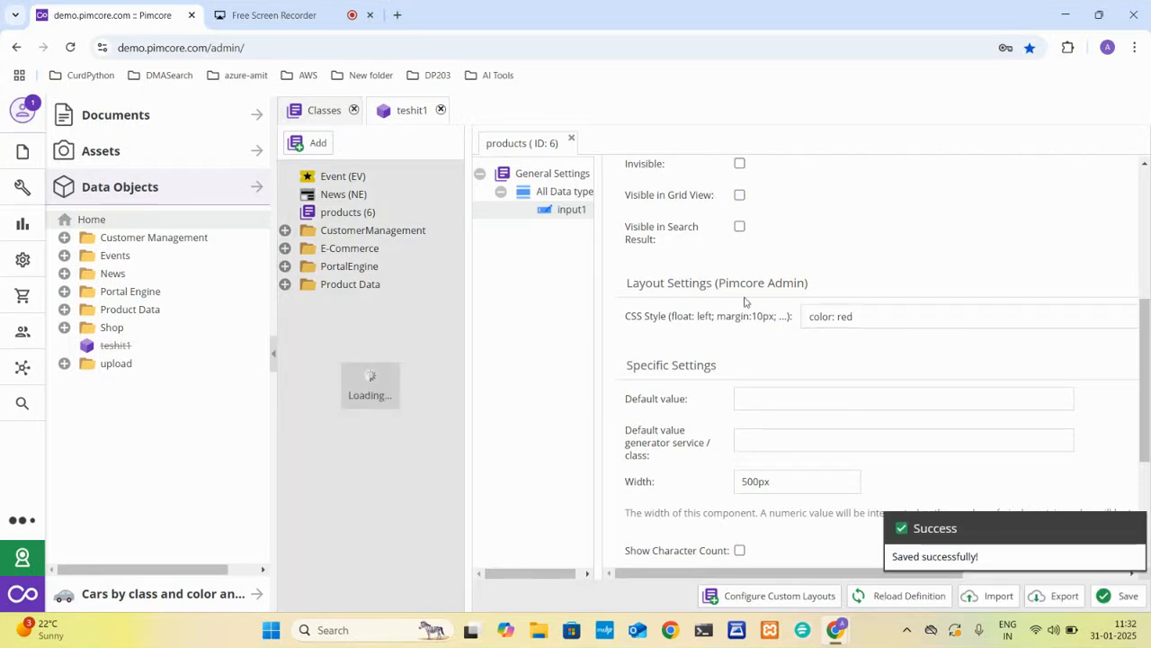
Reload the teshit1 object and enter "dsfds" in its Input1 field.
{"action": "left_click", "coordinate": [411, 112]}
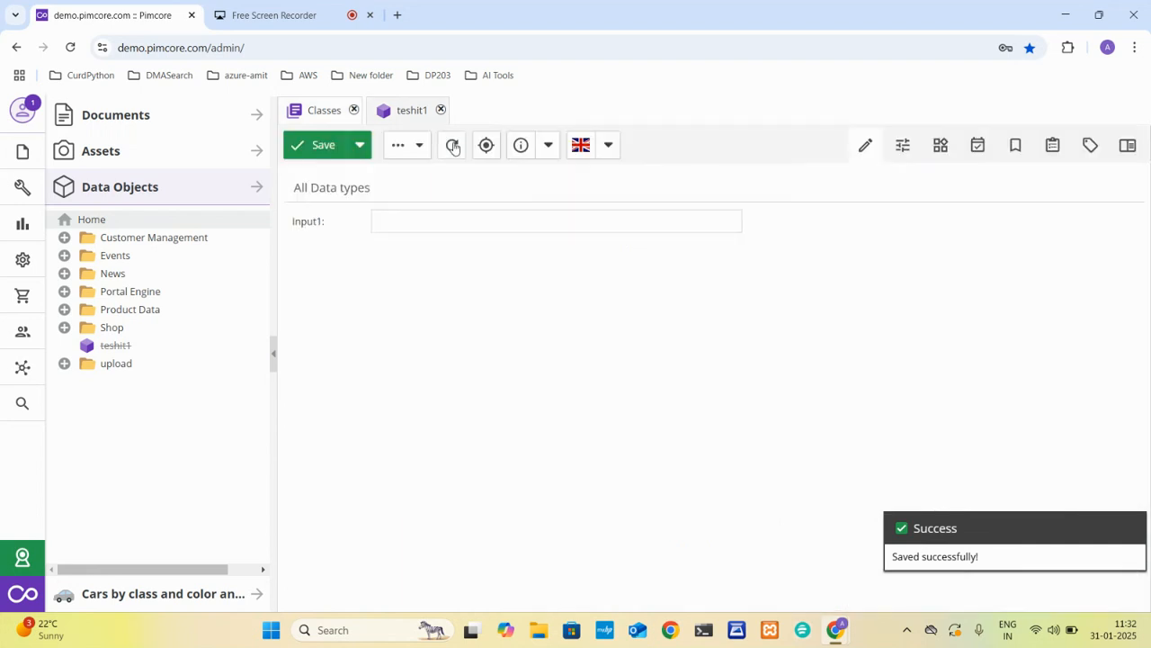
{"action": "left_click", "coordinate": [452, 142]}
{"action": "left_click", "coordinate": [439, 229]}
{"action": "type", "text": "dsfds"}
Replace input1's CSS style with "background-color : red !important;" and save the products class.
{"action": "left_click", "coordinate": [324, 111]}
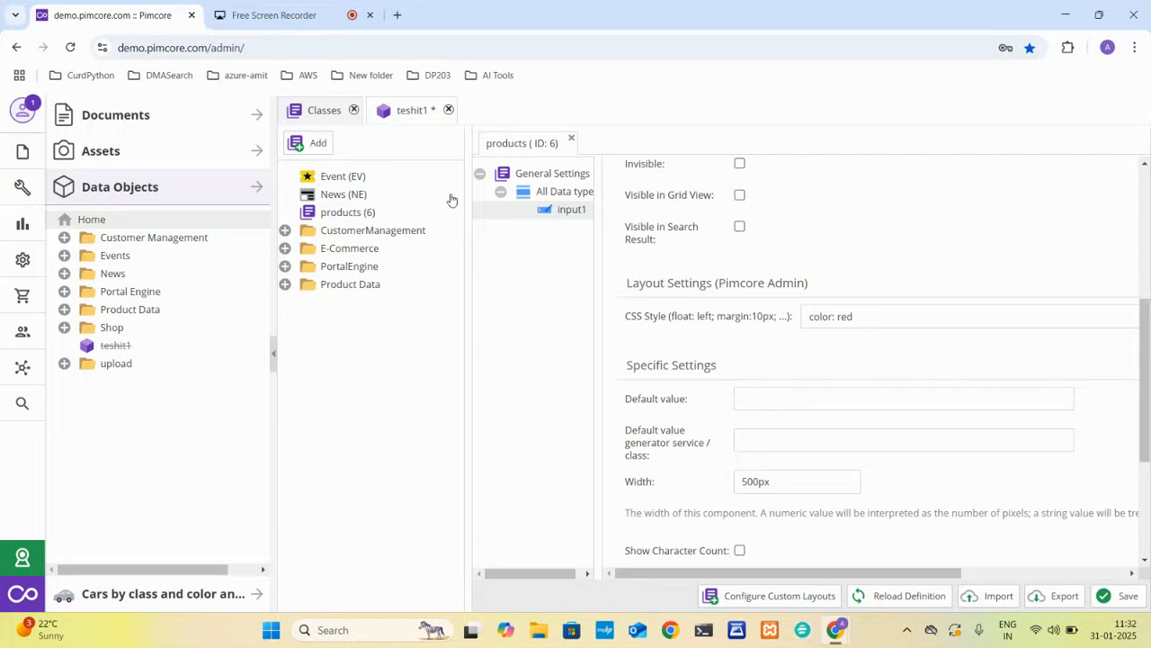
{"action": "left_click_drag", "start_coordinate": [867, 316], "coordinate": [783, 328]}
{"action": "type", "text": "background-"}
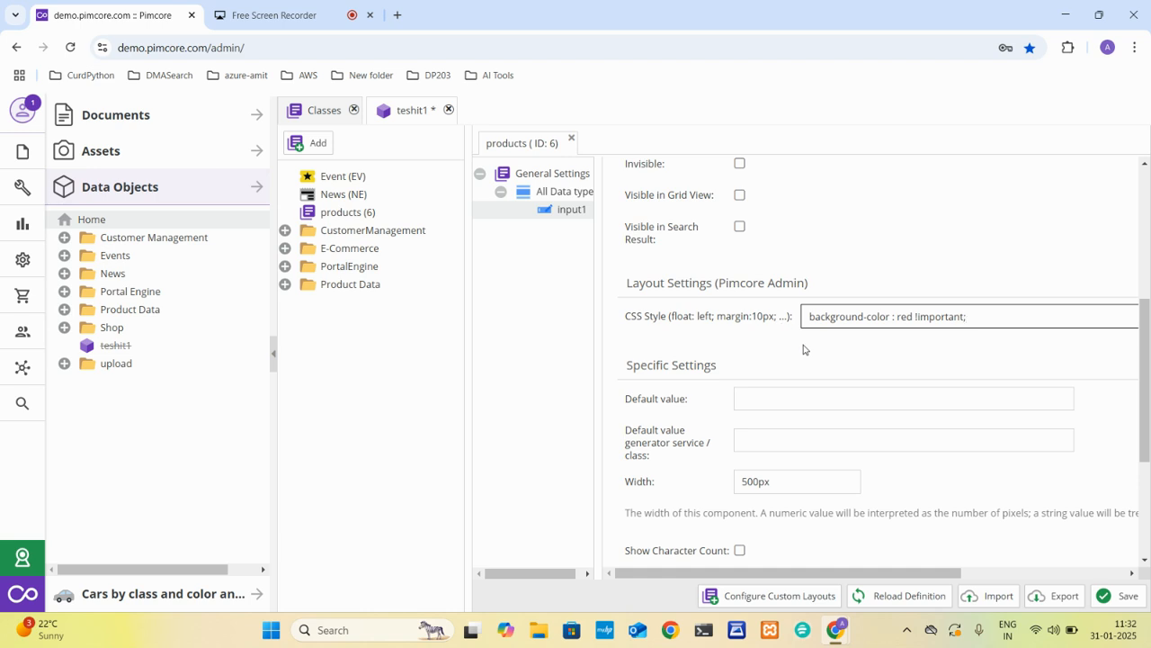
{"action": "left_click", "coordinate": [1114, 608]}
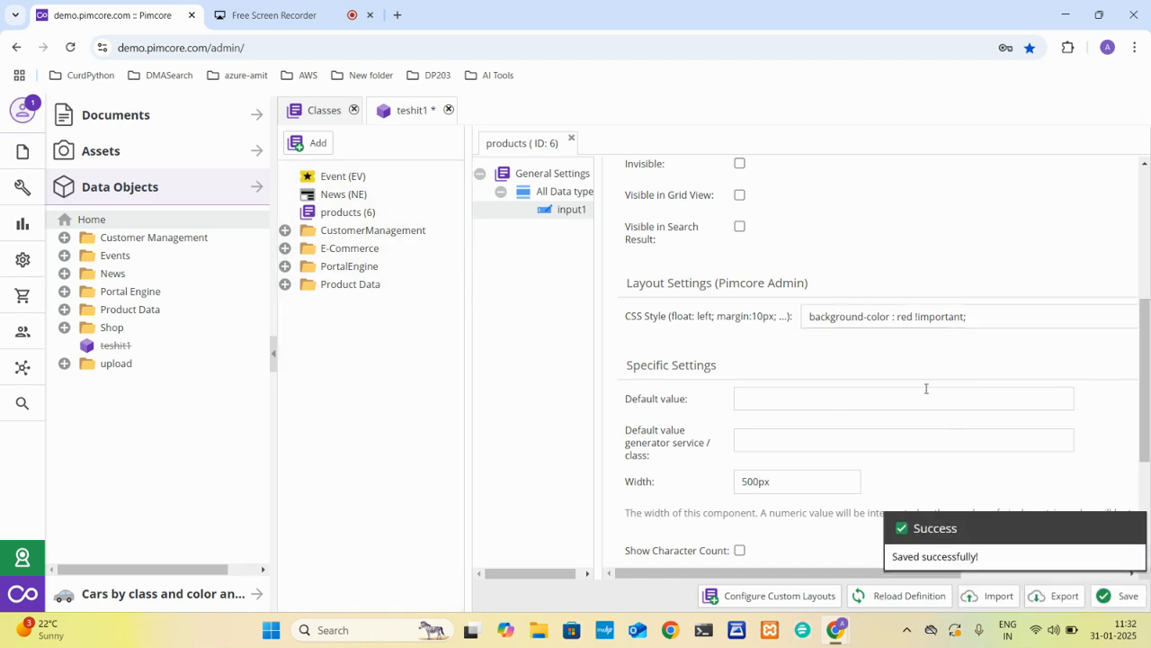
{"action": "scroll", "coordinate": [926, 388], "scroll_direction": "down", "scroll_amount": 3}
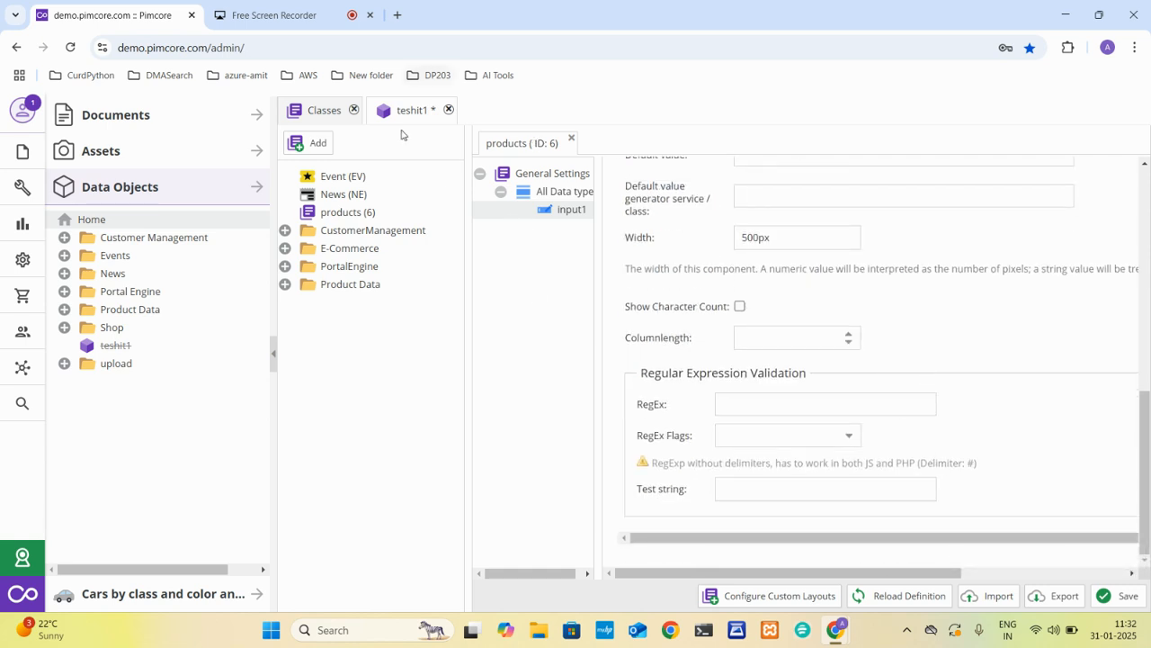
{"action": "left_click", "coordinate": [1120, 596]}
Reload the teshit1 object and append "dsfds" to the text in Input1 to try out the new style.
{"action": "left_click", "coordinate": [418, 110]}
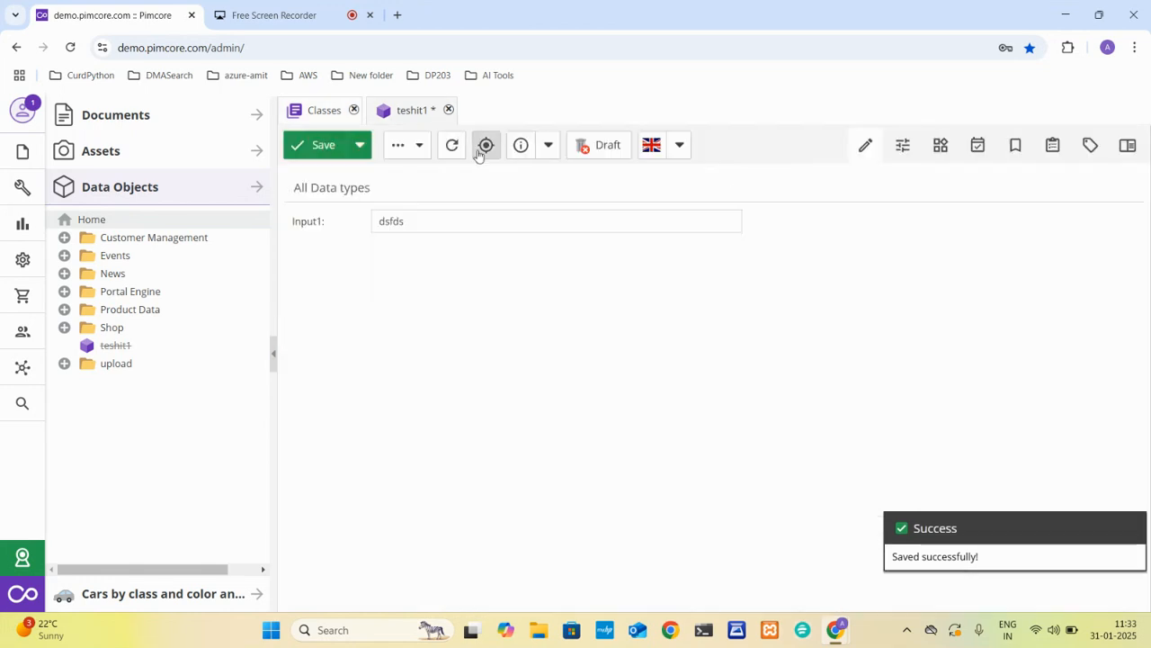
{"action": "left_click", "coordinate": [449, 147]}
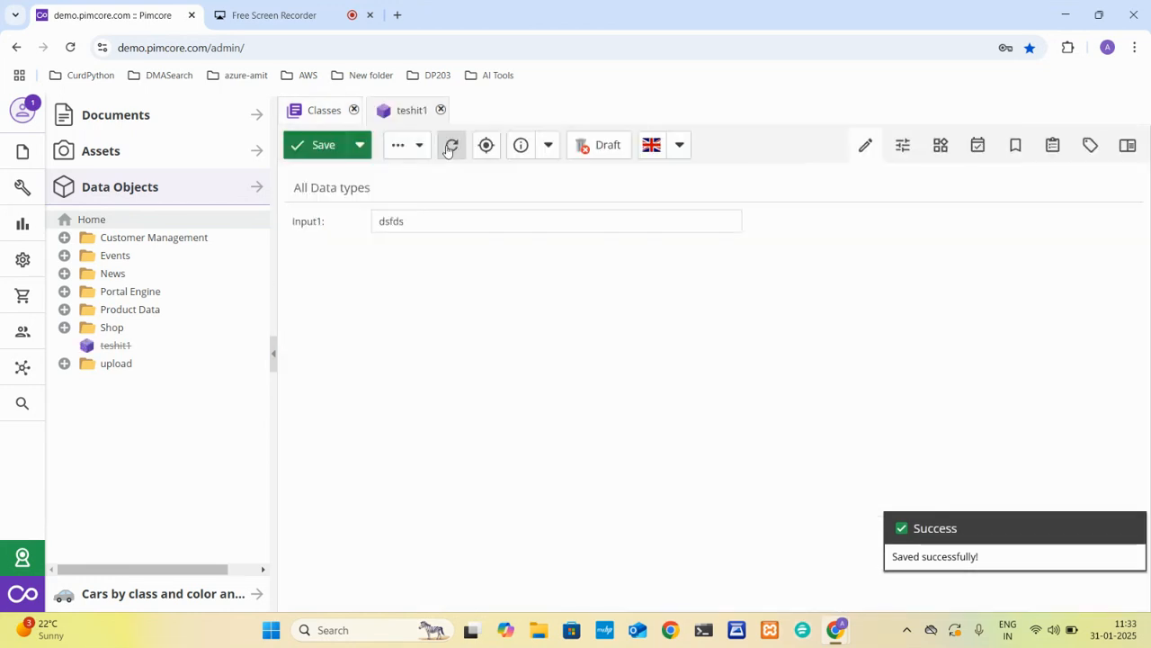
{"action": "left_click", "coordinate": [455, 216]}
{"action": "type", "text": "dsfds"}
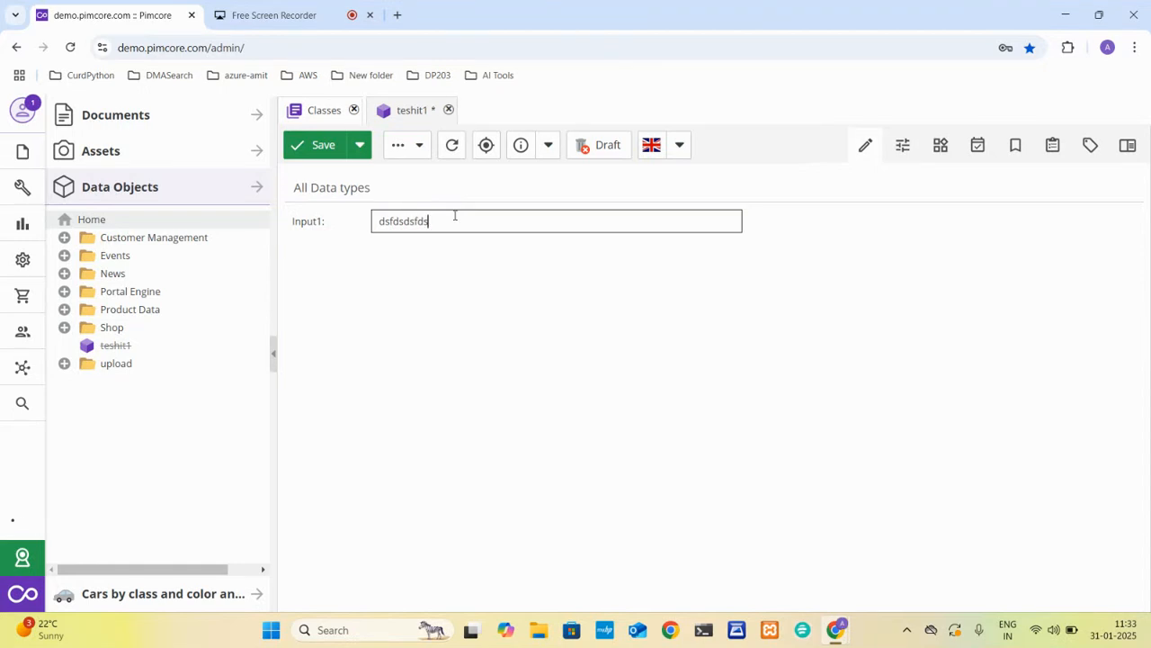
Examine input1's general, layout, default value, column length and regular expression validation settings in the products class.
{"action": "left_click", "coordinate": [316, 115]}
{"action": "scroll", "coordinate": [837, 452], "scroll_direction": "up", "scroll_amount": 1}
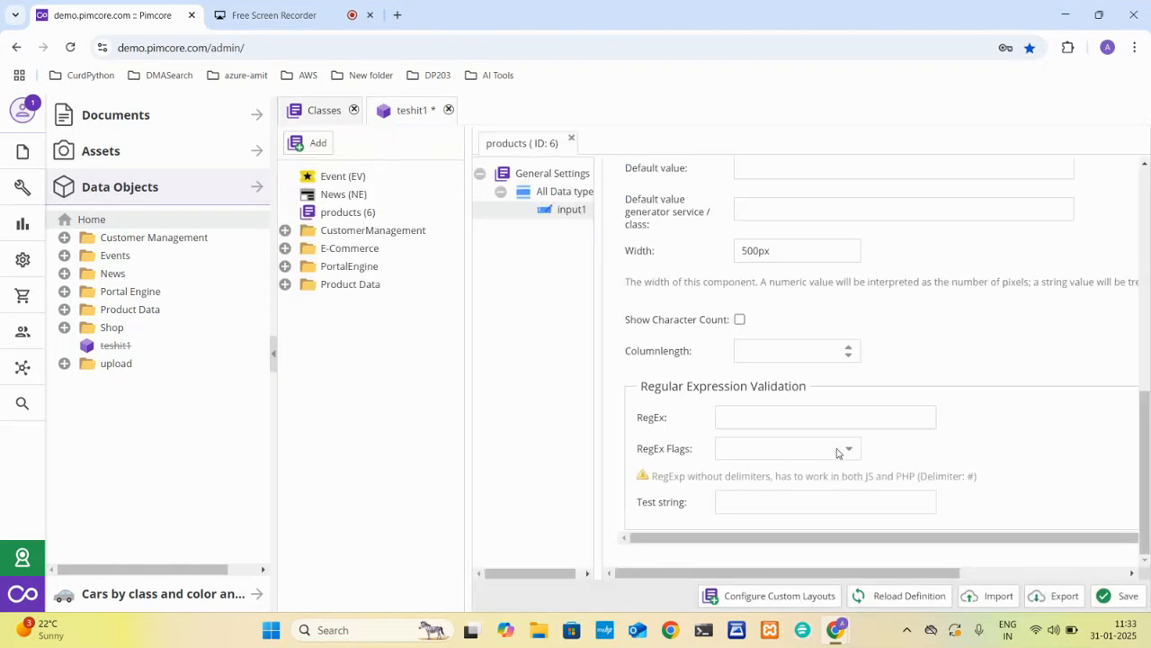
{"action": "scroll", "coordinate": [836, 452], "scroll_direction": "down", "scroll_amount": 1}
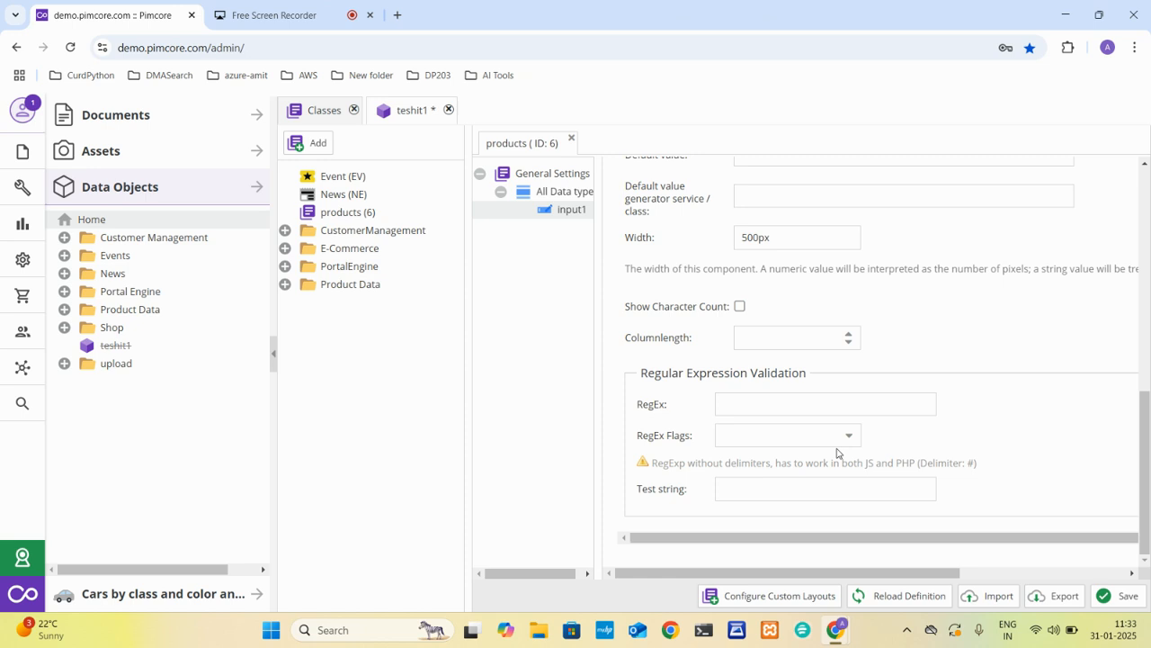
{"action": "scroll", "coordinate": [836, 453], "scroll_direction": "up", "scroll_amount": 1}
{"action": "scroll", "coordinate": [878, 298], "scroll_direction": "up", "scroll_amount": 8}
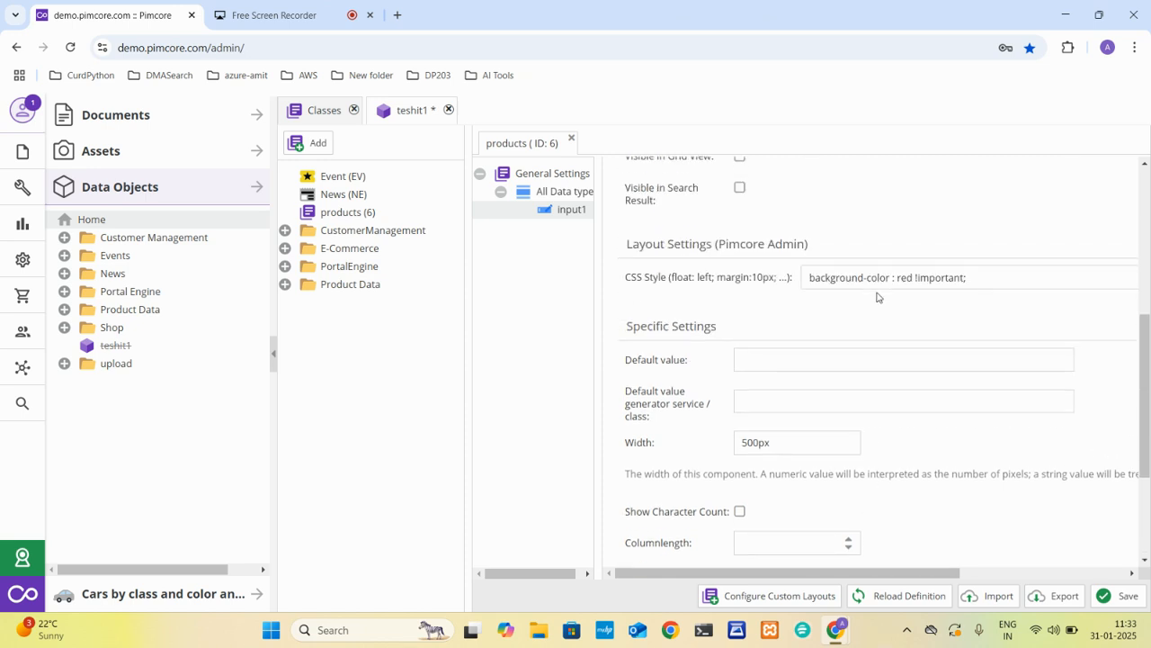
{"action": "scroll", "coordinate": [823, 367], "scroll_direction": "up", "scroll_amount": 5}
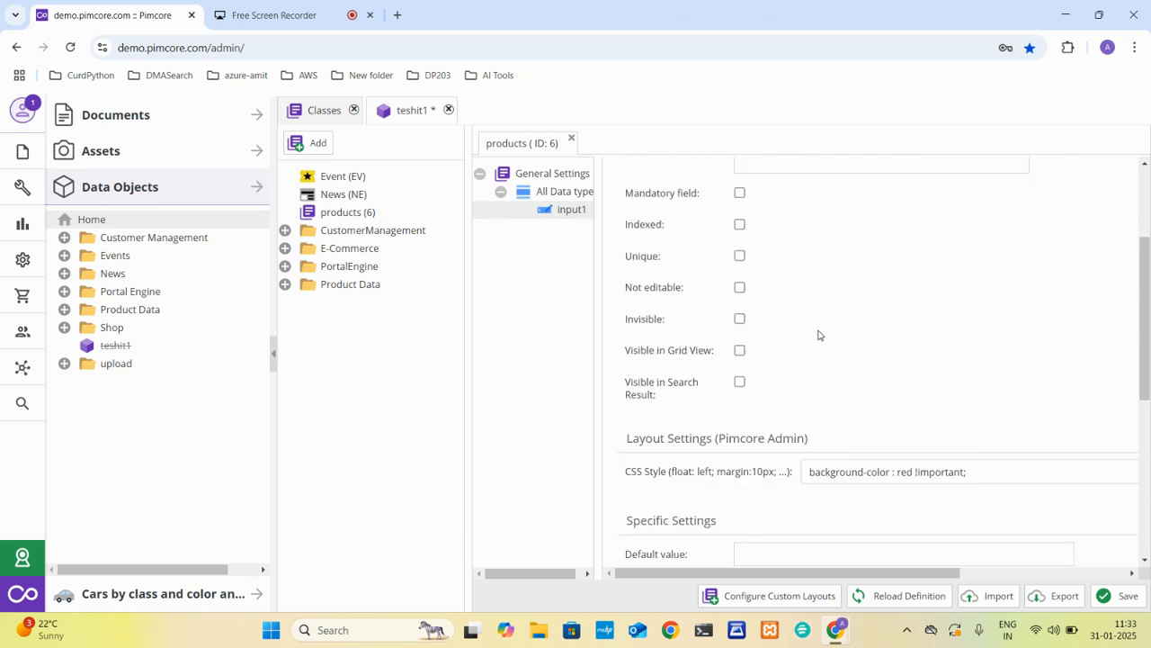
{"action": "scroll", "coordinate": [818, 338], "scroll_direction": "up", "scroll_amount": 4}
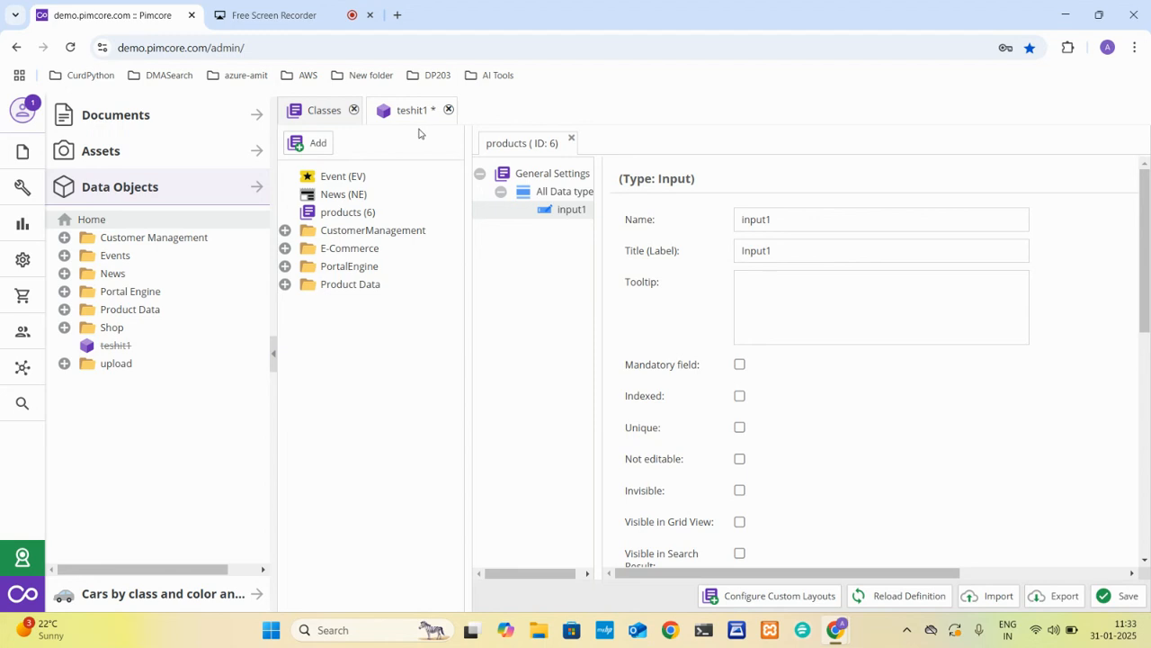
{"action": "scroll", "coordinate": [795, 330], "scroll_direction": "down", "scroll_amount": 10}
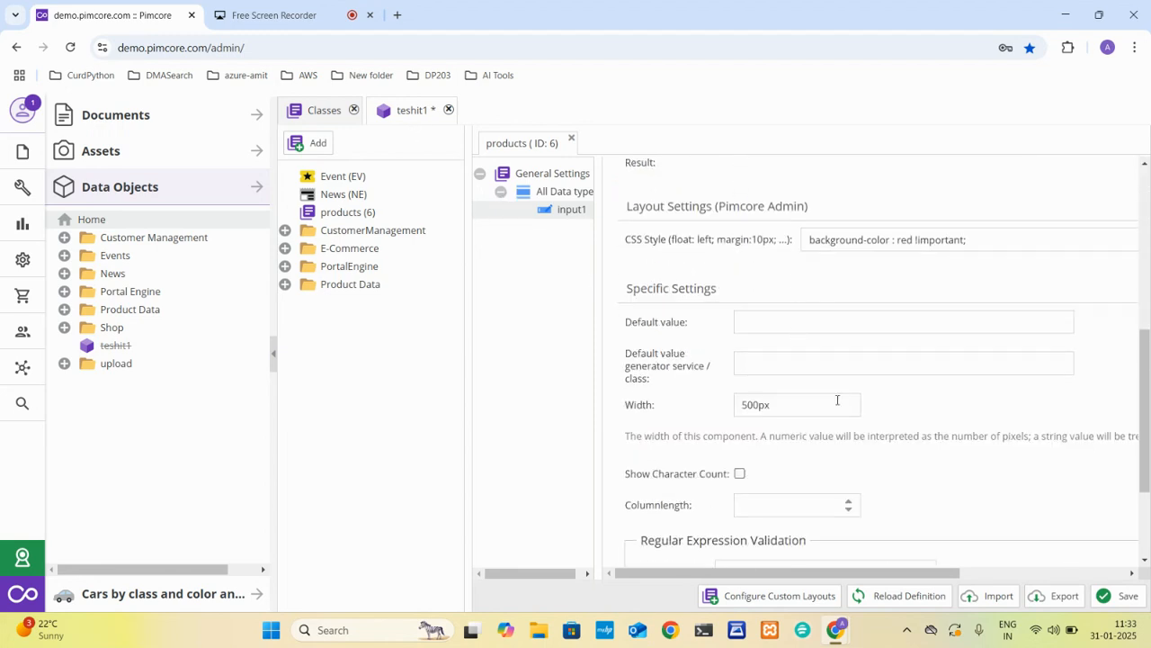
{"action": "scroll", "coordinate": [836, 399], "scroll_direction": "down", "scroll_amount": 1}
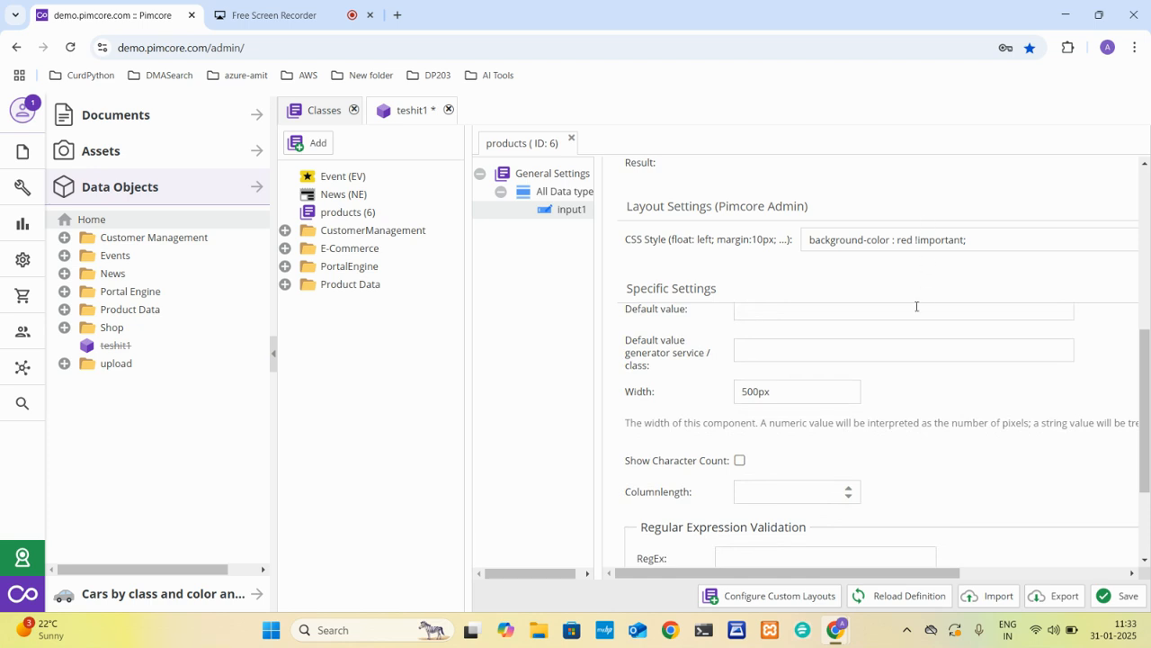
{"action": "scroll", "coordinate": [916, 306], "scroll_direction": "down", "scroll_amount": 4}
Make input1 invisible, save the products class and reload the teshit1 object.
{"action": "scroll", "coordinate": [917, 307], "scroll_direction": "up", "scroll_amount": 13}
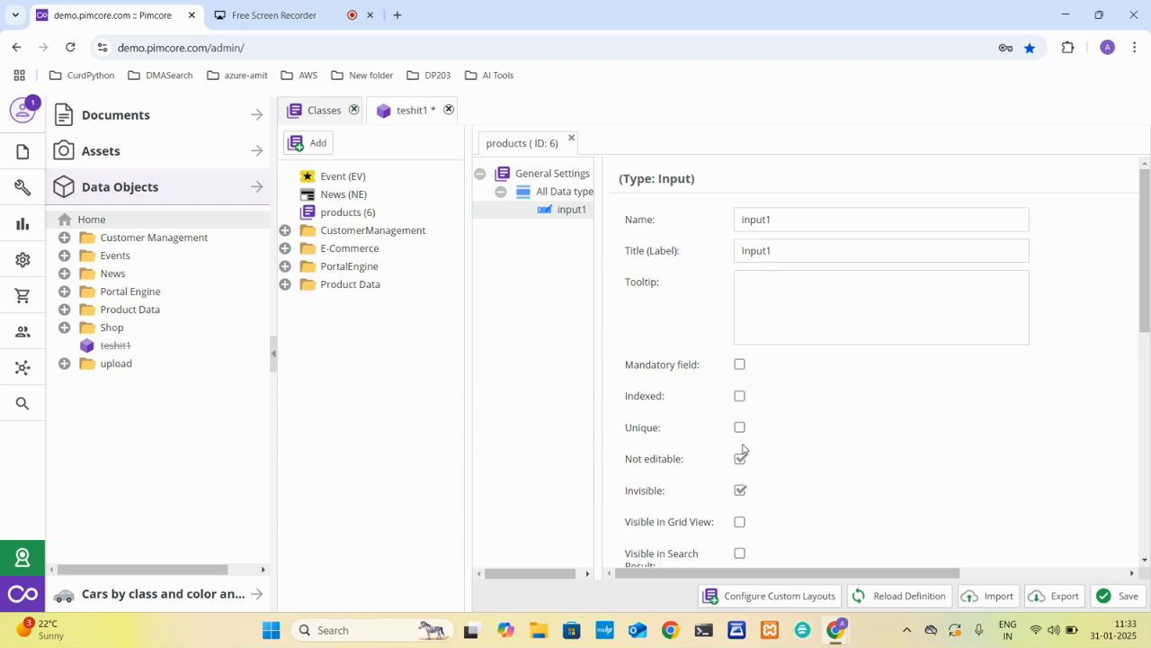
{"action": "left_click", "coordinate": [1109, 605]}
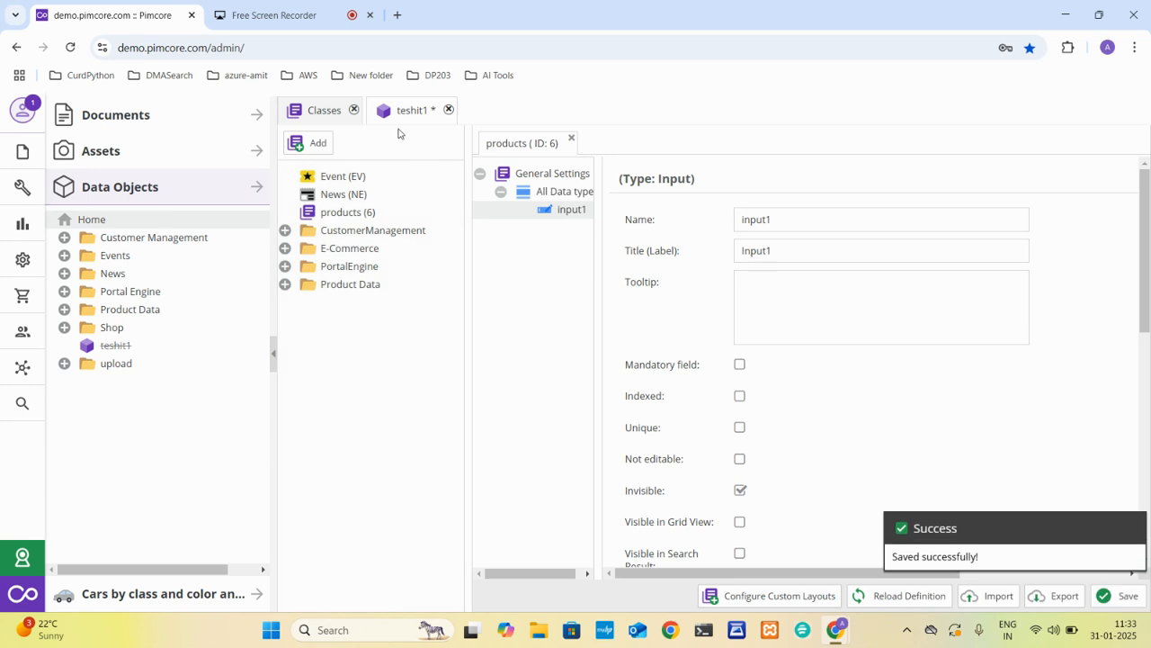
{"action": "left_click", "coordinate": [400, 115]}
{"action": "left_click", "coordinate": [448, 146]}
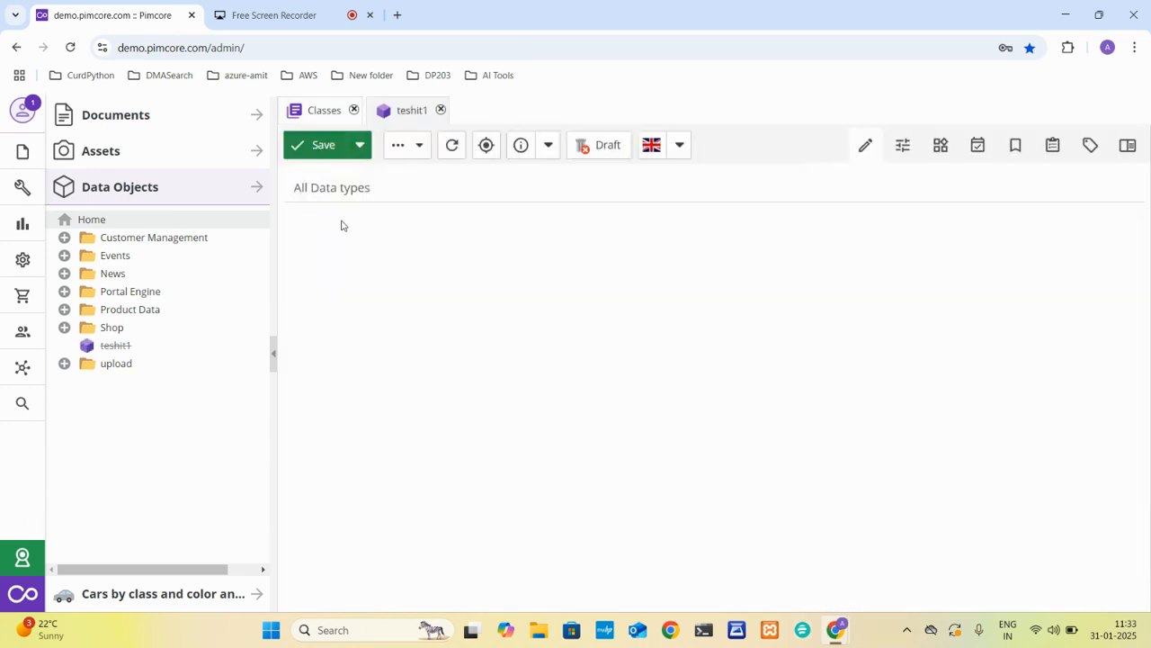
Turn off input1's Invisible option and save the products class.
{"action": "left_click", "coordinate": [321, 113]}
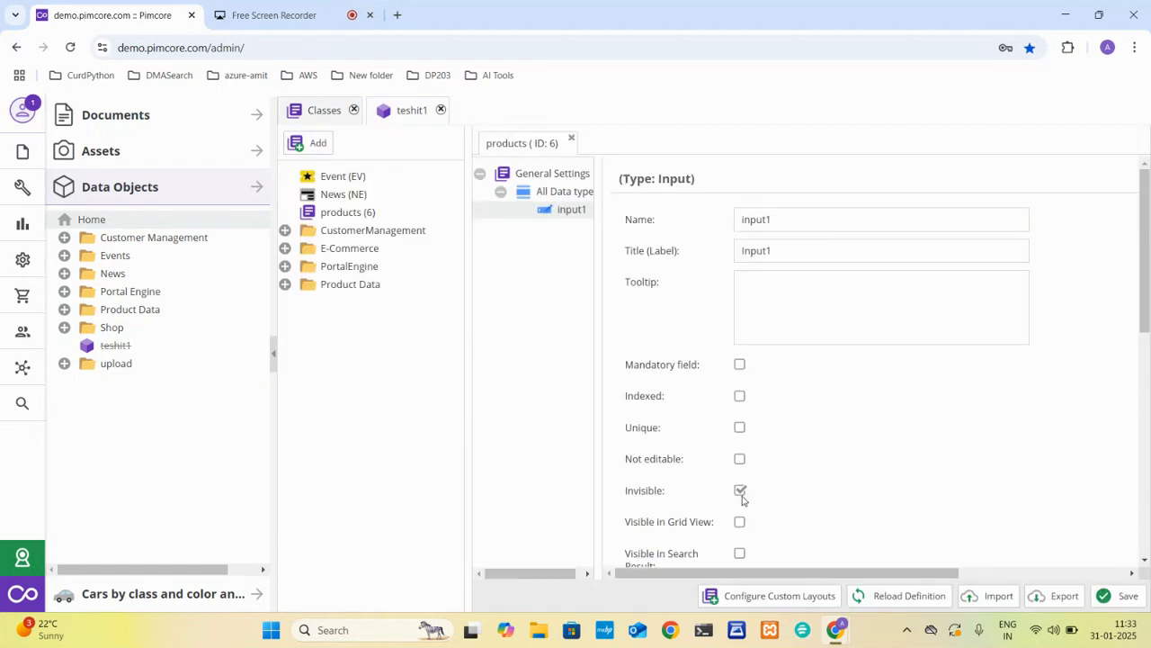
{"action": "left_click", "coordinate": [1105, 597]}
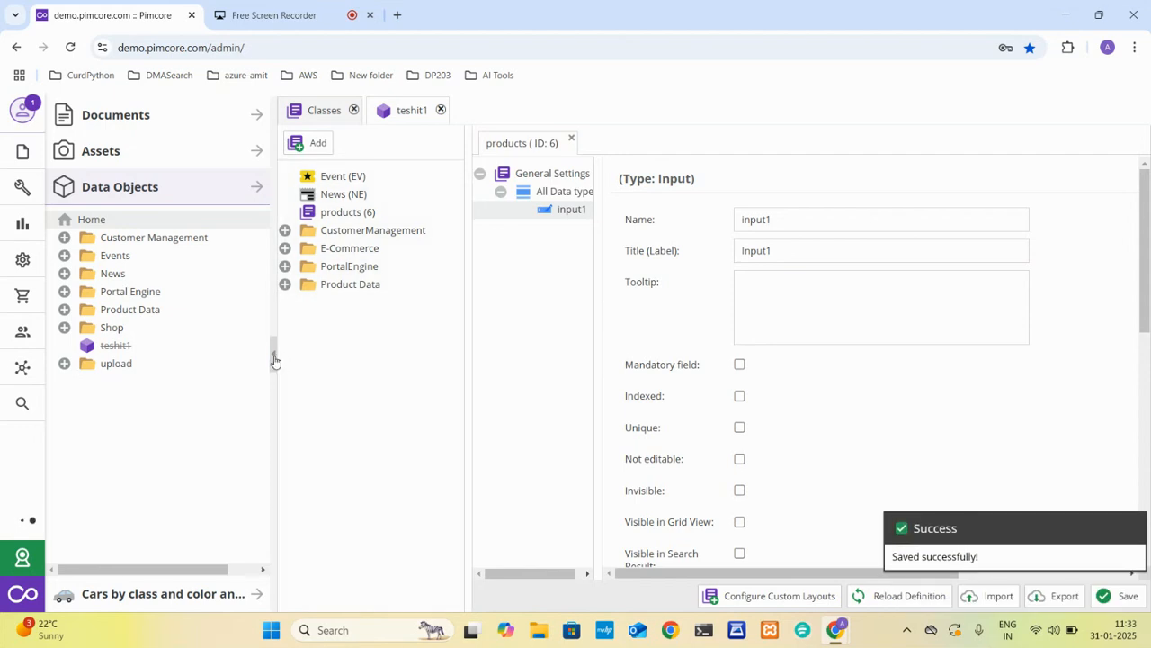
Collapse the data object tree and narrow the class list to give the input1 settings more room.
{"action": "left_click", "coordinate": [276, 358]}
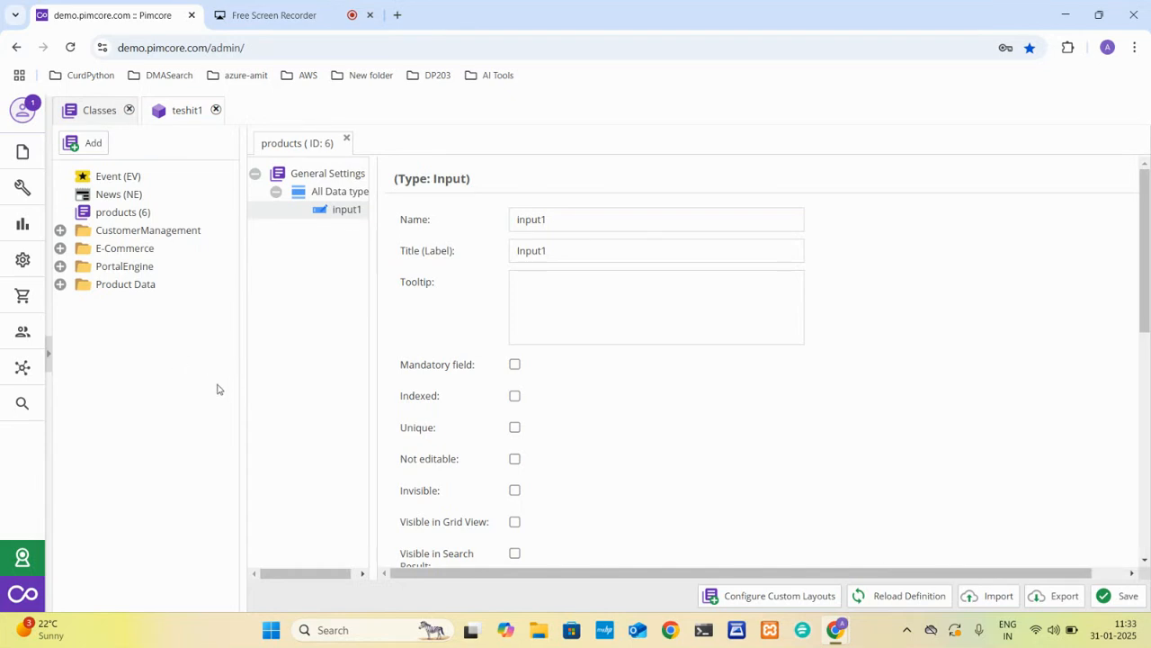
{"action": "left_click_drag", "start_coordinate": [241, 394], "coordinate": [190, 394]}
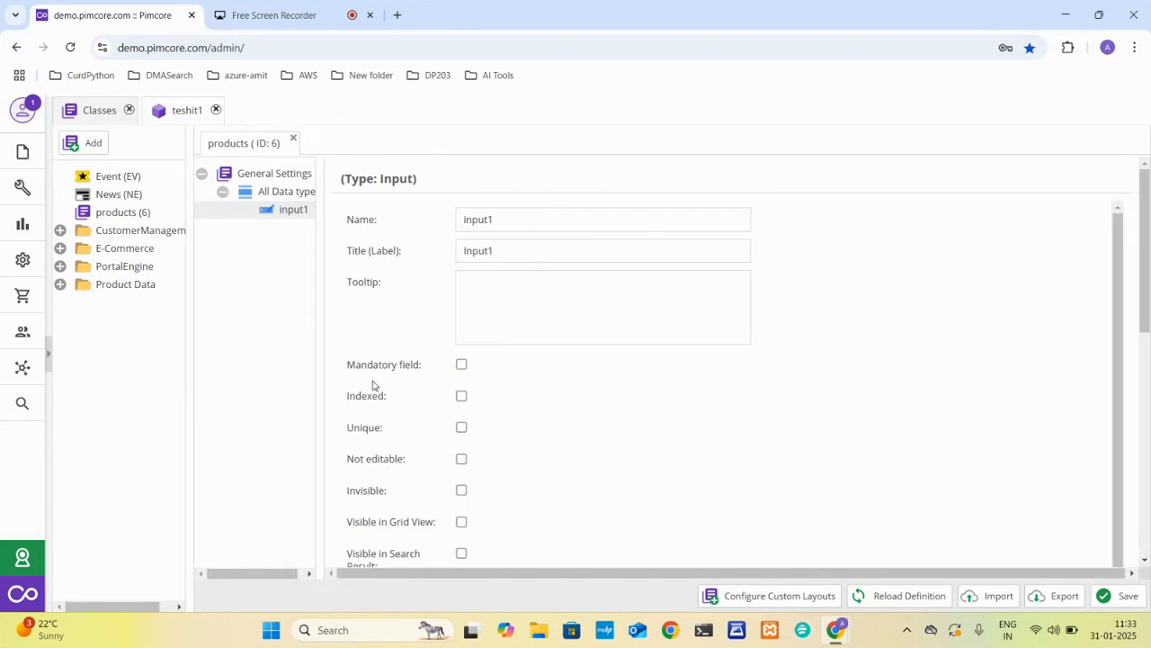
Add a Textarea field named textarea1 to the All Data type panel and save the products class.
{"action": "right_click", "coordinate": [274, 192]}
{"action": "mouse_move", "coordinate": [360, 202]}
{"action": "mouse_move", "coordinate": [395, 227]}
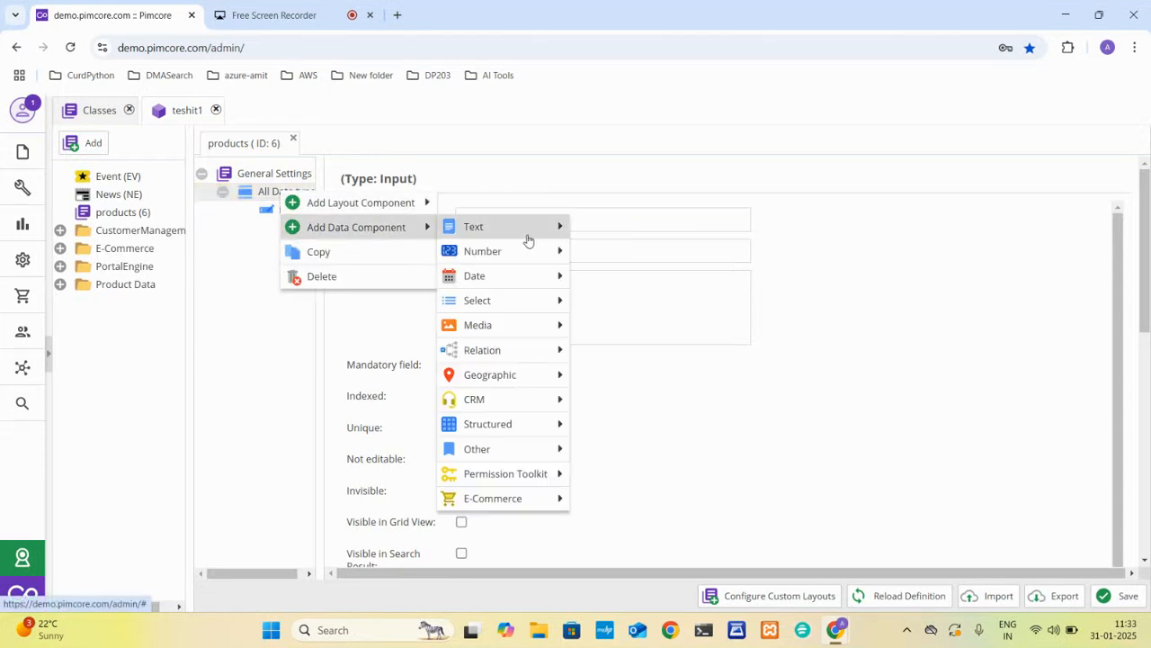
{"action": "mouse_move", "coordinate": [527, 230]}
{"action": "left_click", "coordinate": [609, 256]}
{"action": "type", "text": "textarea1"}
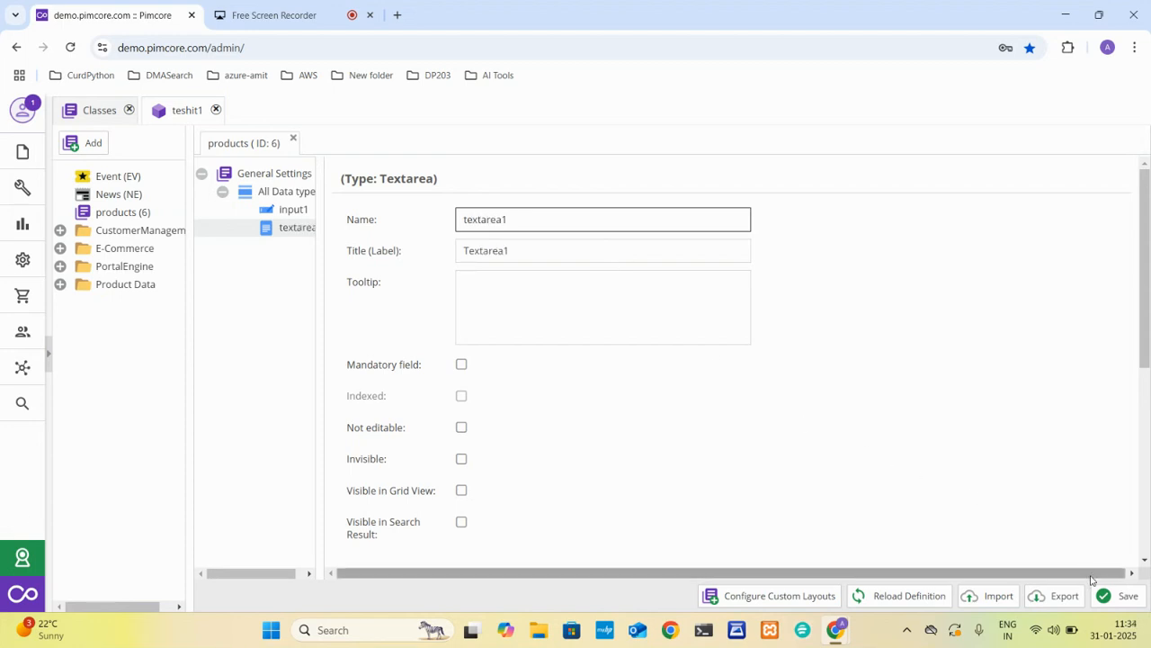
{"action": "left_click", "coordinate": [1120, 596]}
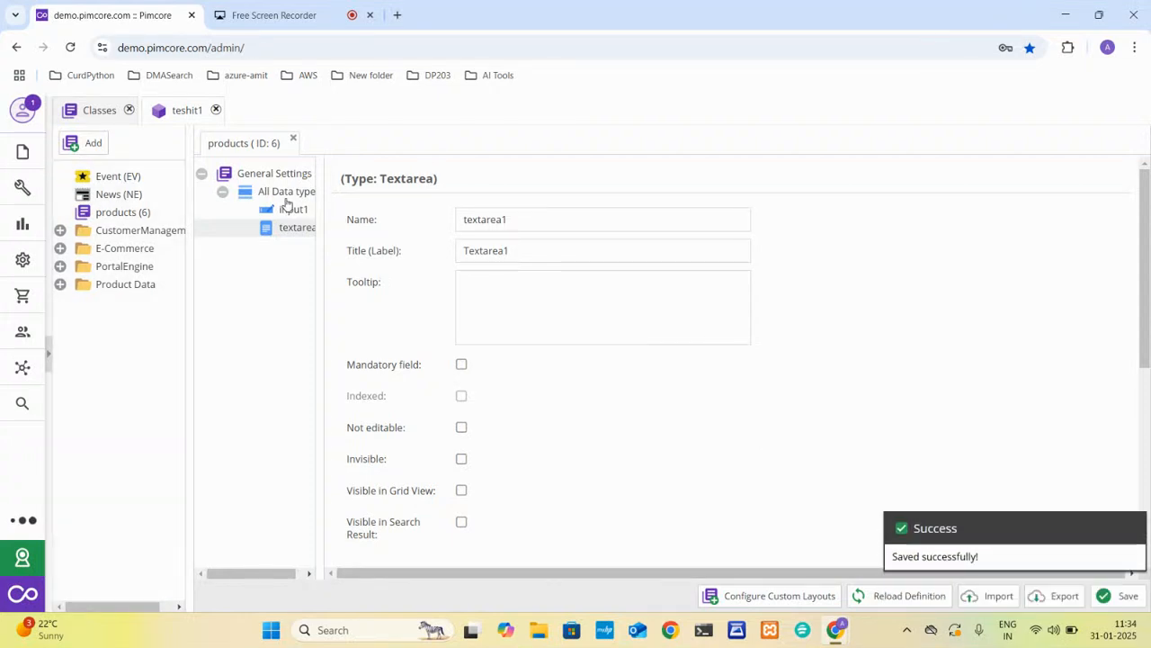
Add a WYSIWYG field named editor to the All Data type panel and save the class.
{"action": "right_click", "coordinate": [285, 197]}
{"action": "mouse_move", "coordinate": [394, 245]}
{"action": "mouse_move", "coordinate": [481, 235]}
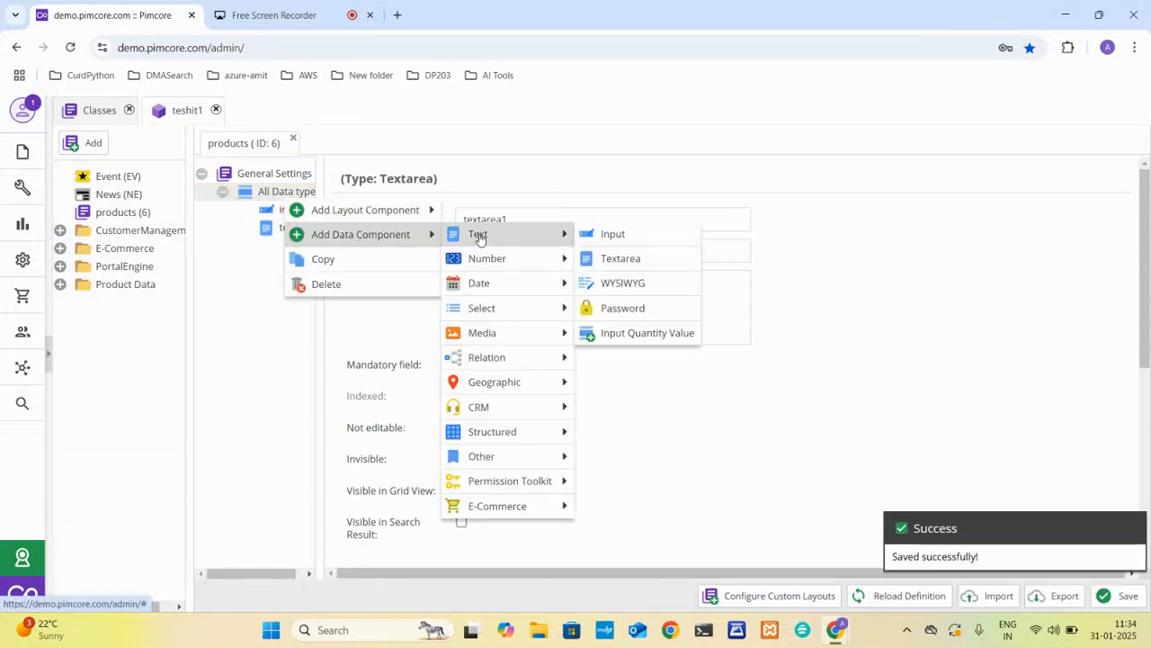
{"action": "left_click", "coordinate": [634, 286]}
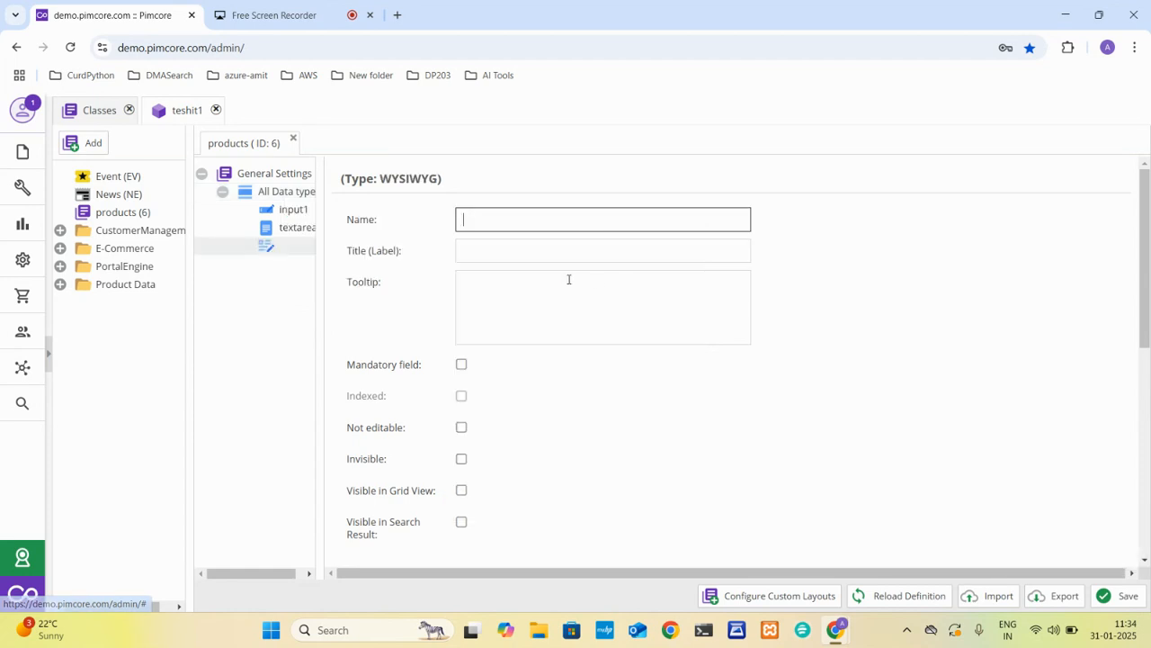
{"action": "type", "text": "esitie"}
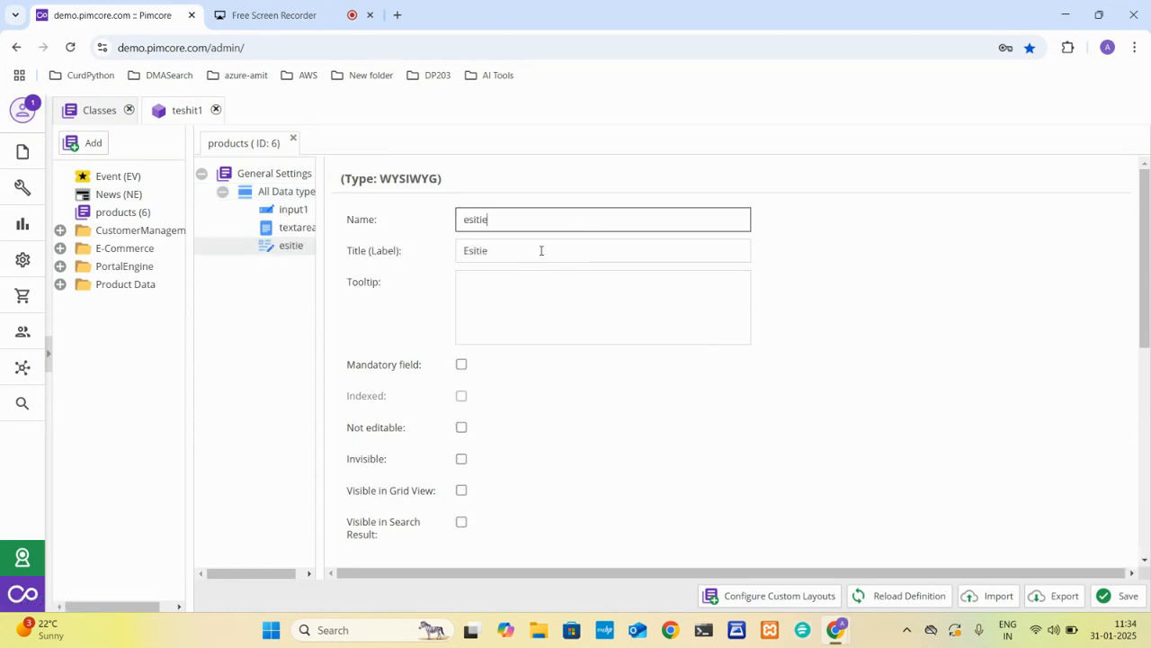
{"action": "key", "text": "BackSpace"}
{"action": "key", "text": "BackSpace"}
{"action": "key", "text": "BackSpace"}
{"action": "key", "text": "BackSpace"}
{"action": "type", "text": "ditor"}
{"action": "left_click", "coordinate": [1118, 595]}
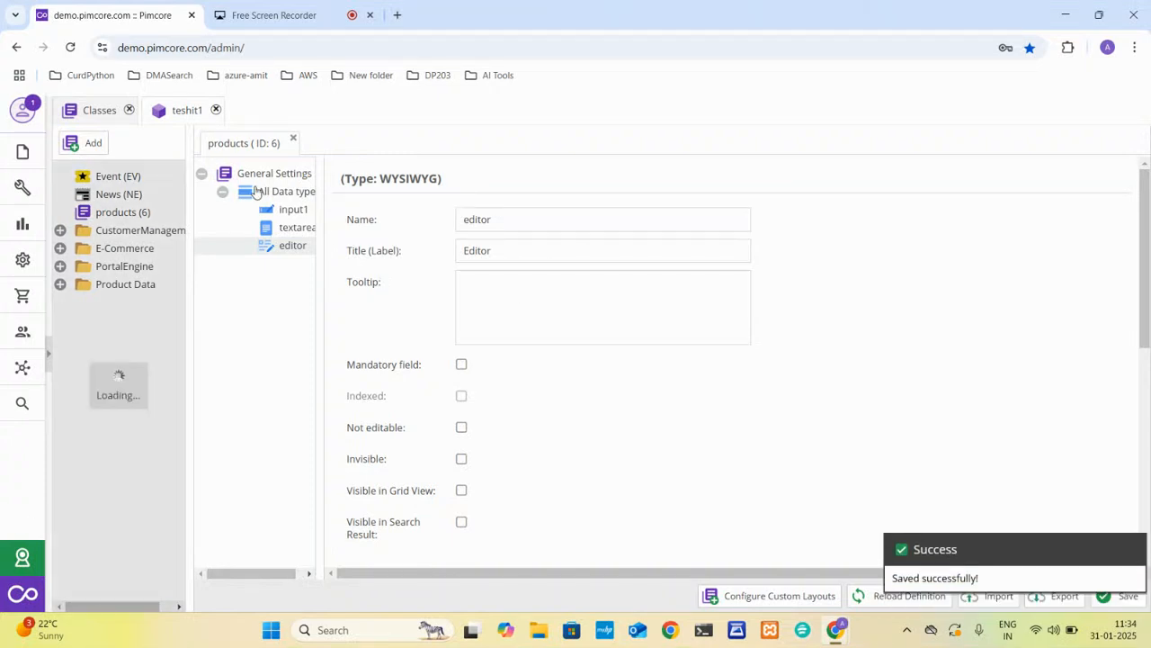
Add a Password-type field named pass to the All Data type panel and save the class.
{"action": "right_click", "coordinate": [239, 191]}
{"action": "mouse_move", "coordinate": [376, 223]}
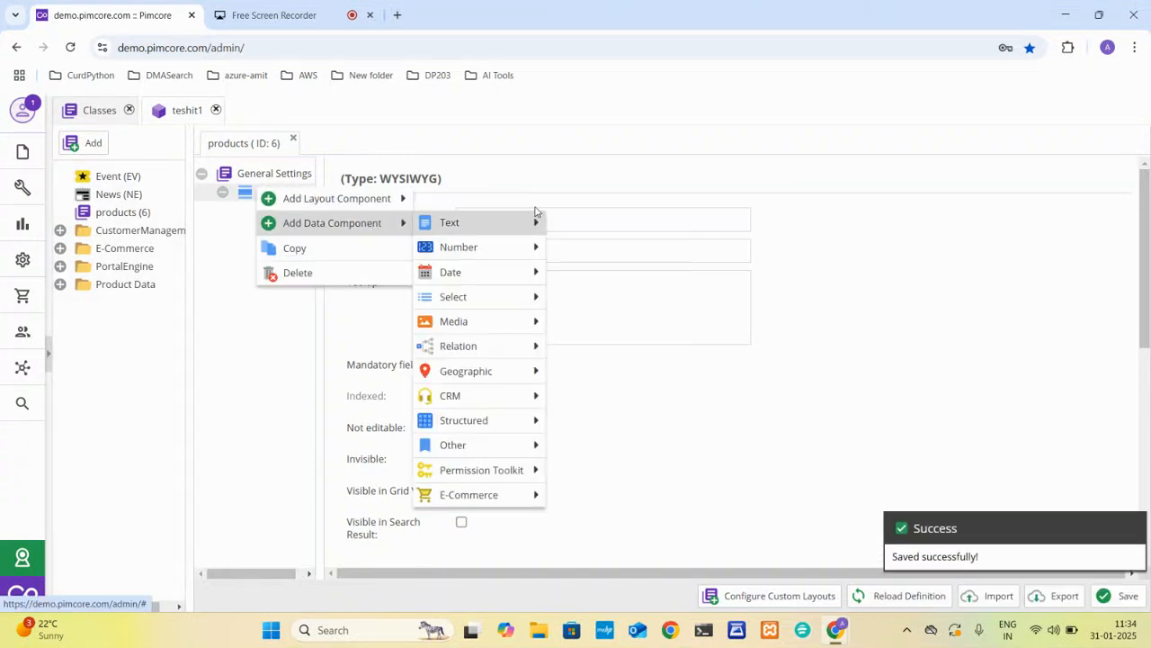
{"action": "mouse_move", "coordinate": [531, 224]}
{"action": "left_click", "coordinate": [619, 306]}
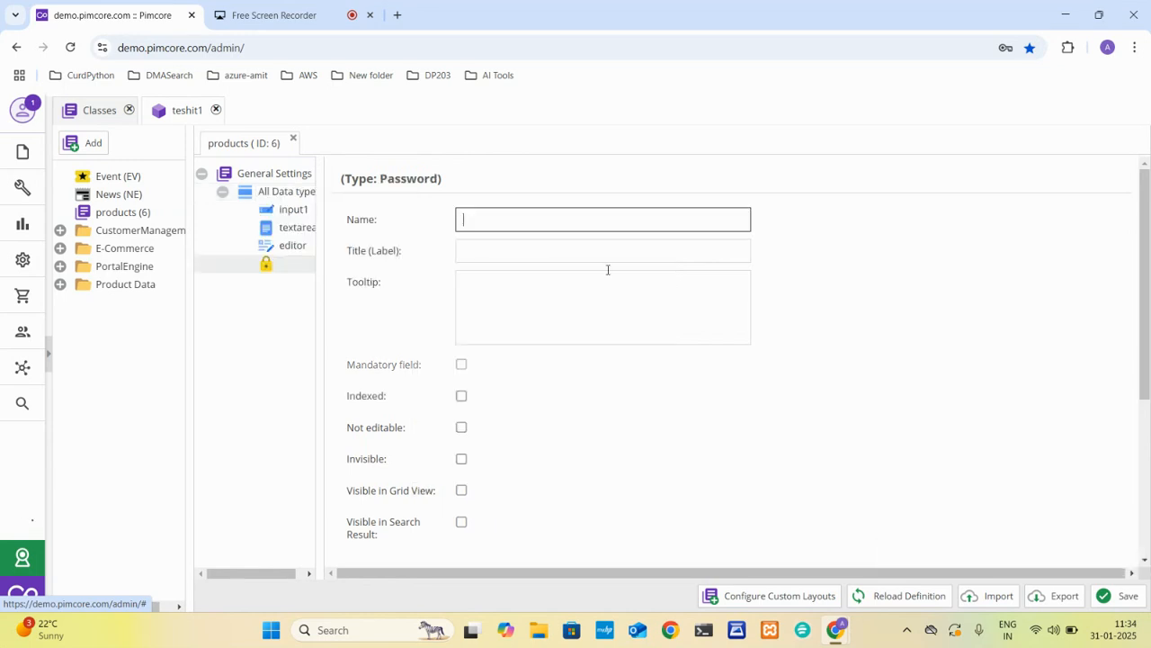
{"action": "type", "text": "pas"}
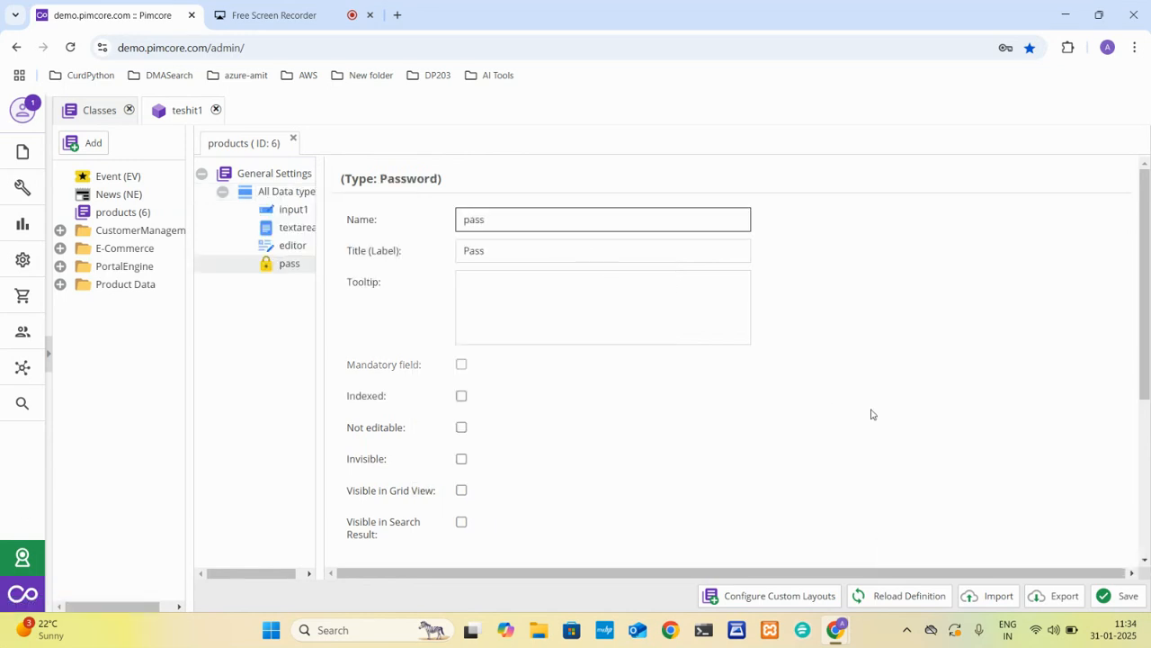
{"action": "type", "text": "s"}
{"action": "left_click", "coordinate": [1119, 595]}
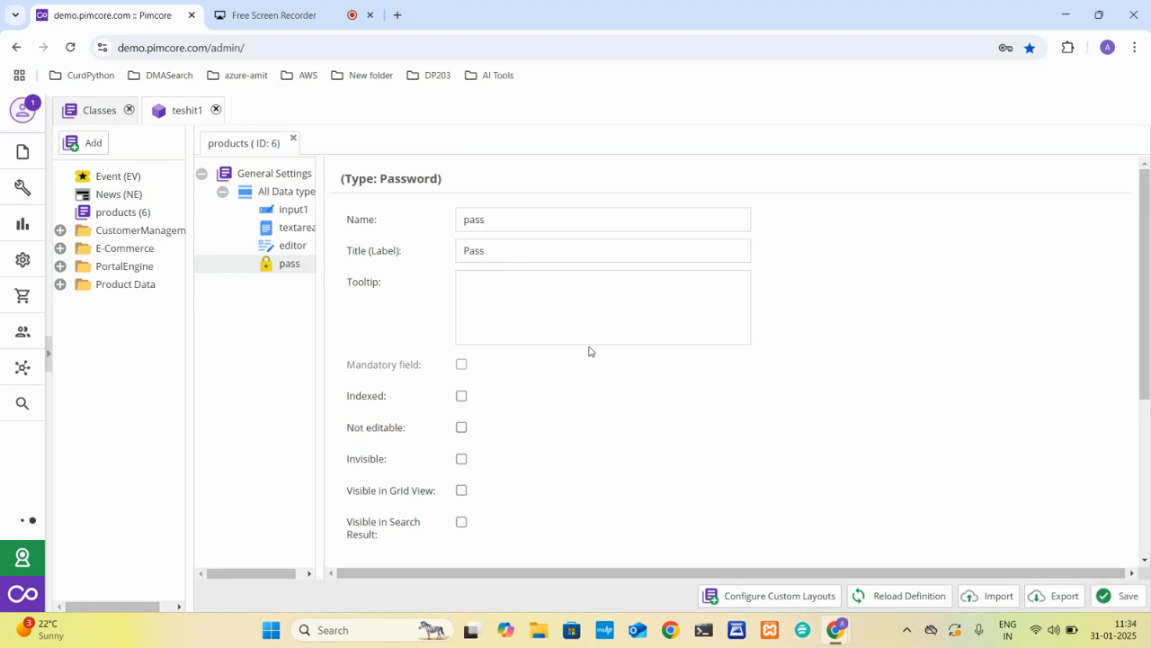
Add an Input Quantity Value field named inQty with the tooltip "Qutitly" and save the class.
{"action": "right_click", "coordinate": [282, 193]}
{"action": "mouse_move", "coordinate": [370, 223]}
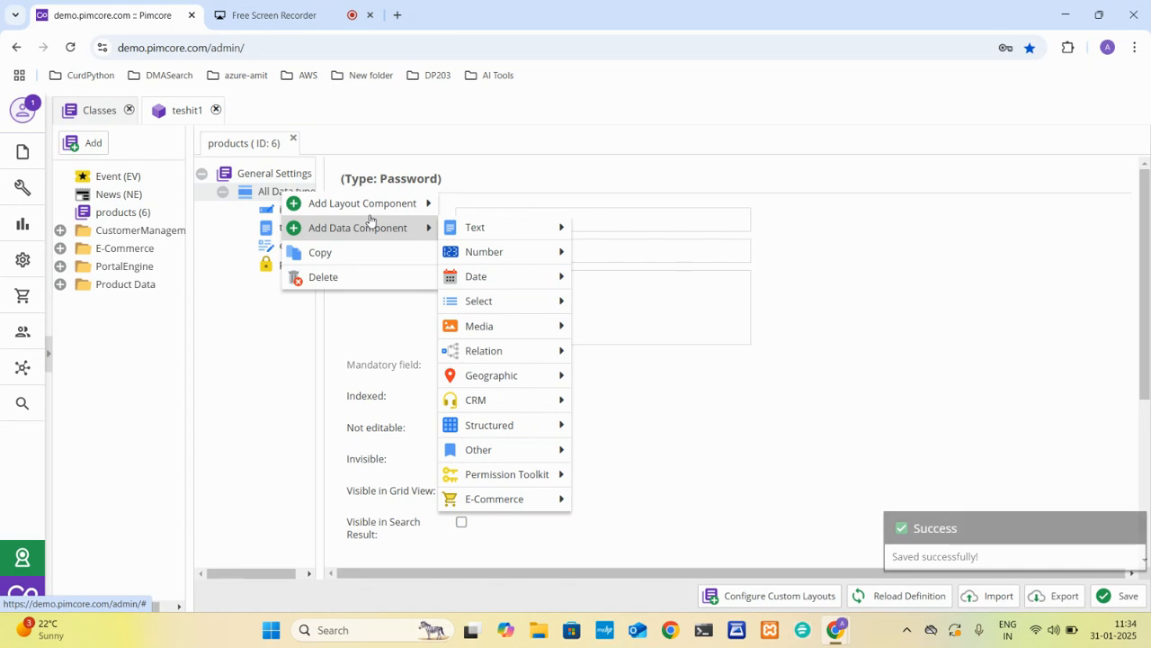
{"action": "mouse_move", "coordinate": [495, 226]}
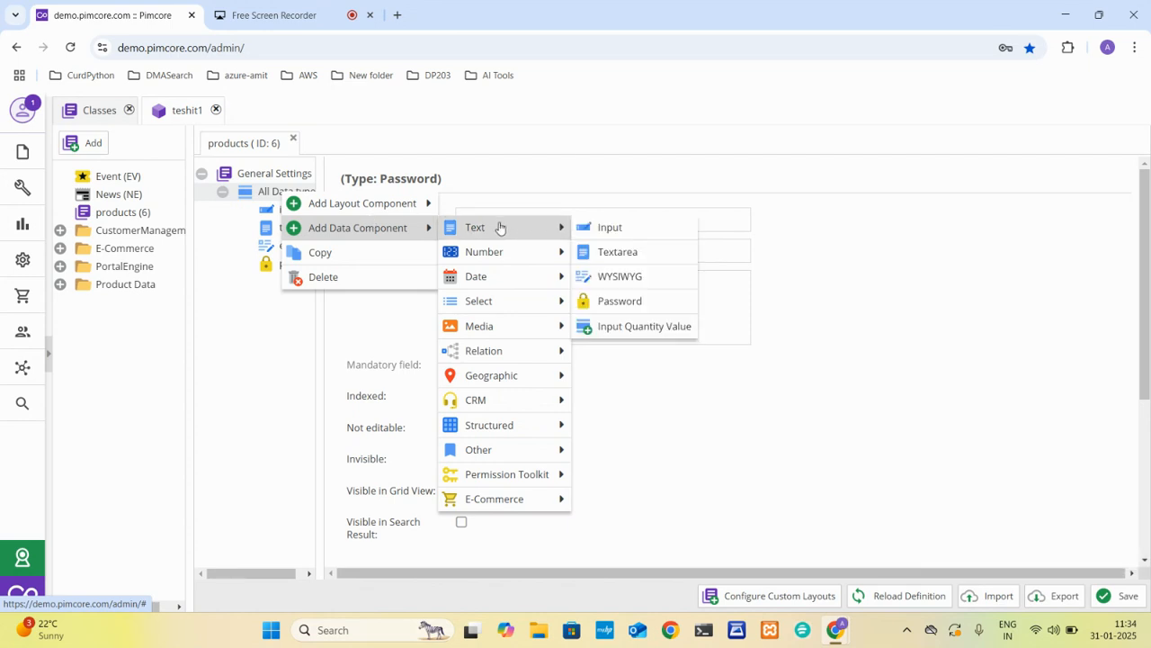
{"action": "left_click", "coordinate": [627, 331]}
{"action": "type", "text": "inpy"}
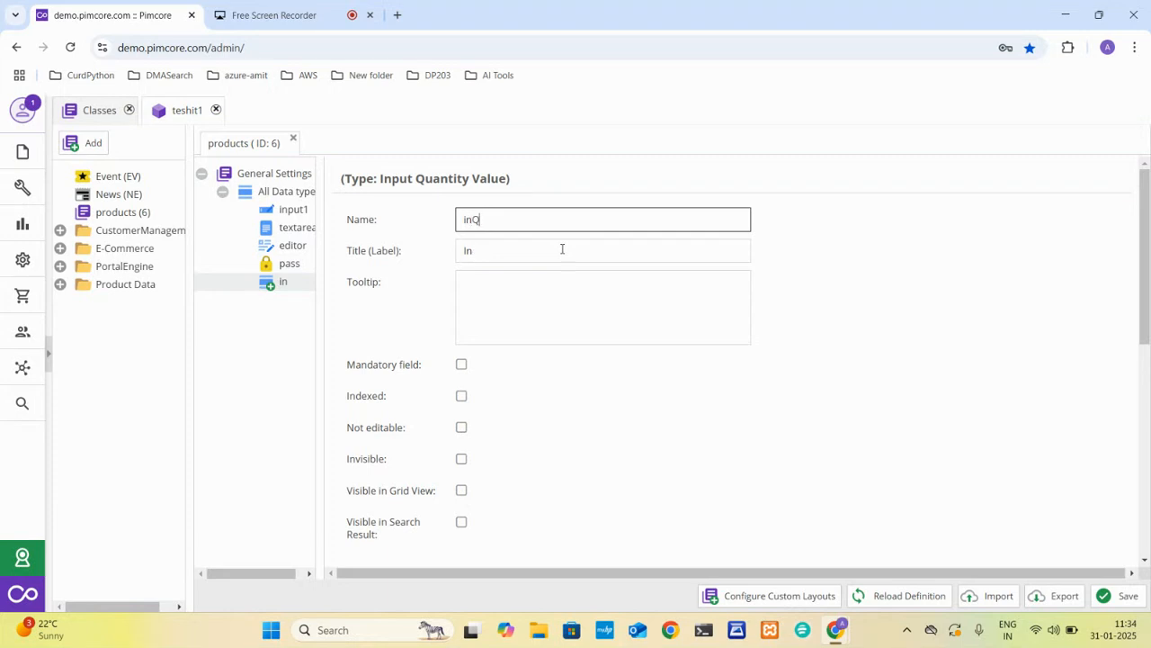
{"action": "type", "text": "y"}
{"action": "left_click", "coordinate": [504, 319]}
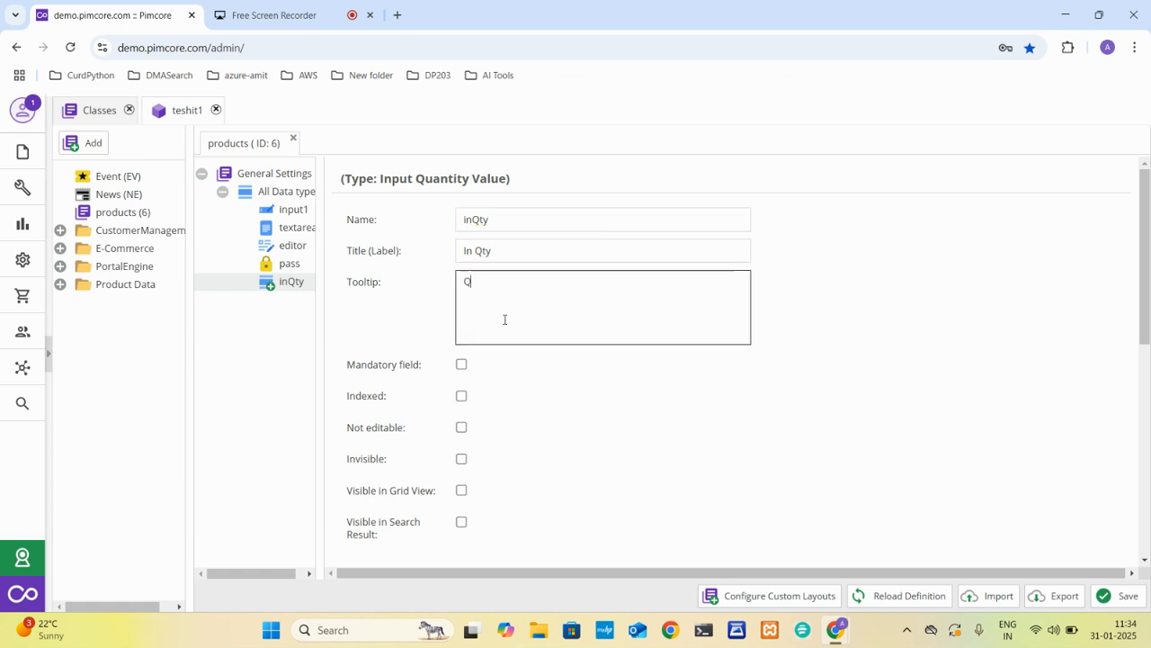
{"action": "type", "text": "Qutitly"}
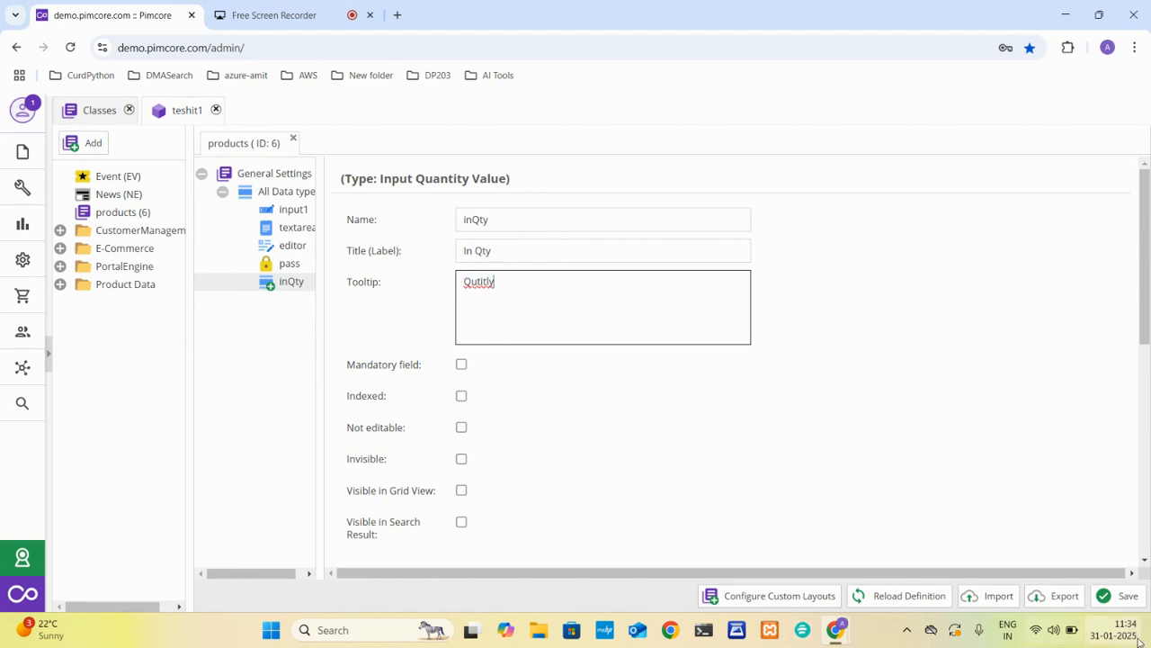
{"action": "left_click", "coordinate": [1120, 595]}
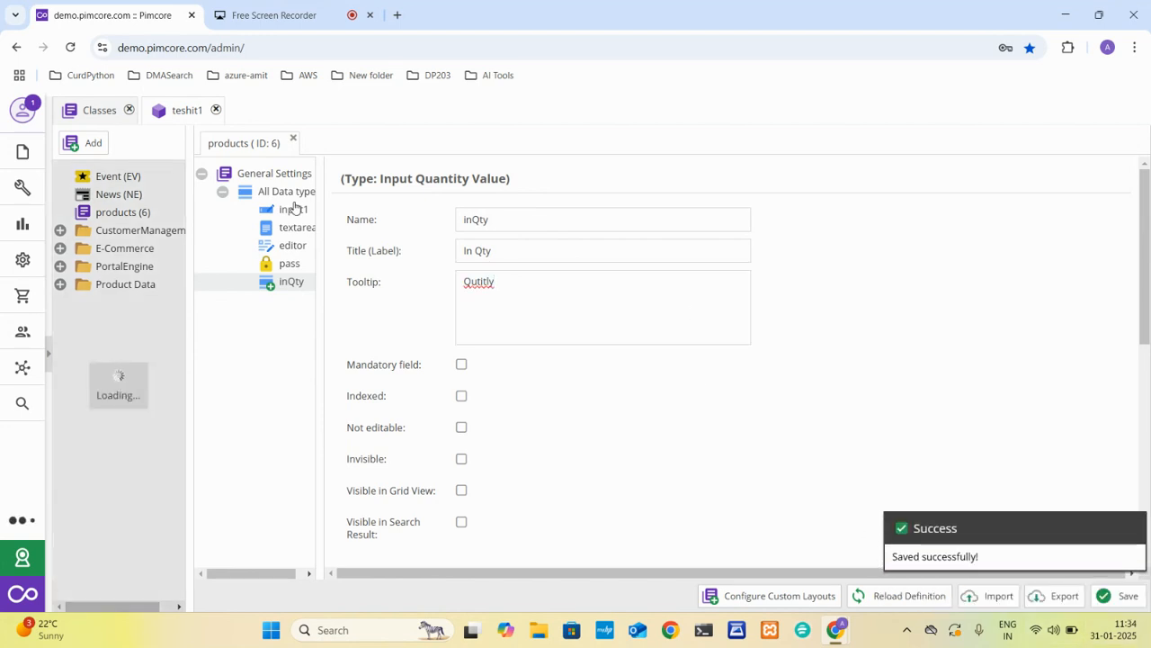
Add a Date & Time field named datatime to the All Data type panel.
{"action": "right_click", "coordinate": [284, 193]}
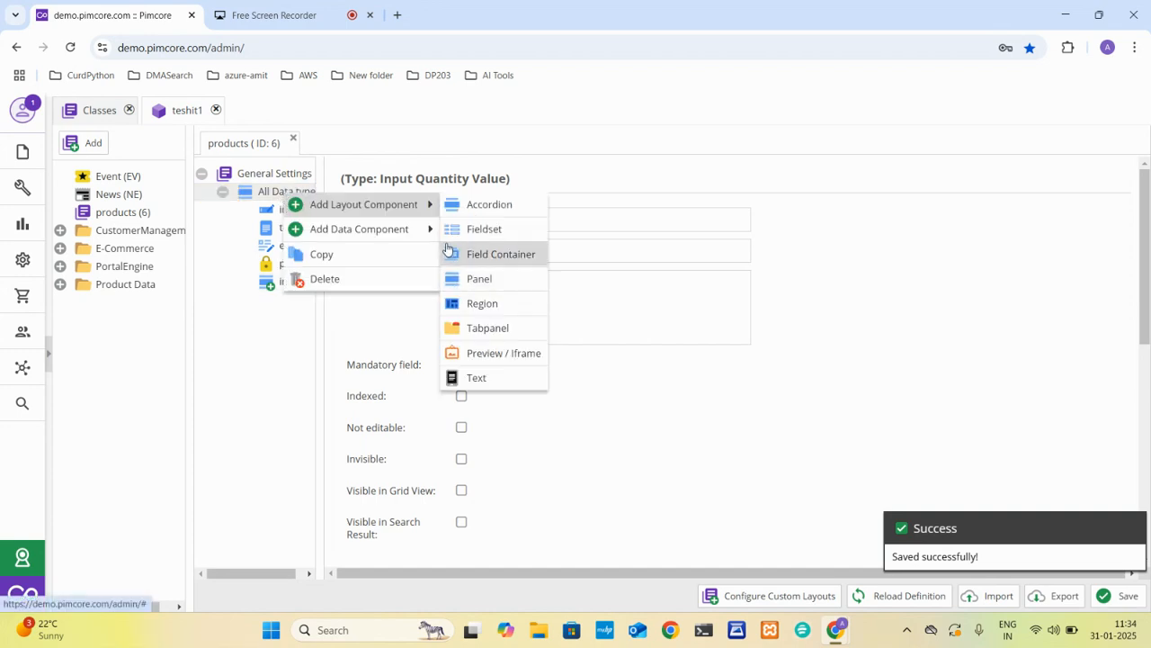
{"action": "mouse_move", "coordinate": [430, 230]}
{"action": "mouse_move", "coordinate": [509, 243]}
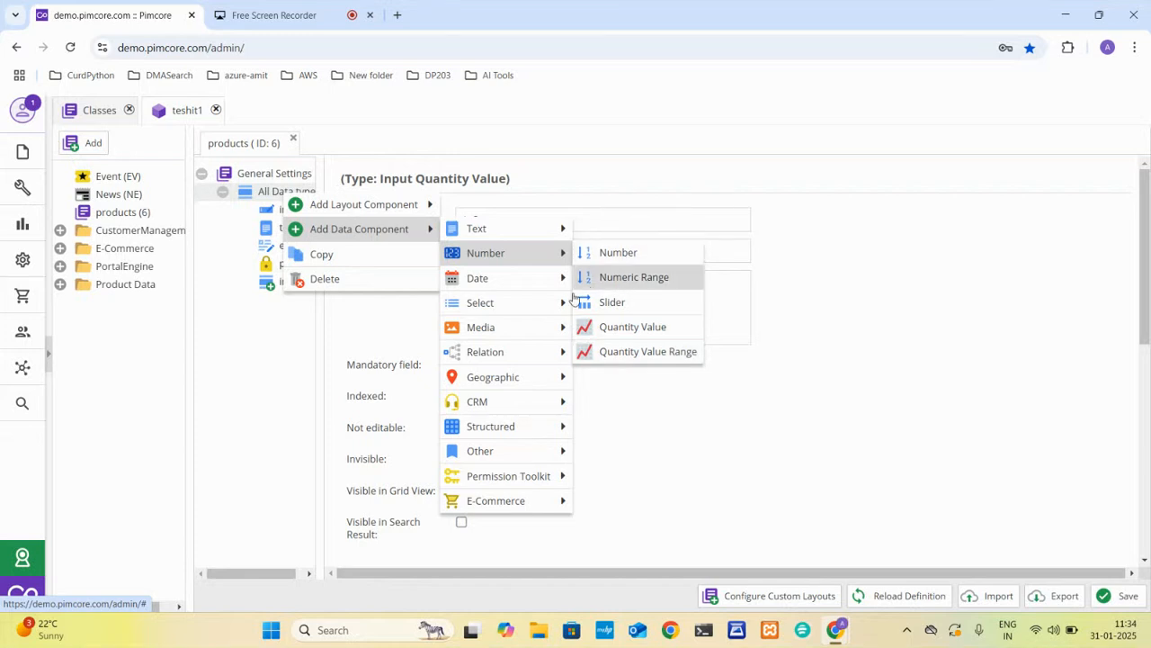
{"action": "mouse_move", "coordinate": [536, 286]}
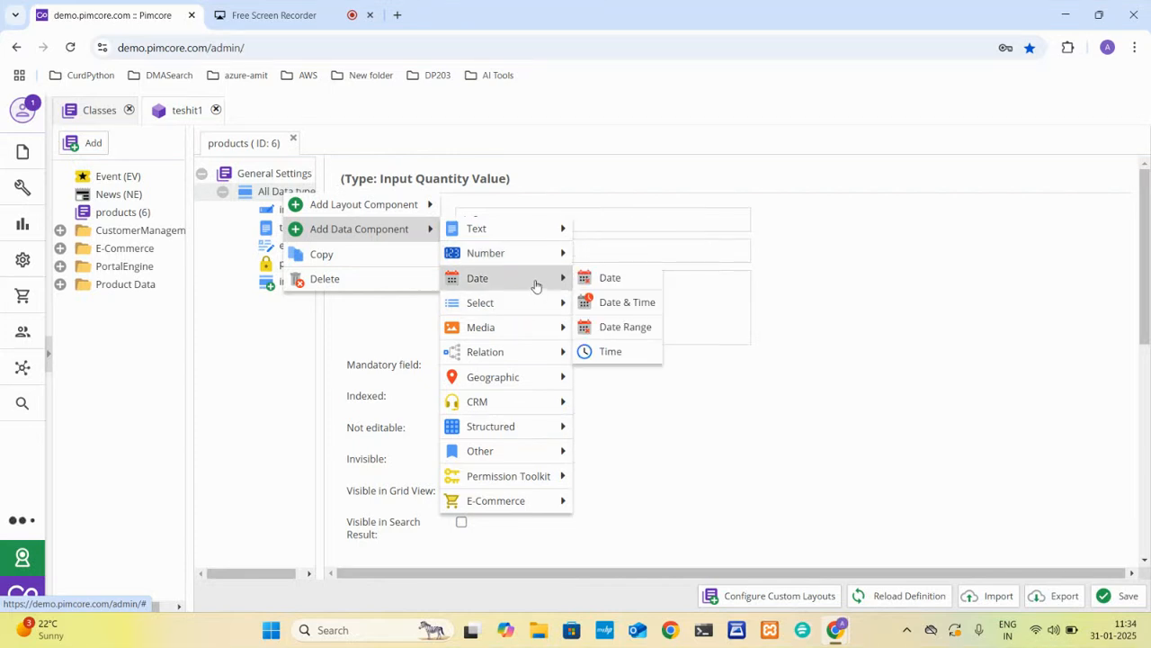
{"action": "left_click", "coordinate": [611, 303]}
{"action": "type", "text": "datatime"}
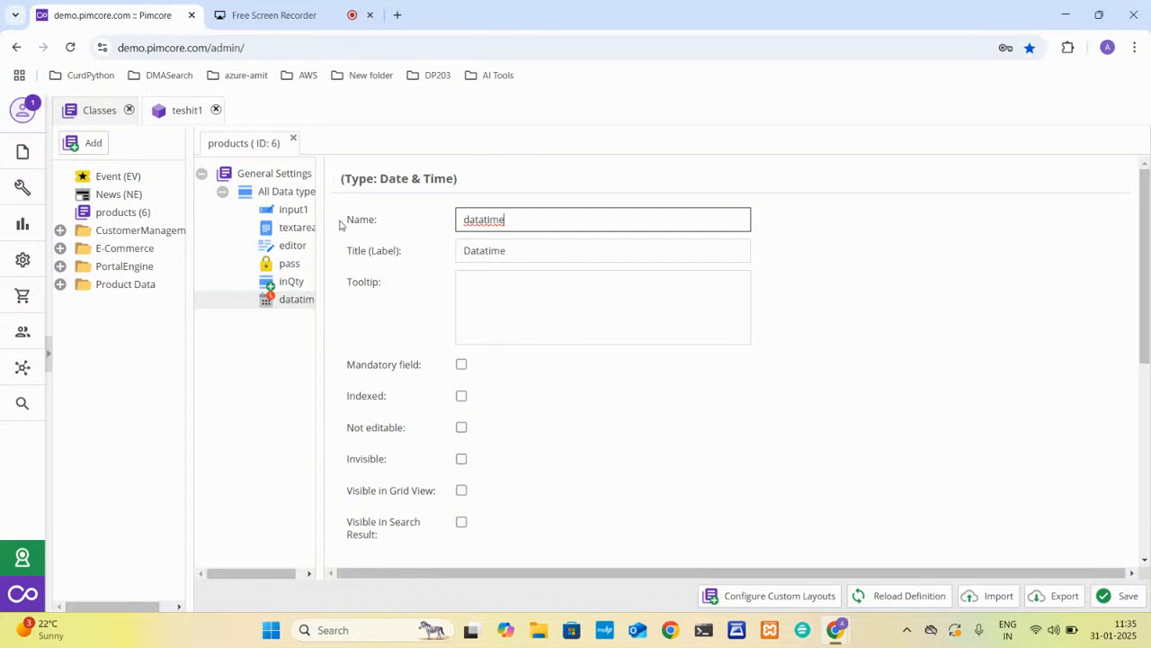
Add a Select field named select12 to the All Data type panel.
{"action": "right_click", "coordinate": [274, 192]}
{"action": "mouse_move", "coordinate": [385, 224]}
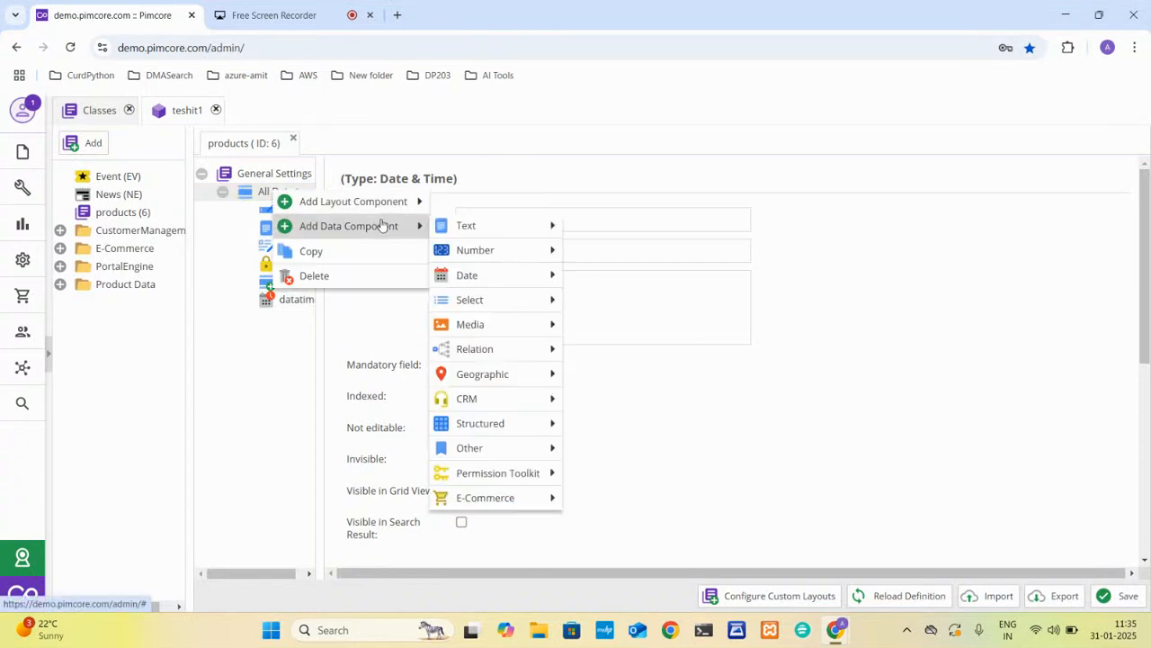
{"action": "mouse_move", "coordinate": [513, 302]}
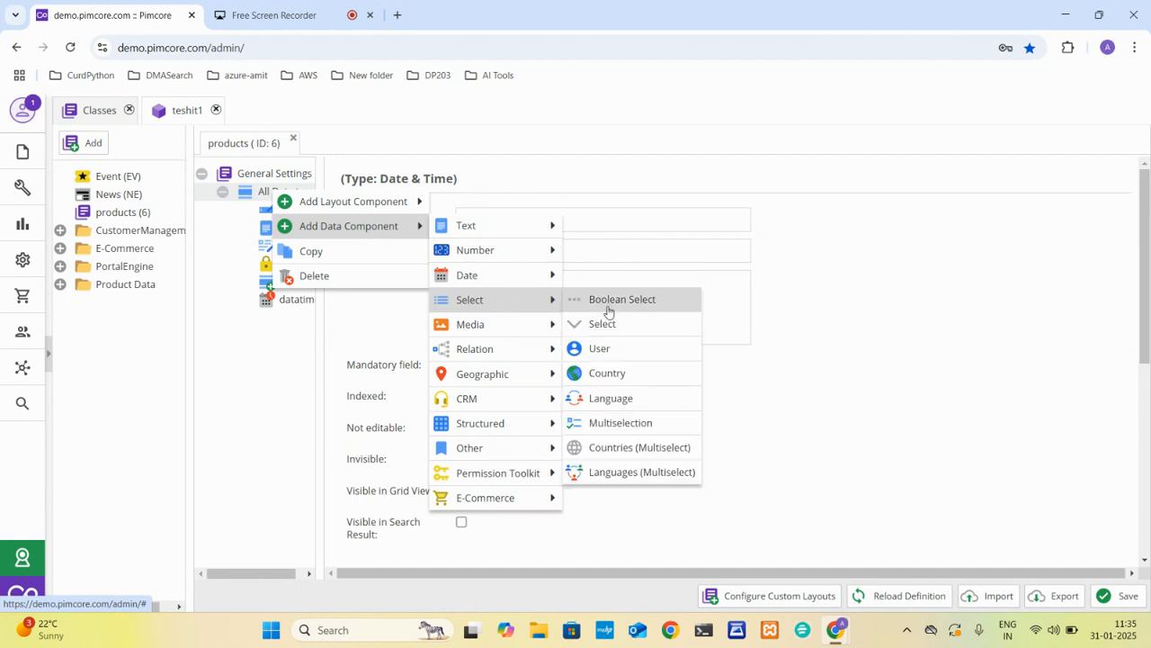
{"action": "left_click", "coordinate": [616, 326]}
{"action": "type", "text": "select12"}
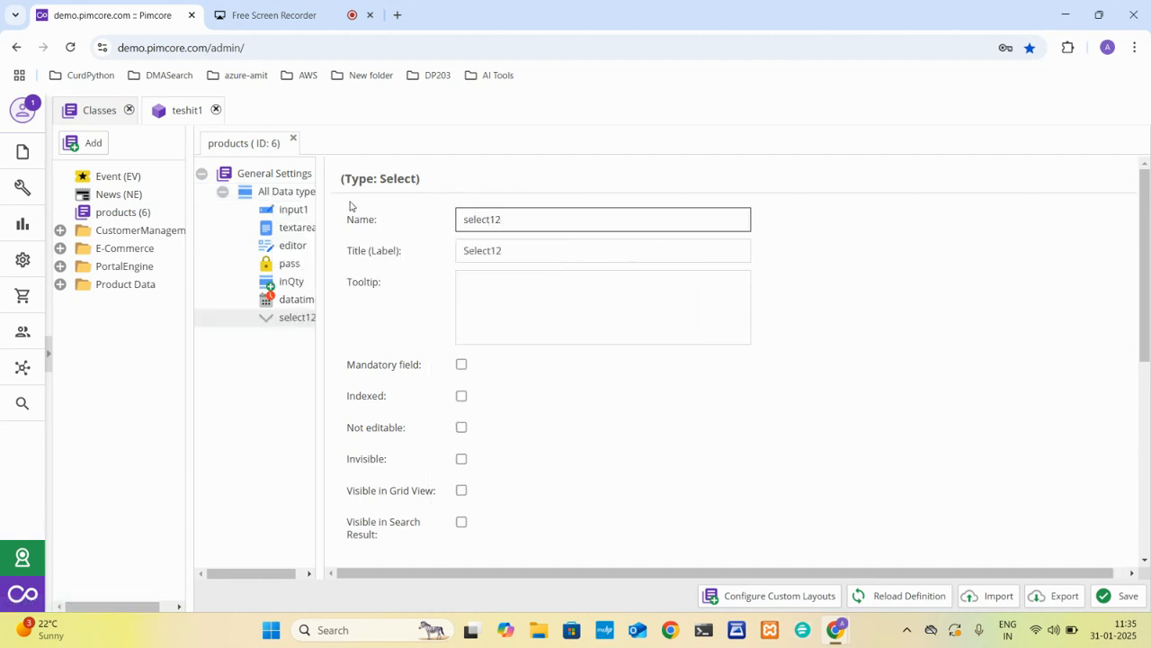
Add a Multiselection field named mutislect to the All Data type panel.
{"action": "right_click", "coordinate": [267, 193]}
{"action": "mouse_move", "coordinate": [391, 231]}
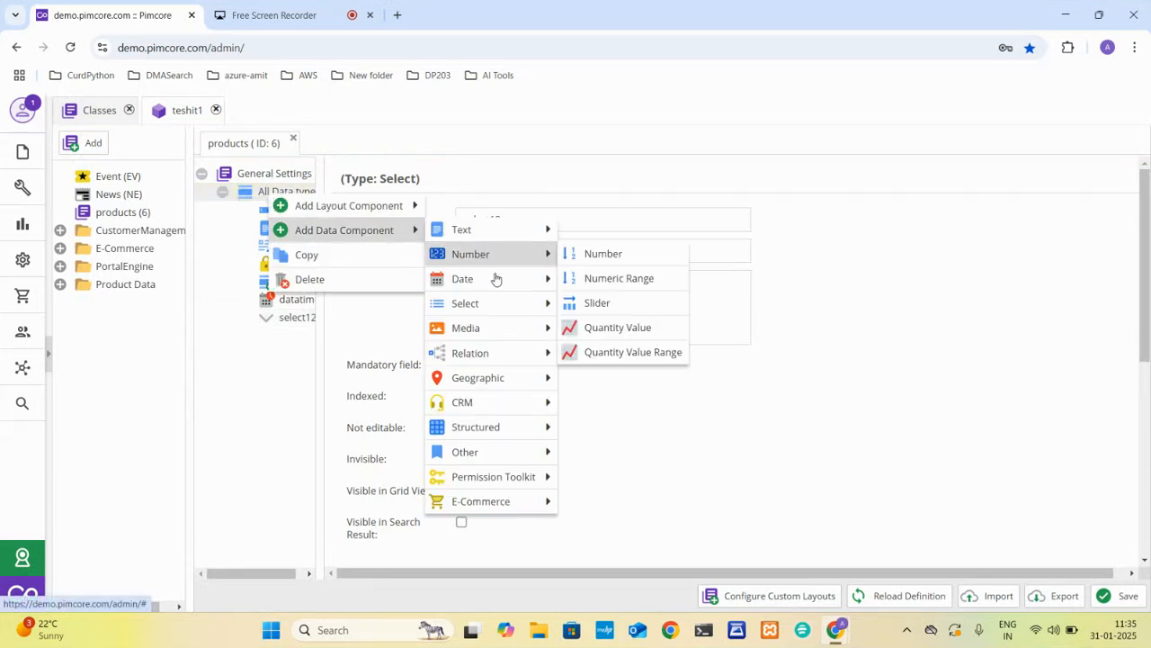
{"action": "mouse_move", "coordinate": [509, 303]}
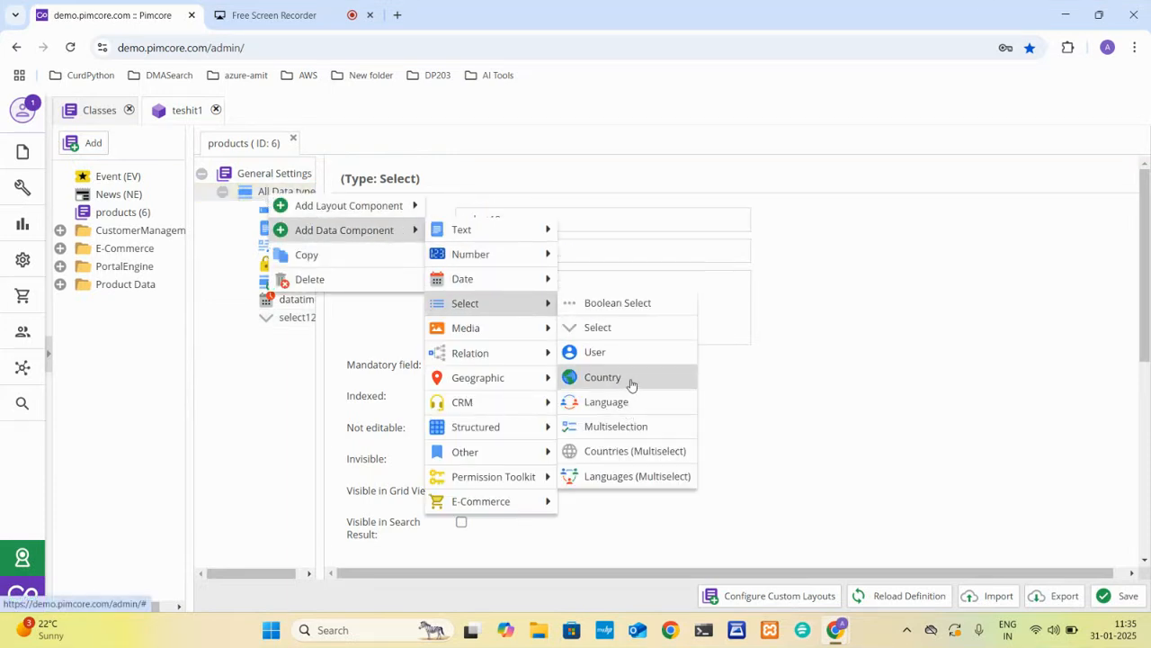
{"action": "left_click", "coordinate": [616, 426]}
{"action": "type", "text": "mu"}
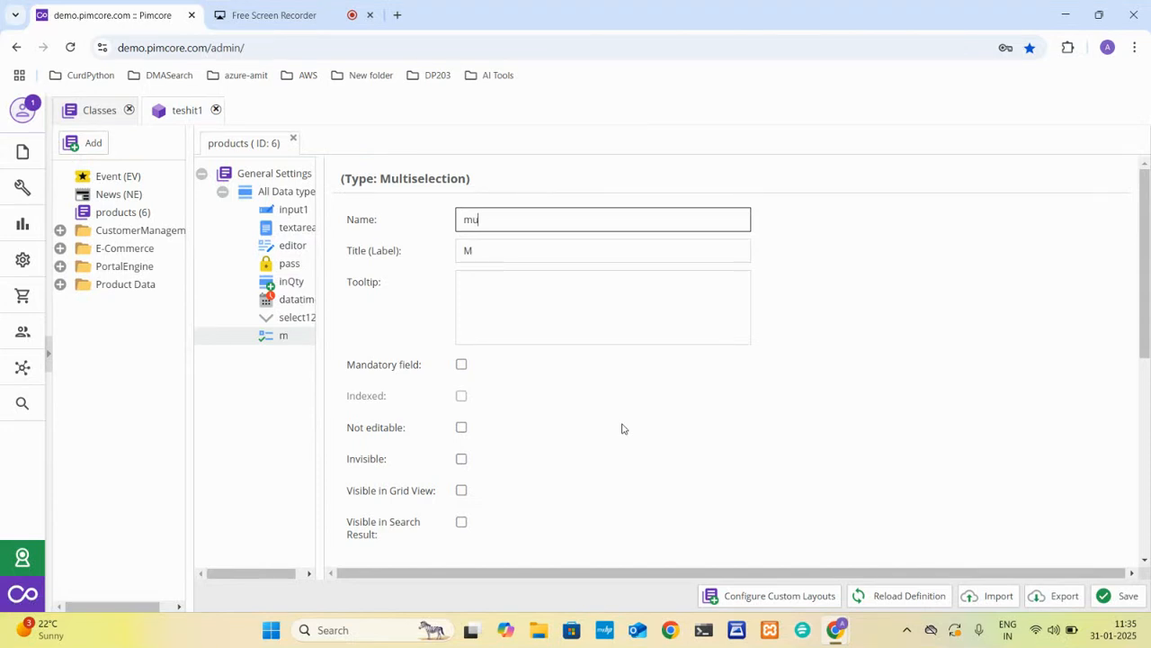
{"action": "type", "text": "tislect"}
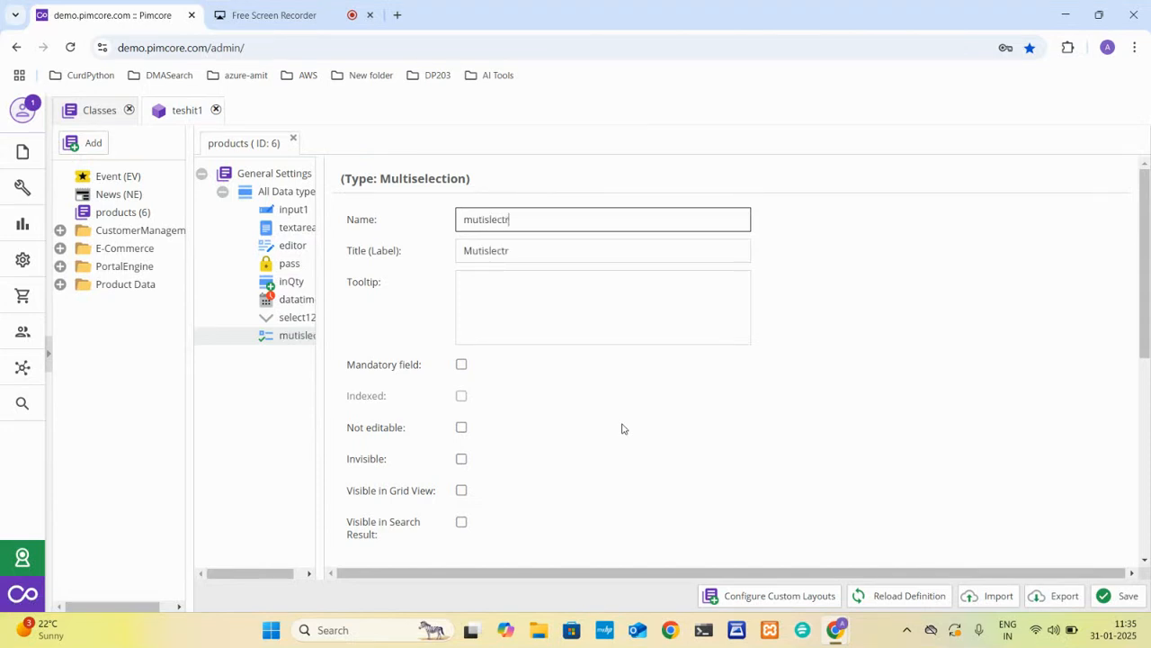
Add a Country field named countrydata to the All Data type panel.
{"action": "right_click", "coordinate": [275, 191]}
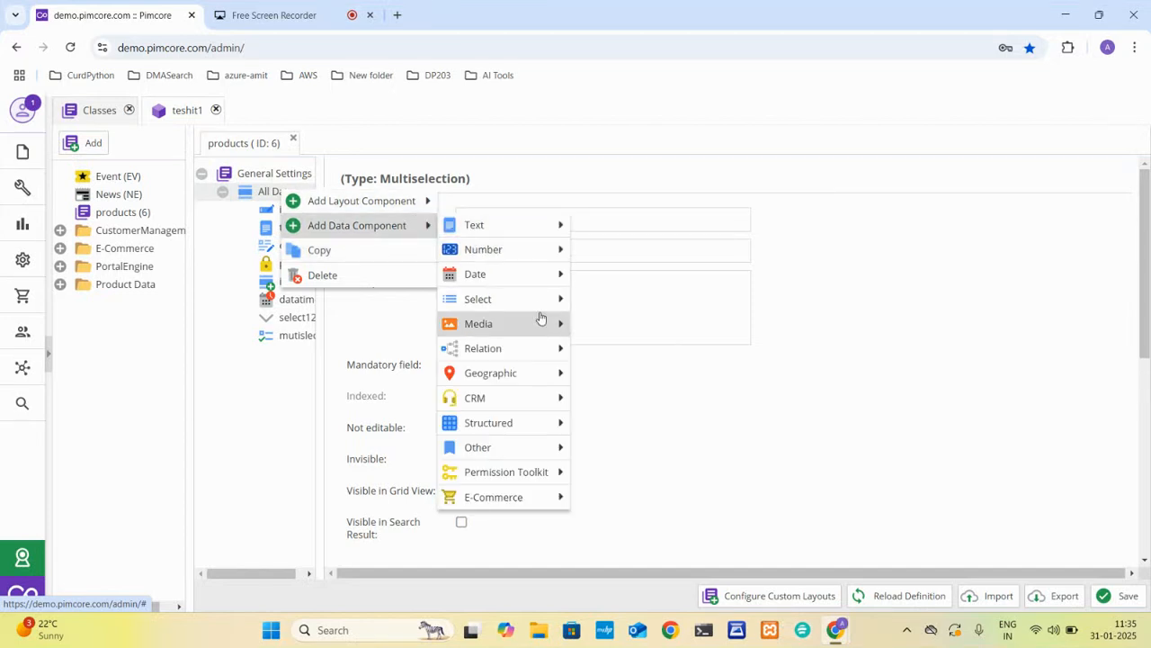
{"action": "mouse_move", "coordinate": [537, 310]}
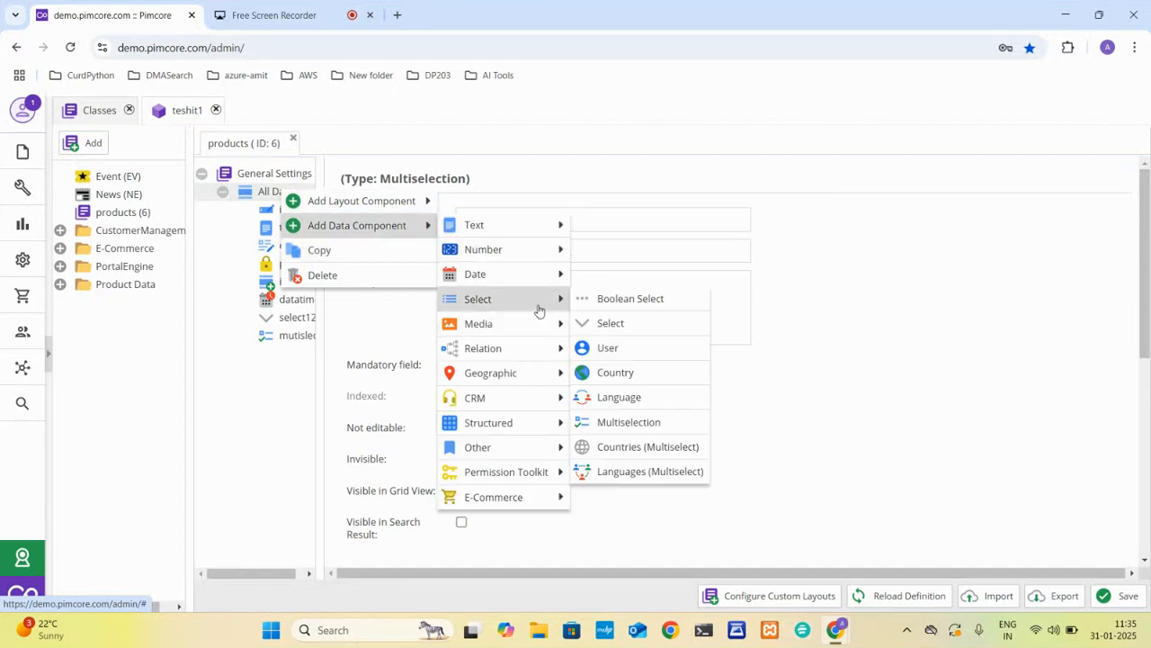
{"action": "left_click", "coordinate": [668, 378]}
{"action": "type", "text": "count"}
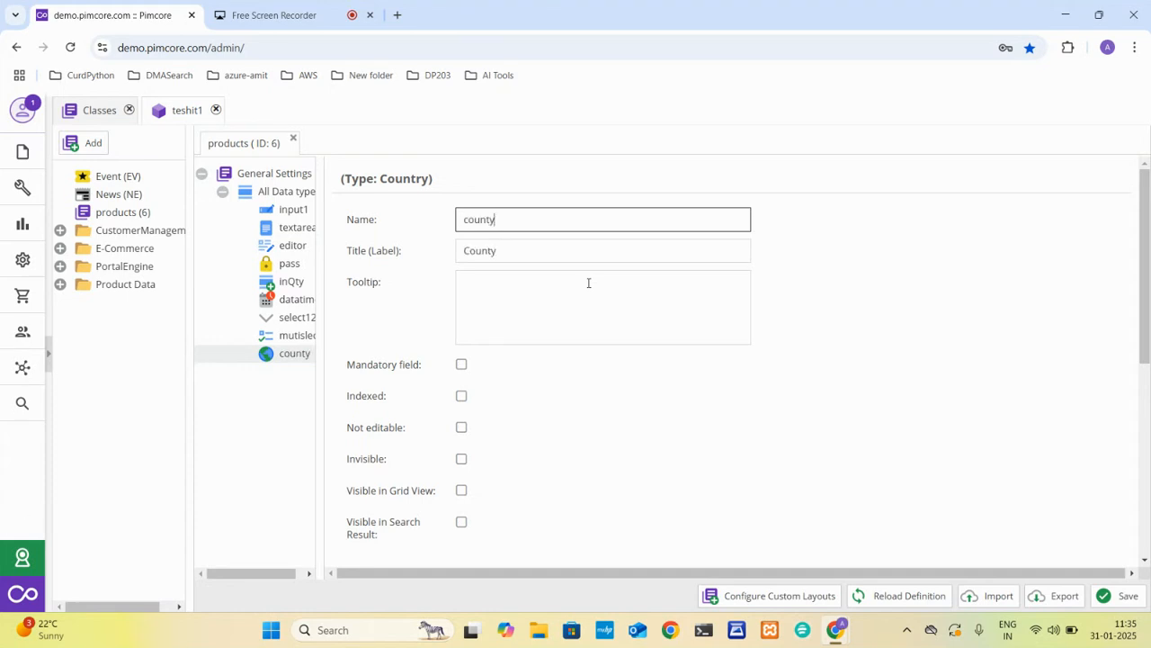
{"action": "type", "text": "ydata"}
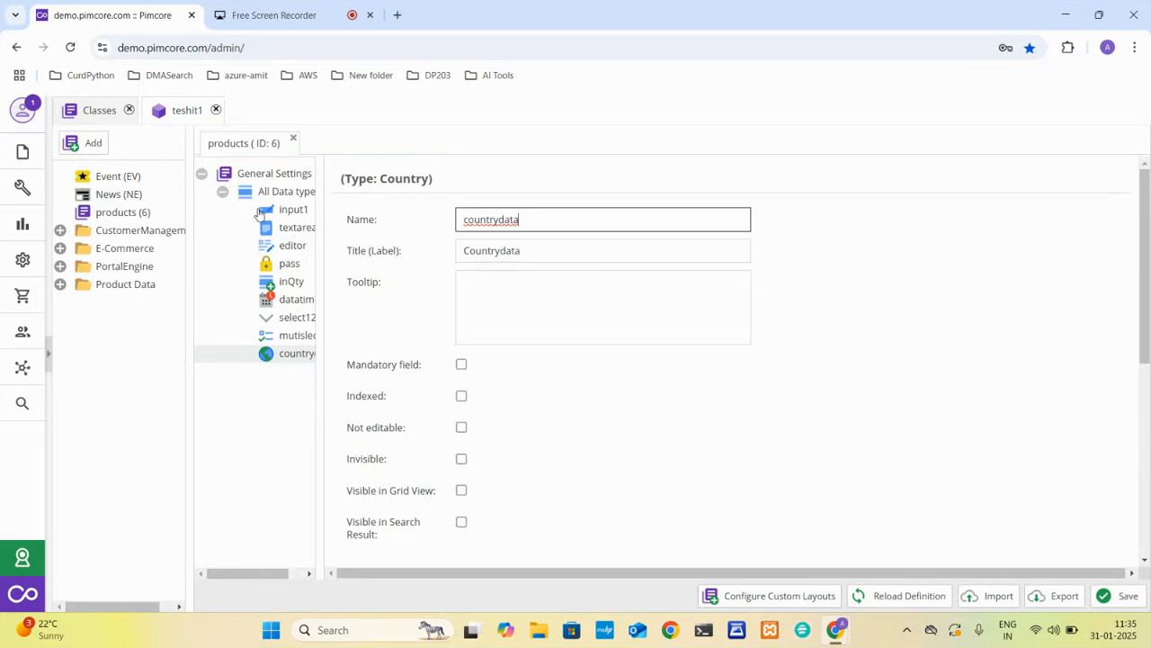
Add a User field named userdaat to the All Data type panel.
{"action": "right_click", "coordinate": [264, 191]}
{"action": "mouse_move", "coordinate": [392, 223]}
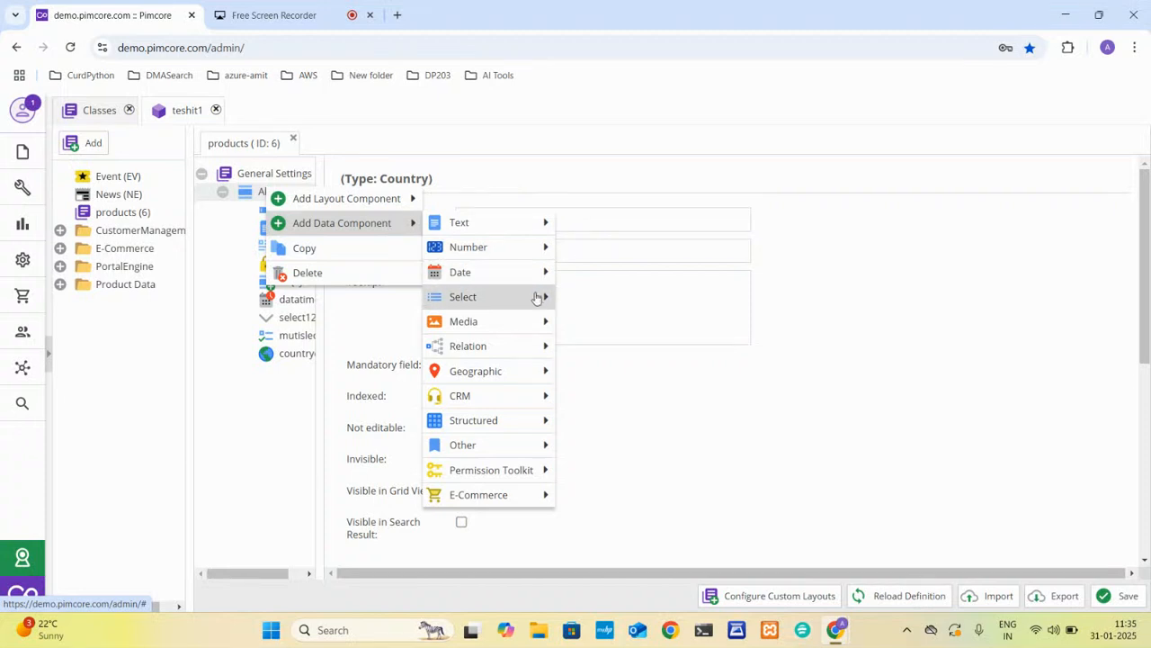
{"action": "mouse_move", "coordinate": [529, 300]}
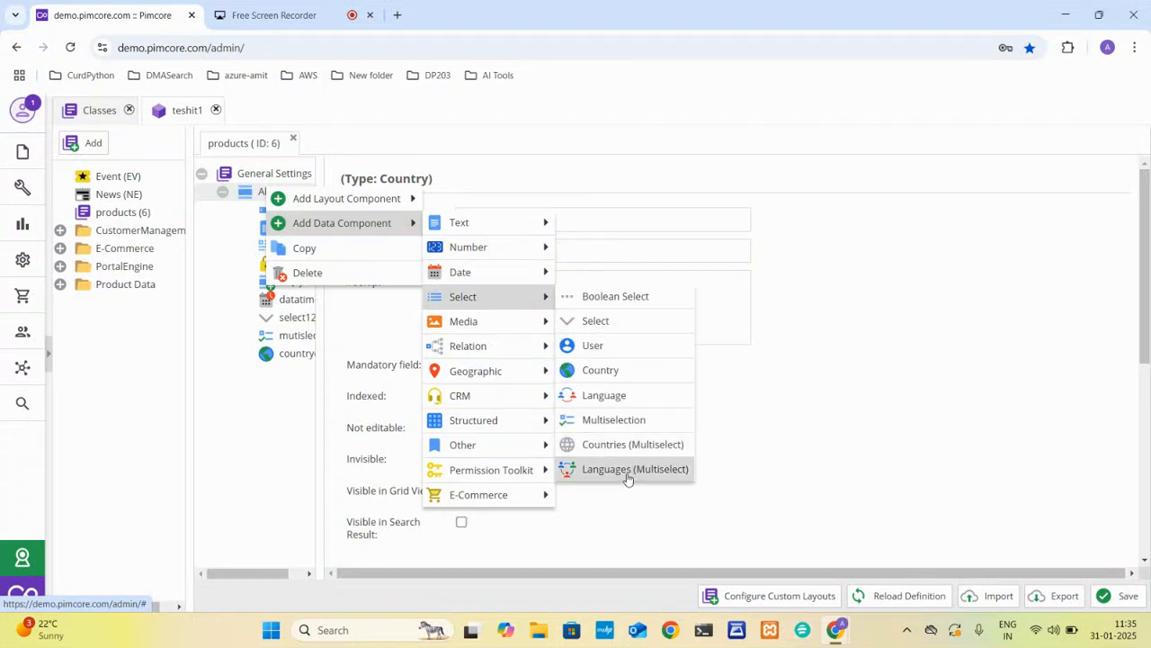
{"action": "left_click", "coordinate": [630, 351]}
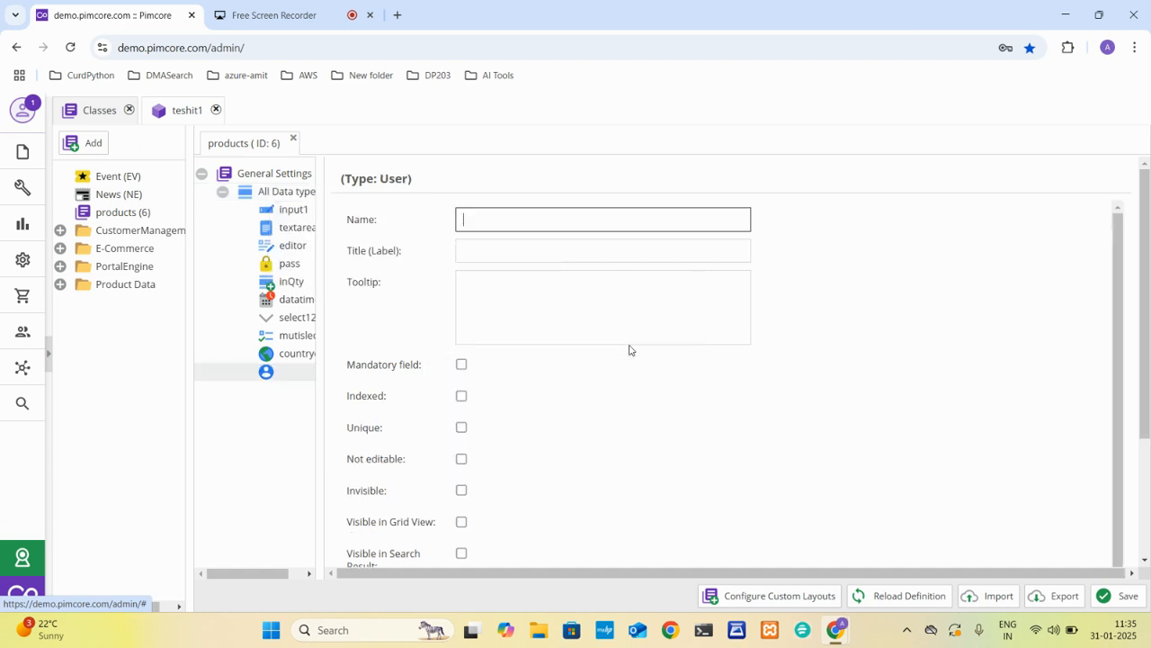
{"action": "type", "text": "usedda"}
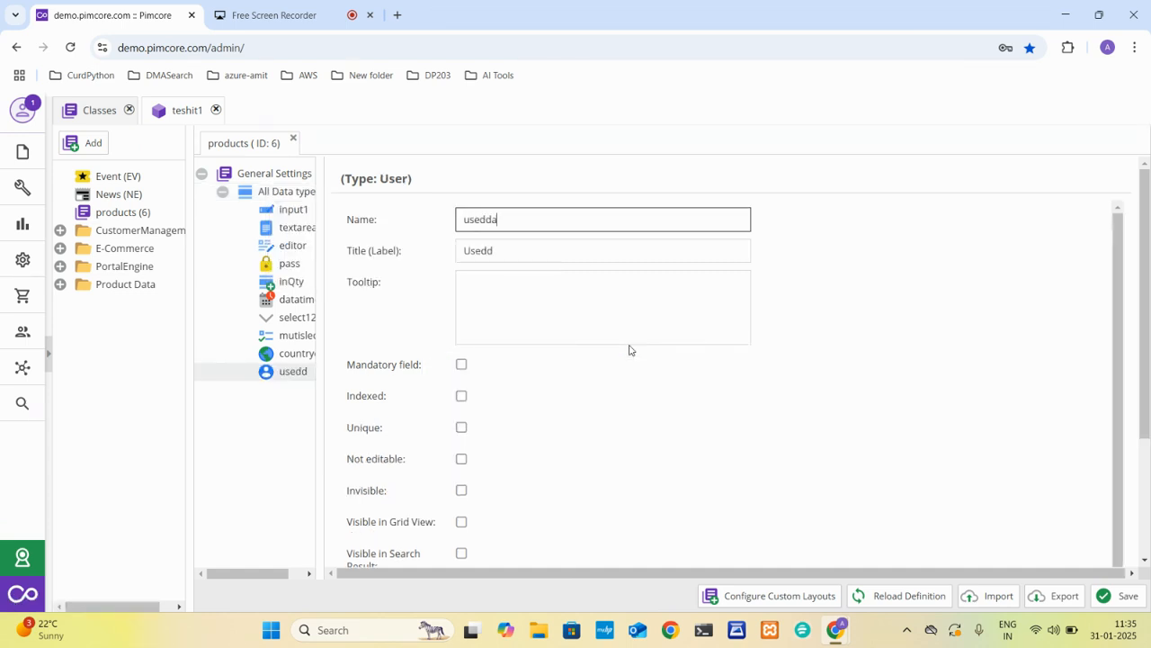
{"action": "key", "text": "Left"}
{"action": "key", "text": "Left"}
{"action": "key", "text": "BackSpace"}
{"action": "type", "text": "r"}
Add an External Image field named extImage to the All Data type panel.
{"action": "right_click", "coordinate": [286, 199]}
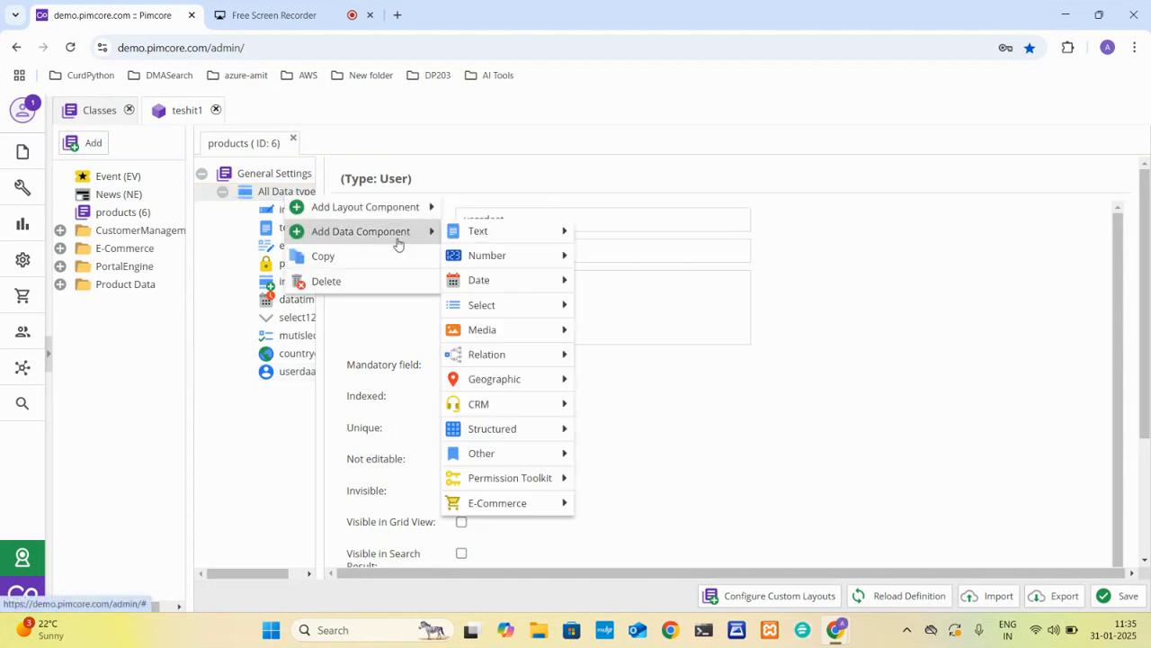
{"action": "mouse_move", "coordinate": [510, 291]}
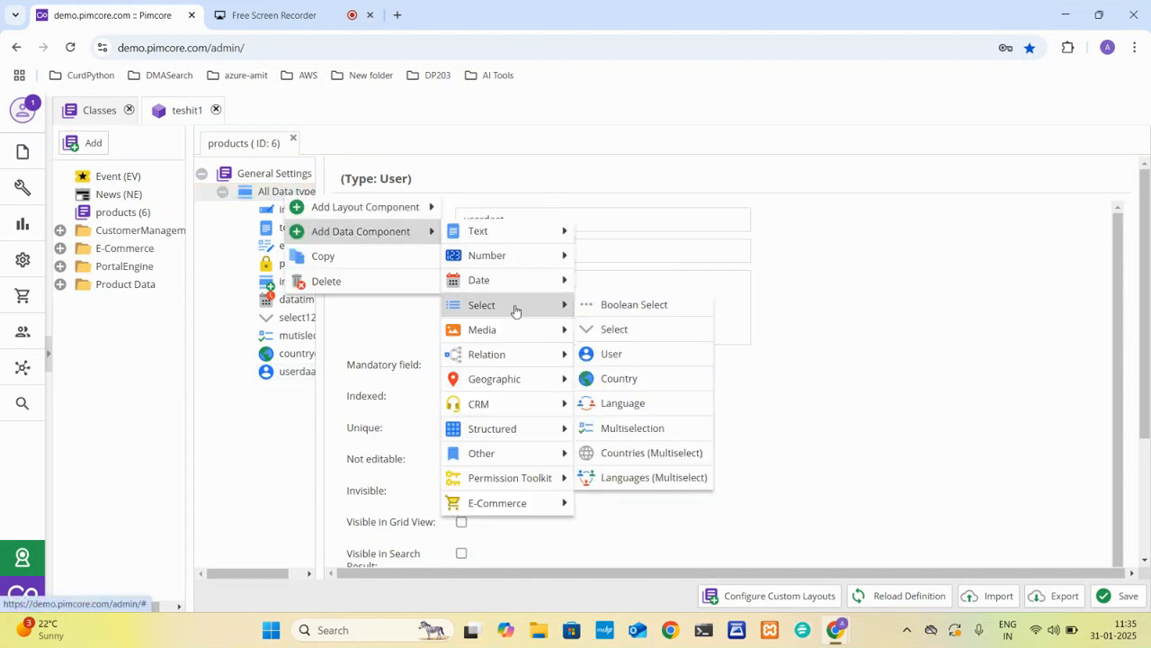
{"action": "mouse_move", "coordinate": [524, 333]}
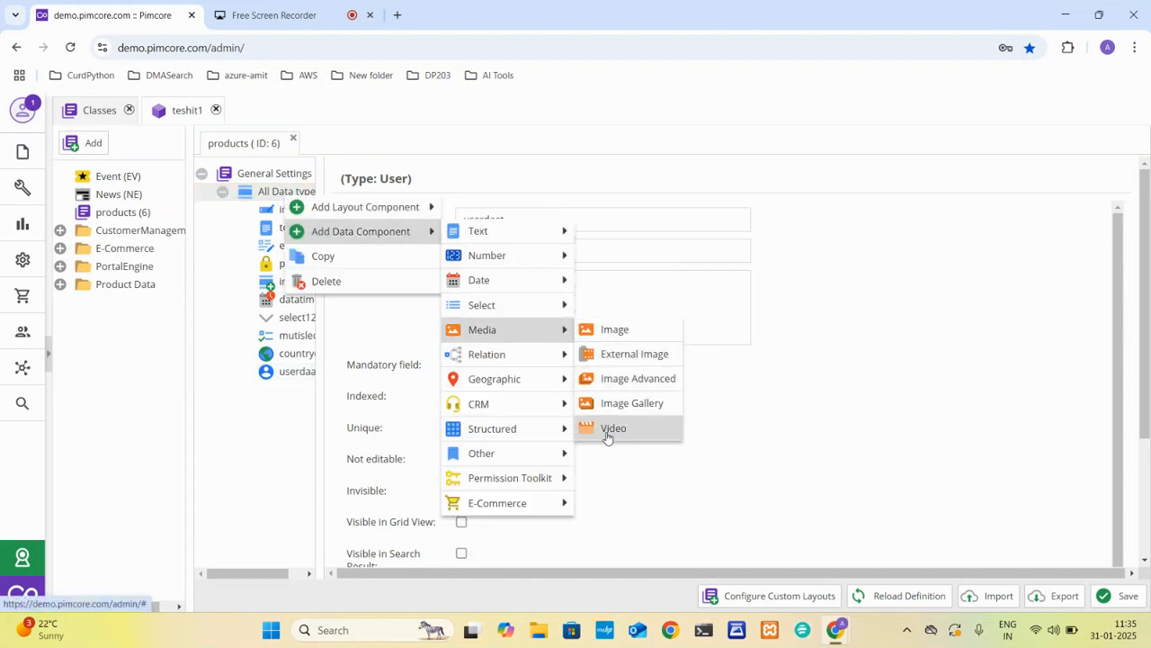
{"action": "left_click", "coordinate": [646, 356]}
{"action": "type", "text": "extImage"}
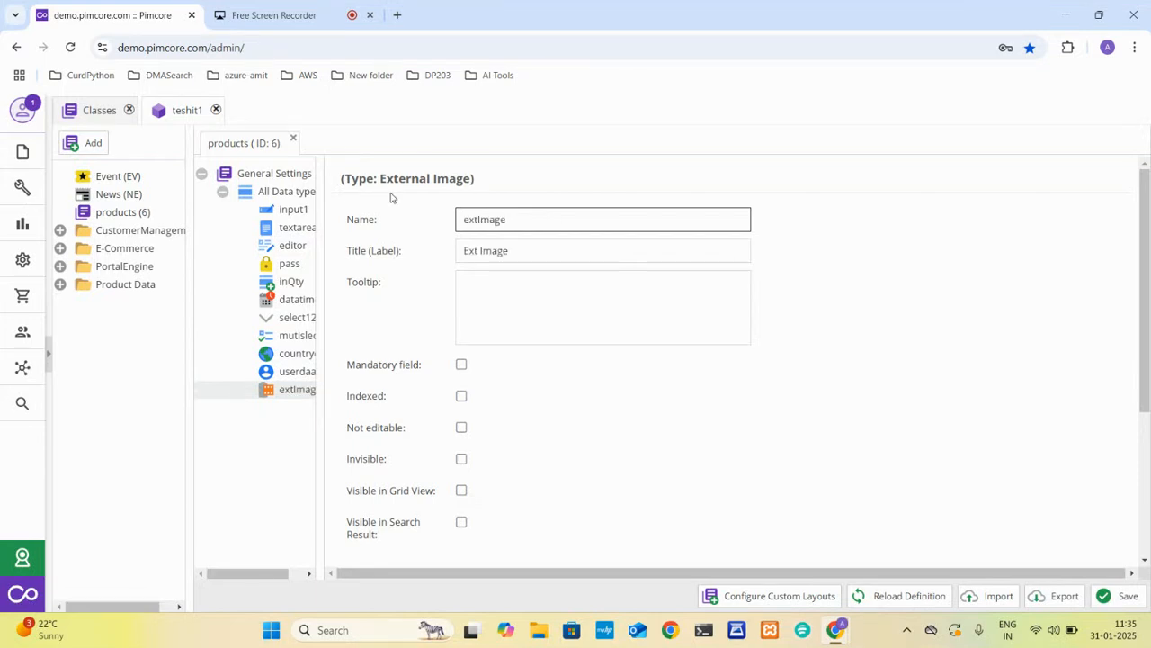
Add a Many-To-One Relation field named rel to the All Data type panel.
{"action": "right_click", "coordinate": [300, 194]}
{"action": "mouse_move", "coordinate": [401, 239]}
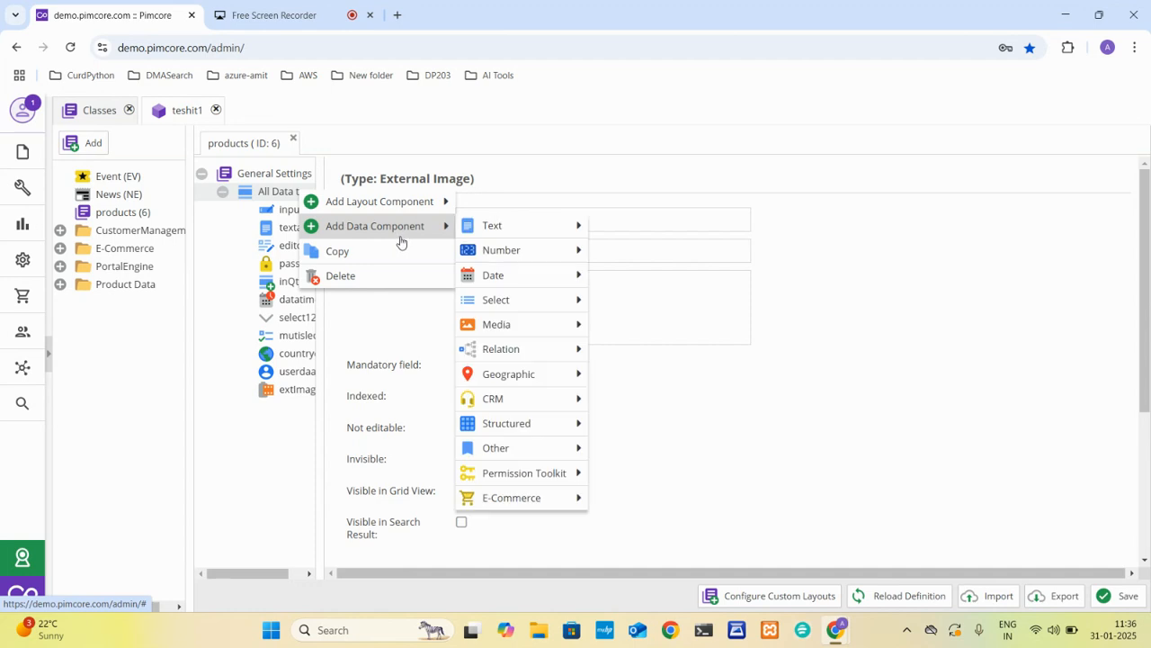
{"action": "mouse_move", "coordinate": [558, 348]}
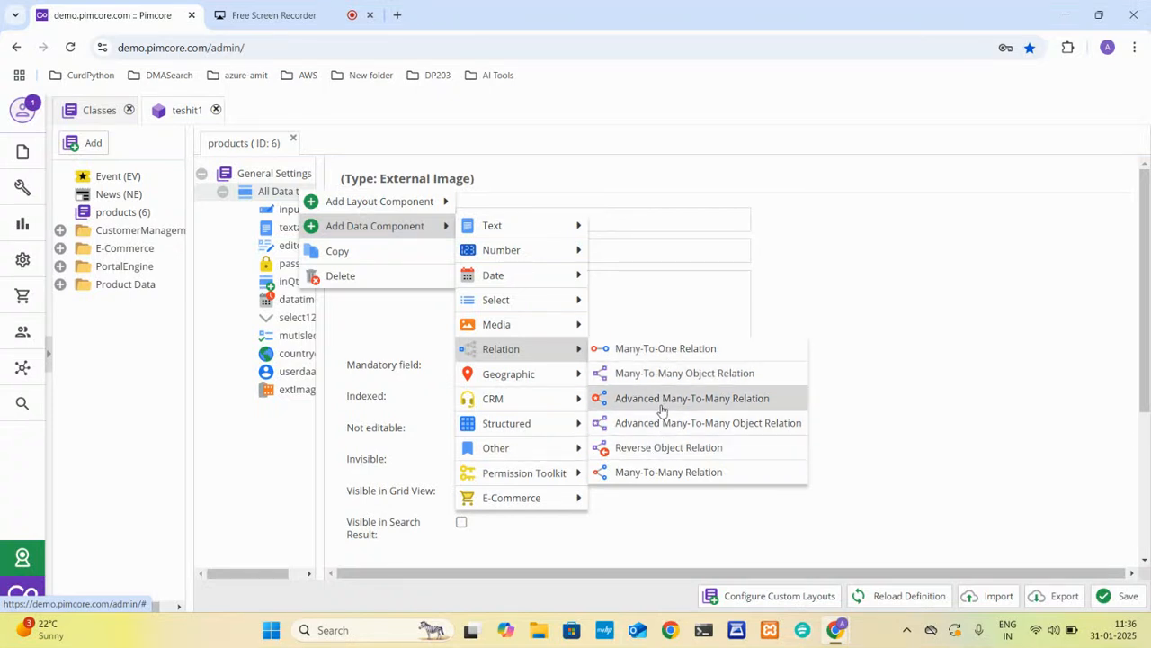
{"action": "left_click", "coordinate": [689, 353]}
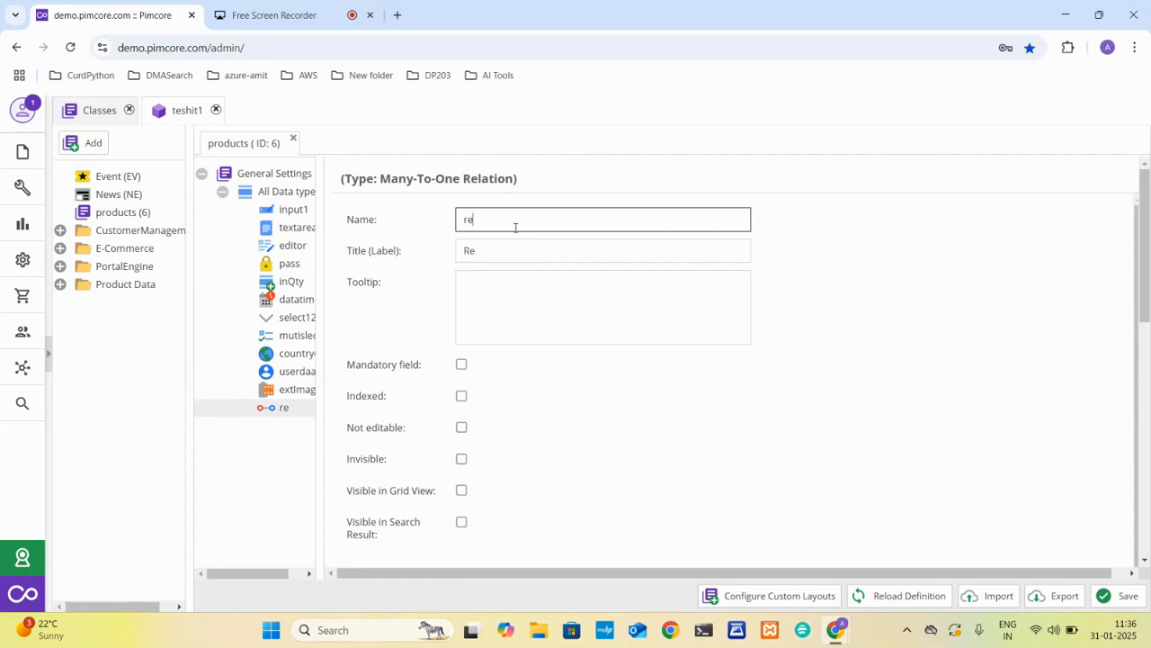
Add a Geographic Point field named geoPint to the All Data type panel.
{"action": "right_click", "coordinate": [272, 200]}
{"action": "mouse_move", "coordinate": [352, 231]}
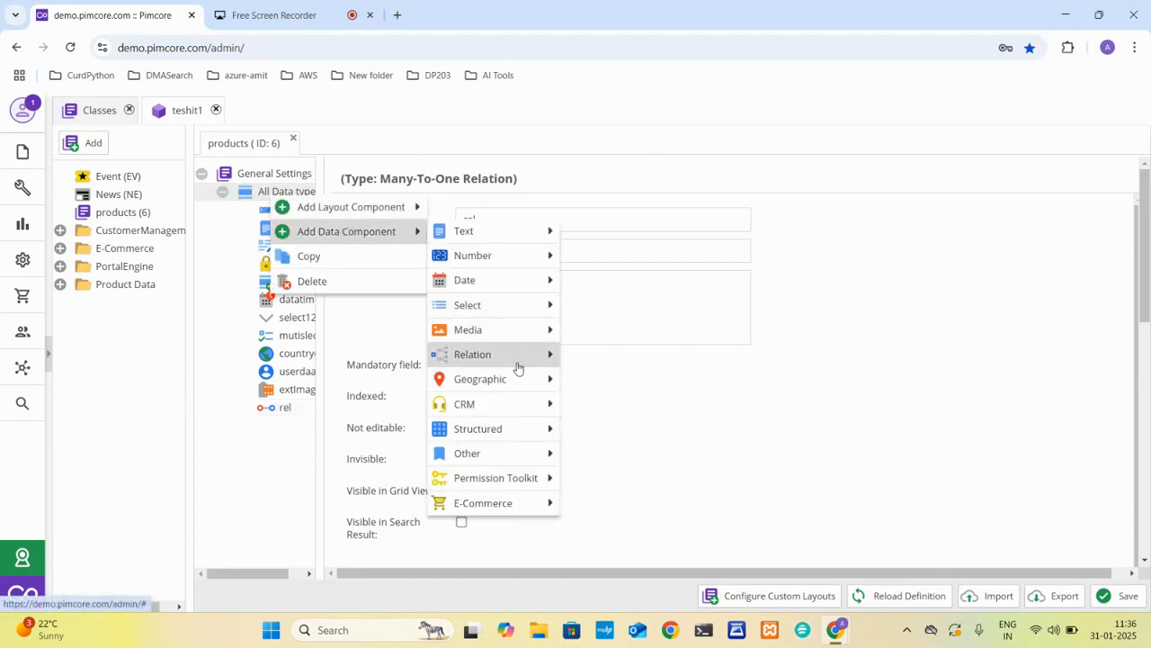
{"action": "mouse_move", "coordinate": [519, 382]}
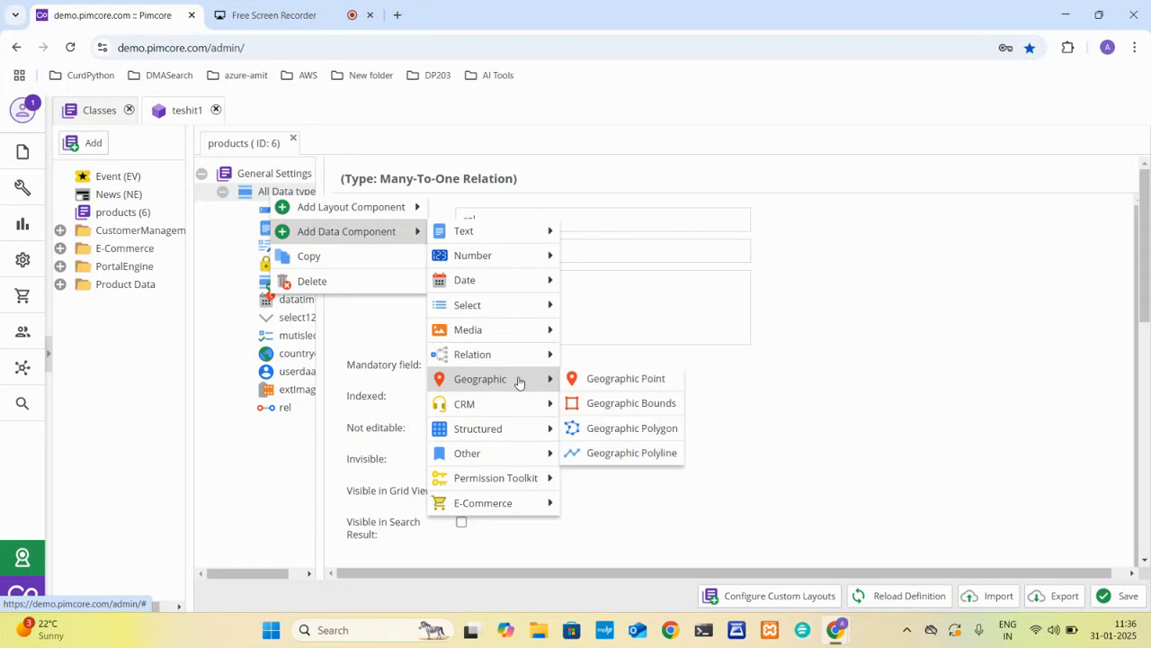
{"action": "left_click", "coordinate": [604, 379]}
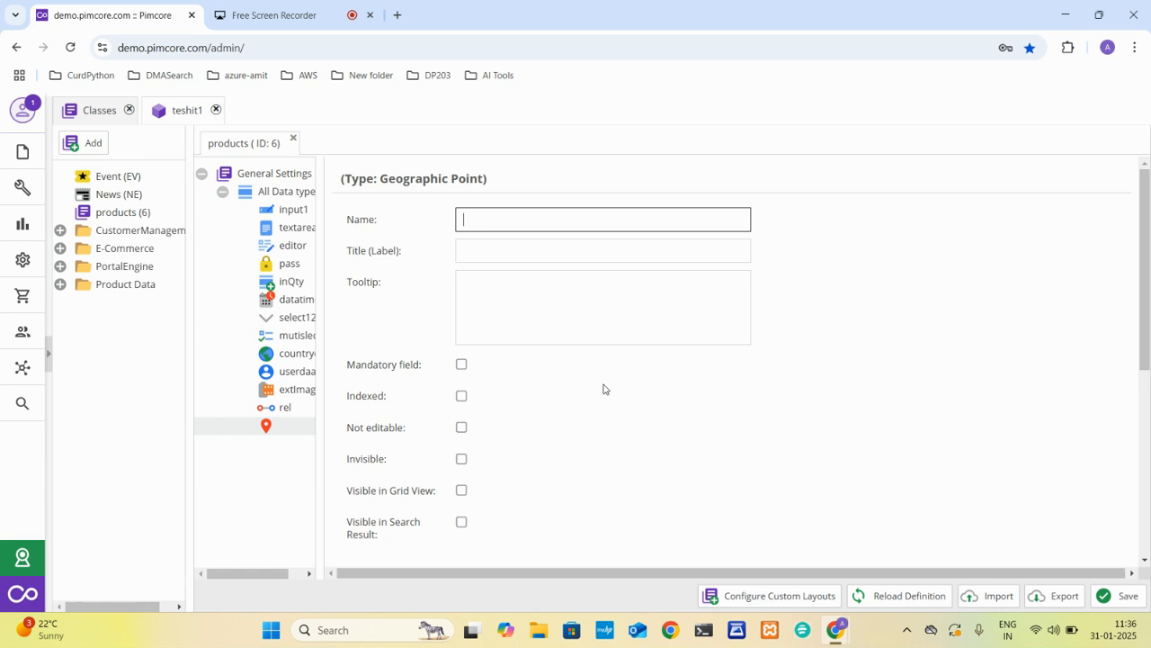
{"action": "type", "text": "geoPint"}
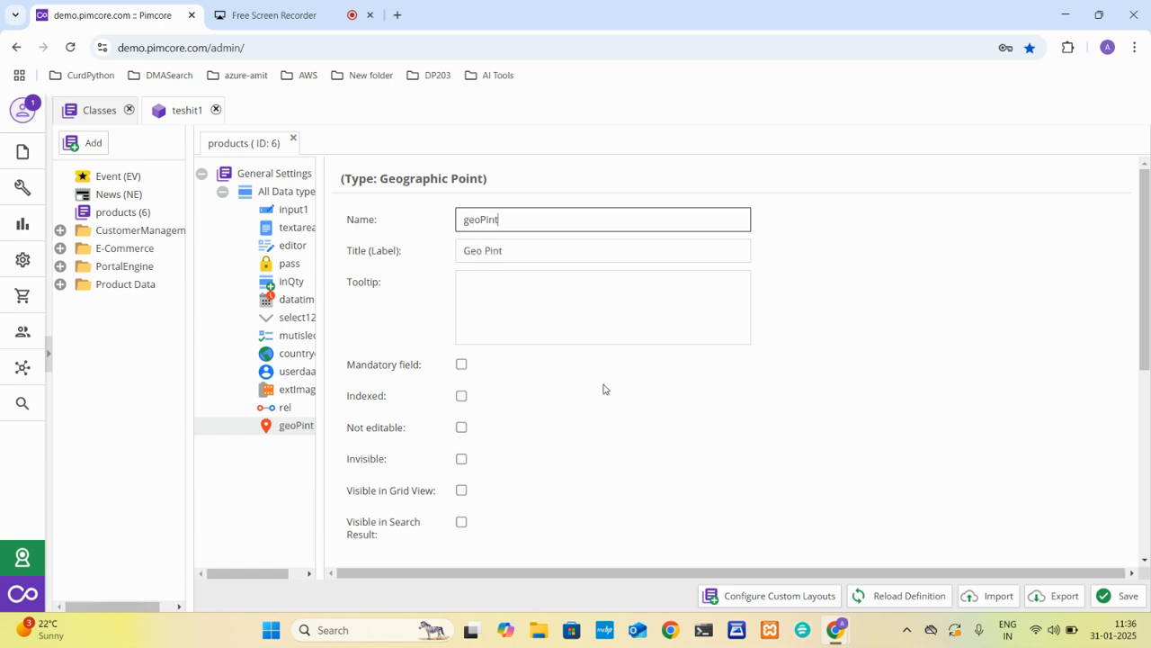
Add a CRM Email field to the All Data type panel, keeping its default name and title.
{"action": "right_click", "coordinate": [271, 198]}
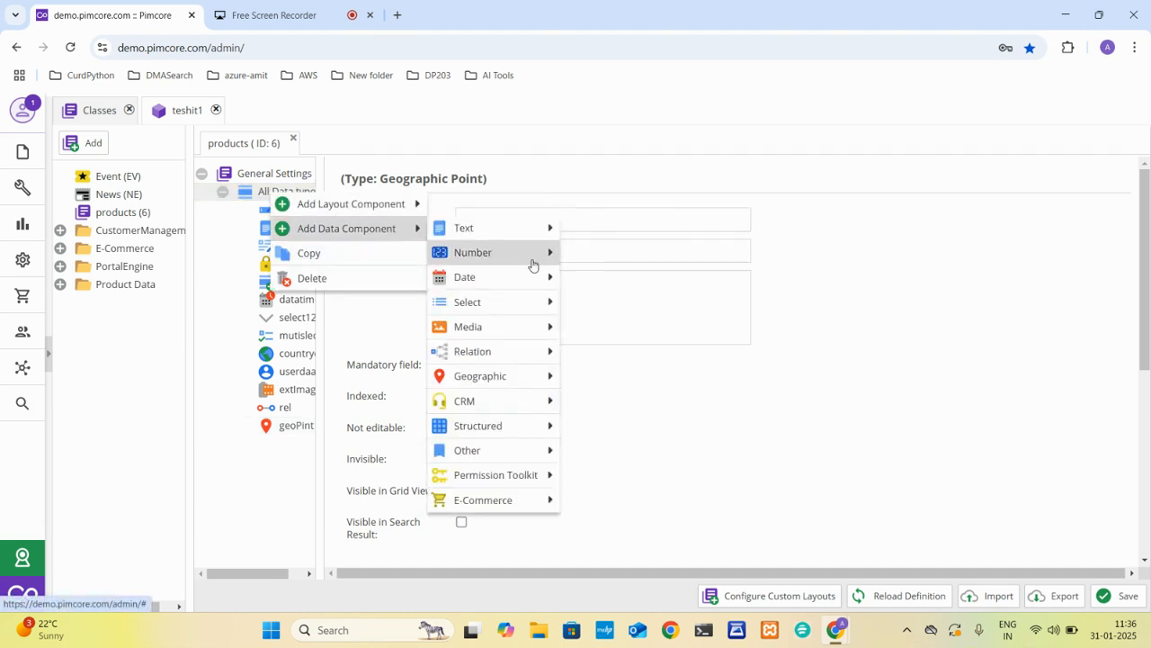
{"action": "mouse_move", "coordinate": [503, 402]}
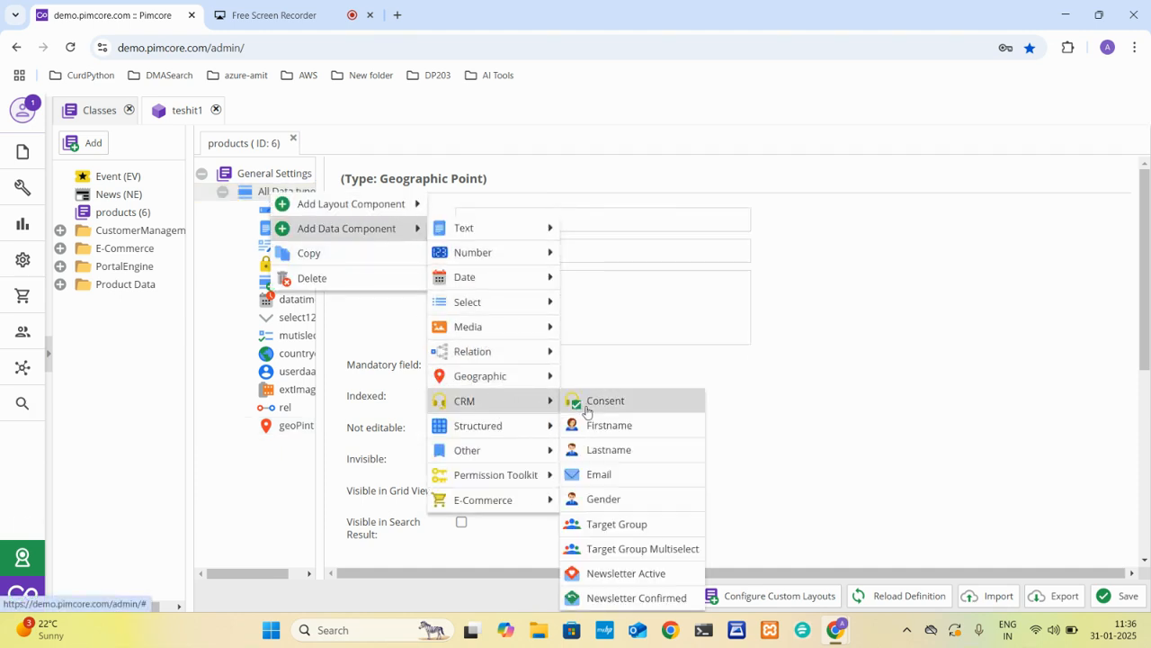
{"action": "left_click", "coordinate": [602, 479]}
{"action": "left_click", "coordinate": [496, 228]}
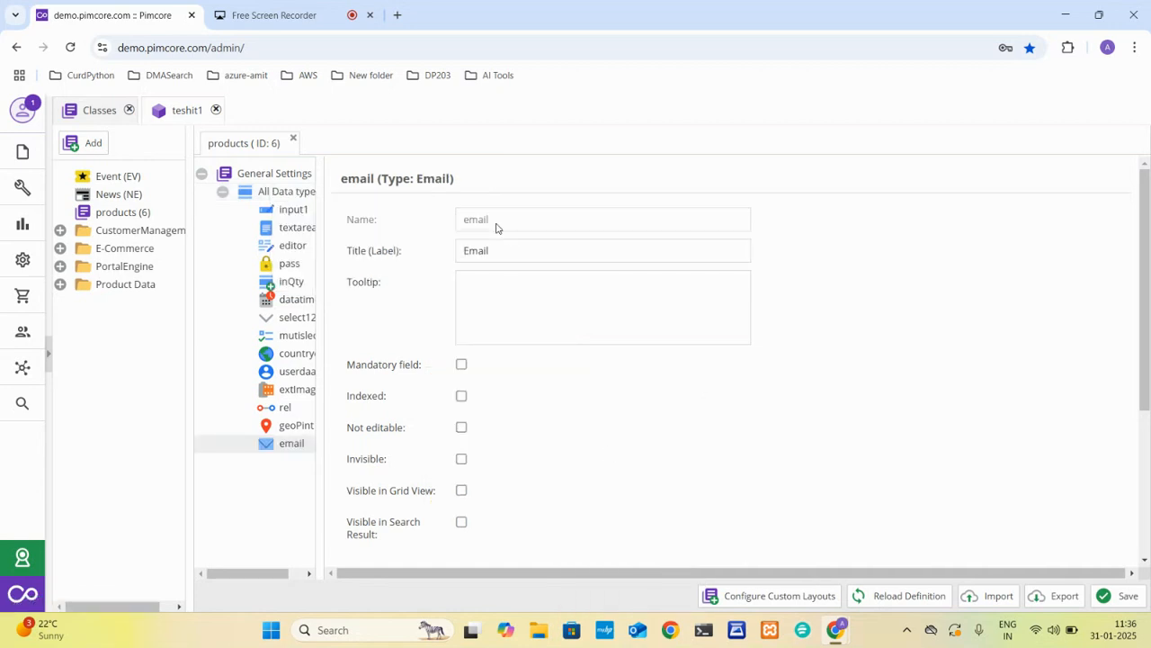
{"action": "left_click", "coordinate": [514, 257]}
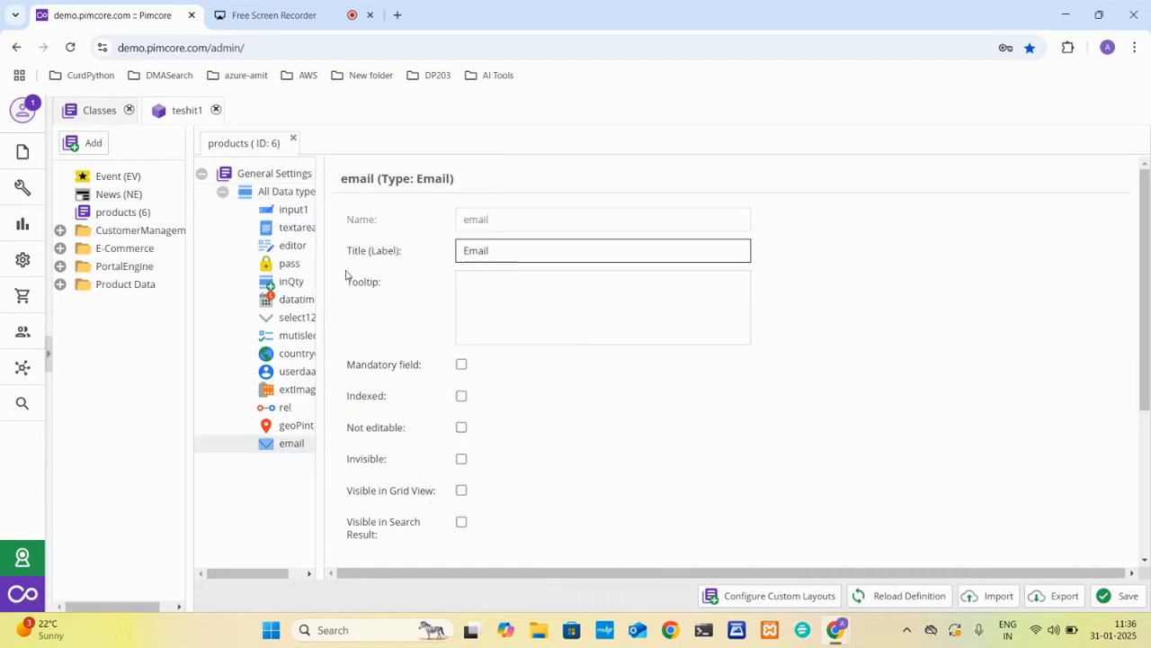
Add a CRM Gender field to the All Data type panel with its default name.
{"action": "right_click", "coordinate": [272, 194]}
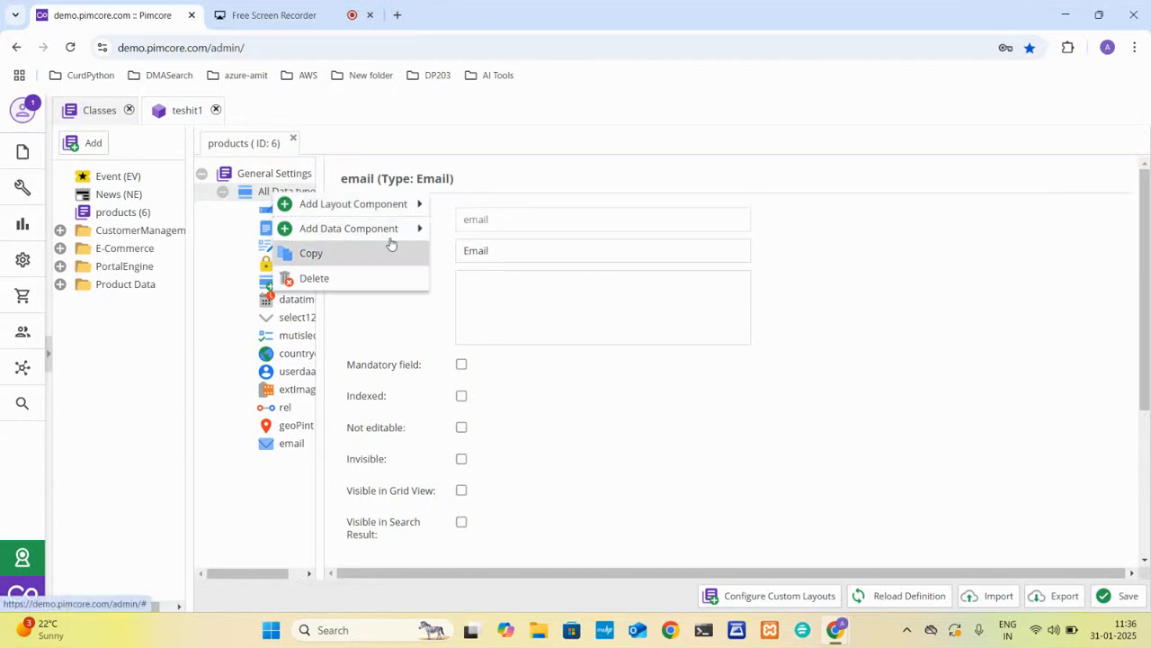
{"action": "mouse_move", "coordinate": [393, 232]}
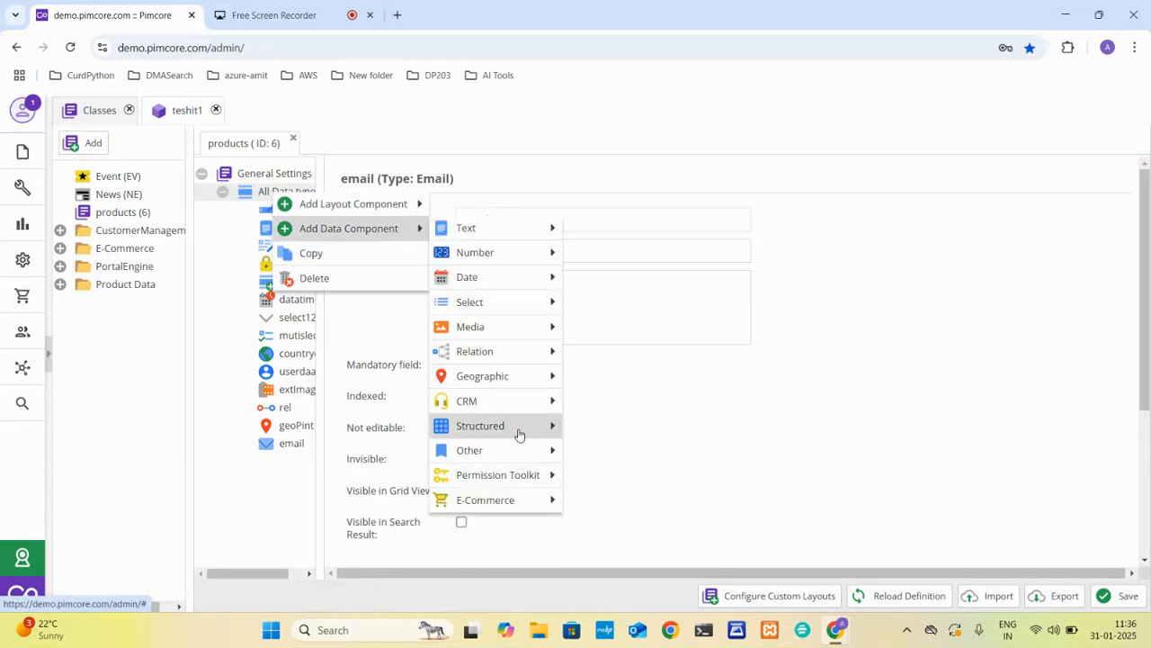
{"action": "mouse_move", "coordinate": [527, 405]}
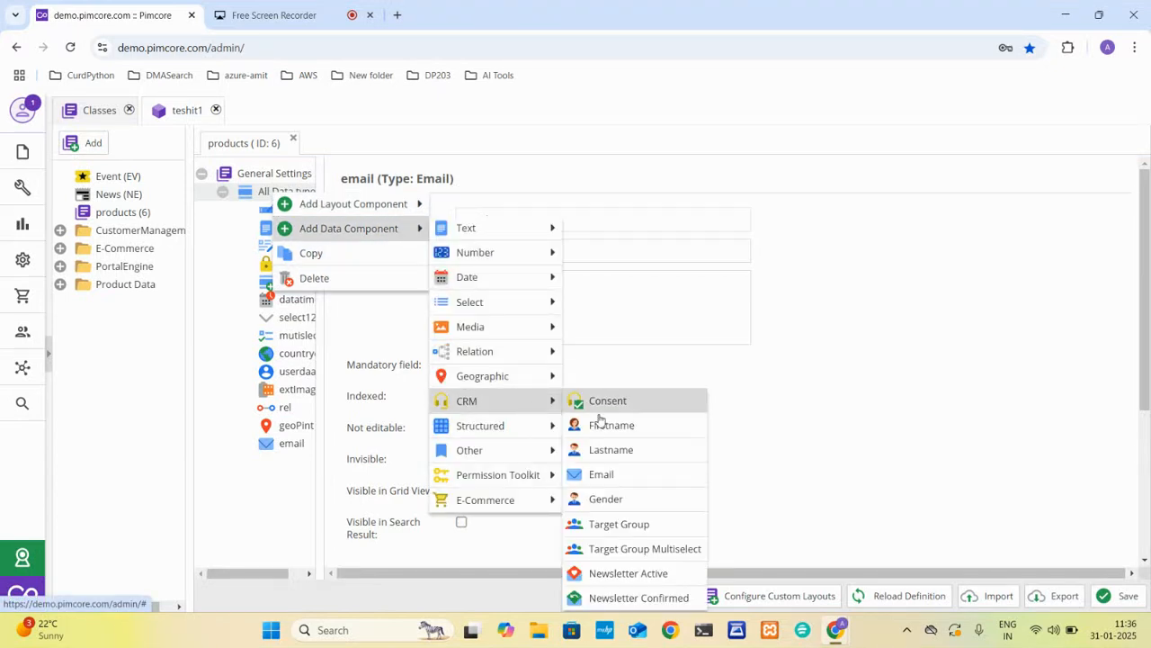
{"action": "left_click", "coordinate": [609, 502]}
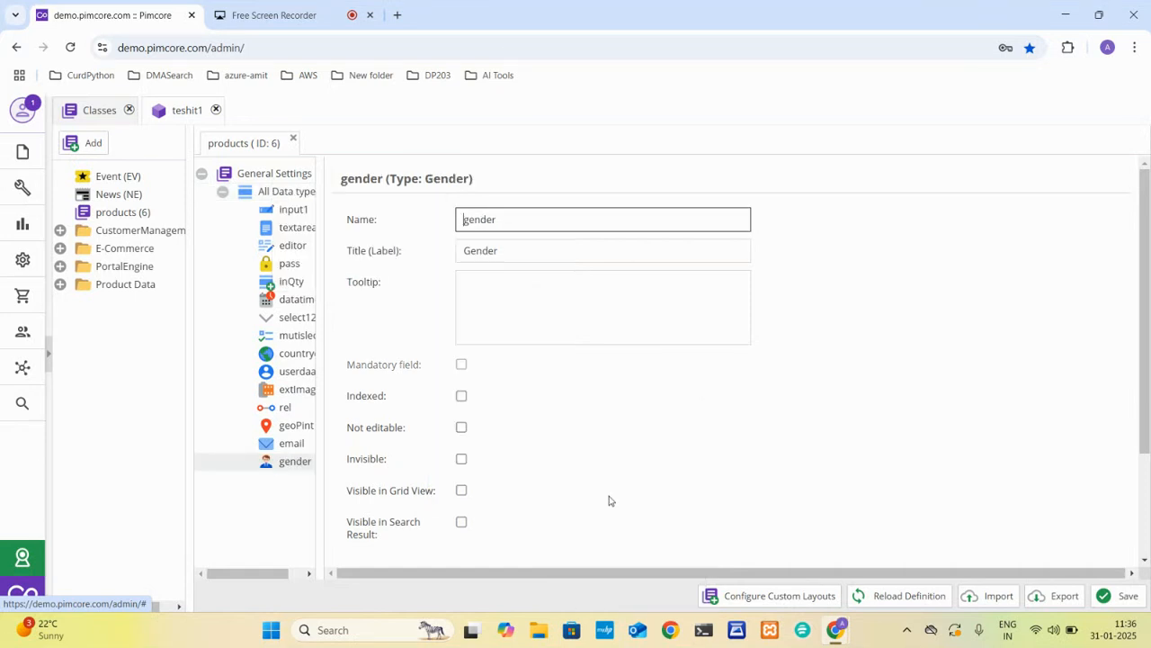
Add a structured Block field named block1 to the All Data type panel.
{"action": "right_click", "coordinate": [267, 194]}
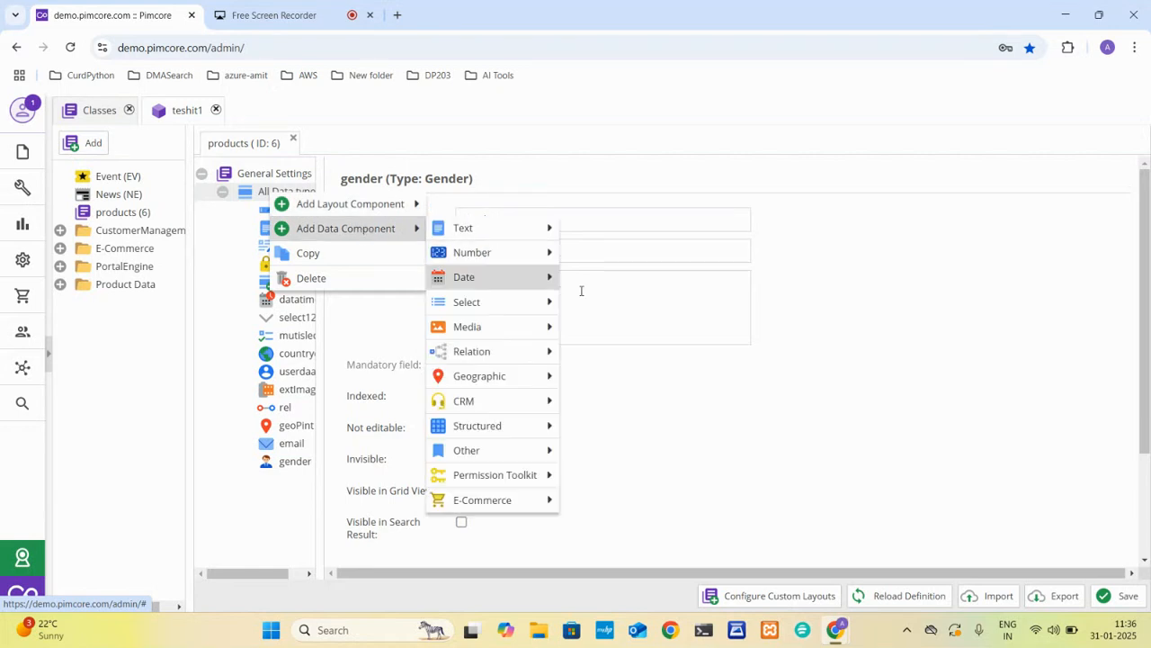
{"action": "mouse_move", "coordinate": [511, 434]}
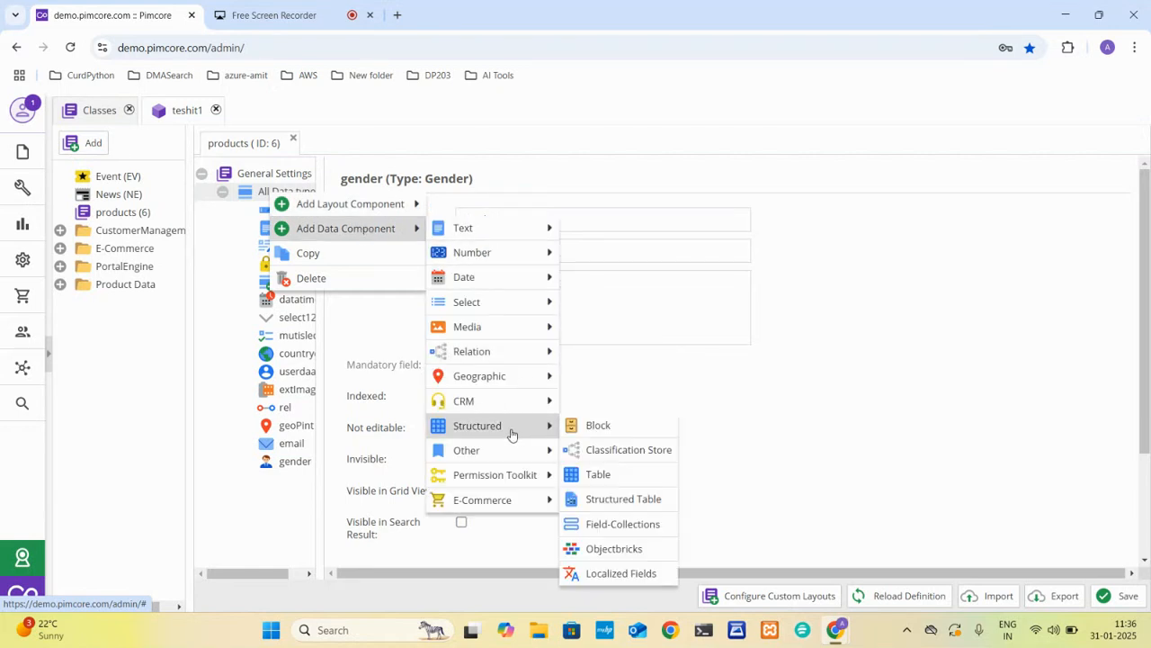
{"action": "left_click", "coordinate": [614, 435]}
{"action": "type", "text": "block1"}
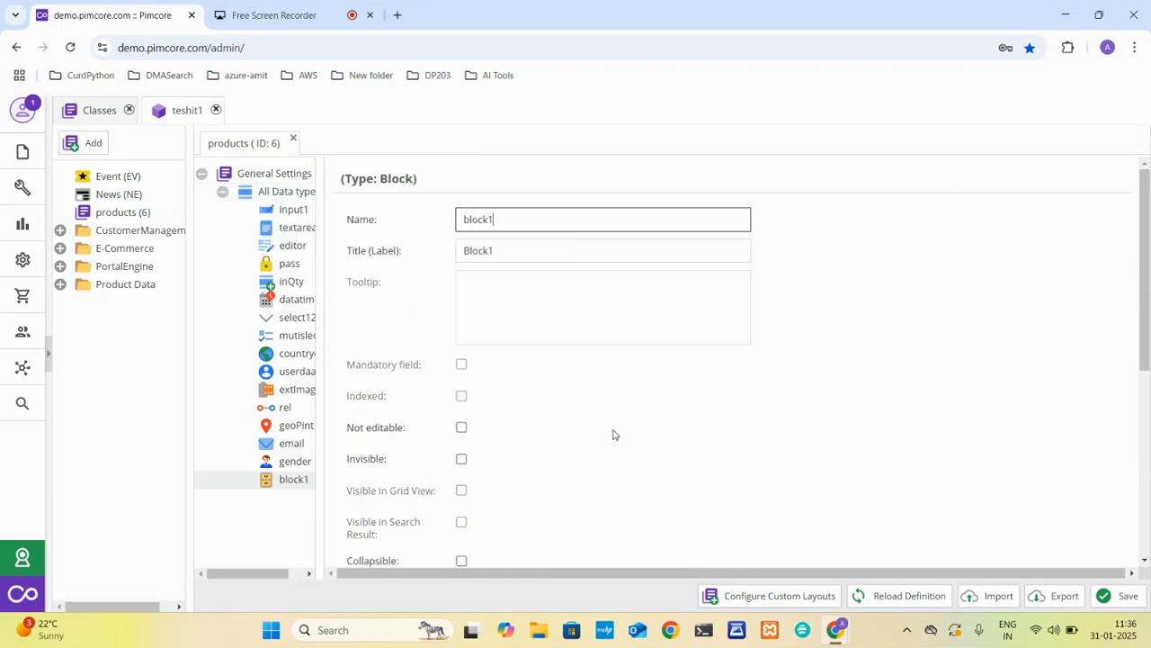
Add a structured Table field named table to the All Data type panel.
{"action": "right_click", "coordinate": [276, 193]}
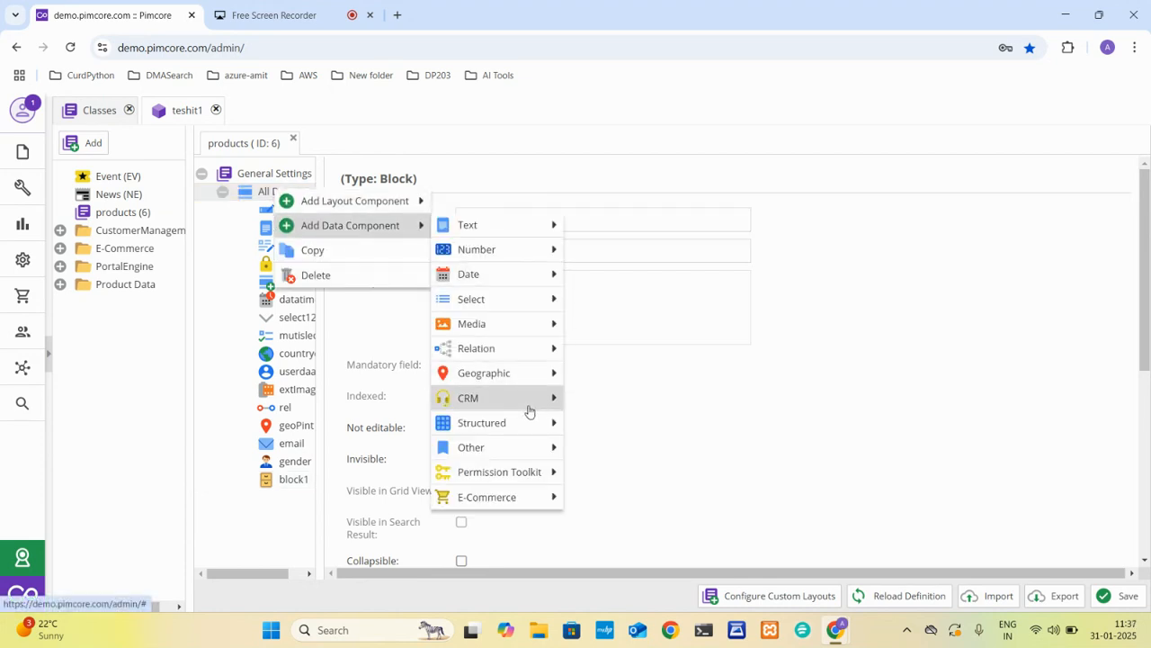
{"action": "mouse_move", "coordinate": [536, 423]}
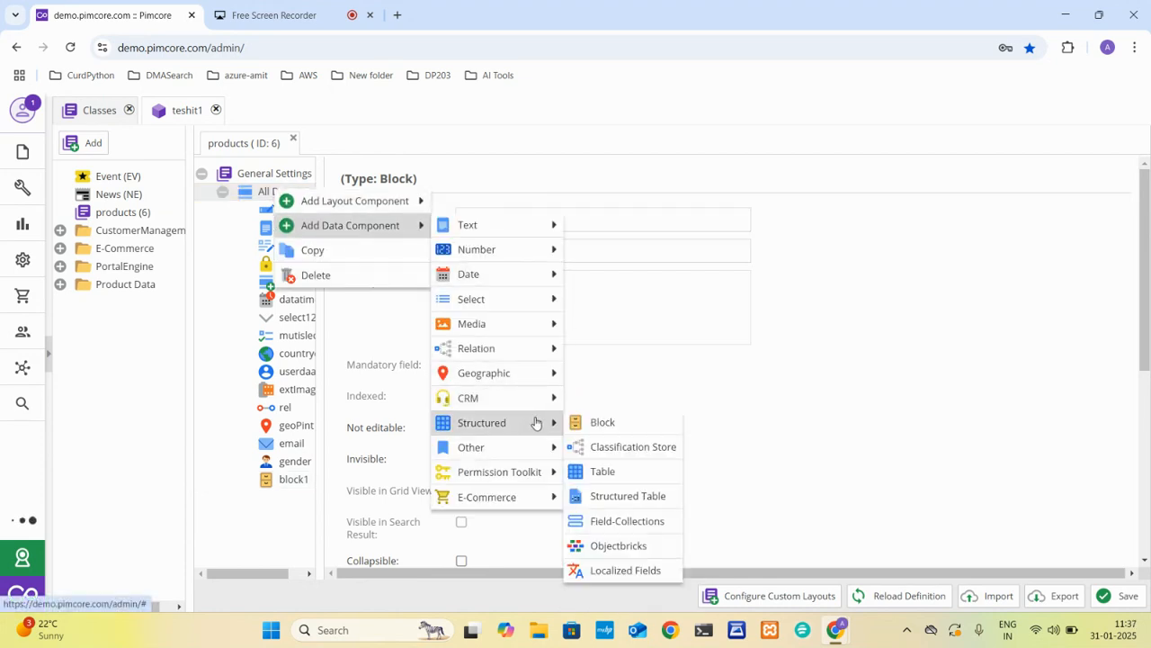
{"action": "left_click", "coordinate": [641, 470]}
{"action": "type", "text": "tab"}
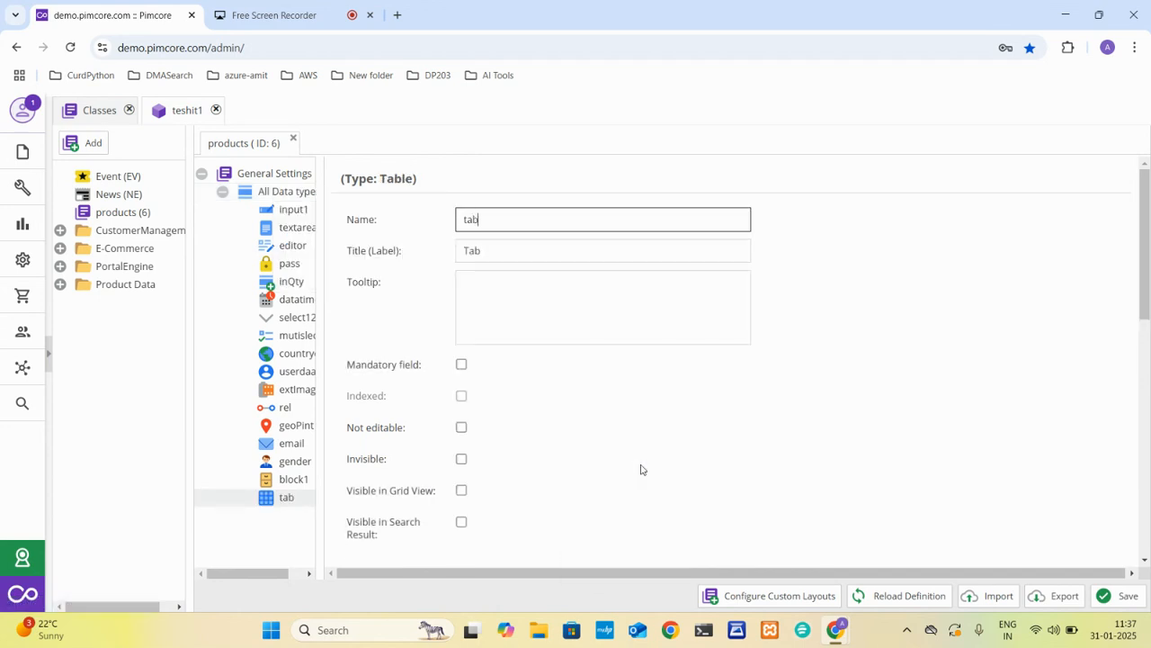
Add a Color field named color to the All Data type panel.
{"action": "right_click", "coordinate": [267, 193]}
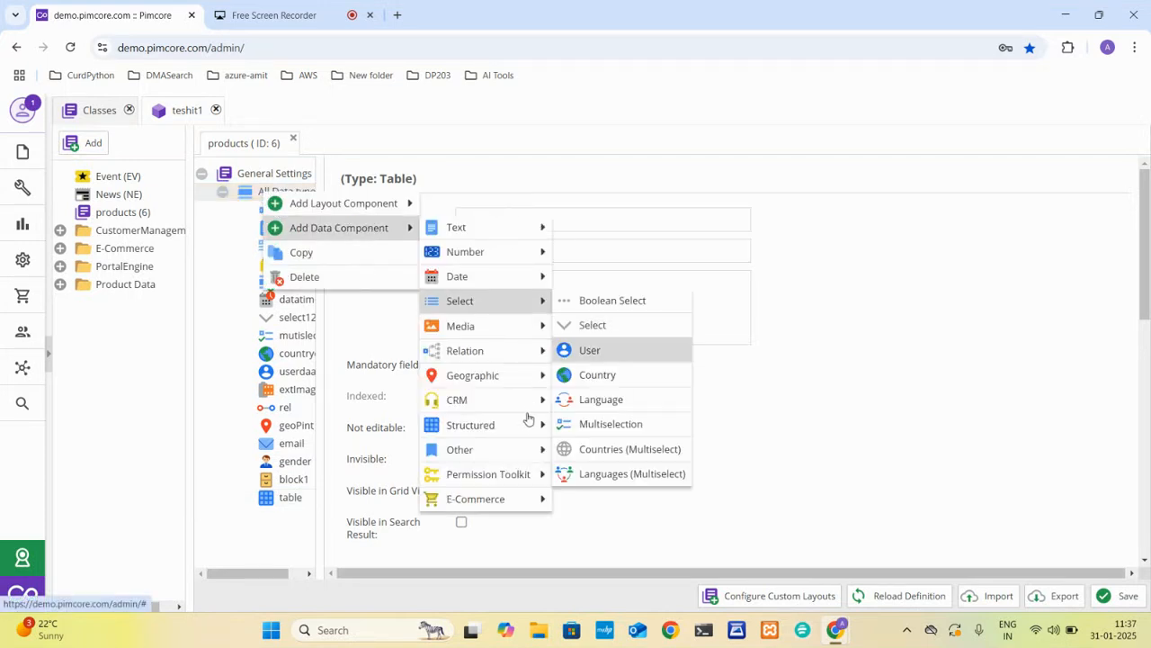
{"action": "mouse_move", "coordinate": [512, 453]}
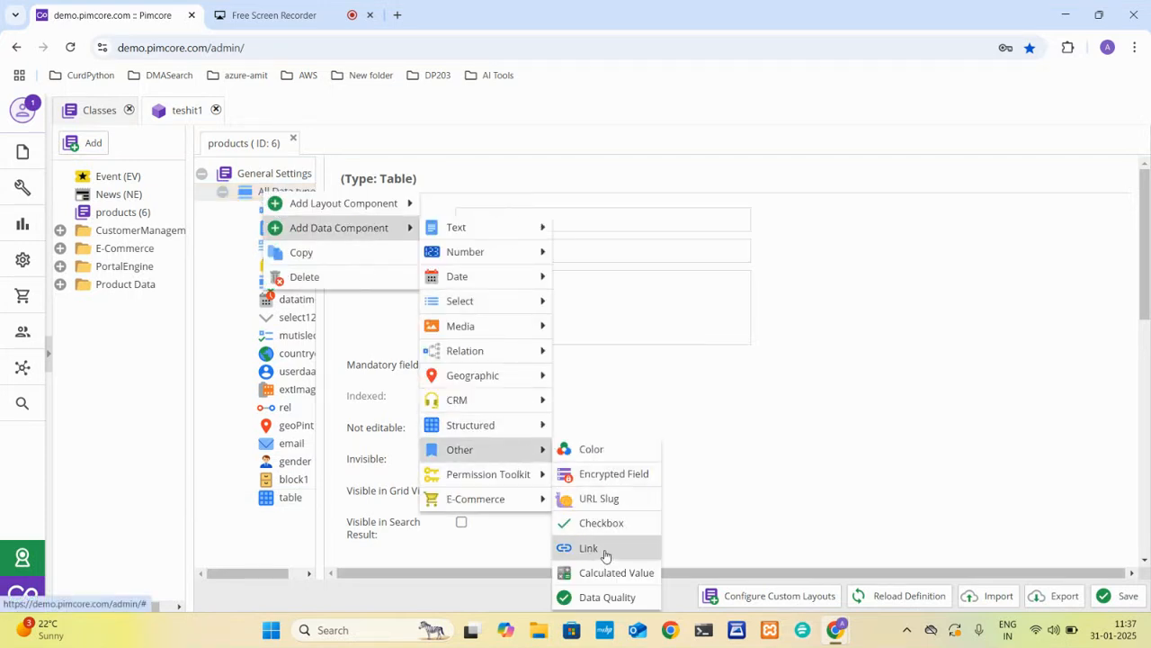
{"action": "left_click", "coordinate": [609, 450]}
{"action": "type", "text": "color"}
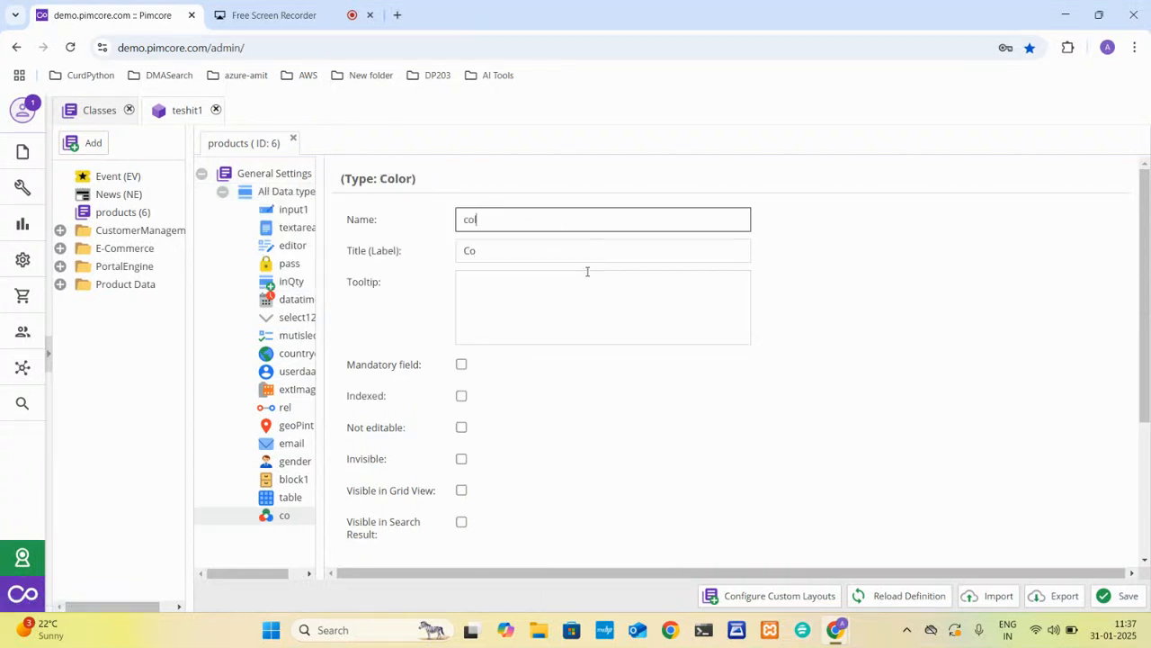
Add a Checkbox field named checkbox1 to the All Data type panel.
{"action": "right_click", "coordinate": [268, 190]}
{"action": "mouse_move", "coordinate": [374, 236]}
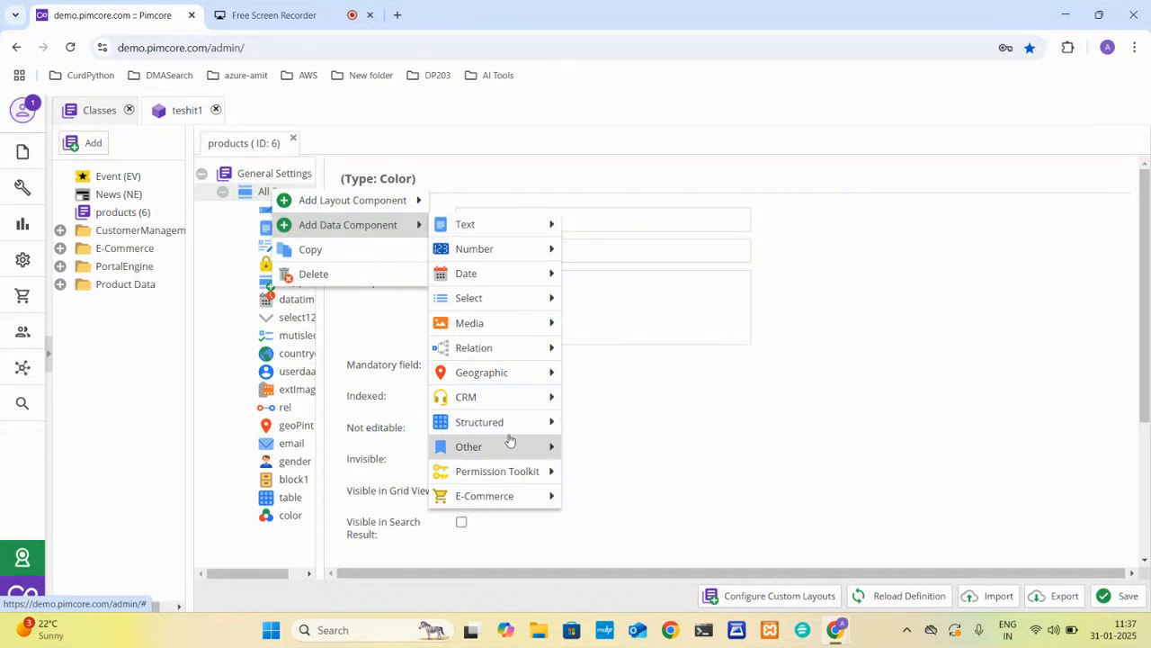
{"action": "mouse_move", "coordinate": [537, 447]}
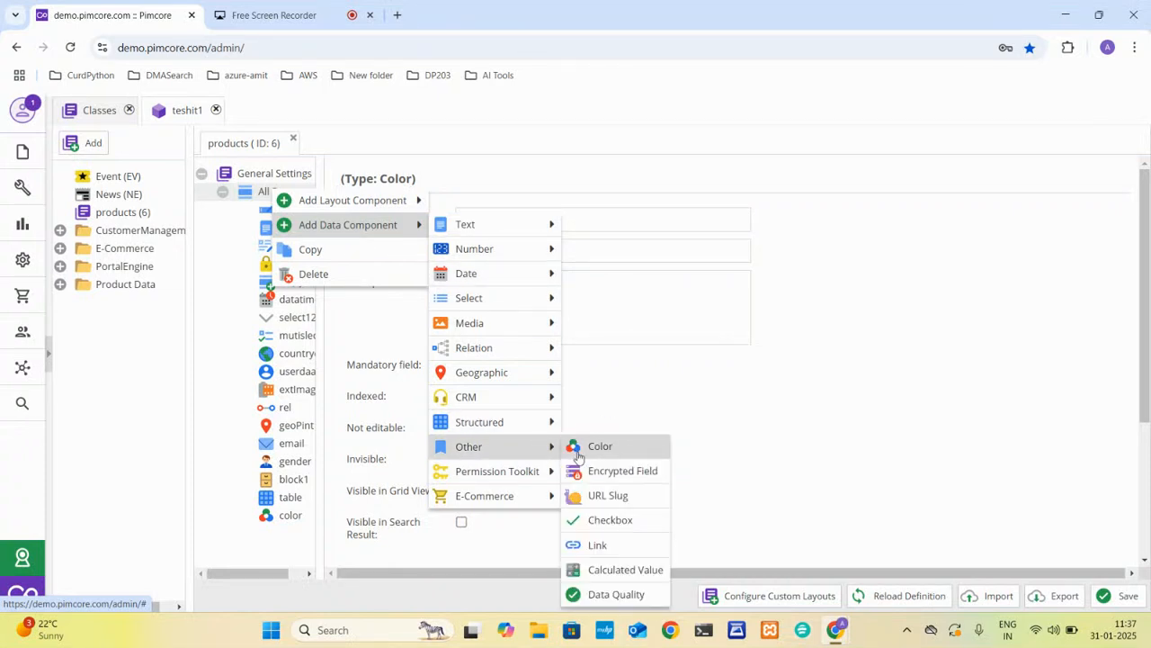
{"action": "left_click", "coordinate": [620, 523]}
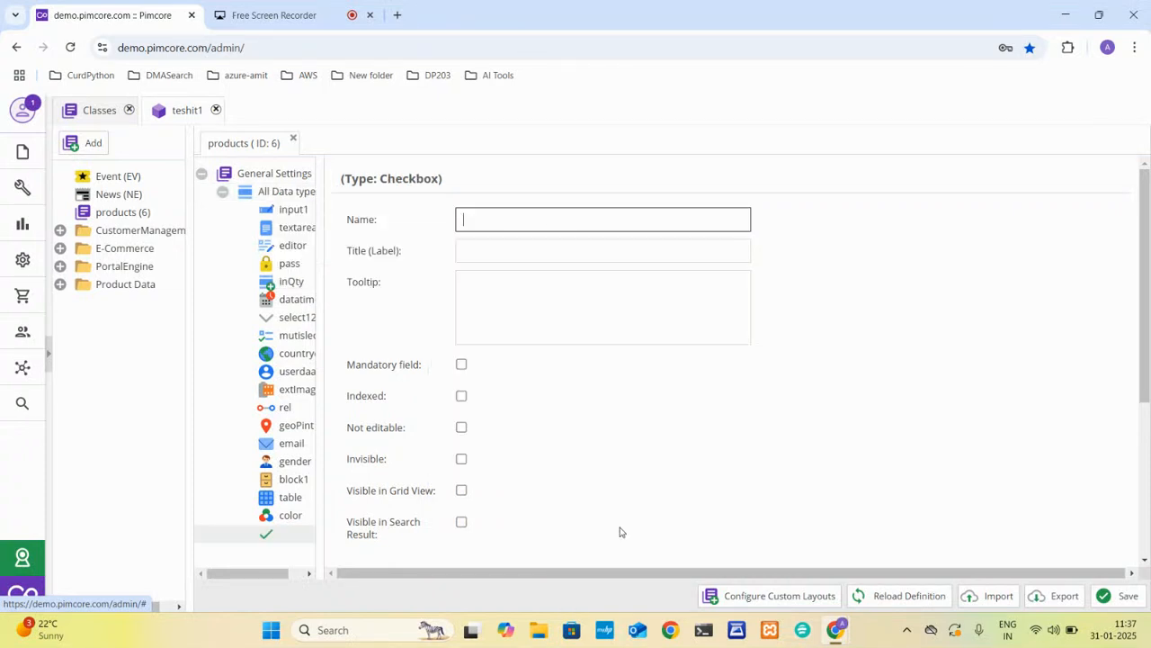
{"action": "type", "text": "checkbox1"}
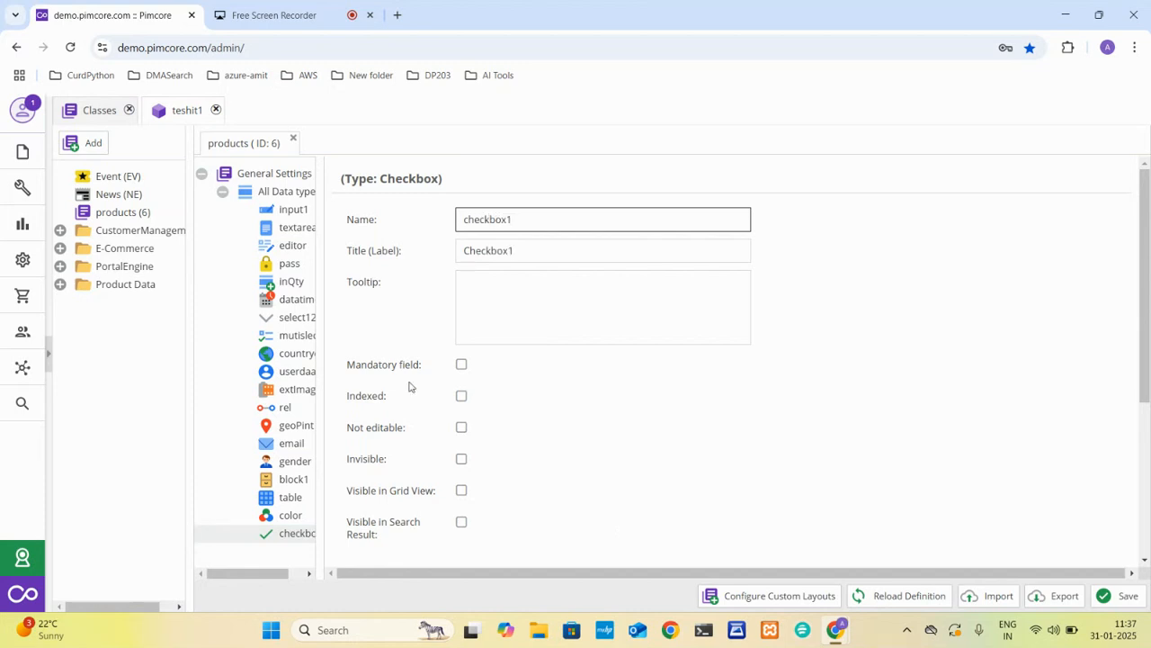
Add a Calculated Value field named value to the All Data type panel.
{"action": "right_click", "coordinate": [268, 191]}
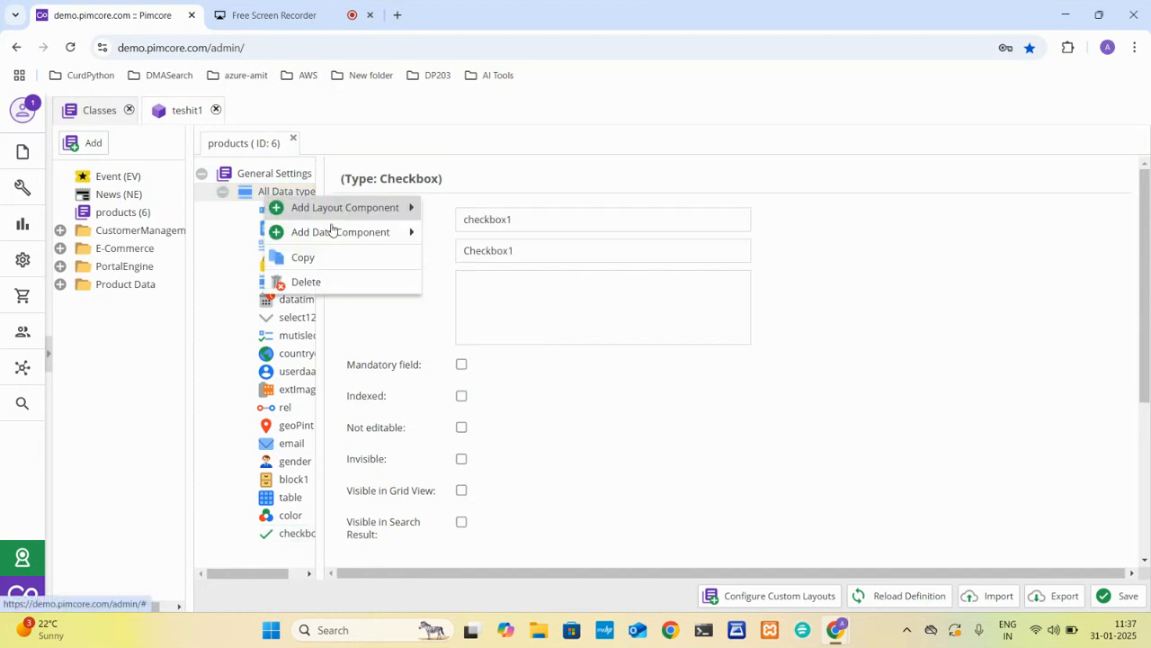
{"action": "mouse_move", "coordinate": [357, 241]}
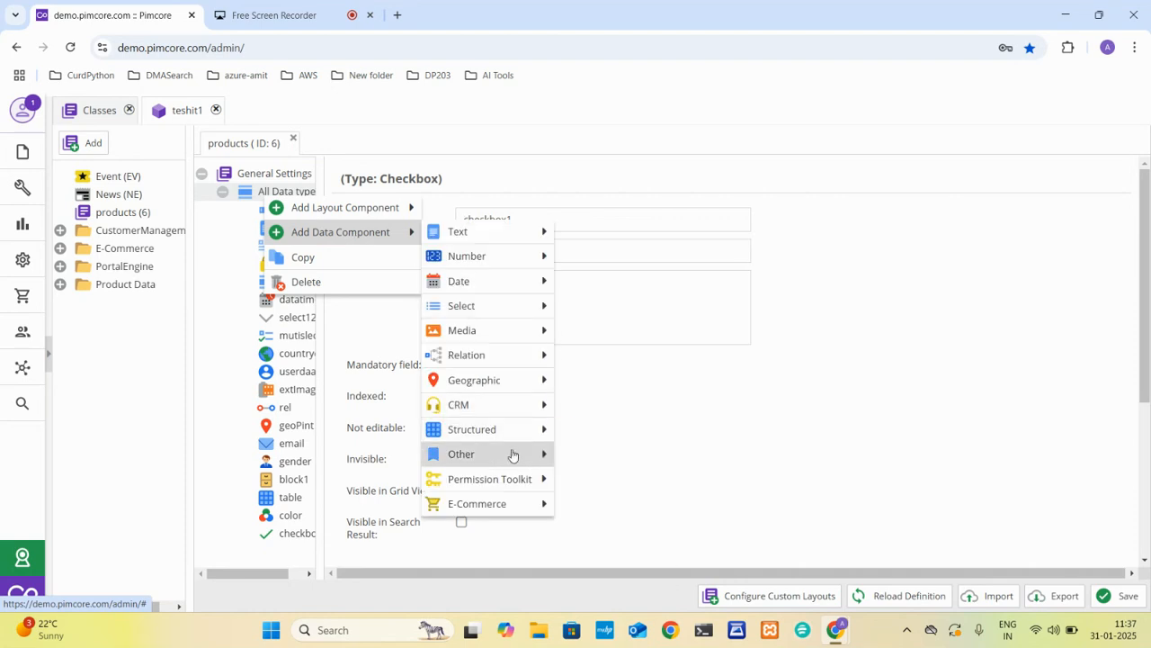
{"action": "mouse_move", "coordinate": [511, 455]}
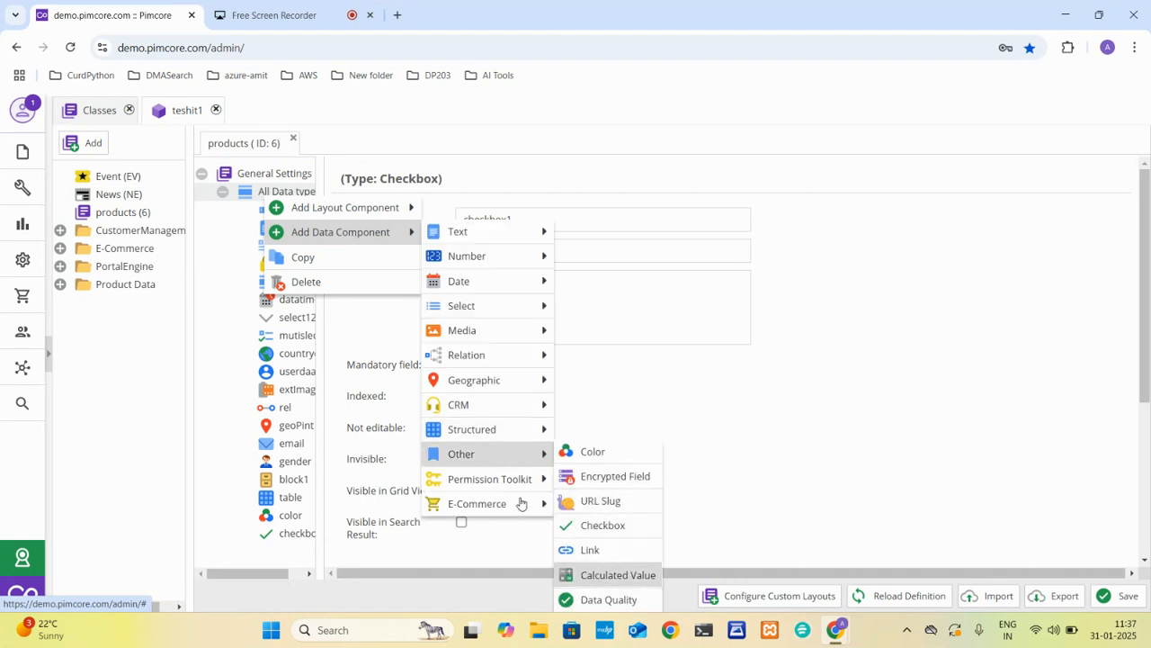
{"action": "mouse_move", "coordinate": [518, 493]}
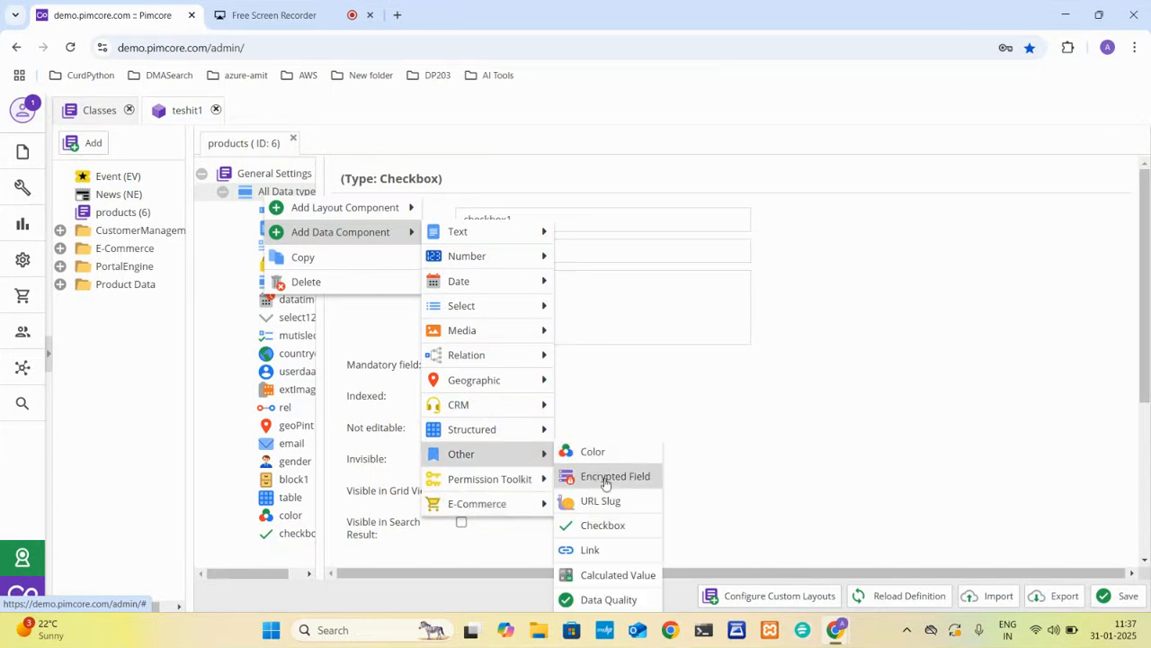
{"action": "left_click", "coordinate": [617, 574]}
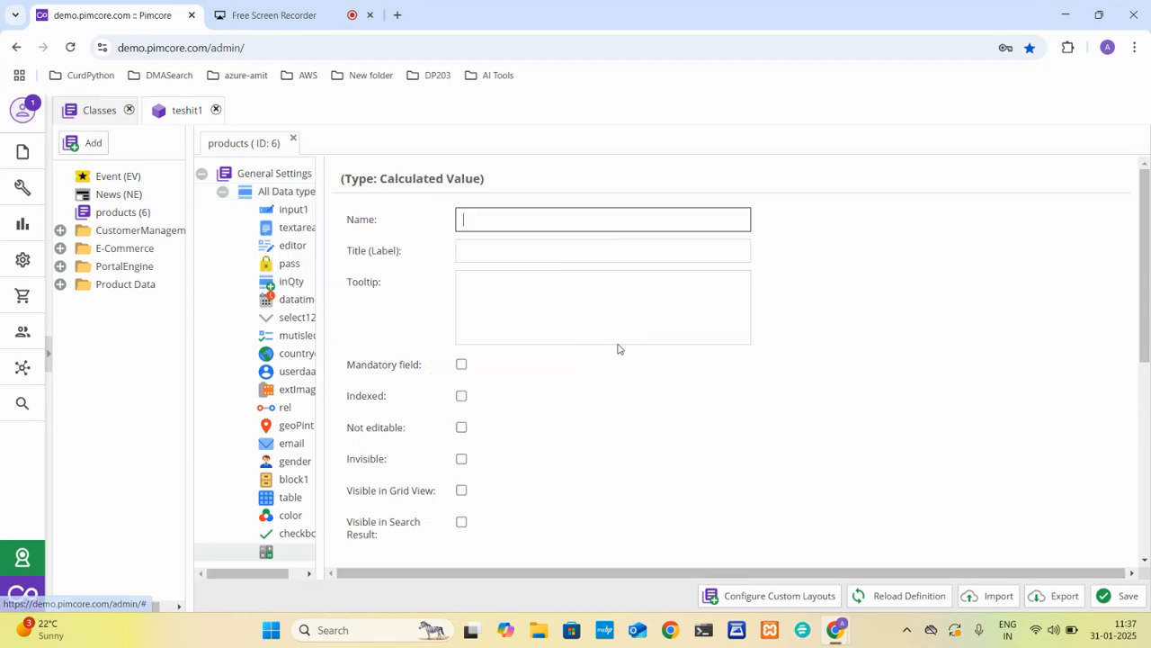
{"action": "type", "text": "value"}
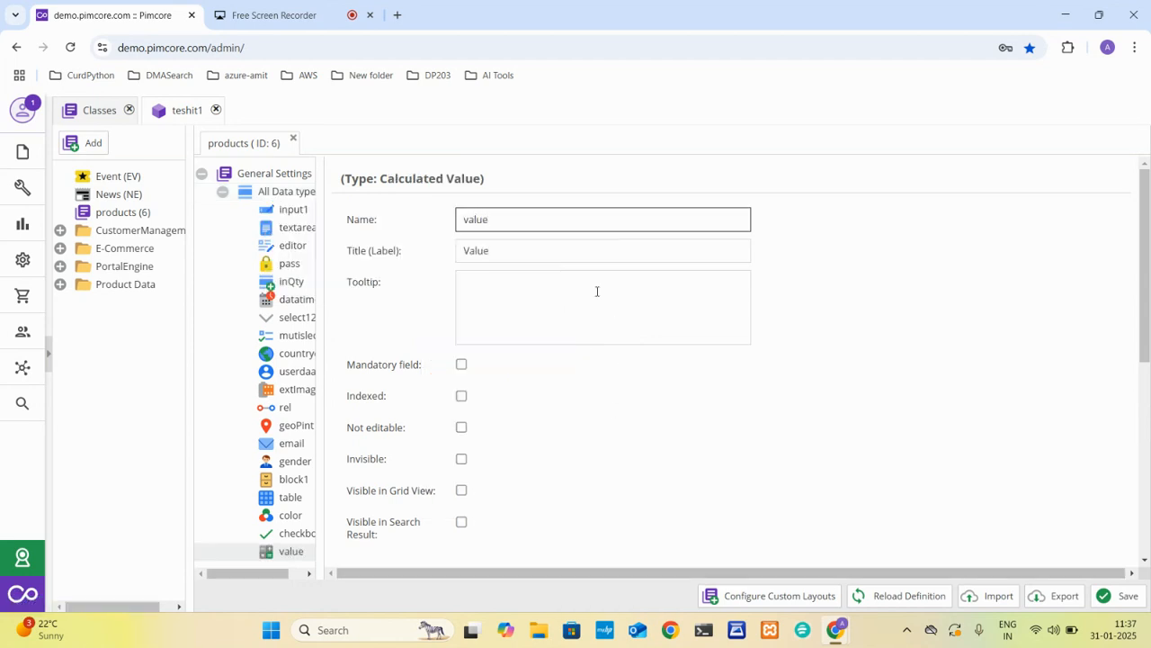
Try to save the products class and read the full error details through to the end.
{"action": "left_click", "coordinate": [1107, 597]}
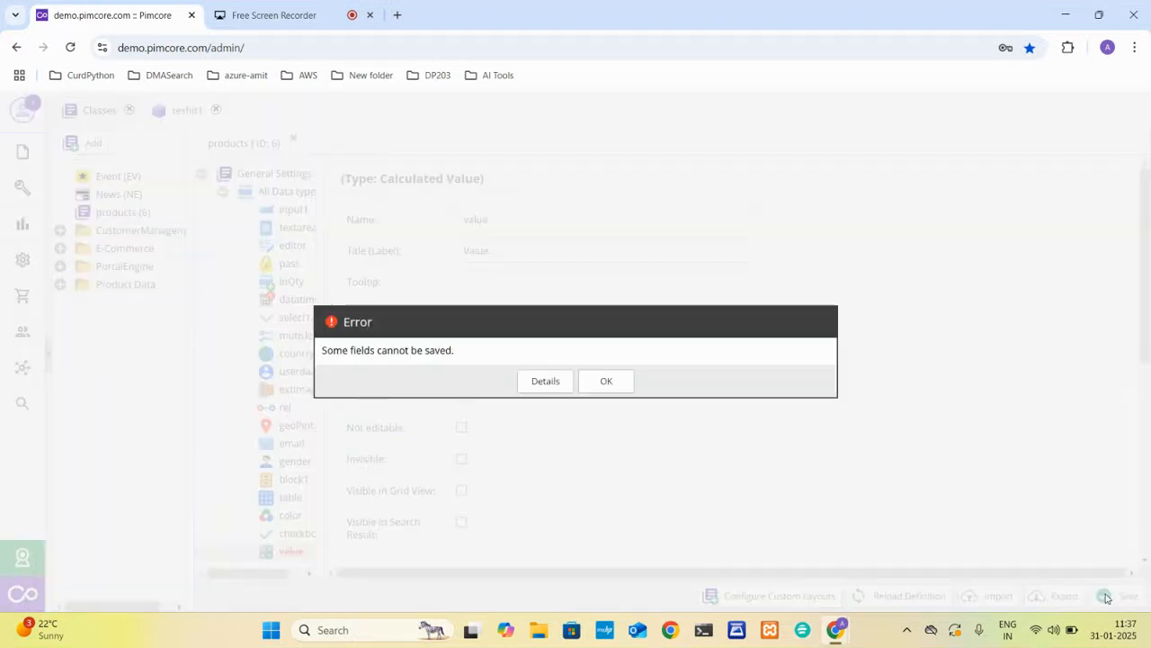
{"action": "left_click", "coordinate": [546, 385]}
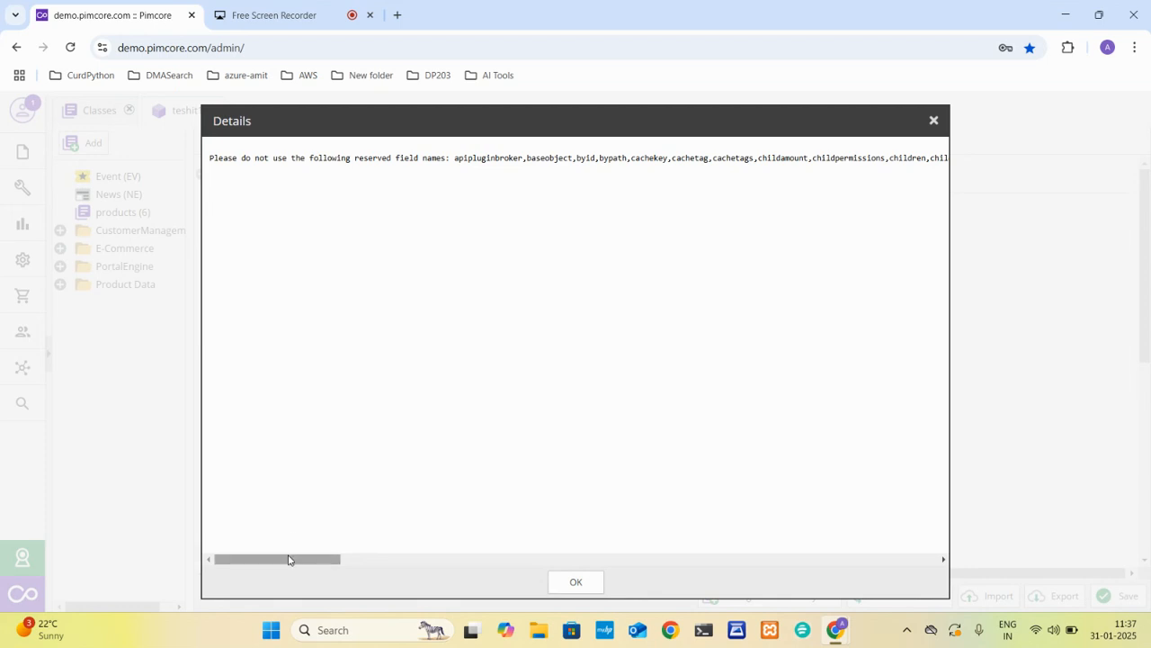
{"action": "left_click_drag", "start_coordinate": [290, 558], "coordinate": [890, 645]}
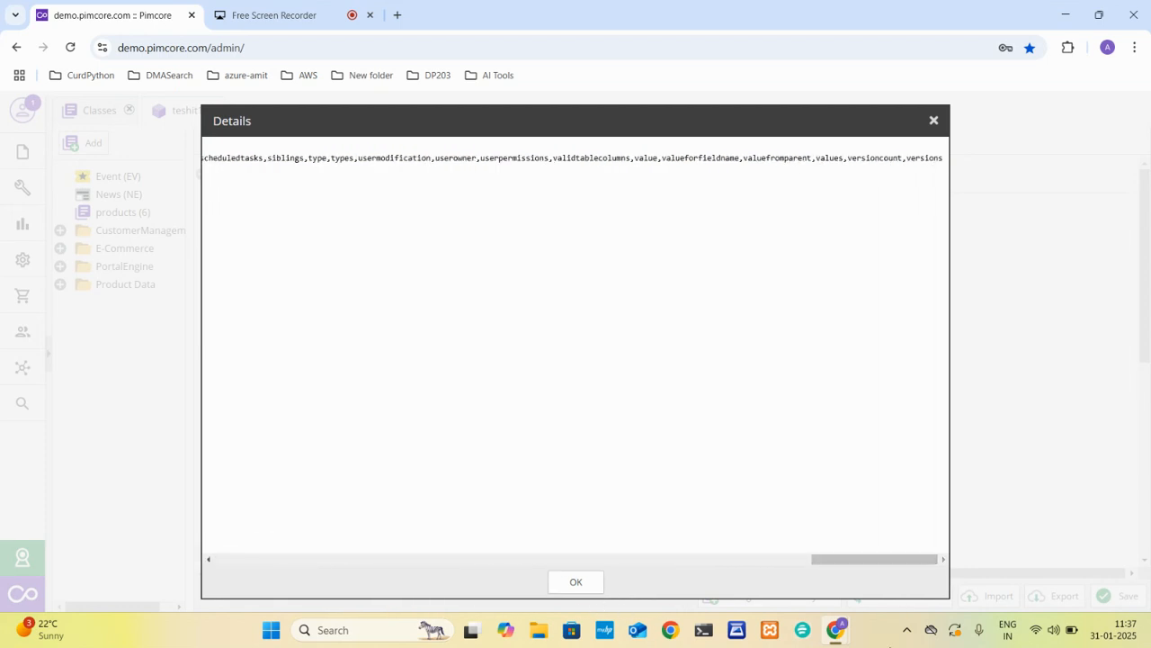
{"action": "left_click", "coordinate": [565, 586]}
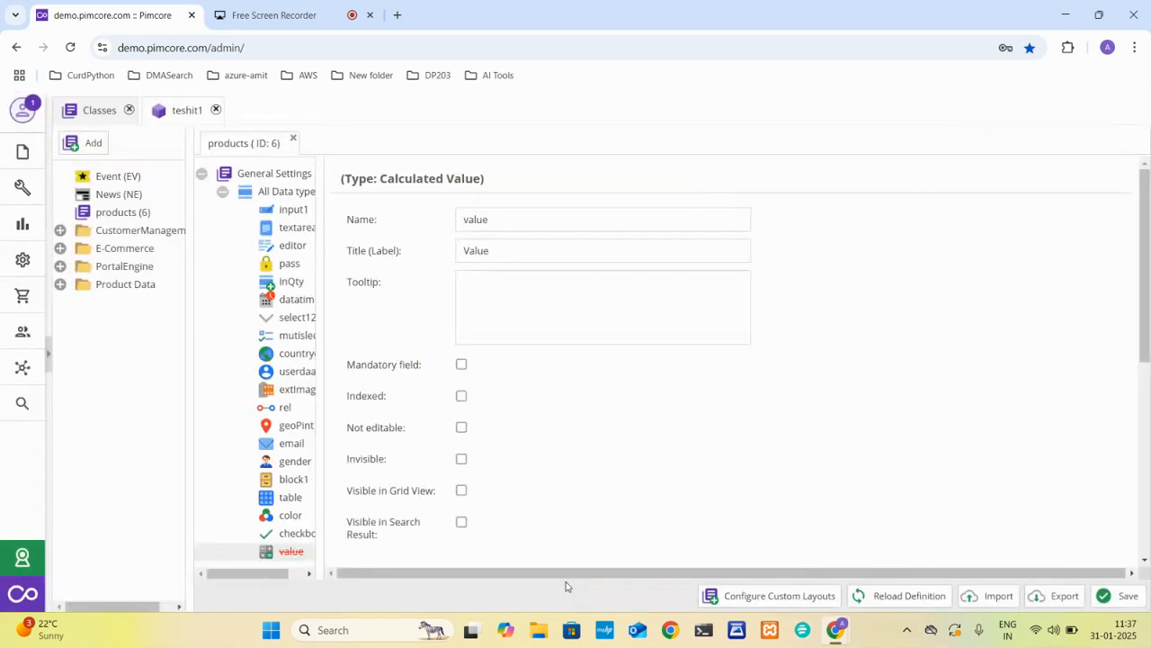
Set the calculated value field's type to Input, its width to 200 and its column length to 190.
{"action": "left_click", "coordinate": [286, 551]}
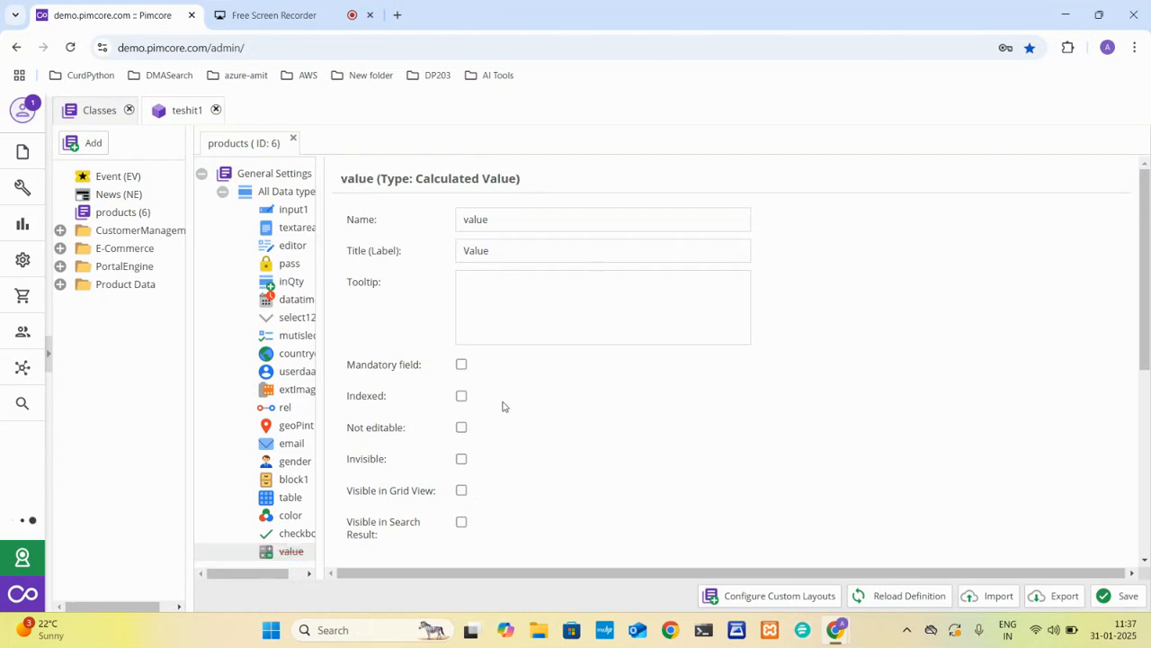
{"action": "scroll", "coordinate": [600, 368], "scroll_direction": "down", "scroll_amount": 2}
{"action": "scroll", "coordinate": [600, 368], "scroll_direction": "down", "scroll_amount": 2}
{"action": "scroll", "coordinate": [600, 369], "scroll_direction": "up", "scroll_amount": 1}
{"action": "scroll", "coordinate": [600, 369], "scroll_direction": "down", "scroll_amount": 1}
{"action": "left_click", "coordinate": [571, 319]}
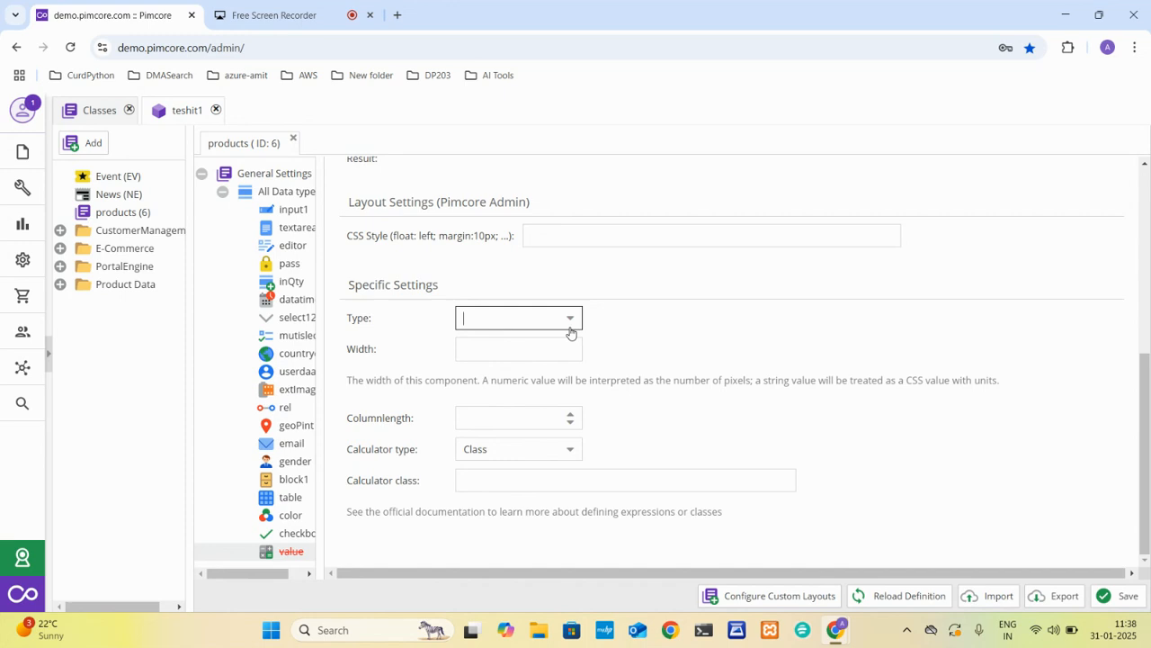
{"action": "left_click", "coordinate": [528, 345]}
{"action": "left_click", "coordinate": [528, 345]}
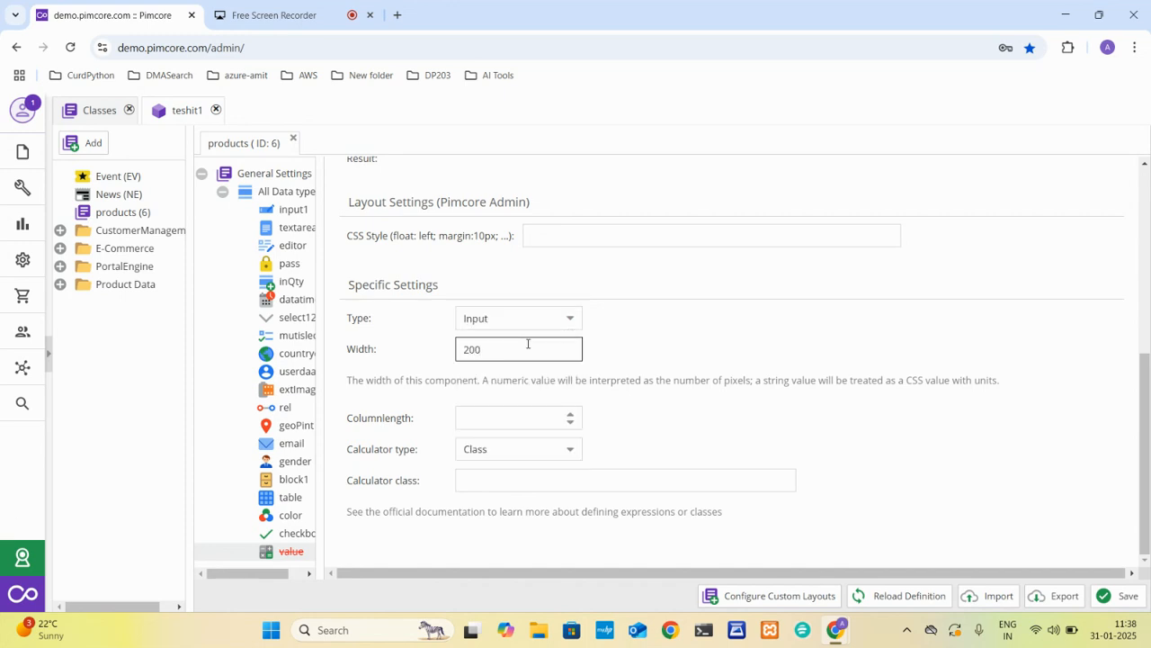
{"action": "left_click", "coordinate": [503, 410]}
{"action": "type", "text": "190"}
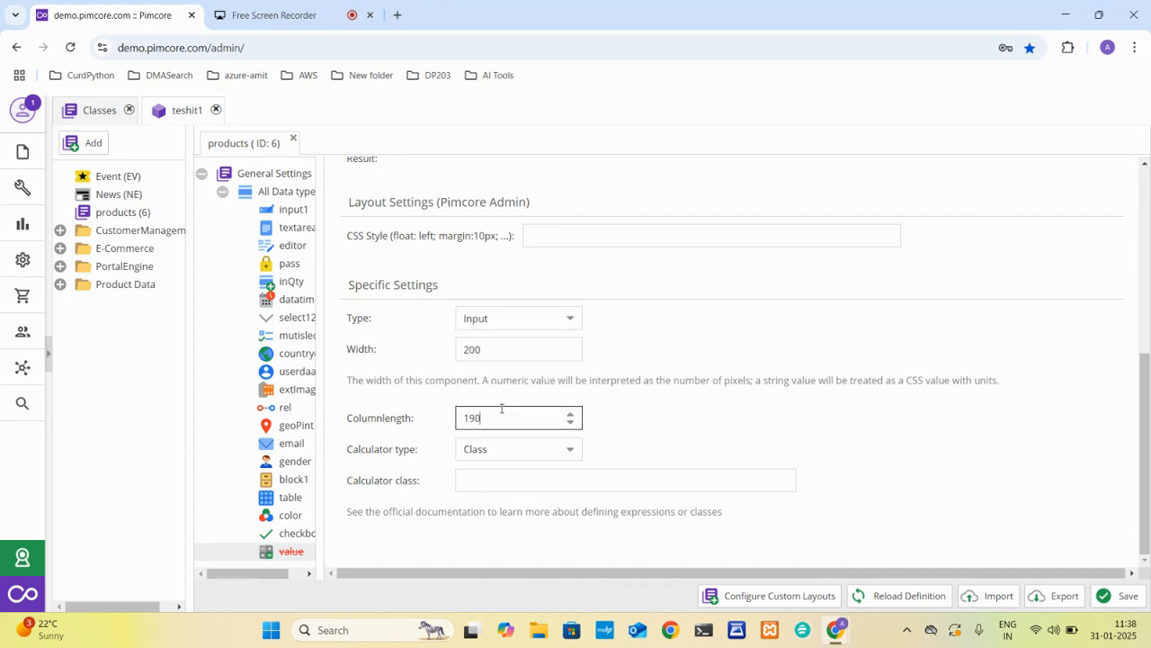
{"action": "left_click", "coordinate": [495, 481]}
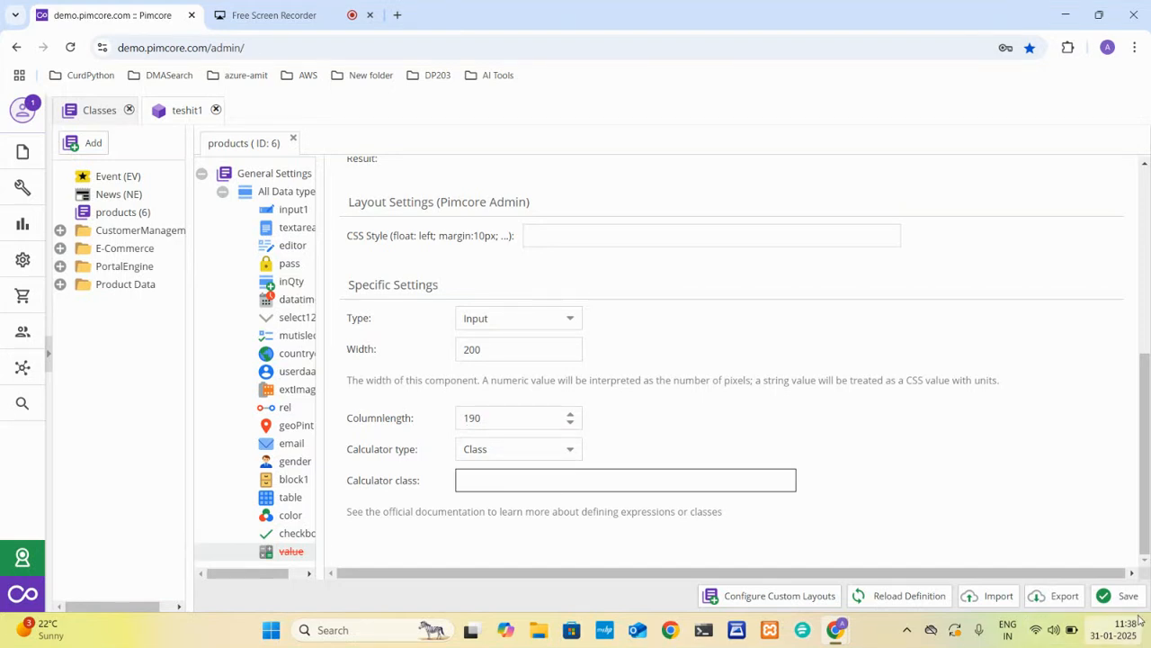
Try to save the products class with the calculated value settings and check the error details again.
{"action": "left_click", "coordinate": [1120, 595]}
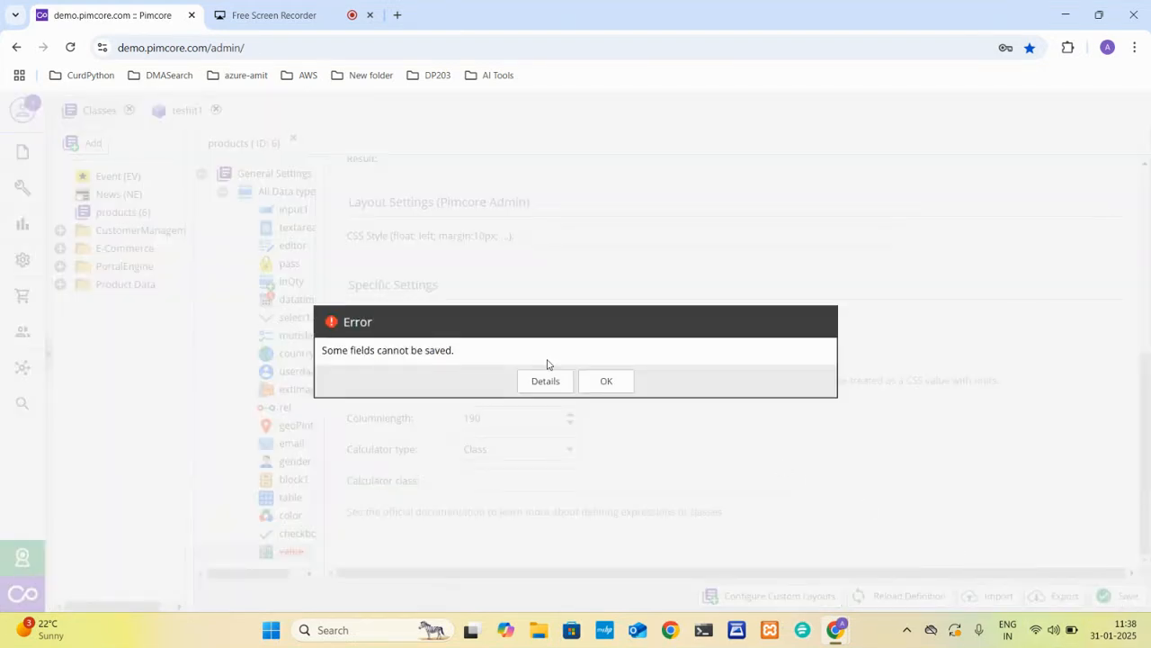
{"action": "left_click", "coordinate": [548, 388]}
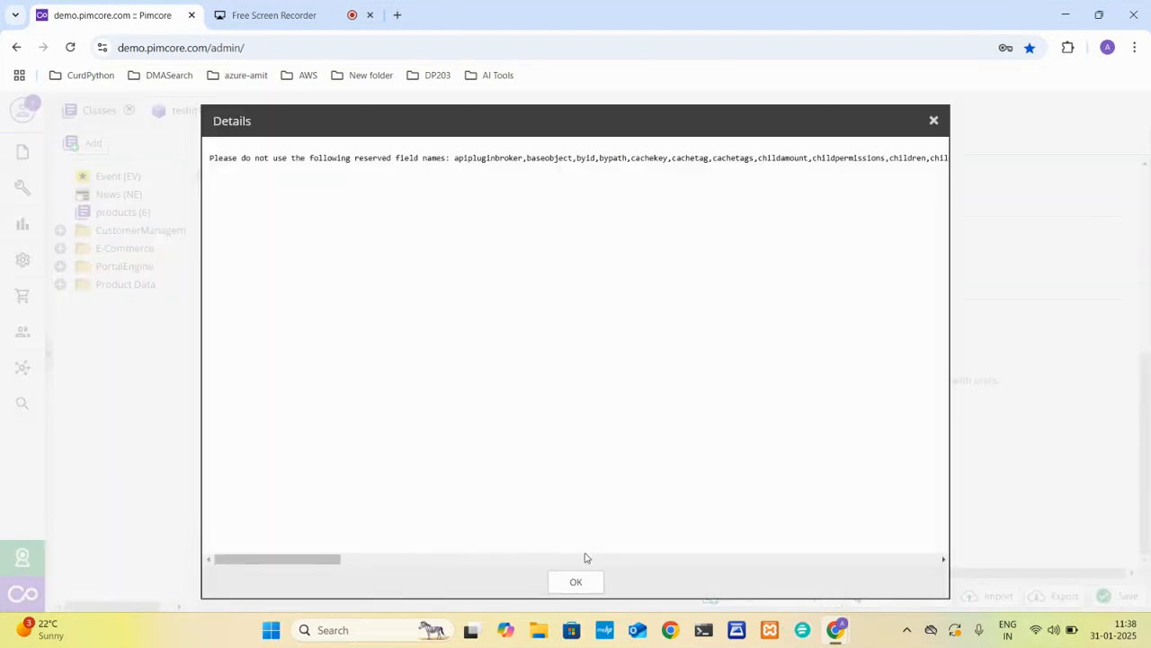
{"action": "left_click", "coordinate": [580, 580]}
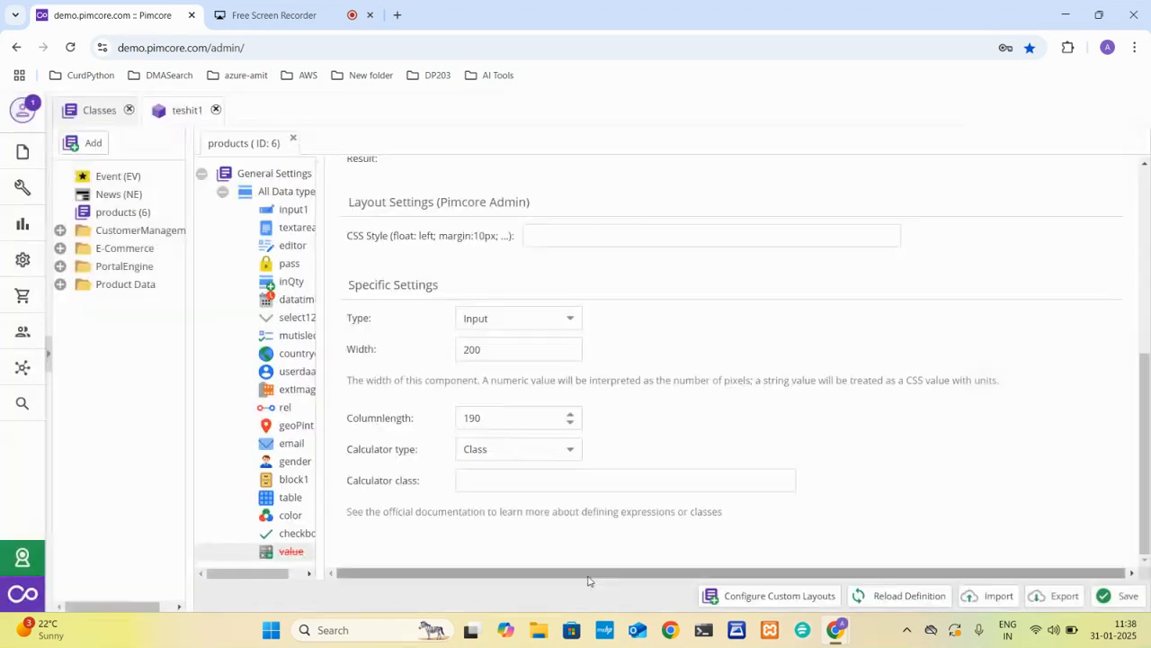
Delete the calculated value field from the All Data type panel and save the products class.
{"action": "right_click", "coordinate": [290, 555]}
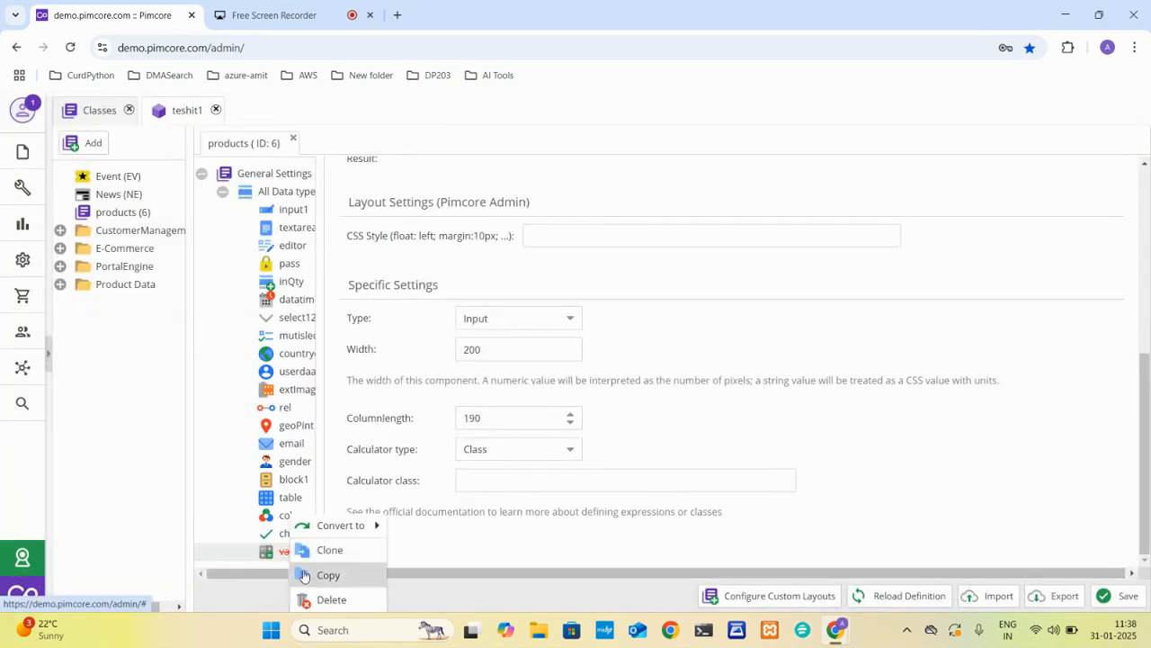
{"action": "left_click", "coordinate": [319, 597]}
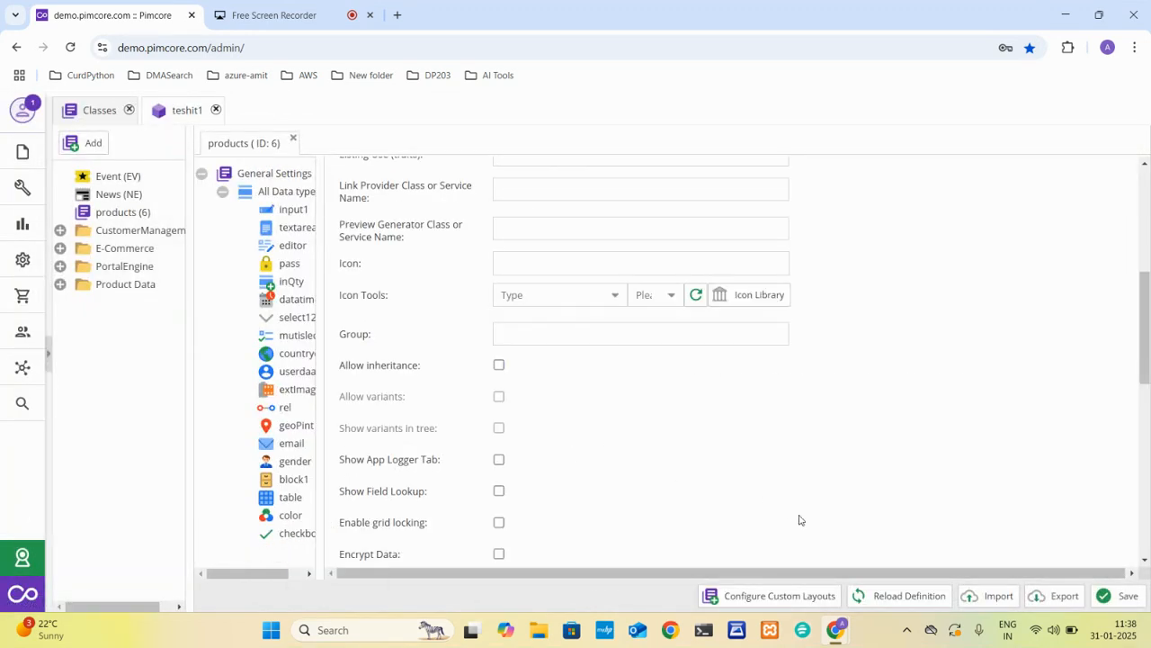
{"action": "left_click", "coordinate": [1127, 596]}
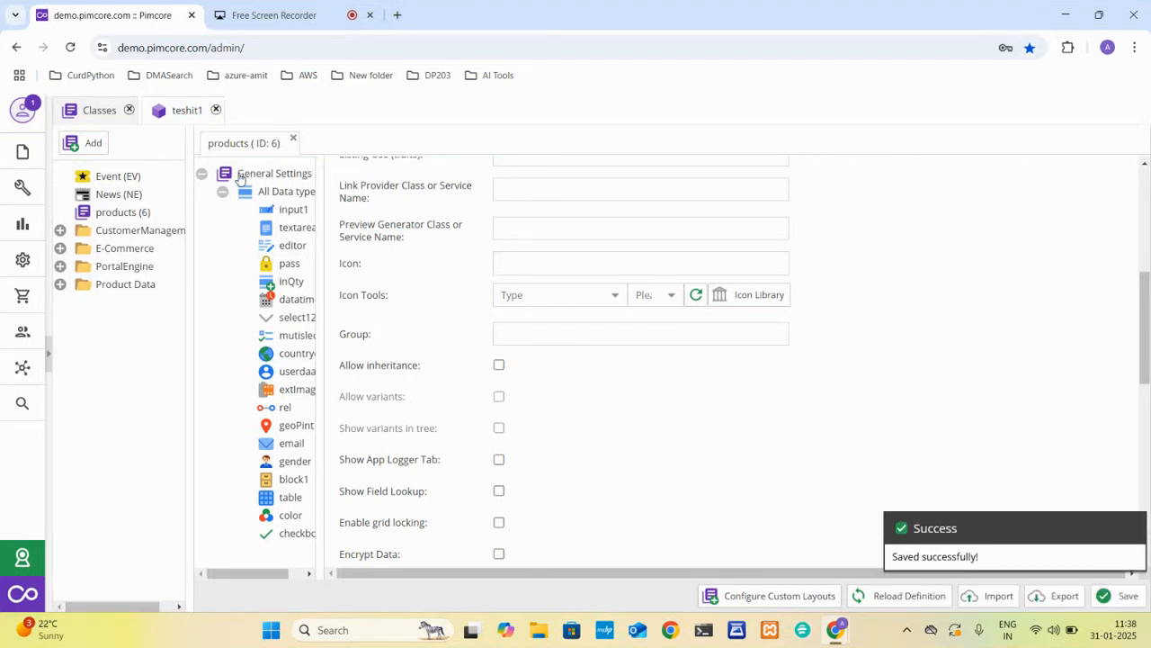
Reload the teshit1 object with the updated class and look through its fields down to Checkbox1.
{"action": "left_click", "coordinate": [187, 111]}
{"action": "left_click", "coordinate": [227, 145]}
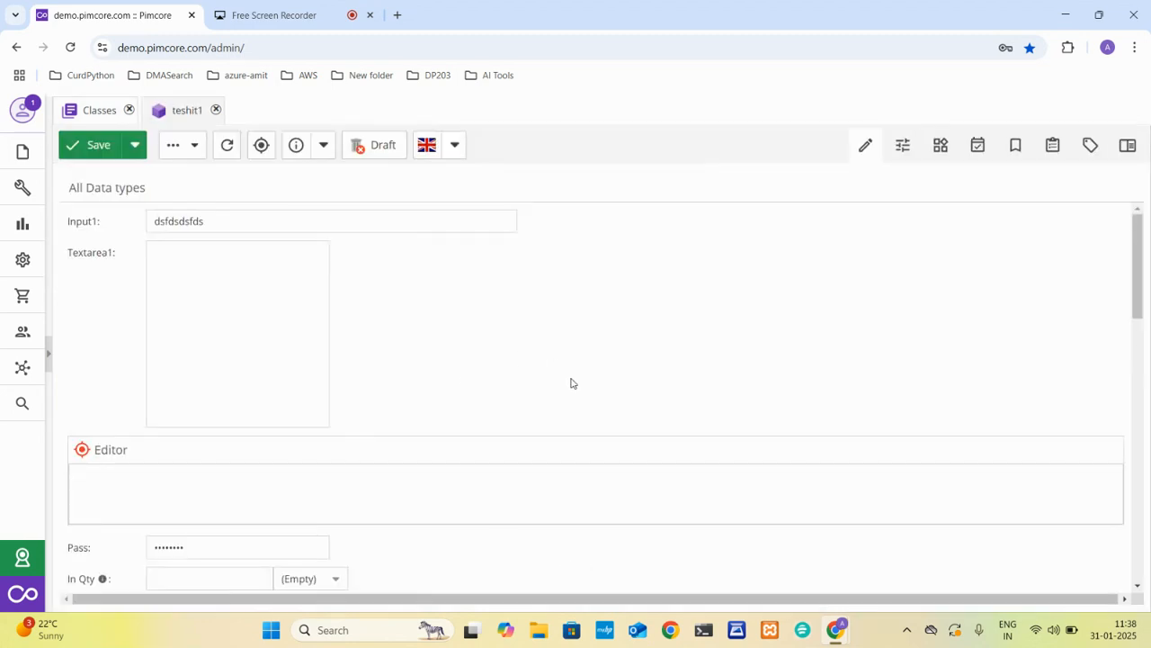
{"action": "scroll", "coordinate": [568, 427], "scroll_direction": "down", "scroll_amount": 8}
{"action": "scroll", "coordinate": [567, 427], "scroll_direction": "down", "scroll_amount": 3}
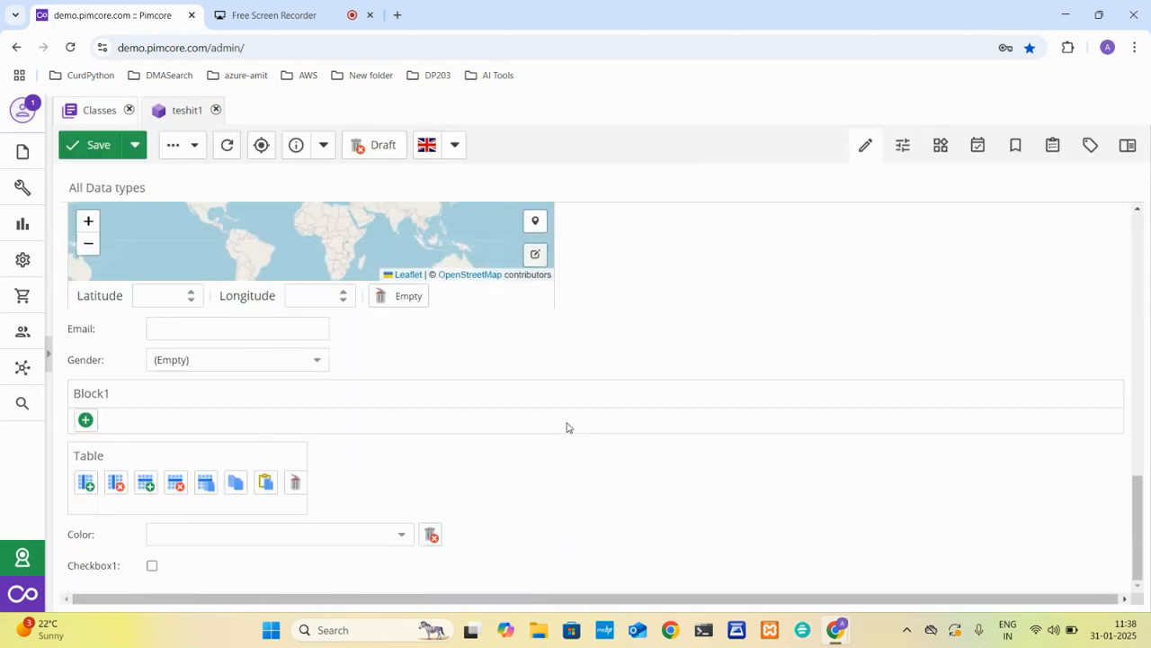
{"action": "scroll", "coordinate": [567, 427], "scroll_direction": "up", "scroll_amount": 10}
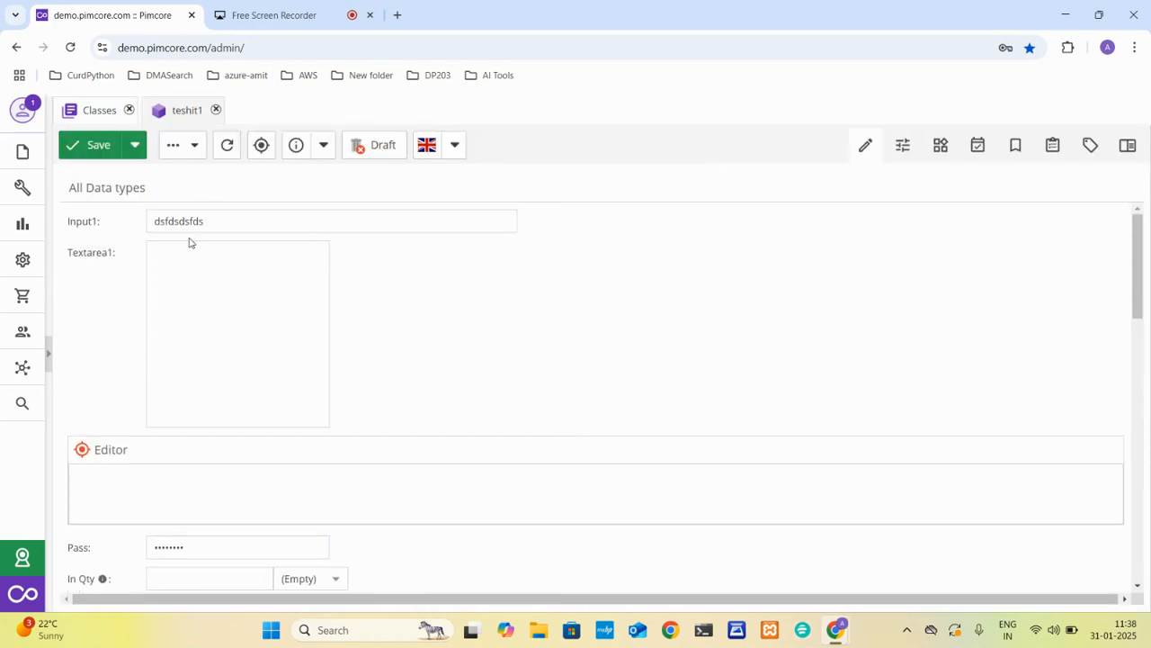
Replace the Input1 text of teshit1 with "Test 1" and place the cursor in Textarea1.
{"action": "double_click", "coordinate": [181, 226]}
{"action": "type", "text": "Test 1"}
{"action": "left_click", "coordinate": [193, 277]}
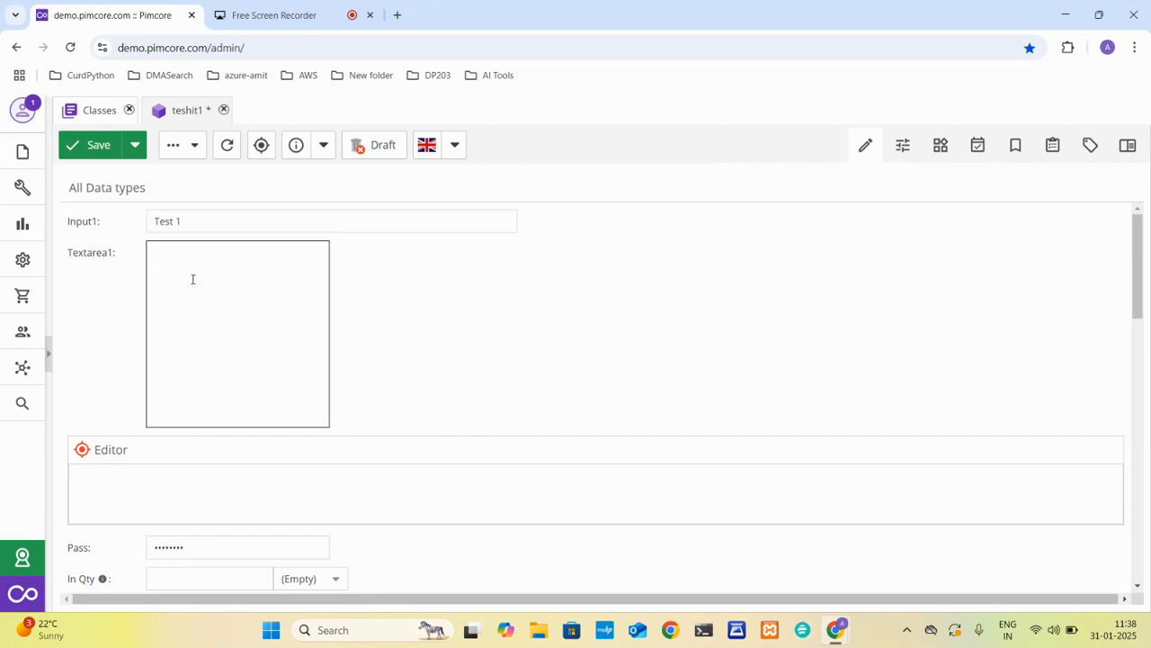
Search the web for "lorem ipsum text" in a new browser tab.
{"action": "left_click", "coordinate": [397, 15]}
{"action": "type", "text": "lor"}
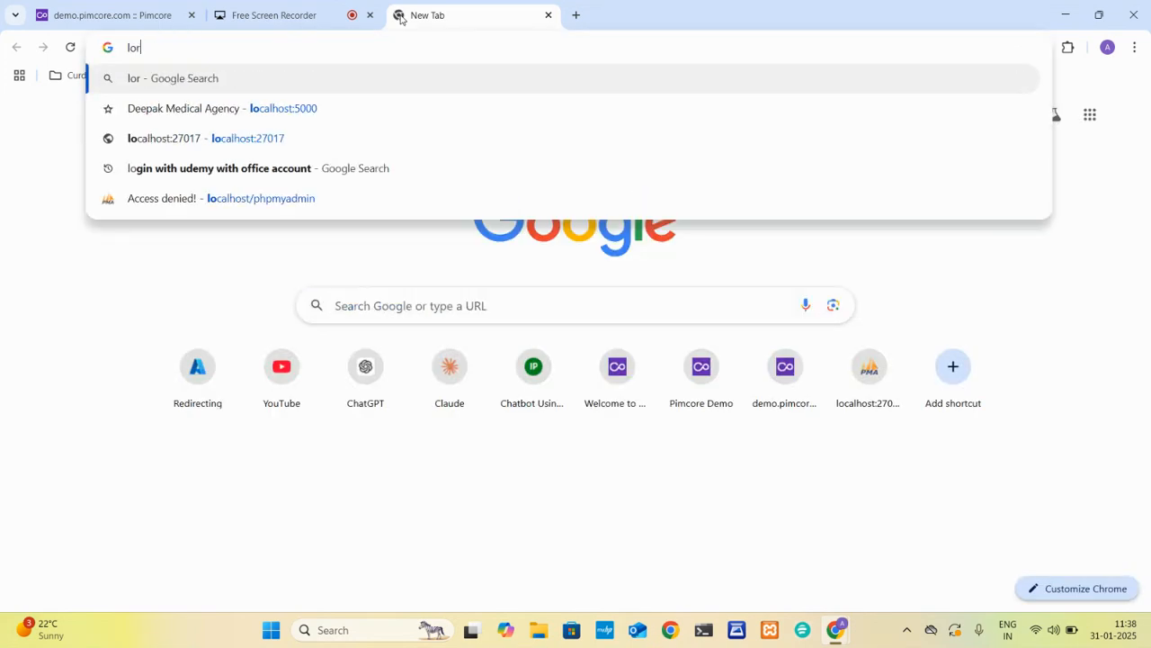
{"action": "type", "text": "a"}
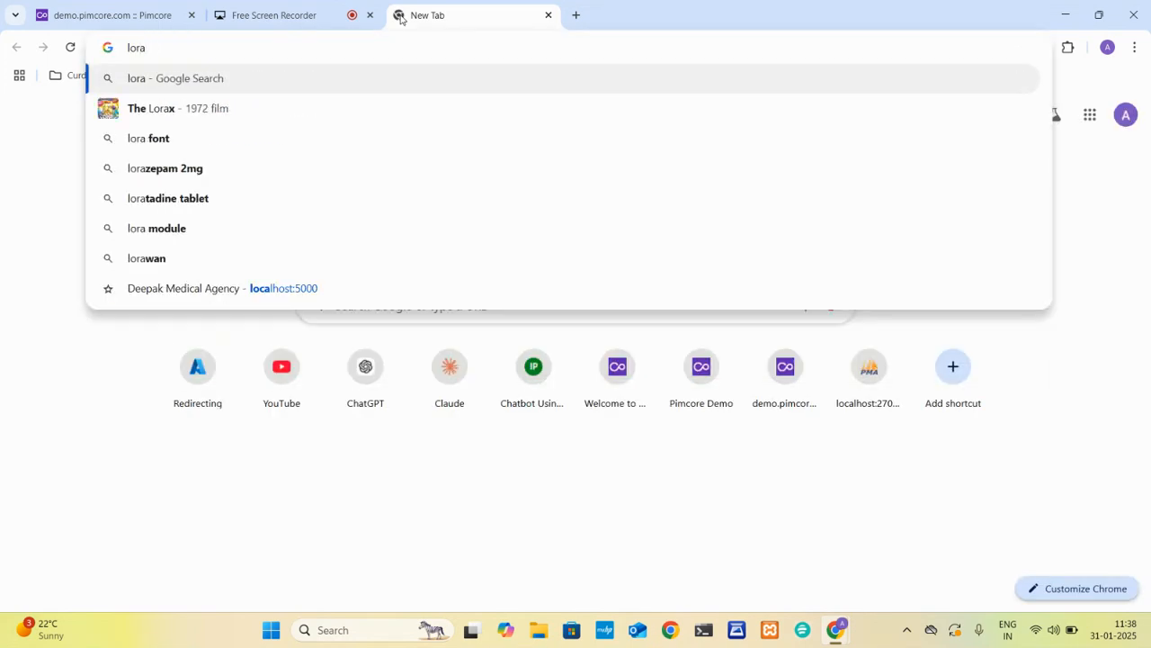
{"action": "key", "text": "BackSpace"}
{"action": "key", "text": "BackSpace"}
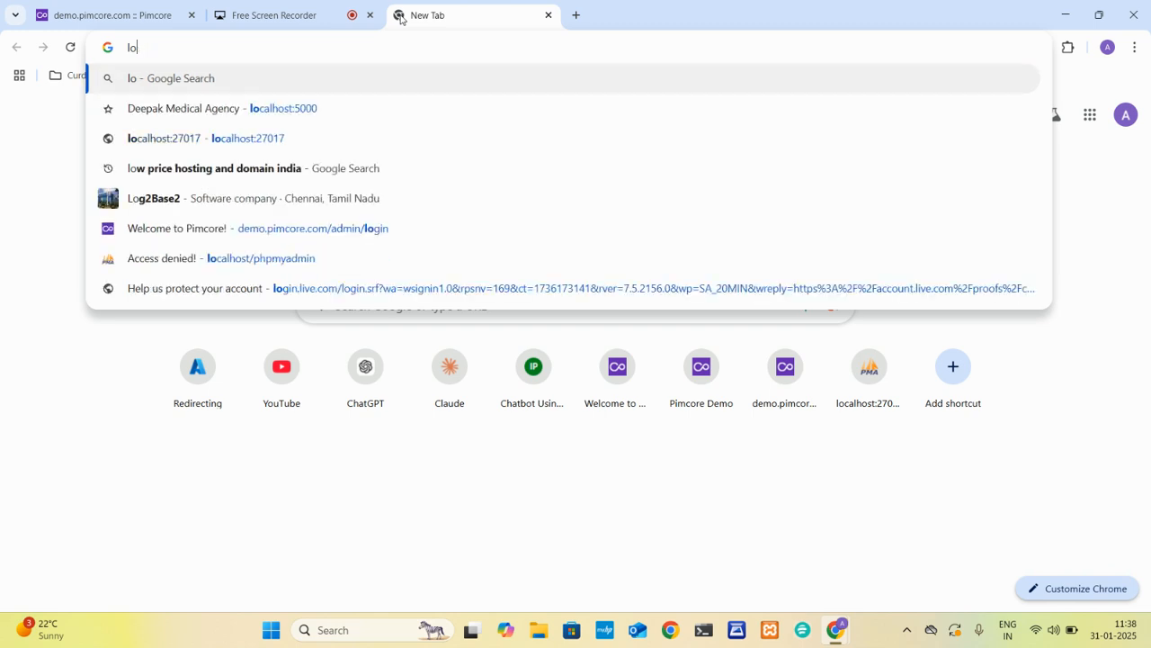
{"action": "type", "text": "ram l"}
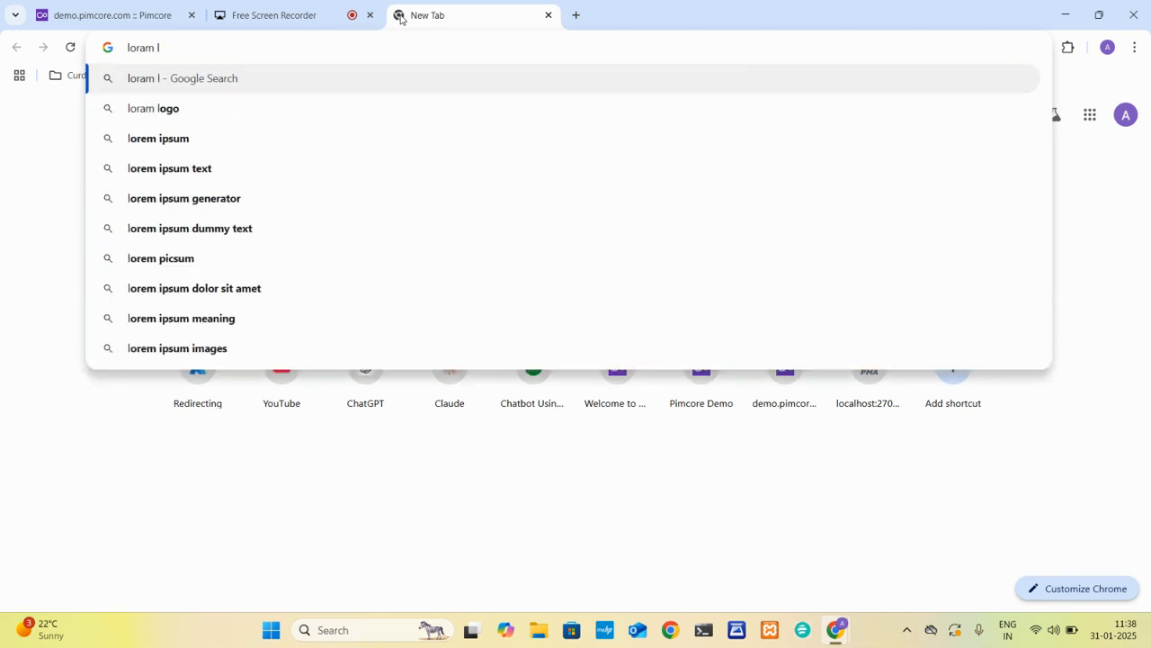
{"action": "key", "text": "Up"}
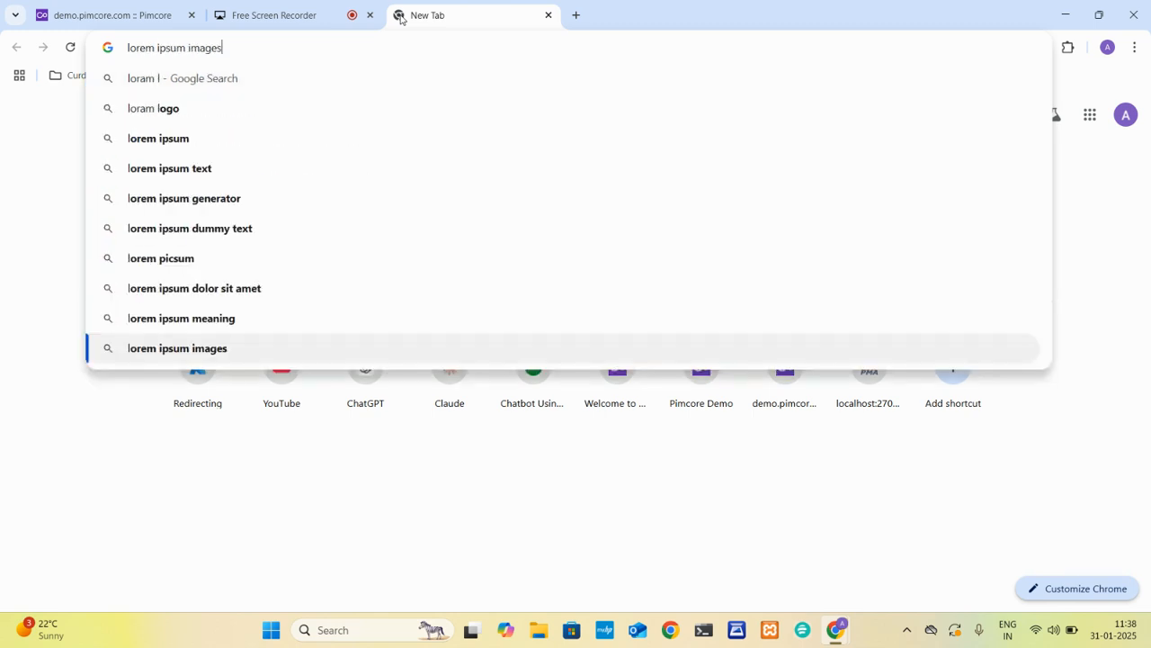
{"action": "left_click", "coordinate": [177, 168]}
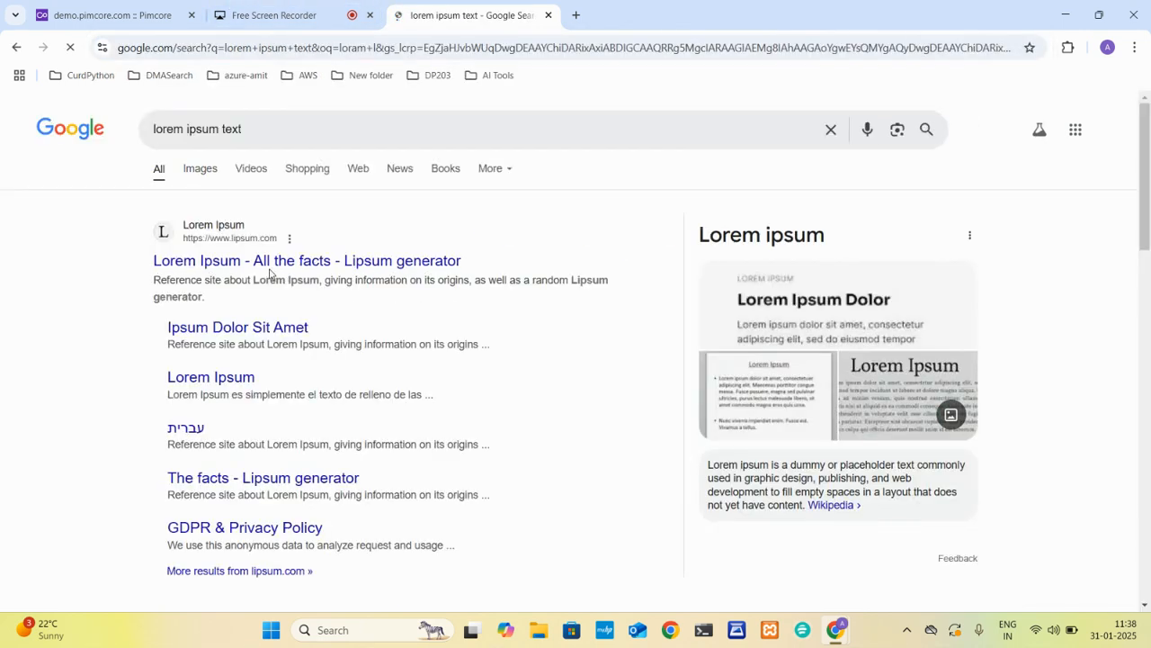
Open the Lipsum generator site and copy the "What is Lorem Ipsum?" paragraph up to "incl" in its last line.
{"action": "left_click", "coordinate": [269, 261]}
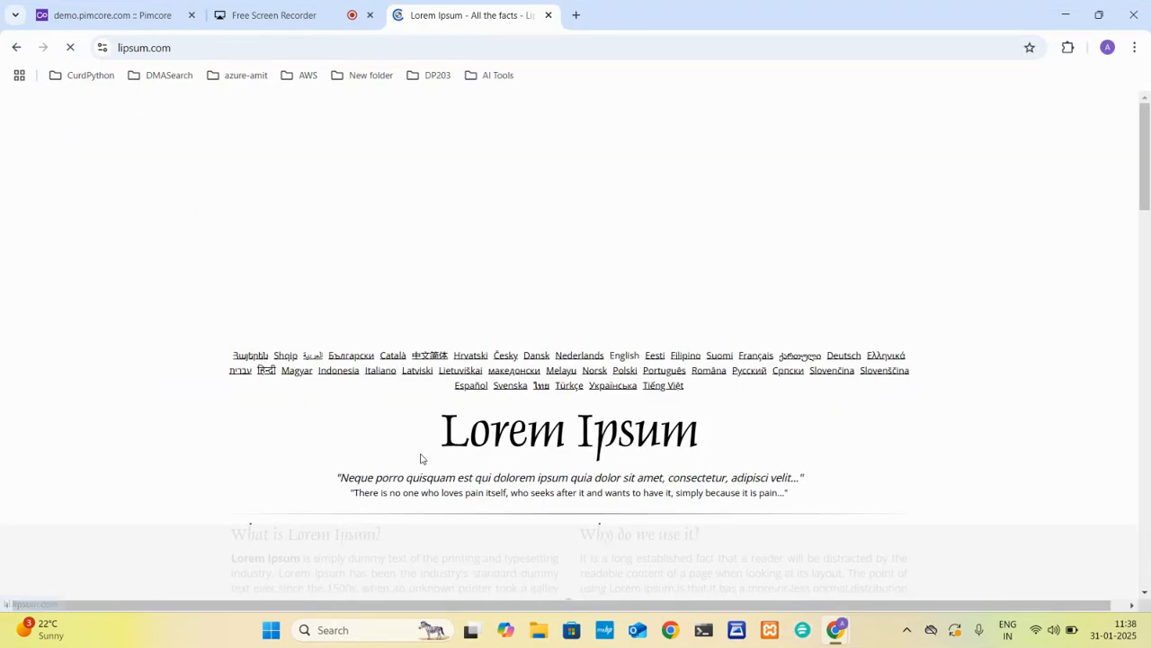
{"action": "scroll", "coordinate": [420, 454], "scroll_direction": "down", "scroll_amount": 3}
{"action": "right_click", "coordinate": [420, 454]}
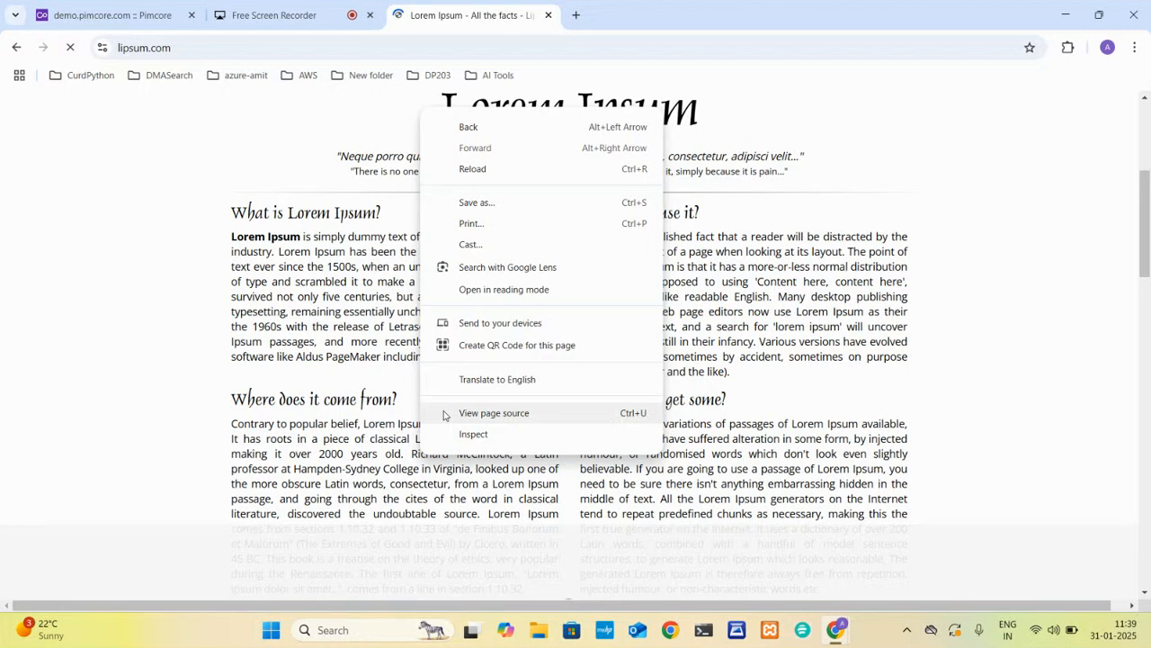
{"action": "left_click", "coordinate": [234, 241]}
{"action": "left_click_drag", "start_coordinate": [233, 240], "coordinate": [402, 355]}
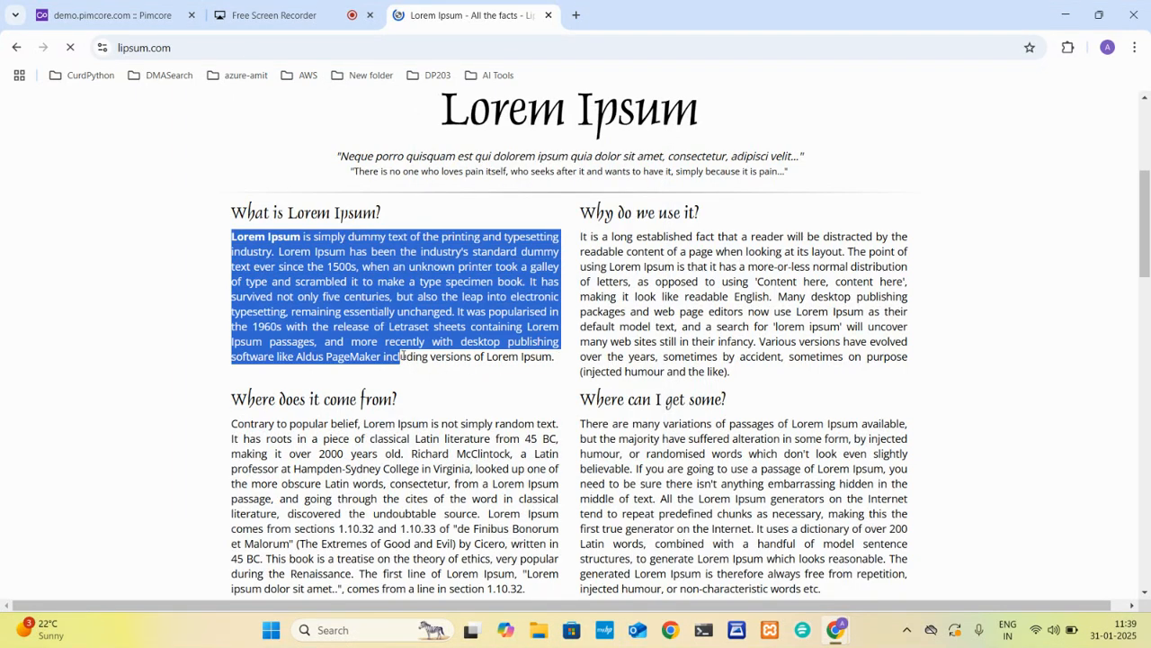
Return to the teshit1 object in Pimcore and paste the copied paragraph into both the Textarea1 and Editor fields.
{"action": "left_click", "coordinate": [108, 15]}
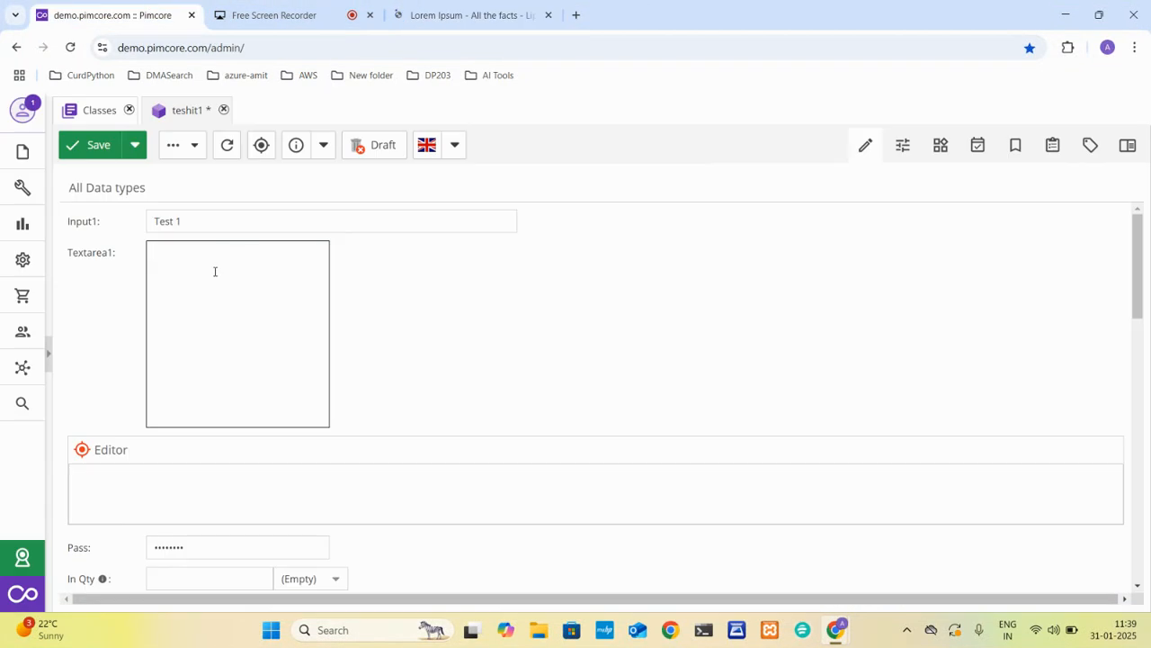
{"action": "key", "text": "ctrl+v"}
{"action": "left_click", "coordinate": [182, 487]}
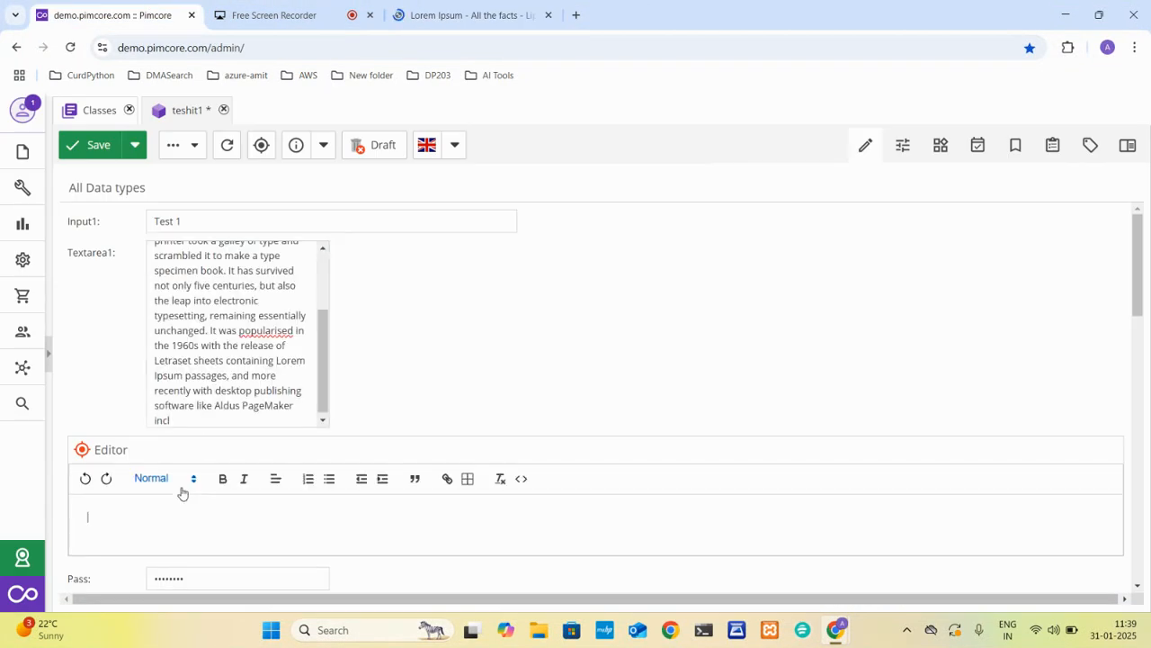
{"action": "scroll", "coordinate": [182, 488], "scroll_direction": "down", "scroll_amount": 3}
{"action": "key", "text": "ctrl+v"}
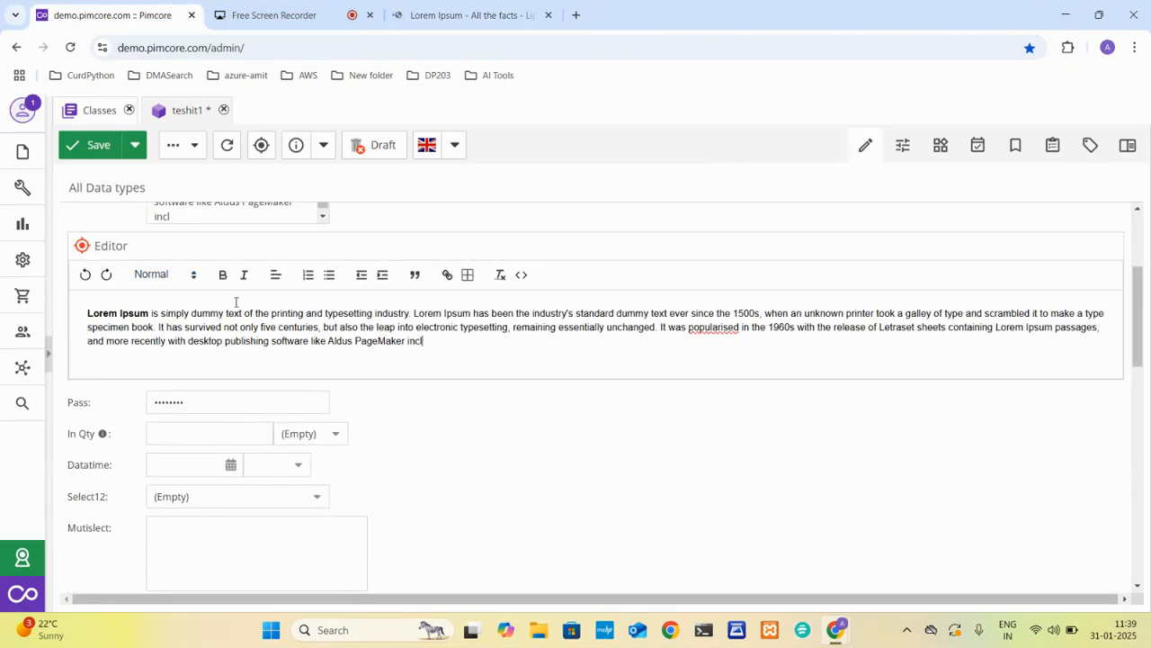
Make the whole pasted paragraph in the Editor field bold.
{"action": "left_click_drag", "start_coordinate": [427, 341], "coordinate": [79, 317]}
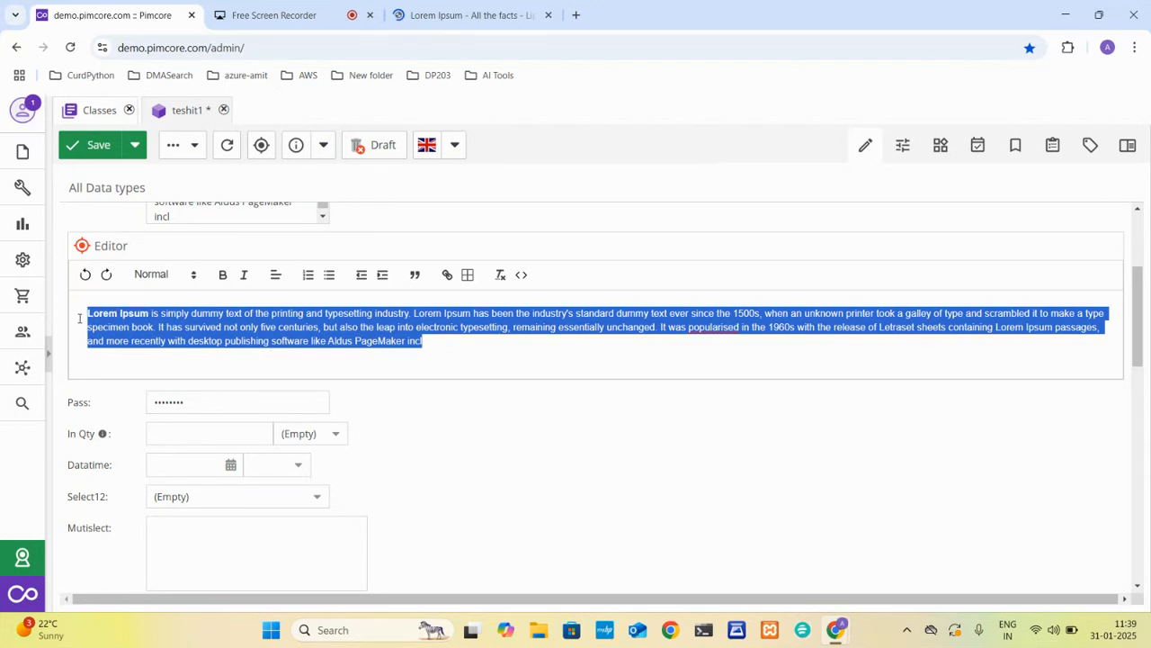
{"action": "left_click", "coordinate": [224, 275]}
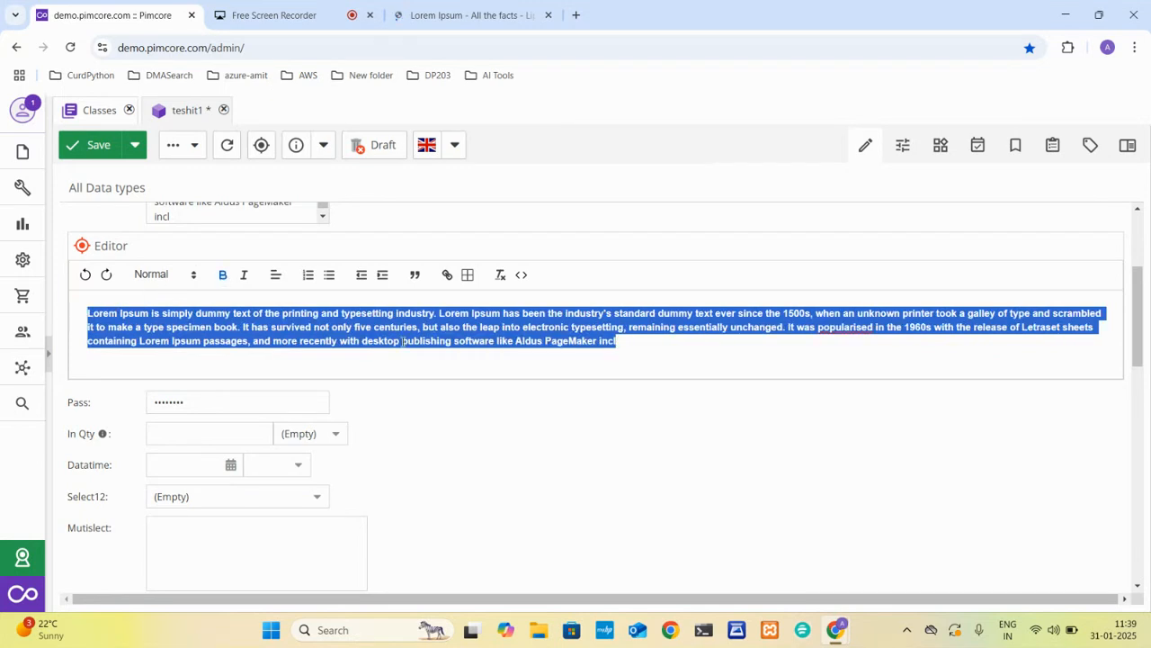
{"action": "left_click", "coordinate": [633, 348]}
Add a numbered list below the Editor paragraph with the items dsf, dsfds, dfsfdsf, dsfds and dsfds.
{"action": "key", "text": "Return"}
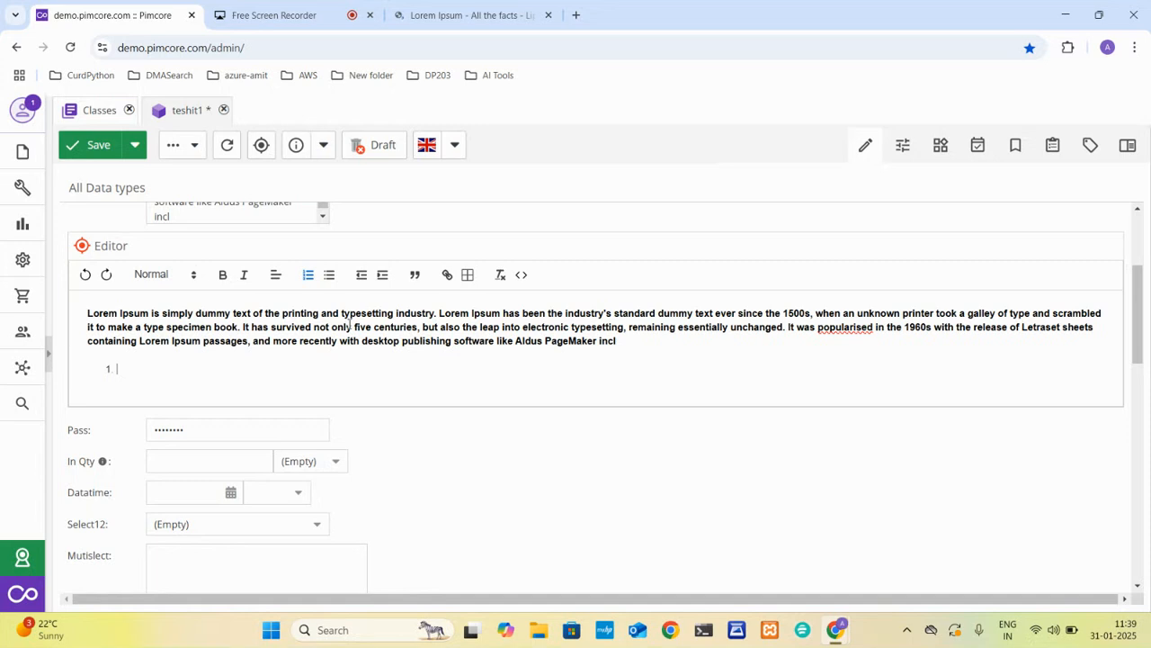
{"action": "type", "text": "dsf"}
{"action": "key", "text": "Return"}
{"action": "type", "text": "dsfds"}
{"action": "key", "text": "Return"}
{"action": "type", "text": "dsfdsf"}
{"action": "key", "text": "Return"}
{"action": "type", "text": "dsfds"}
{"action": "key", "text": "Return"}
{"action": "type", "text": "dsfds"}
{"action": "key", "text": "Return"}
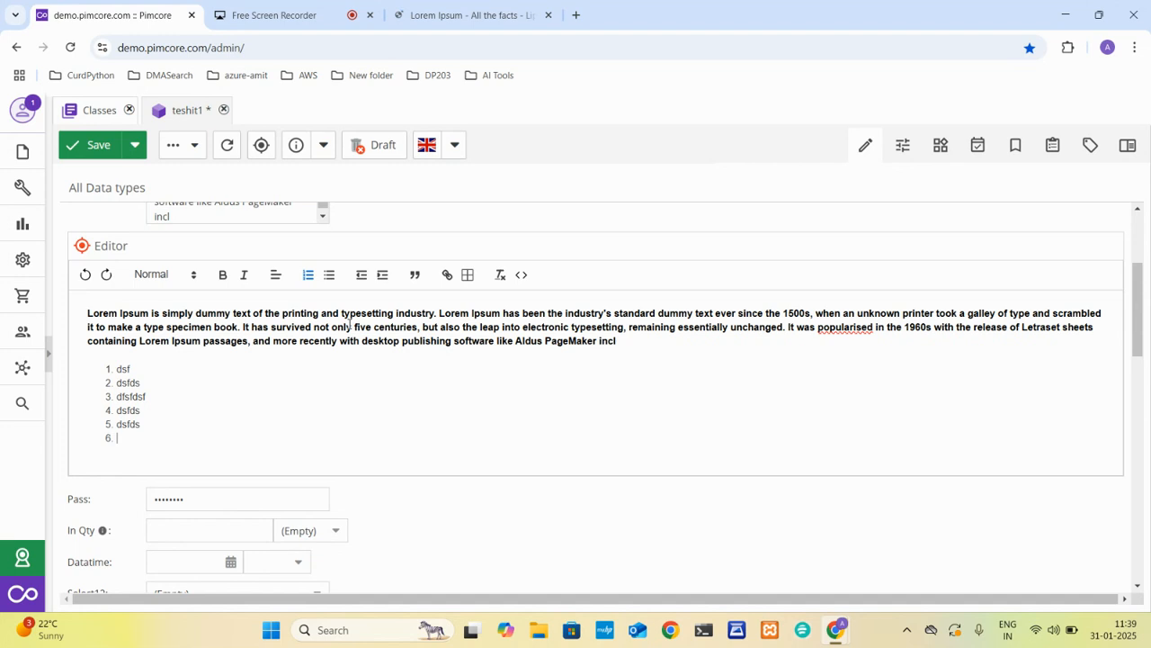
Enter a password in the Pass field and set In Qty to 45 km.
{"action": "scroll", "coordinate": [350, 326], "scroll_direction": "down", "scroll_amount": 2}
{"action": "left_click", "coordinate": [185, 335]}
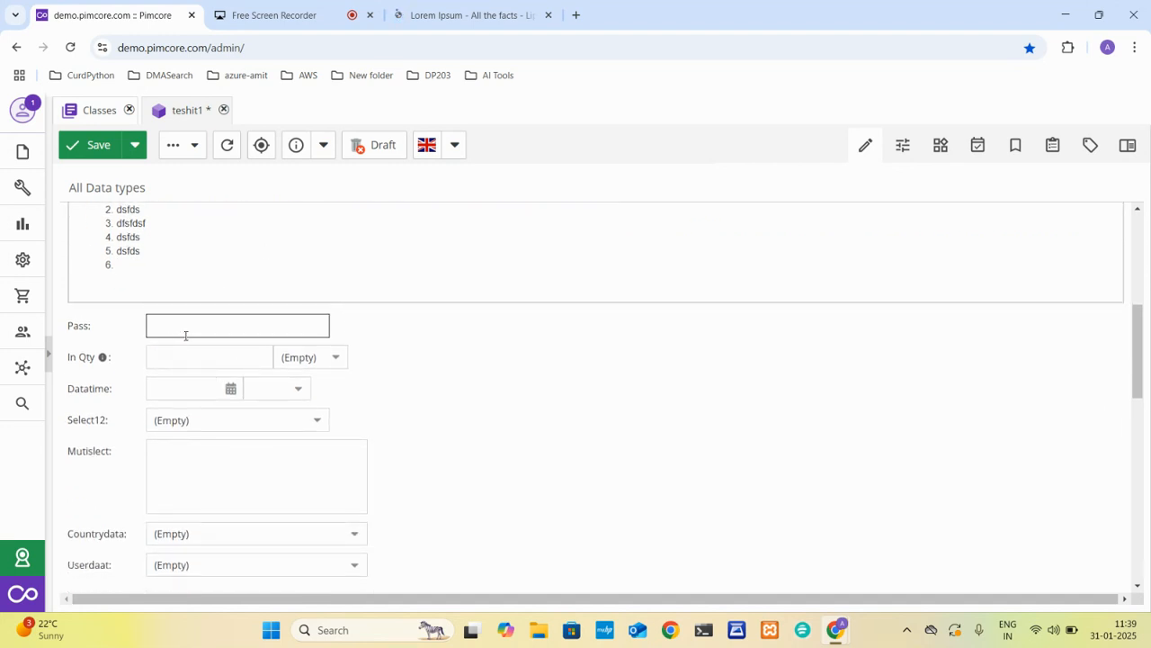
{"action": "left_click", "coordinate": [181, 360]}
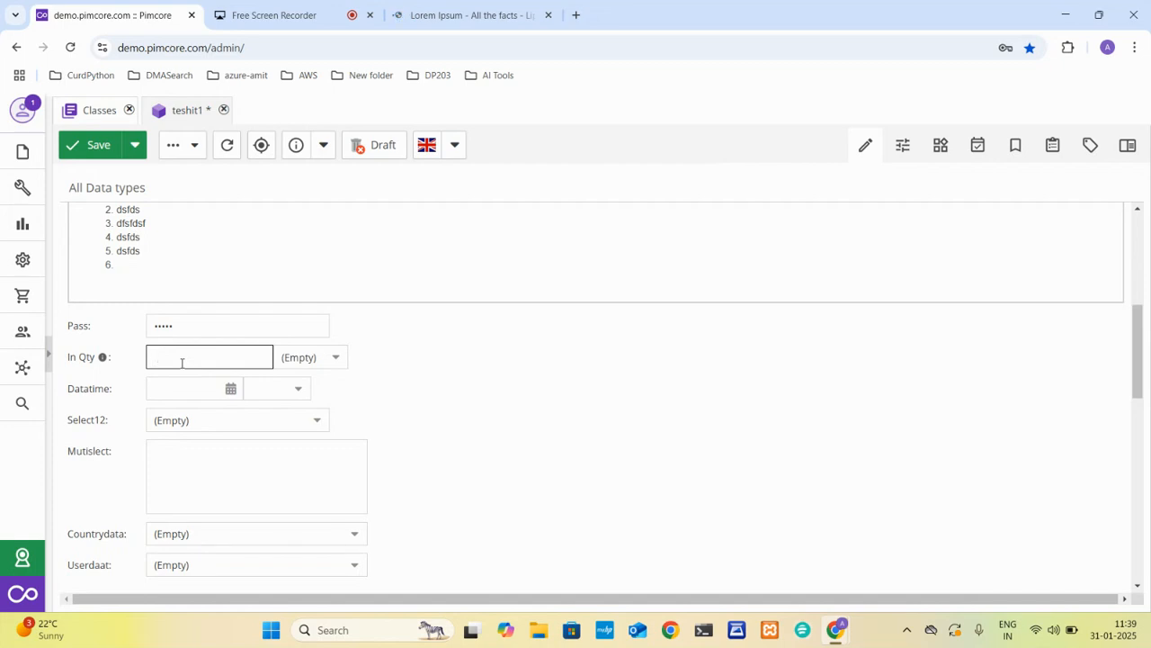
{"action": "mouse_move", "coordinate": [100, 359]}
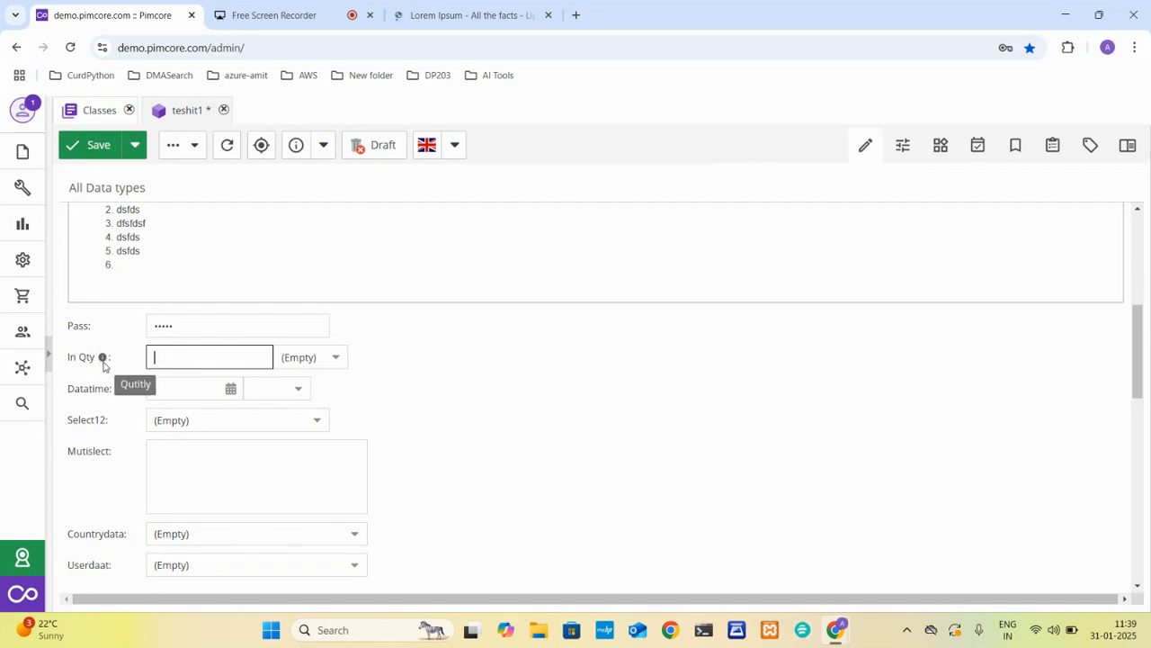
{"action": "left_click", "coordinate": [332, 360]}
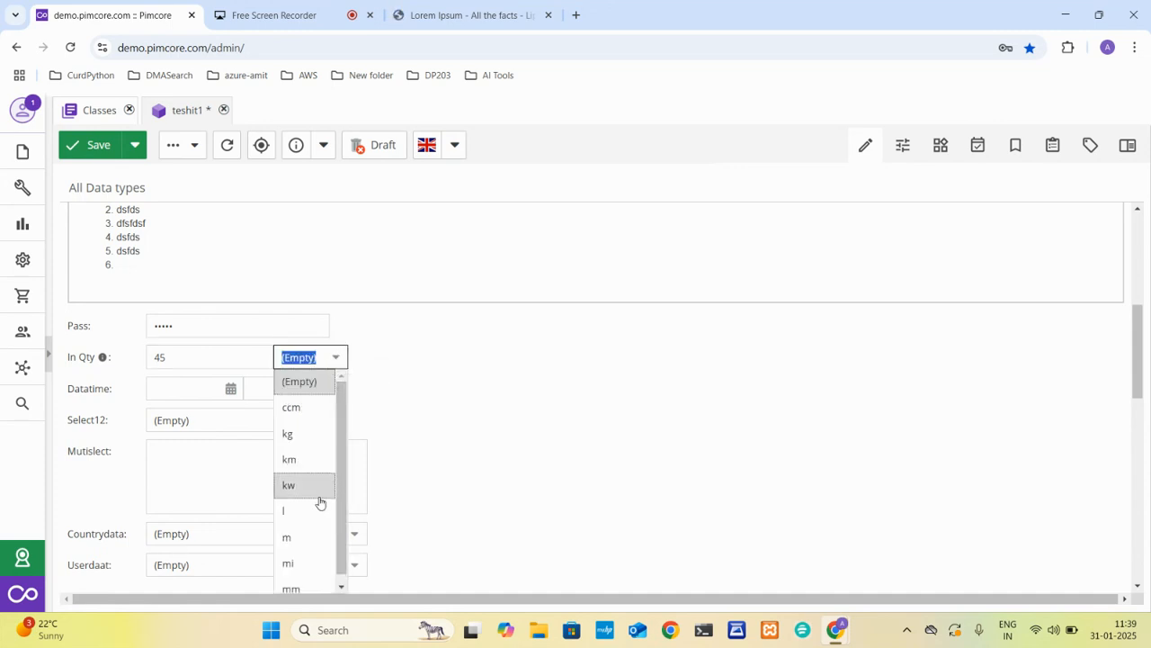
{"action": "scroll", "coordinate": [316, 502], "scroll_direction": "down", "scroll_amount": 1}
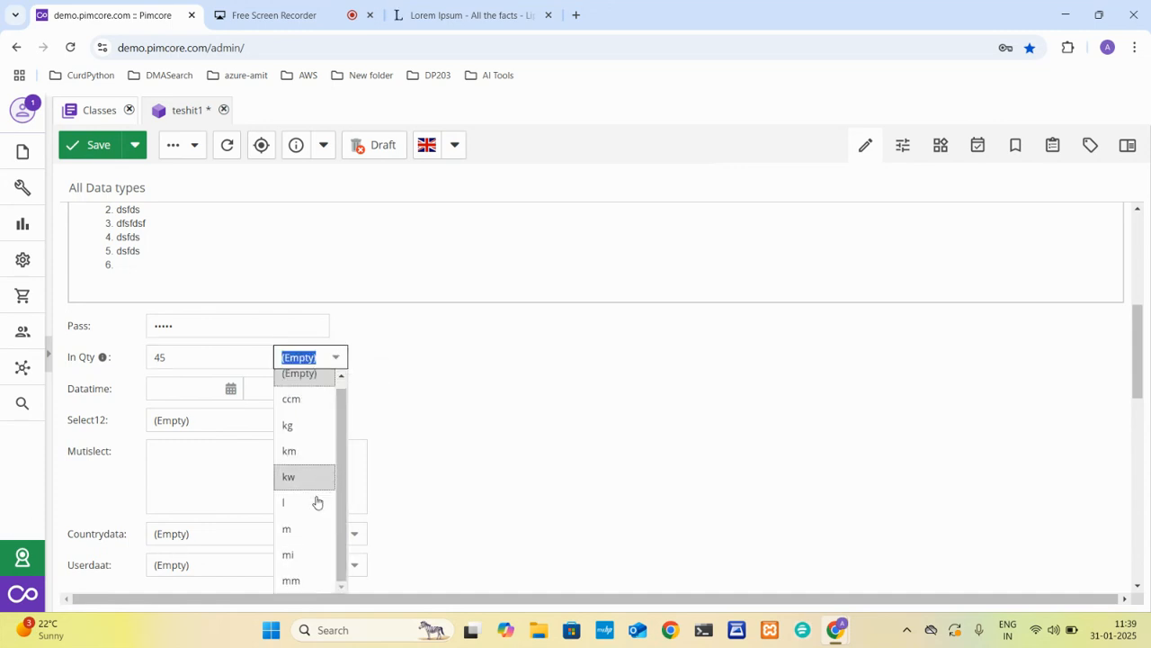
{"action": "left_click", "coordinate": [290, 452]}
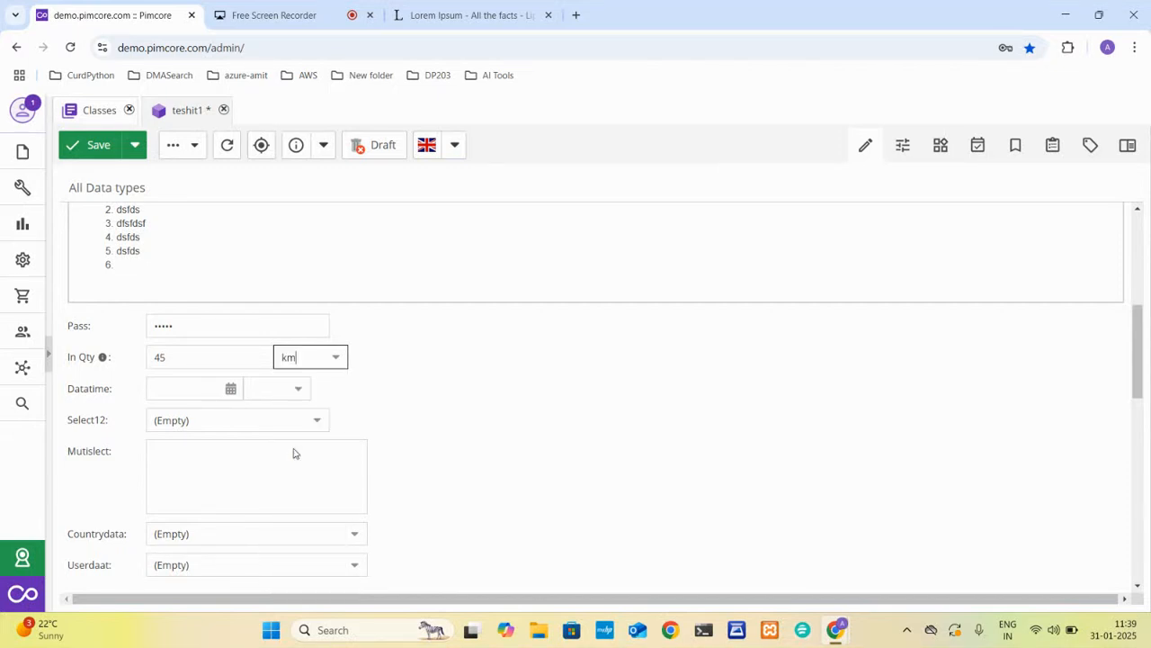
Set the Datatime field to 2025-01-23 at 01:15.
{"action": "left_click", "coordinate": [229, 396]}
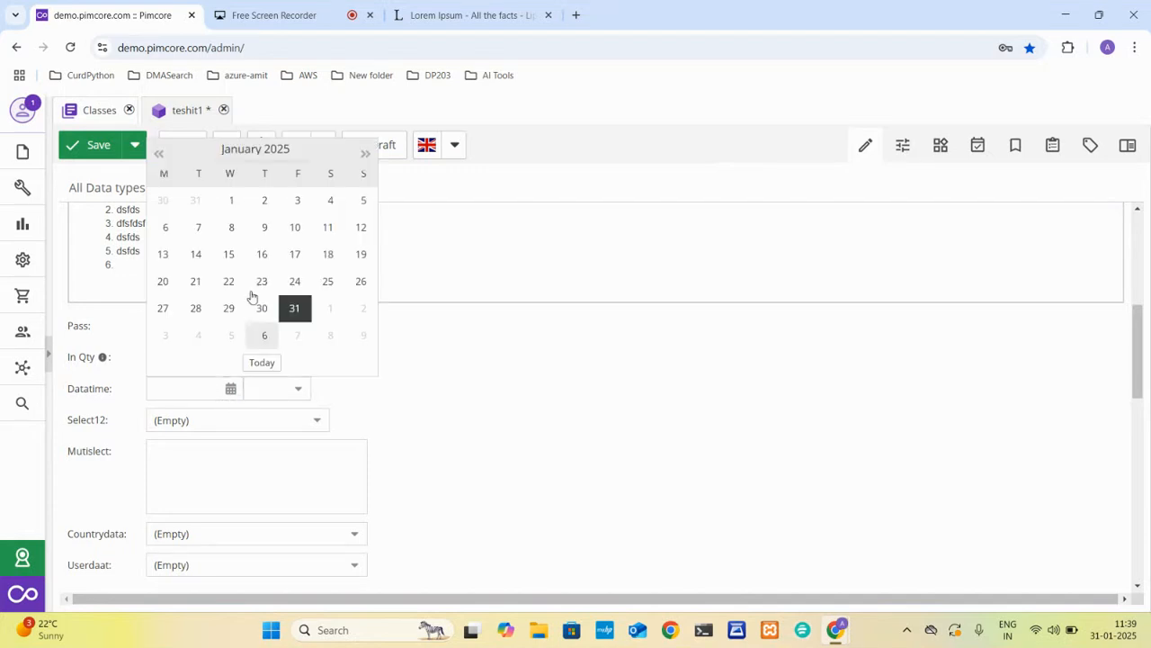
{"action": "left_click", "coordinate": [260, 278]}
{"action": "left_click", "coordinate": [298, 389]}
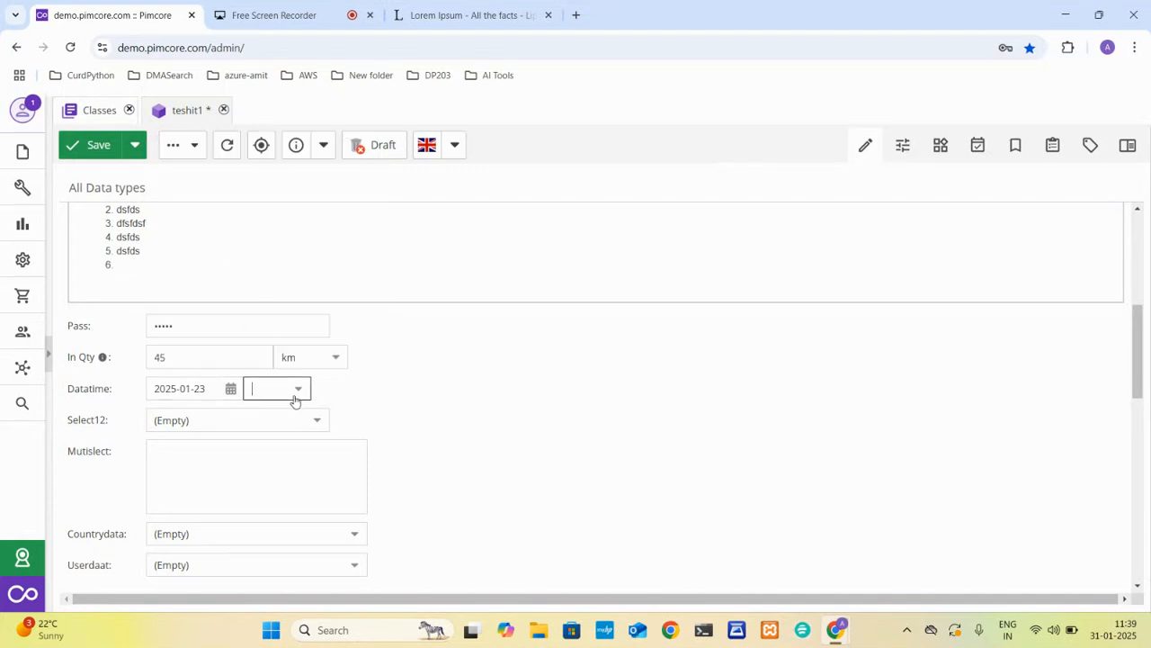
{"action": "left_click", "coordinate": [275, 288]}
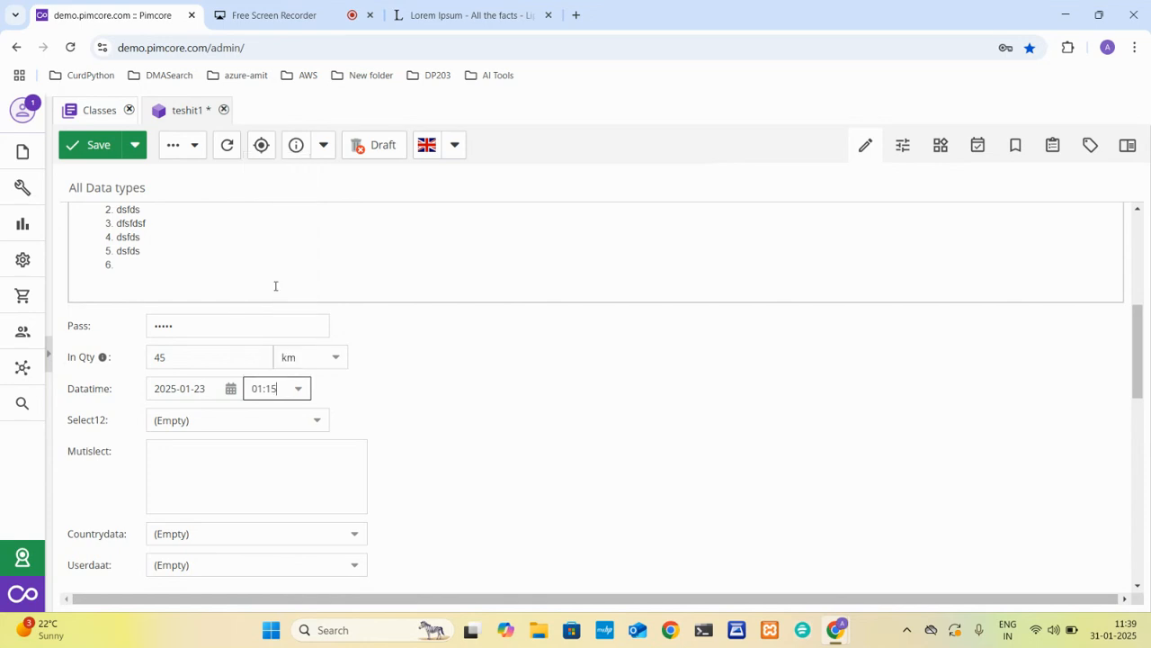
Check which options the Select12 field offers.
{"action": "left_click", "coordinate": [305, 422]}
{"action": "left_click", "coordinate": [318, 428]}
{"action": "left_click", "coordinate": [318, 428]}
{"action": "left_click", "coordinate": [318, 428]}
{"action": "left_click", "coordinate": [318, 428]}
{"action": "left_click", "coordinate": [317, 428]}
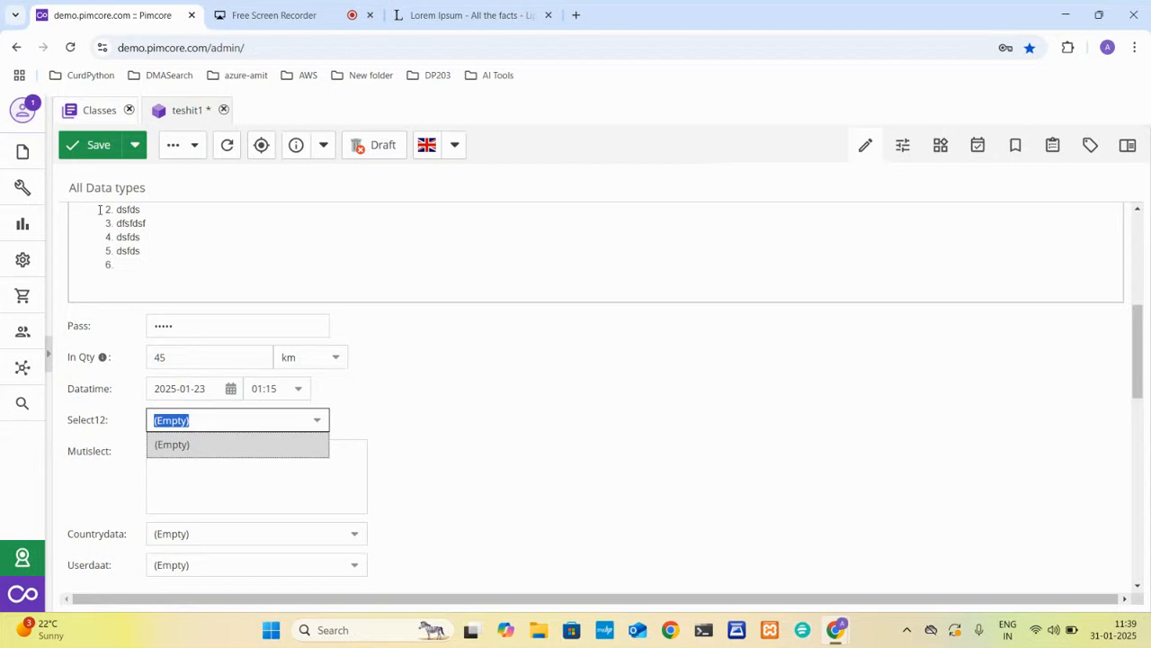
Save the teshit1 object and return to the products class definition.
{"action": "left_click", "coordinate": [86, 112]}
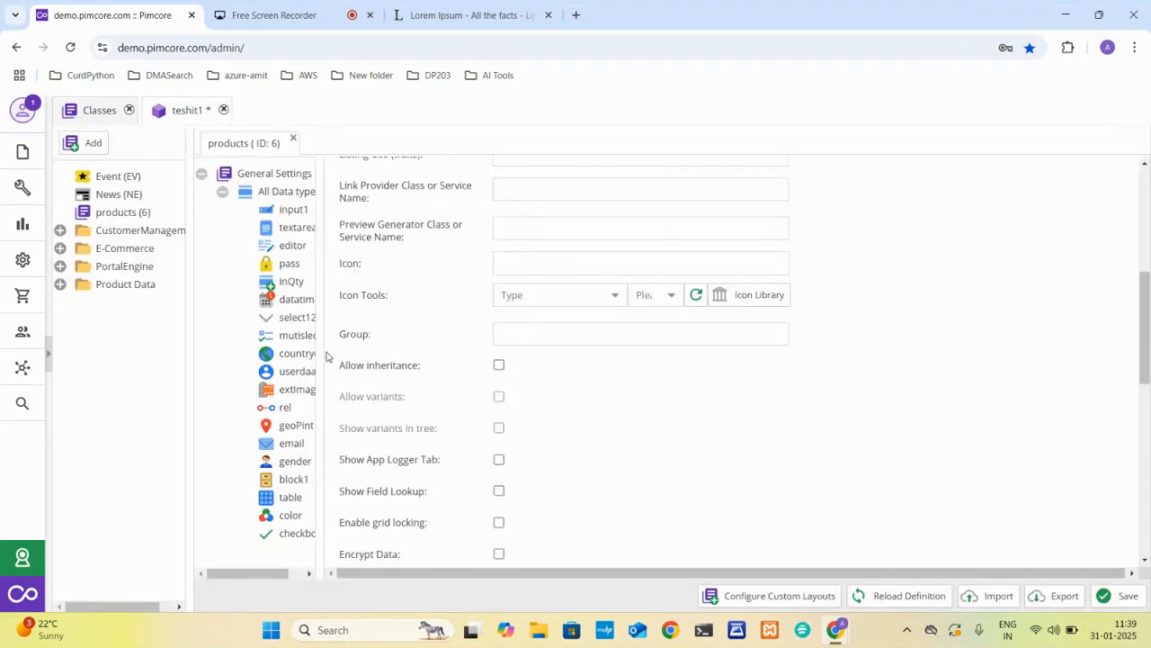
{"action": "left_click", "coordinate": [188, 111]}
{"action": "left_click", "coordinate": [100, 147]}
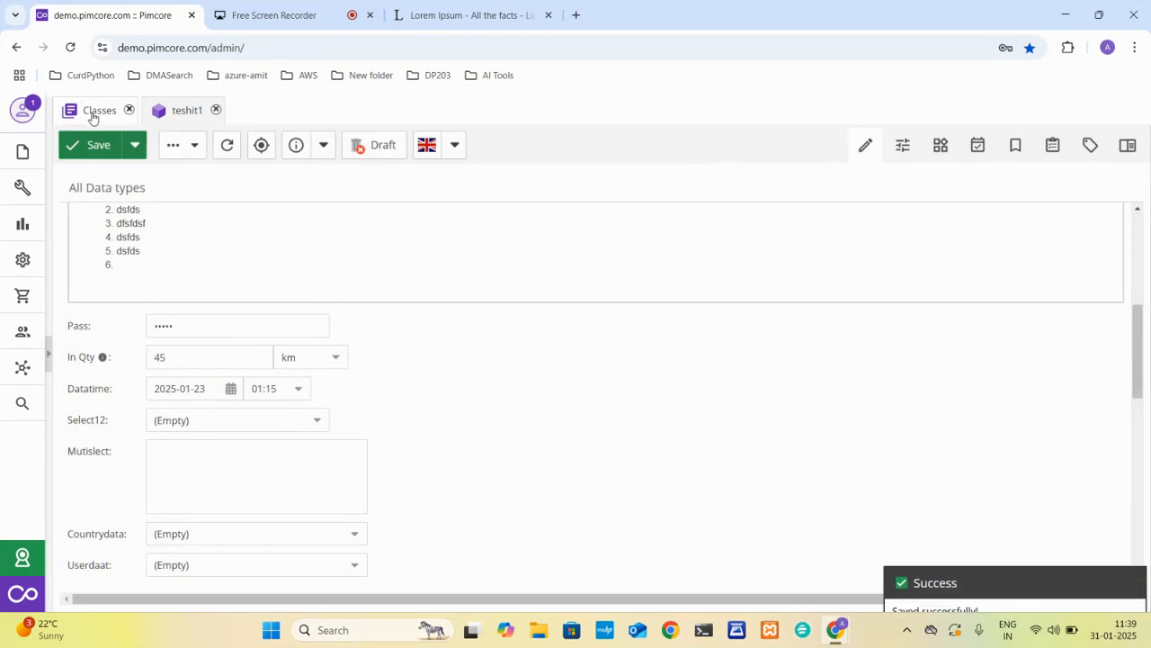
{"action": "left_click", "coordinate": [92, 111]}
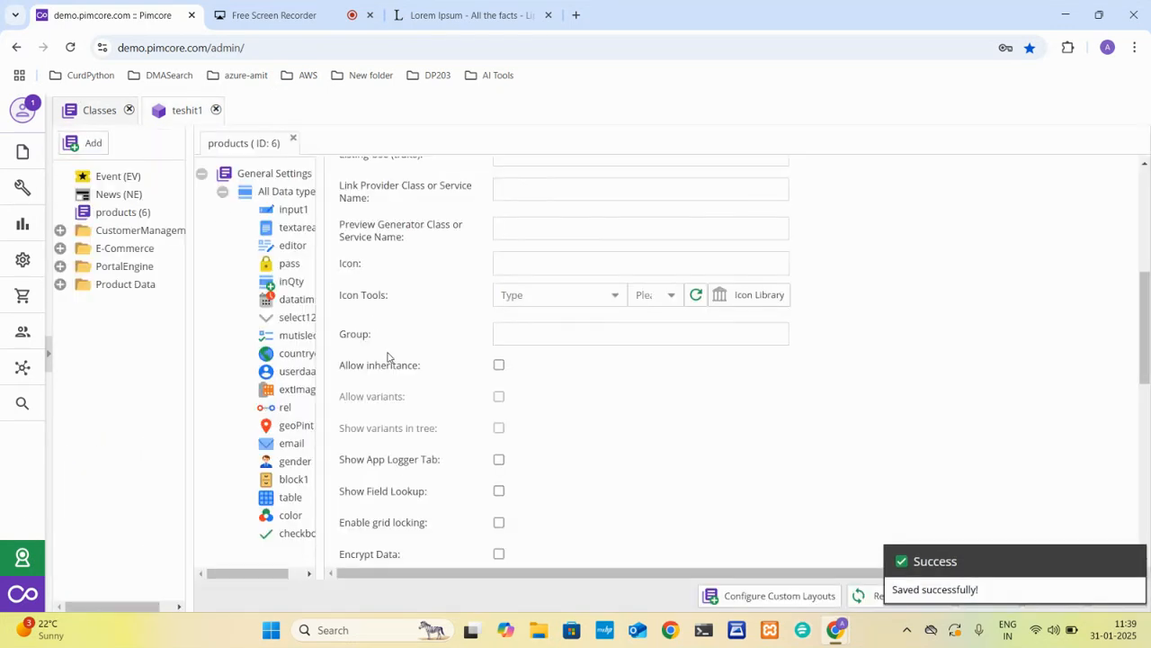
Add the selection options test1, test2 and test3 to the select12 field of the products class.
{"action": "left_click", "coordinate": [286, 320]}
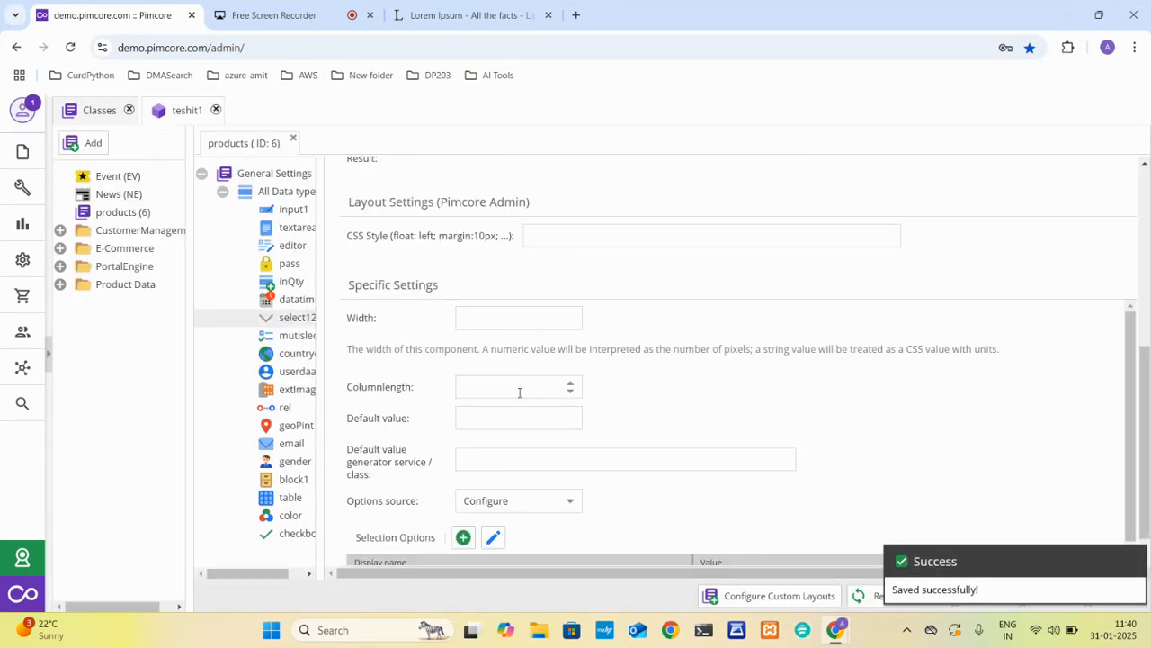
{"action": "scroll", "coordinate": [515, 389], "scroll_direction": "down", "scroll_amount": 1}
{"action": "left_click", "coordinate": [463, 524]}
{"action": "scroll", "coordinate": [460, 531], "scroll_direction": "down", "scroll_amount": 1}
{"action": "left_click", "coordinate": [439, 515]}
{"action": "type", "text": "test"}
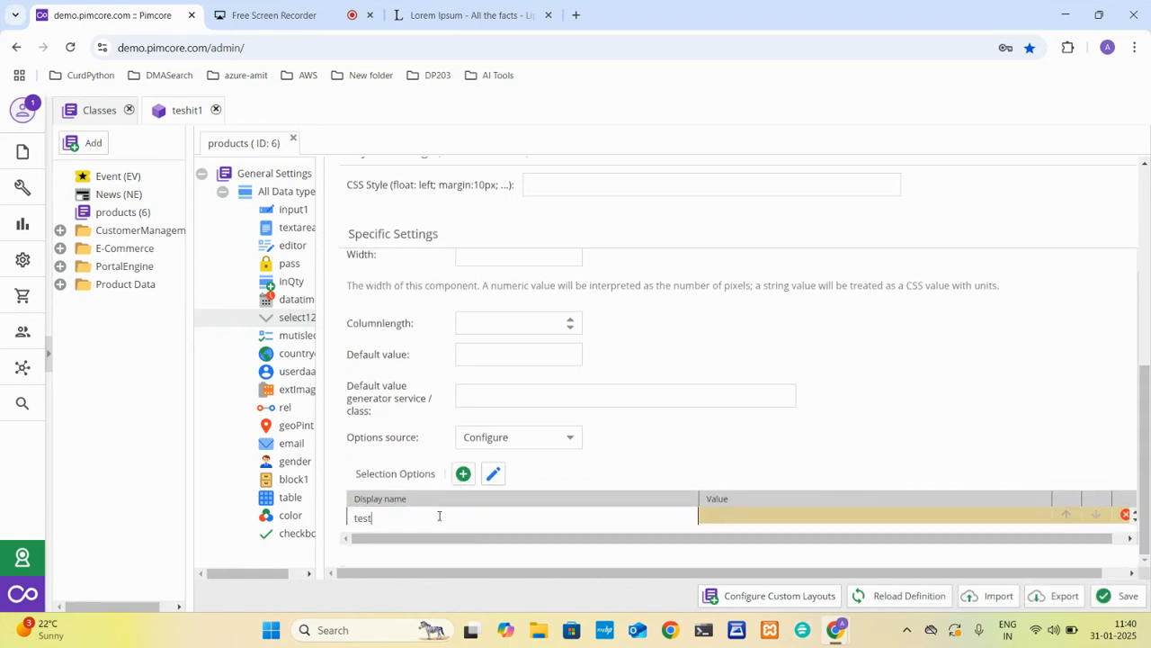
{"action": "type", "text": "1"}
{"action": "left_click", "coordinate": [464, 473]}
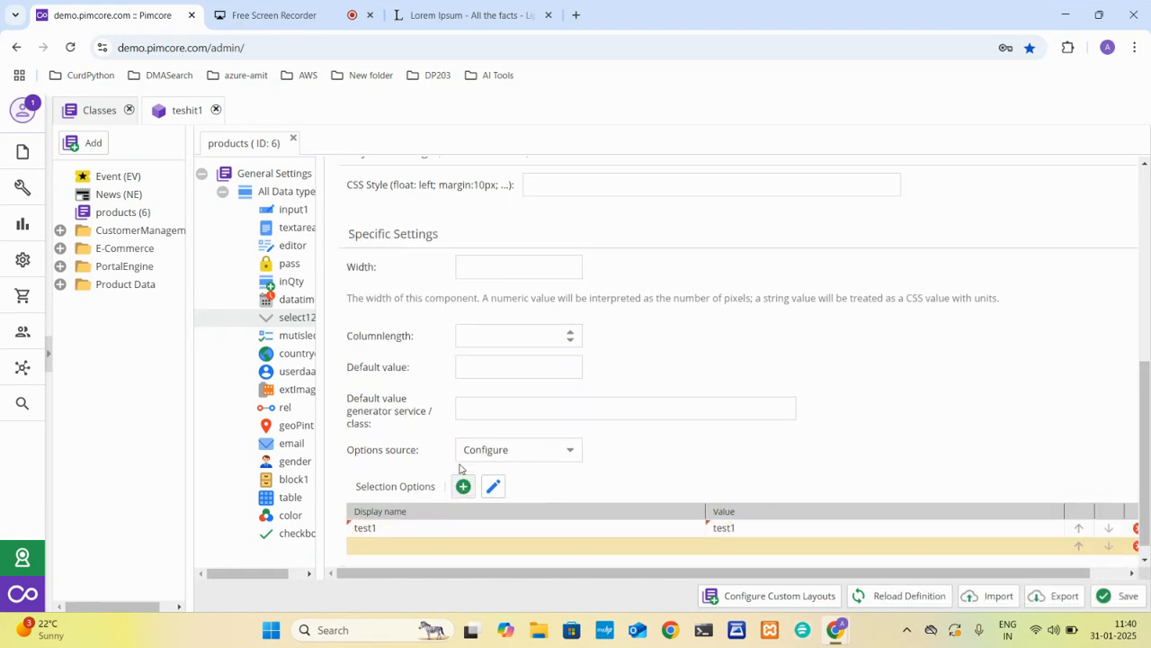
{"action": "left_click", "coordinate": [409, 529]}
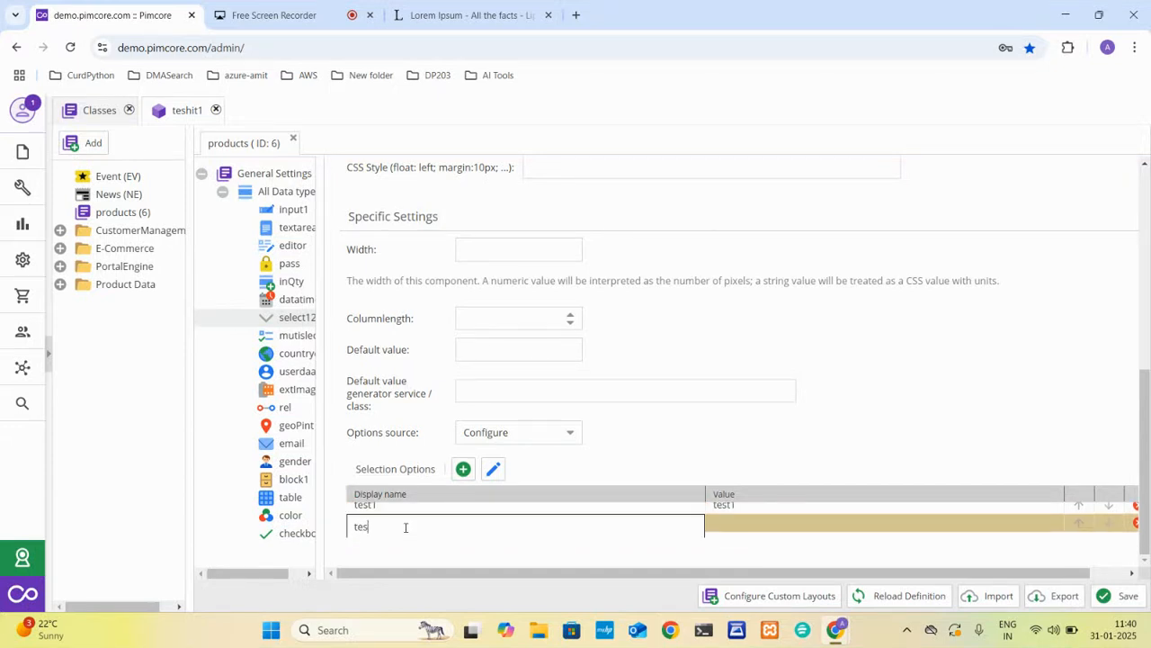
{"action": "left_click", "coordinate": [463, 469]}
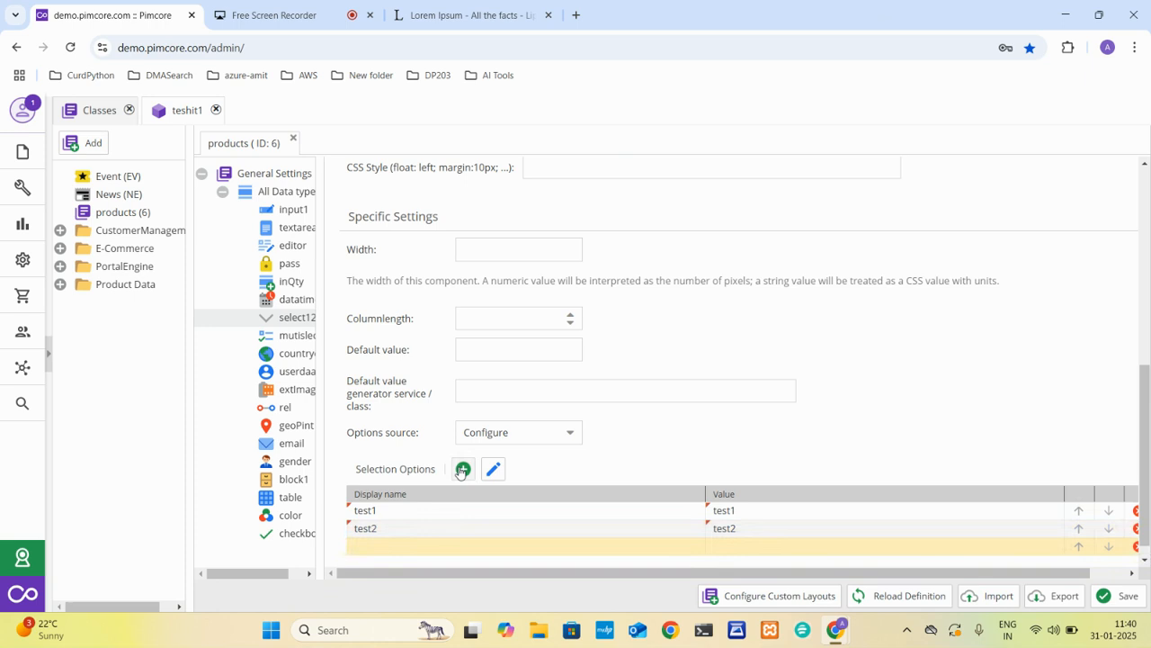
{"action": "left_click", "coordinate": [409, 530]}
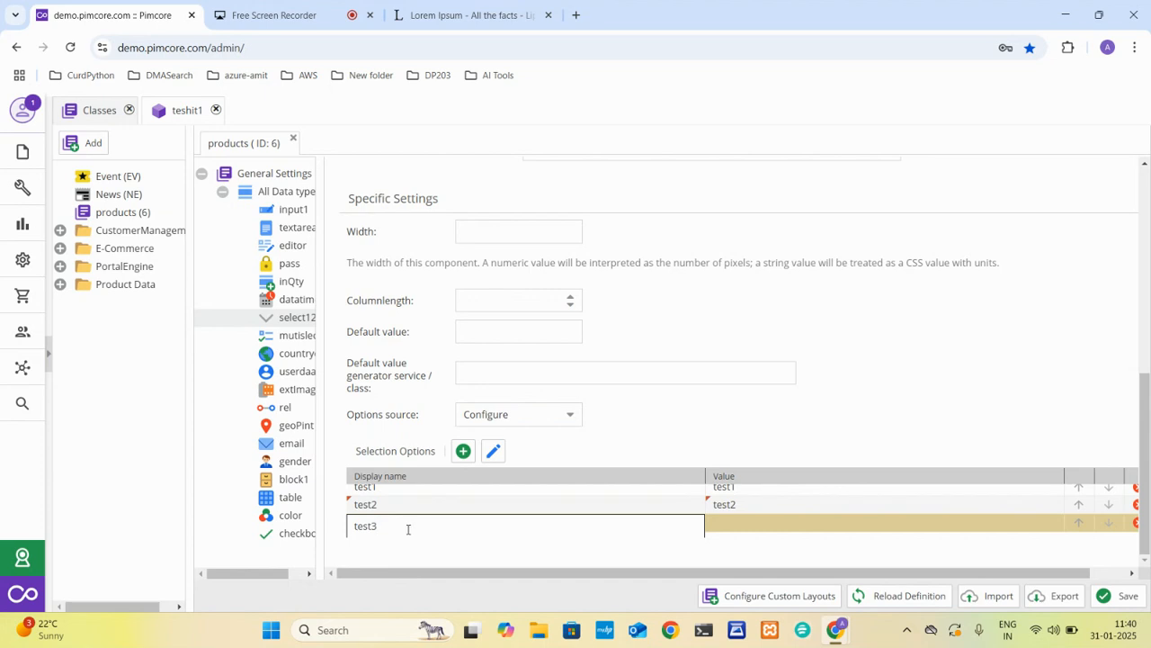
Add the selection options lsi2, list2 and list3 to the mutislect field of the products class.
{"action": "left_click", "coordinate": [285, 340]}
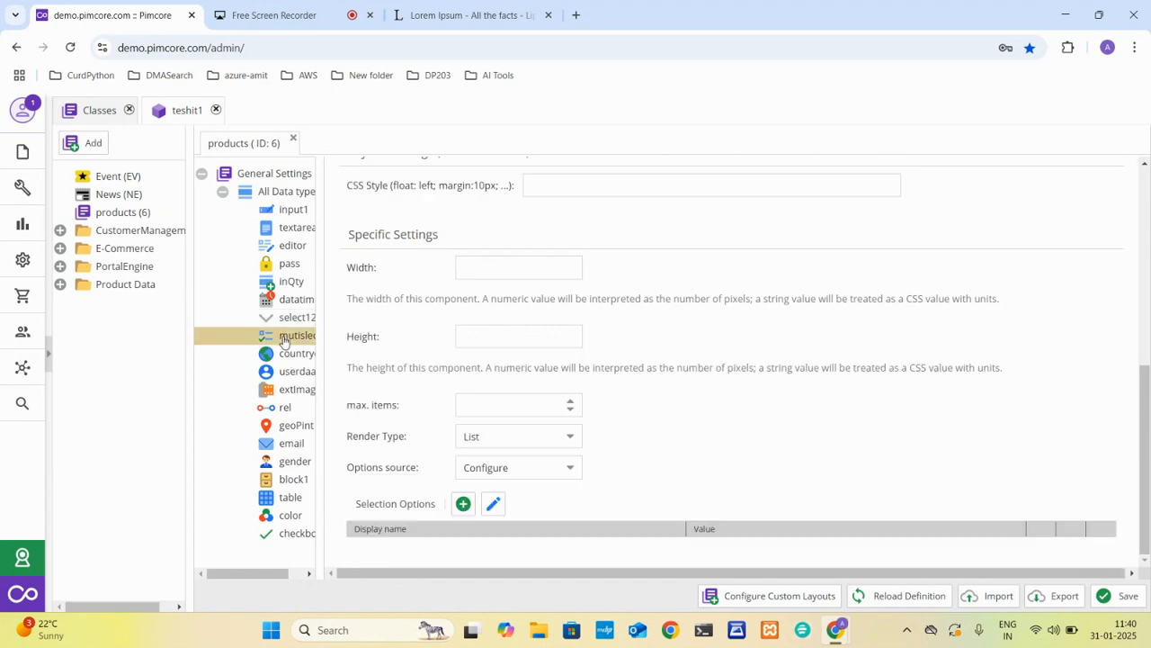
{"action": "left_click", "coordinate": [462, 504]}
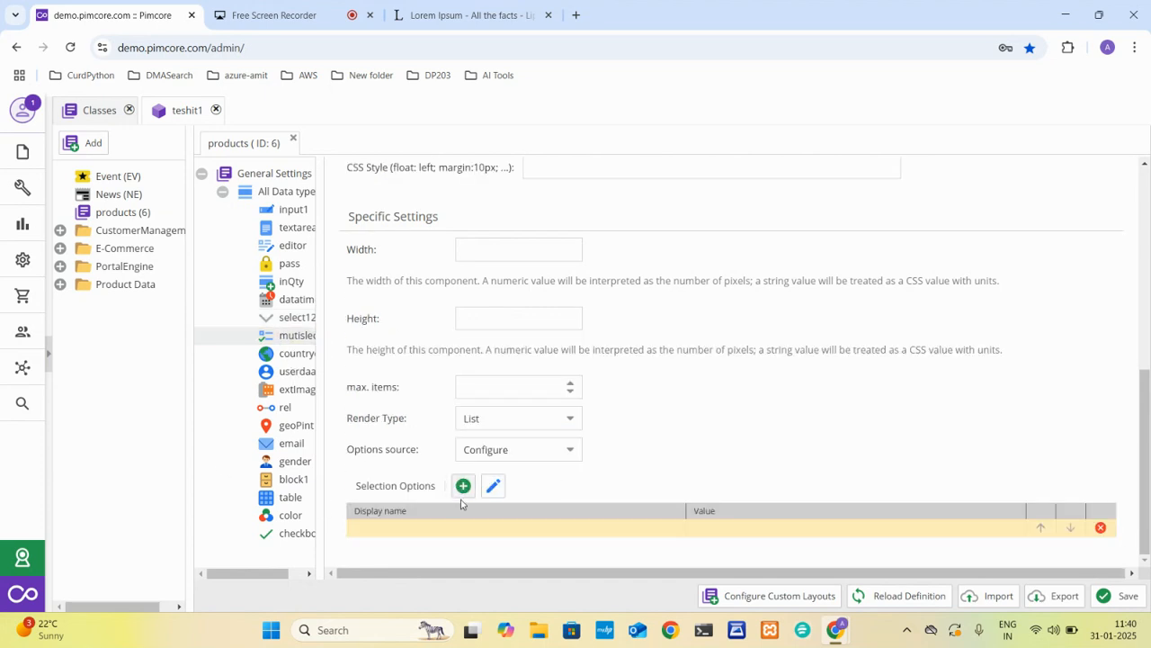
{"action": "left_click", "coordinate": [428, 528]}
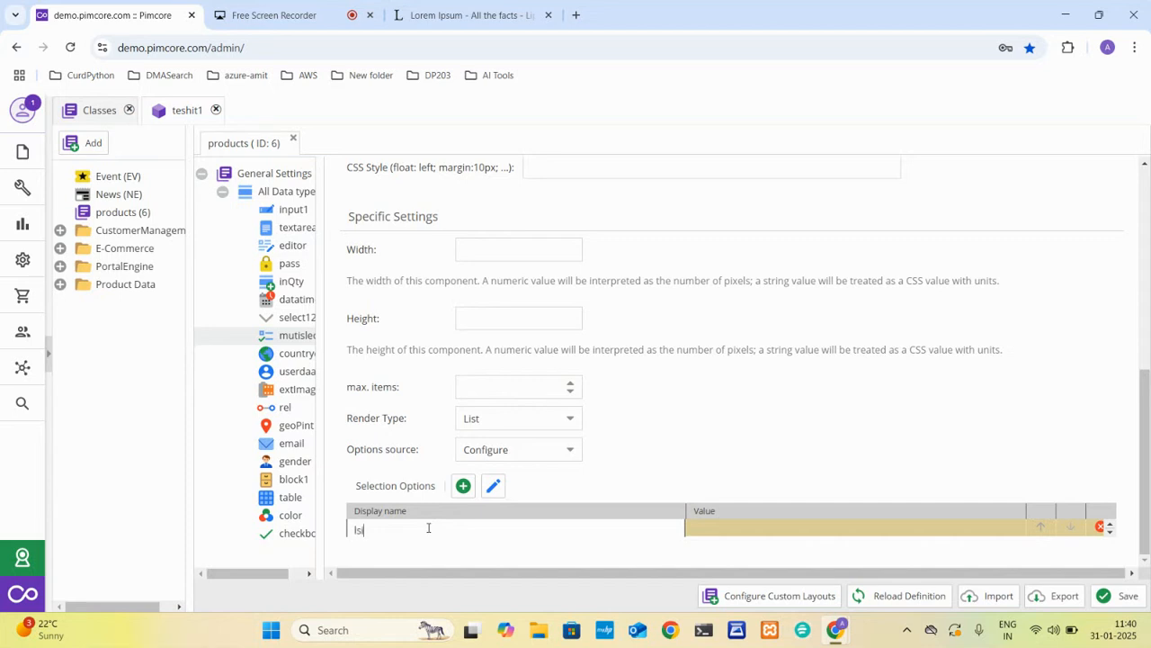
{"action": "type", "text": "lsi2"}
{"action": "key", "text": "Return"}
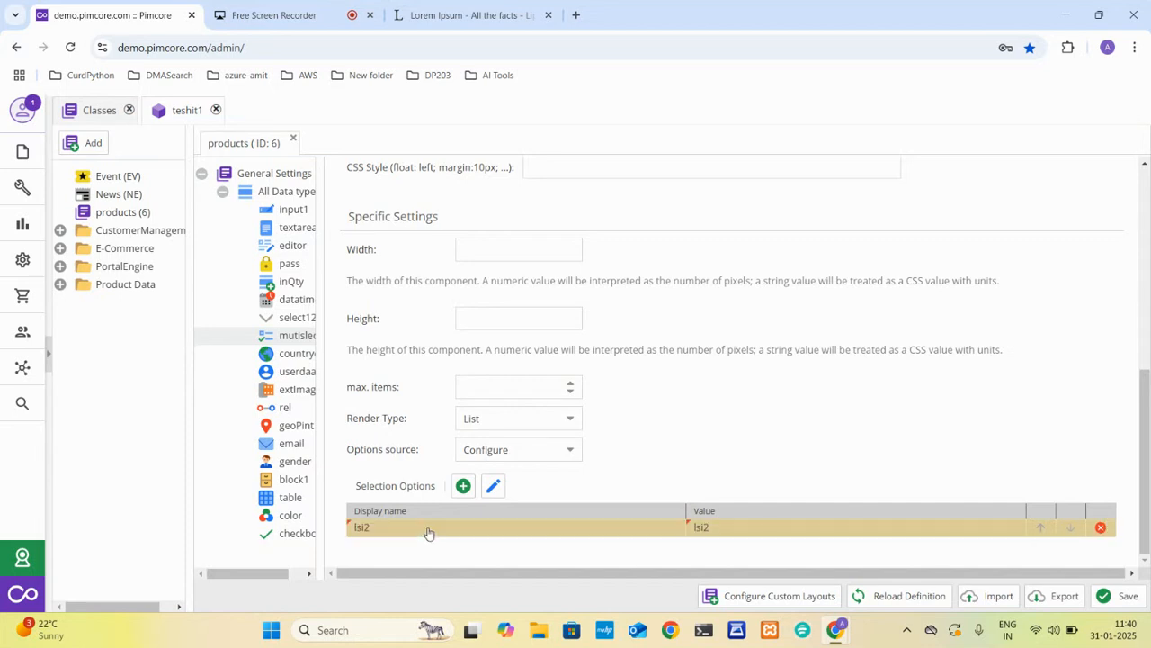
{"action": "left_click", "coordinate": [463, 485]}
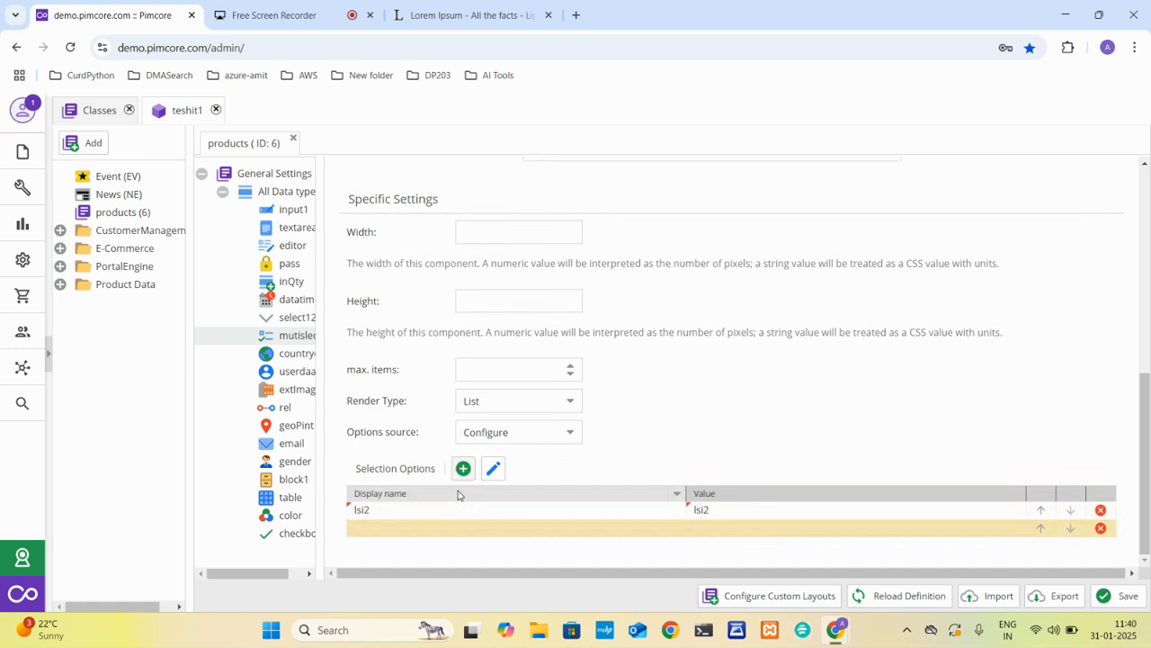
{"action": "left_click", "coordinate": [432, 522]}
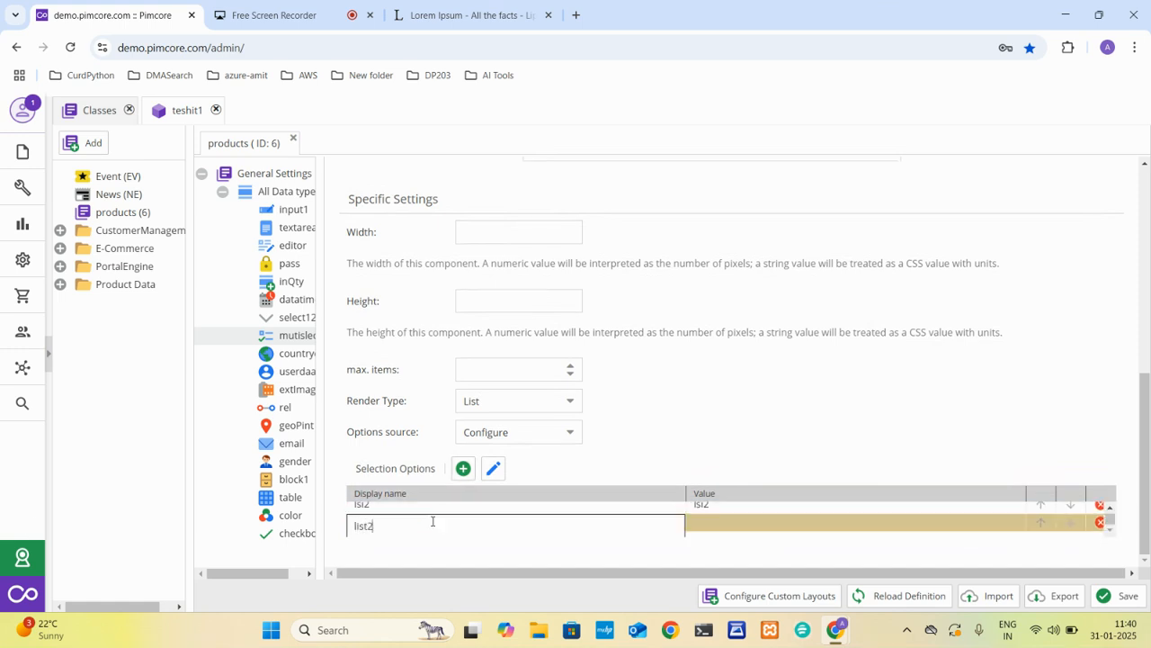
{"action": "left_click", "coordinate": [464, 468]}
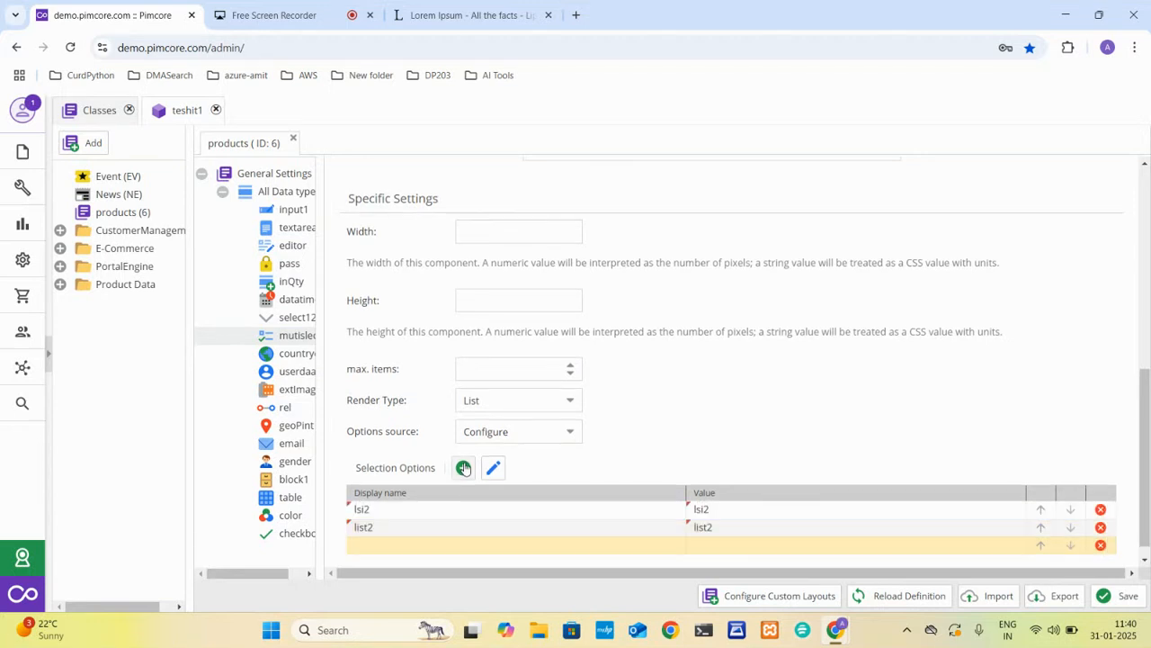
{"action": "left_click", "coordinate": [396, 551]}
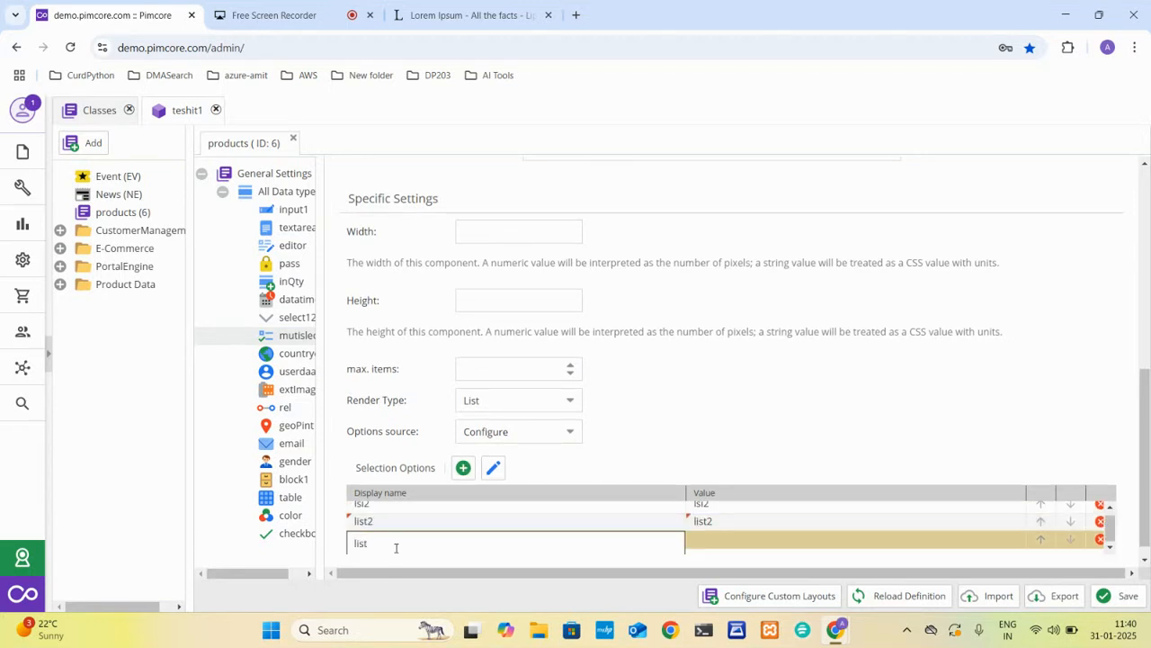
{"action": "type", "text": "list3"}
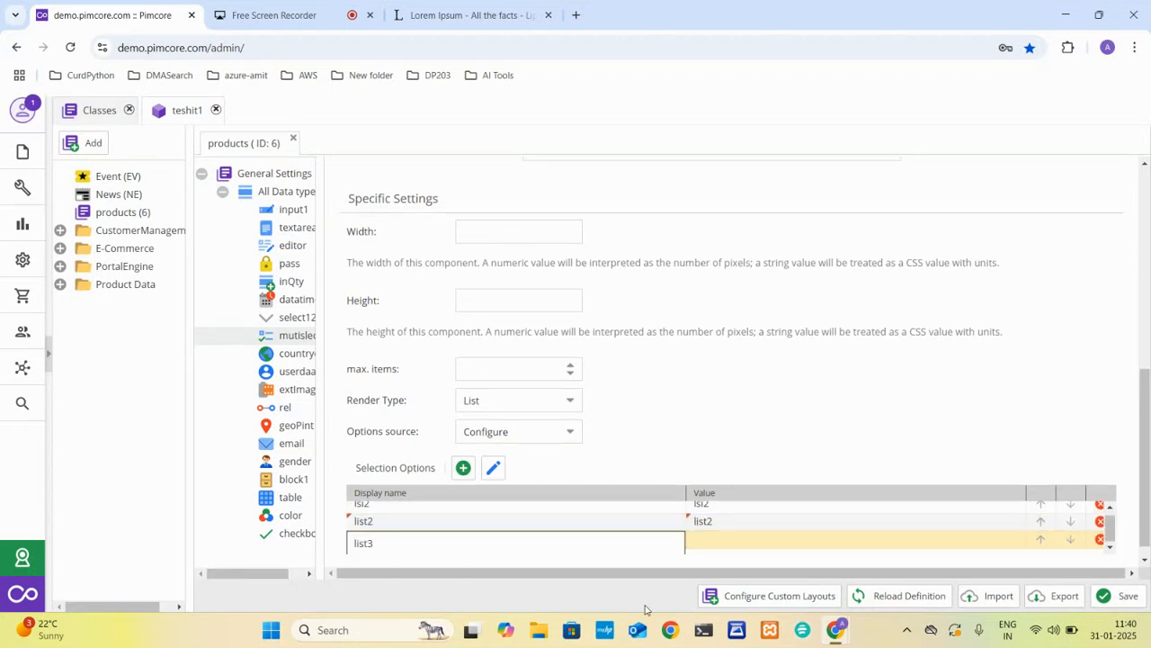
Save the products class definition and reload the teshit1 object.
{"action": "left_click", "coordinate": [1112, 599]}
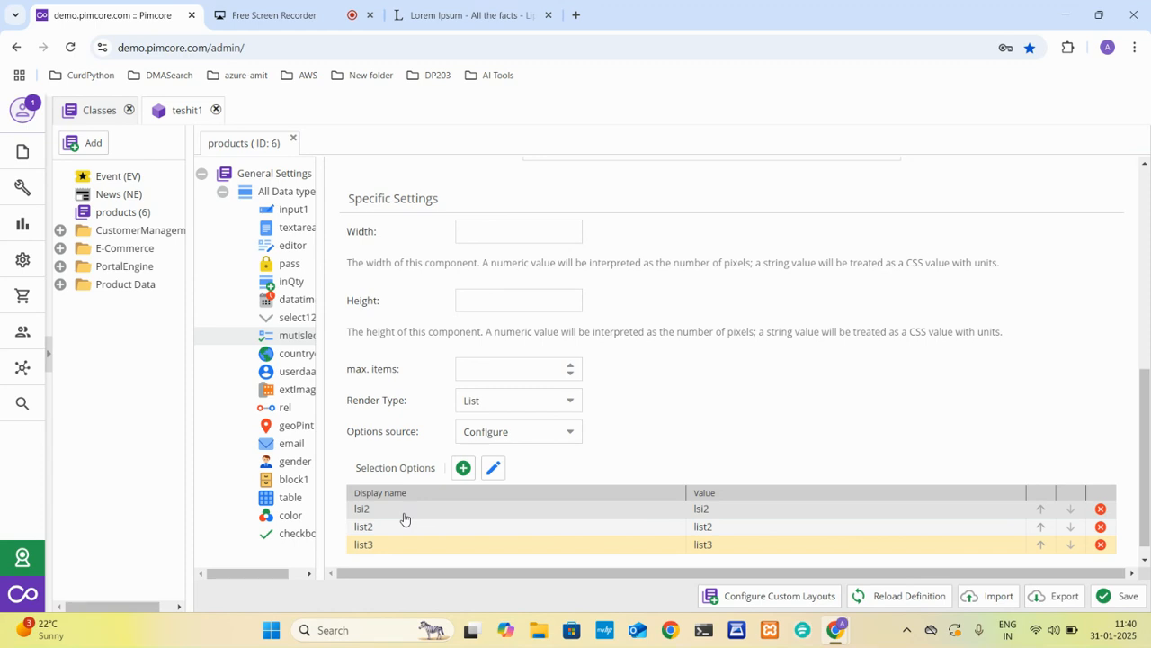
{"action": "left_click", "coordinate": [180, 119]}
{"action": "left_click", "coordinate": [227, 145]}
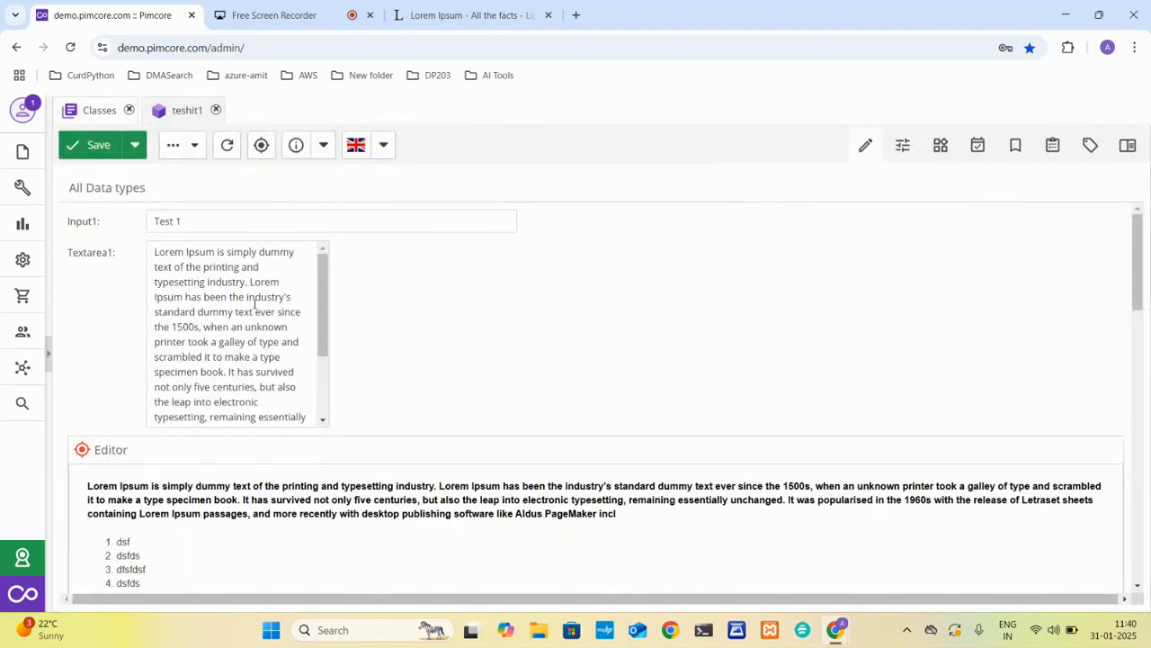
Set Select12 to test1 and pick the lsi2, list2 and list3 entries in the Mutislect field.
{"action": "scroll", "coordinate": [255, 304], "scroll_direction": "down", "scroll_amount": 2}
{"action": "scroll", "coordinate": [380, 333], "scroll_direction": "down", "scroll_amount": 5}
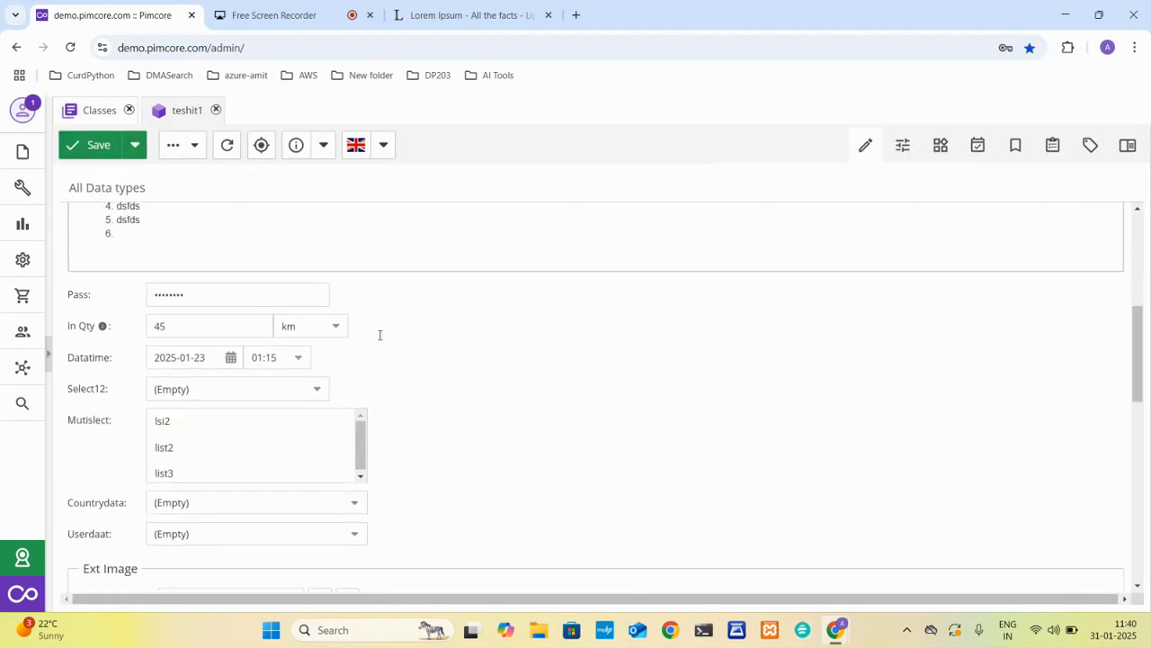
{"action": "scroll", "coordinate": [285, 393], "scroll_direction": "down", "scroll_amount": 2}
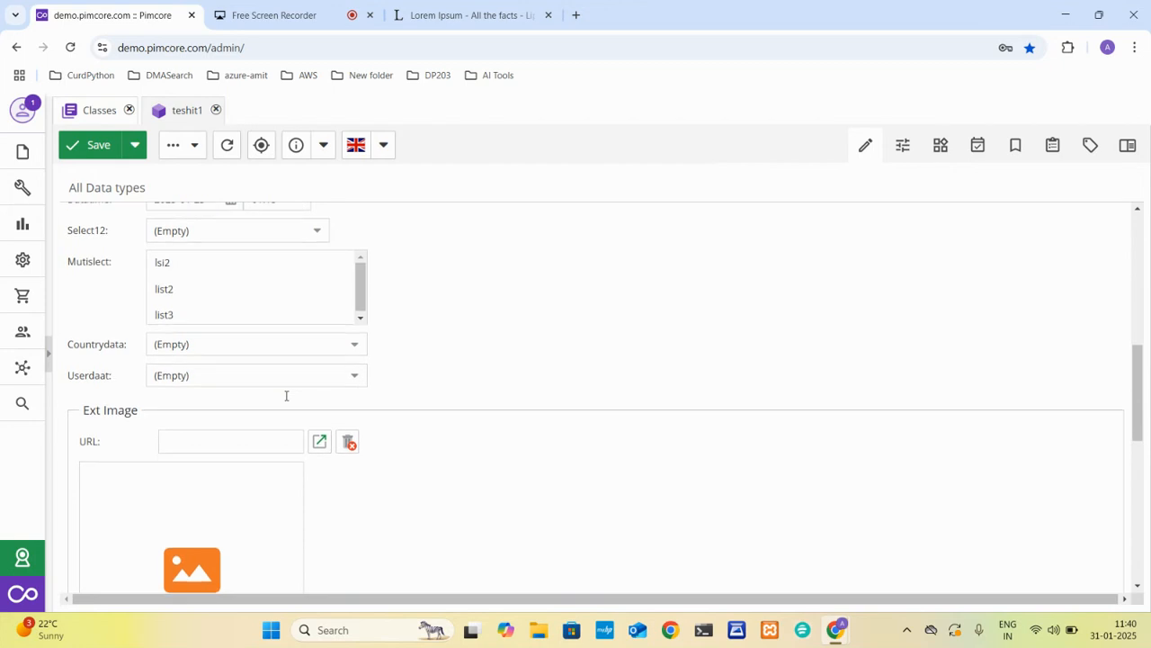
{"action": "scroll", "coordinate": [300, 385], "scroll_direction": "up", "scroll_amount": 1}
{"action": "left_click", "coordinate": [319, 325]}
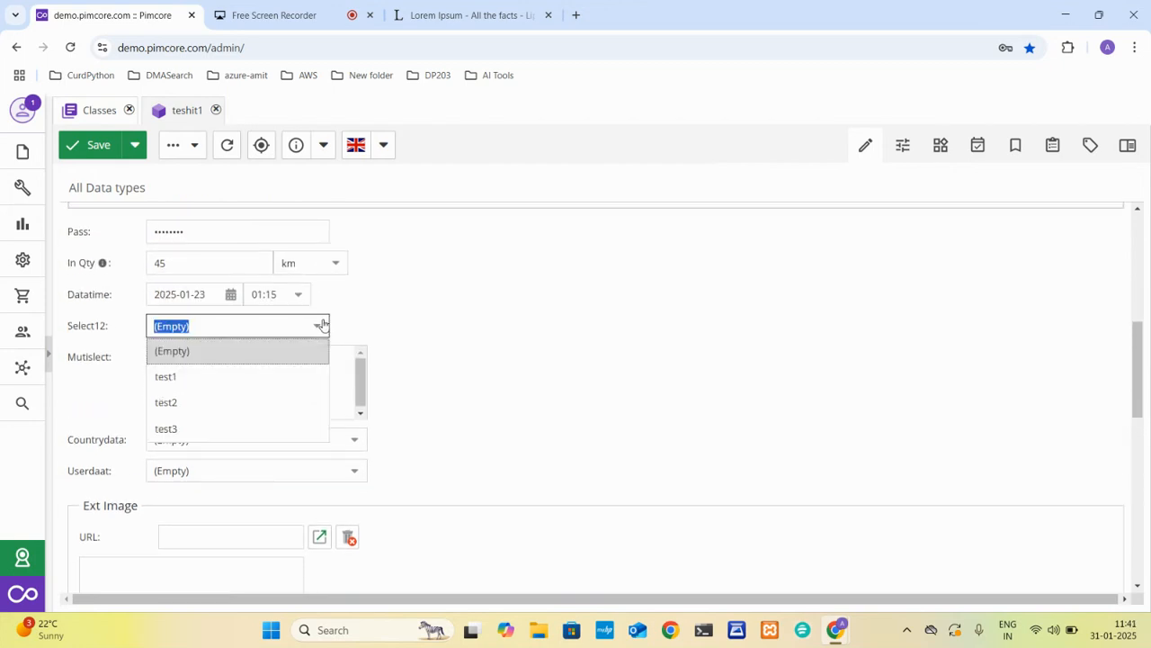
{"action": "left_click", "coordinate": [191, 377]}
{"action": "left_click", "coordinate": [247, 369]}
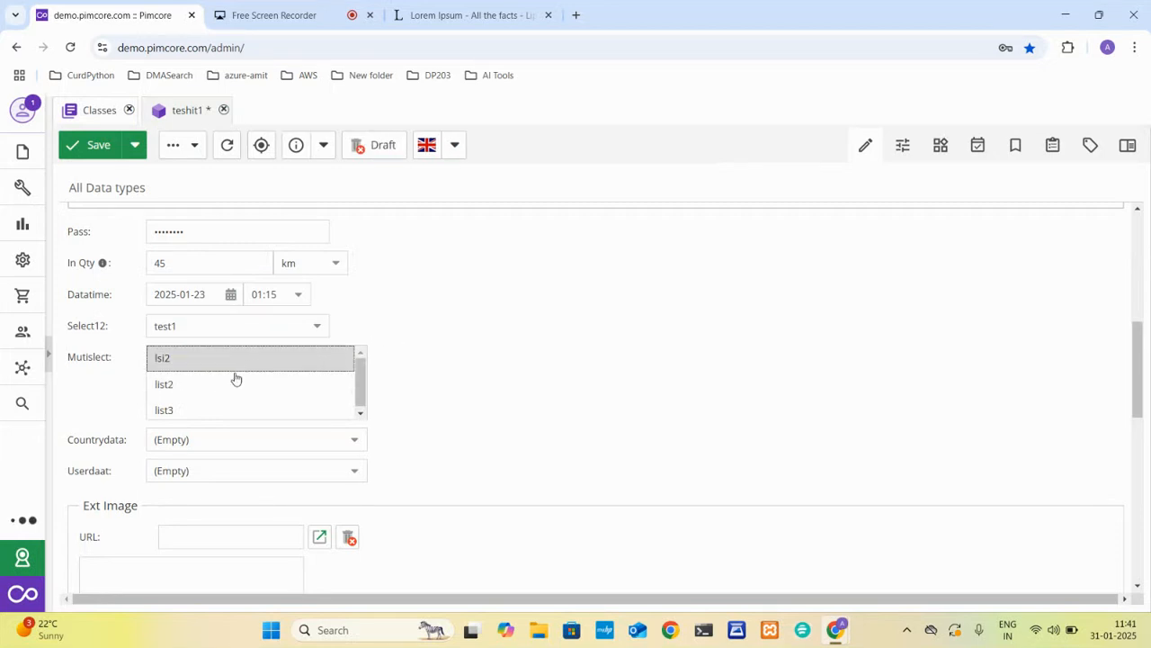
{"action": "left_click", "coordinate": [199, 387]}
{"action": "left_click", "coordinate": [266, 412], "text": "ctrl"}
Filter the Countrydata options by "ind" to choose a matching country, and set Userdaat to Admin.
{"action": "left_click", "coordinate": [361, 441]}
{"action": "scroll", "coordinate": [299, 333], "scroll_direction": "down", "scroll_amount": 15}
{"action": "scroll", "coordinate": [299, 332], "scroll_direction": "down", "scroll_amount": 20}
{"action": "scroll", "coordinate": [299, 332], "scroll_direction": "down", "scroll_amount": 5}
{"action": "scroll", "coordinate": [298, 333], "scroll_direction": "up", "scroll_amount": 17}
{"action": "scroll", "coordinate": [299, 333], "scroll_direction": "up", "scroll_amount": 20}
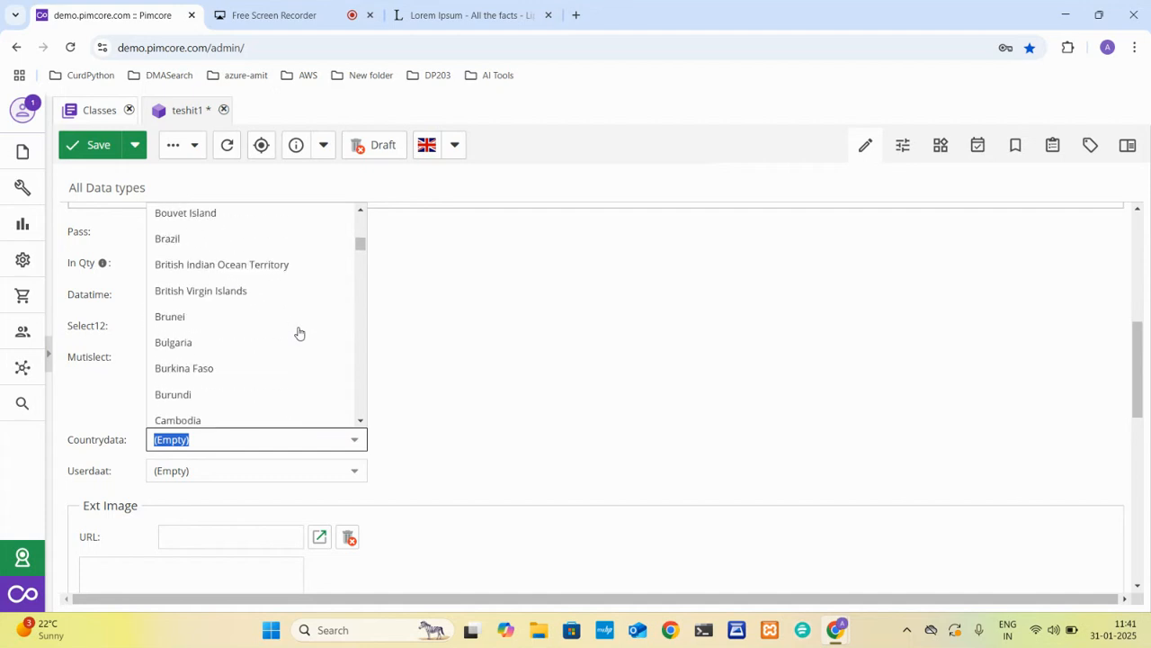
{"action": "scroll", "coordinate": [298, 333], "scroll_direction": "down", "scroll_amount": 3}
{"action": "type", "text": "in"}
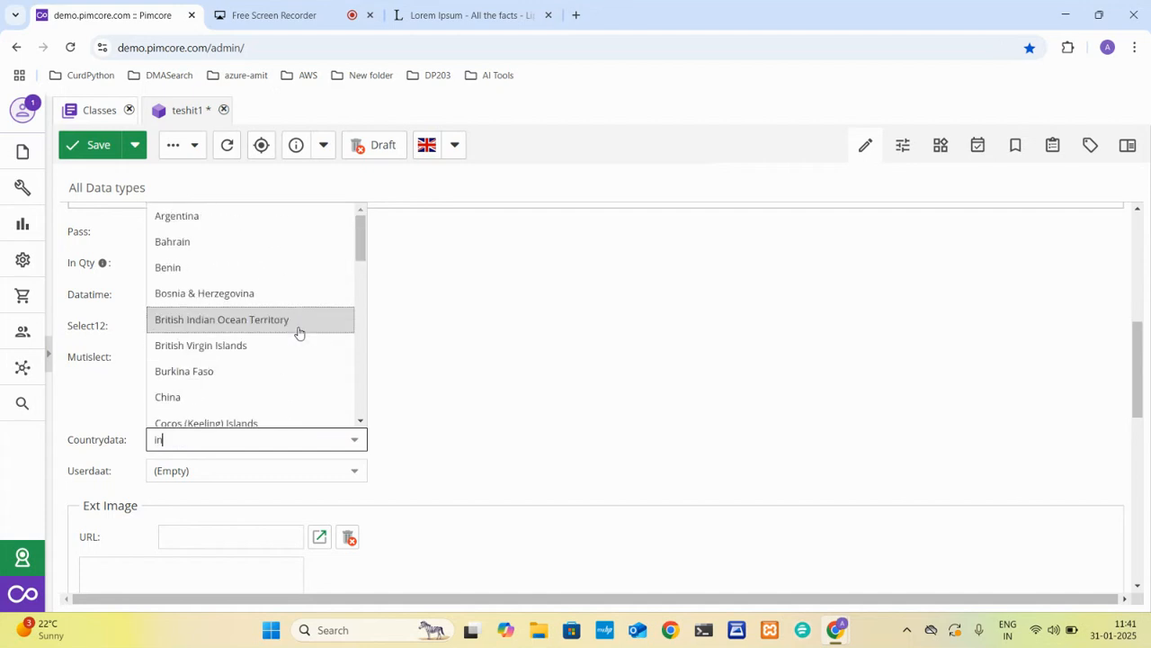
{"action": "type", "text": "d"}
{"action": "left_click", "coordinate": [186, 491]}
{"action": "left_click", "coordinate": [354, 477]}
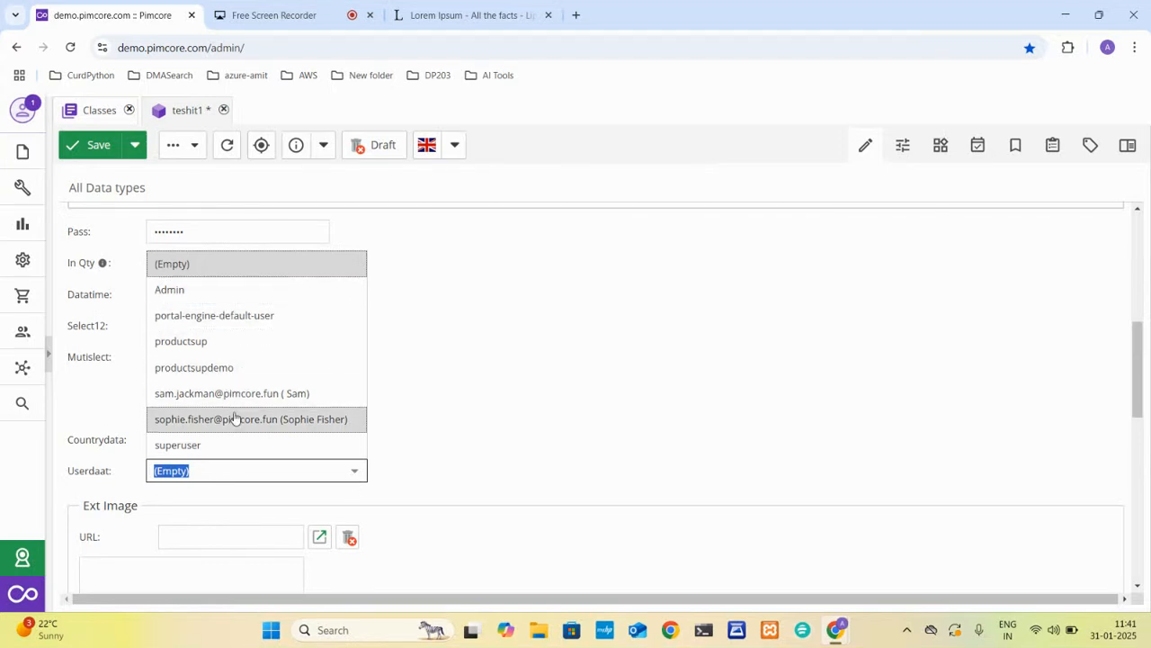
{"action": "left_click", "coordinate": [239, 291]}
Search the web for "dummy image url" to fill the Ext Image field and open the Lorem Picsum site.
{"action": "scroll", "coordinate": [424, 386], "scroll_direction": "down", "scroll_amount": 3}
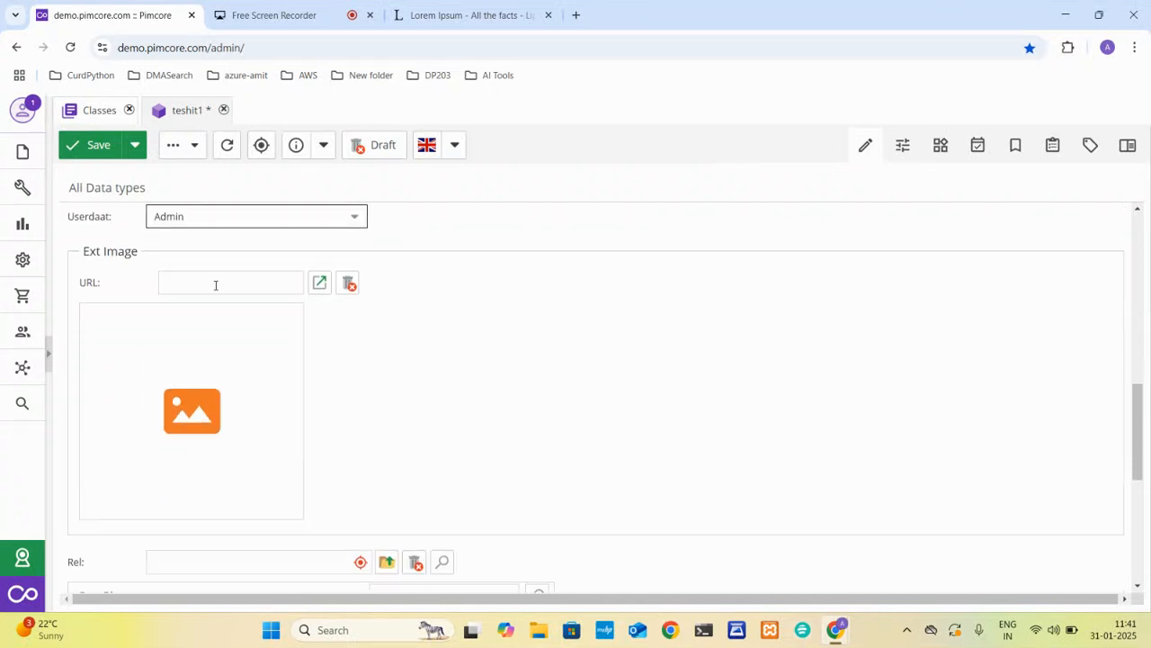
{"action": "left_click", "coordinate": [319, 284]}
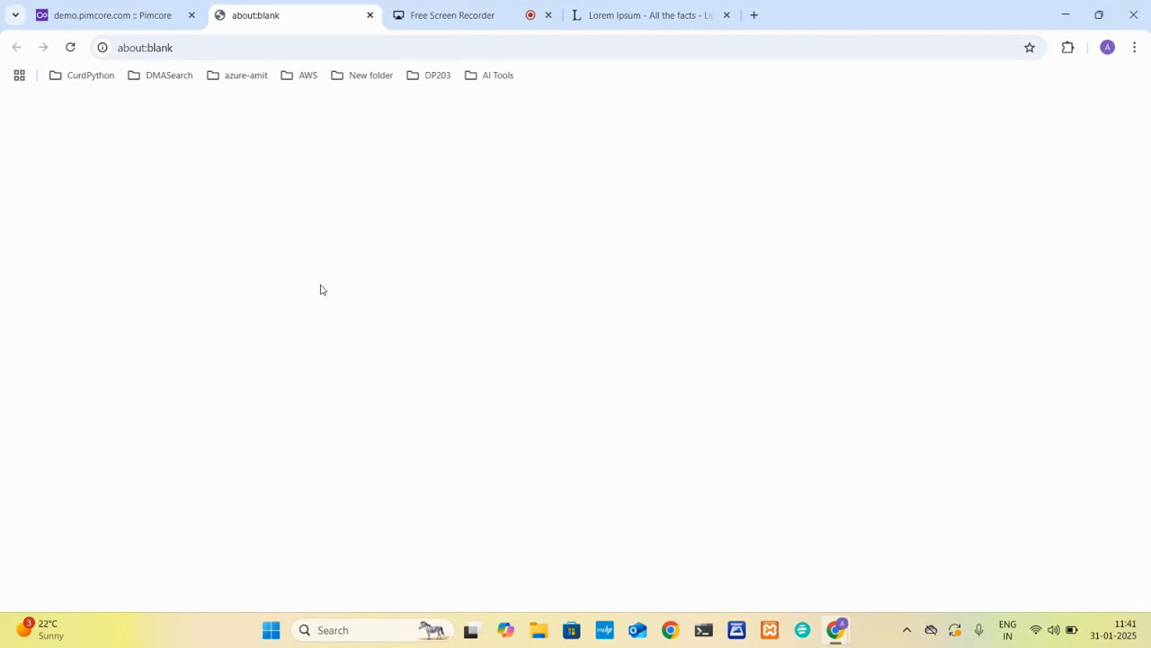
{"action": "left_click", "coordinate": [641, 11]}
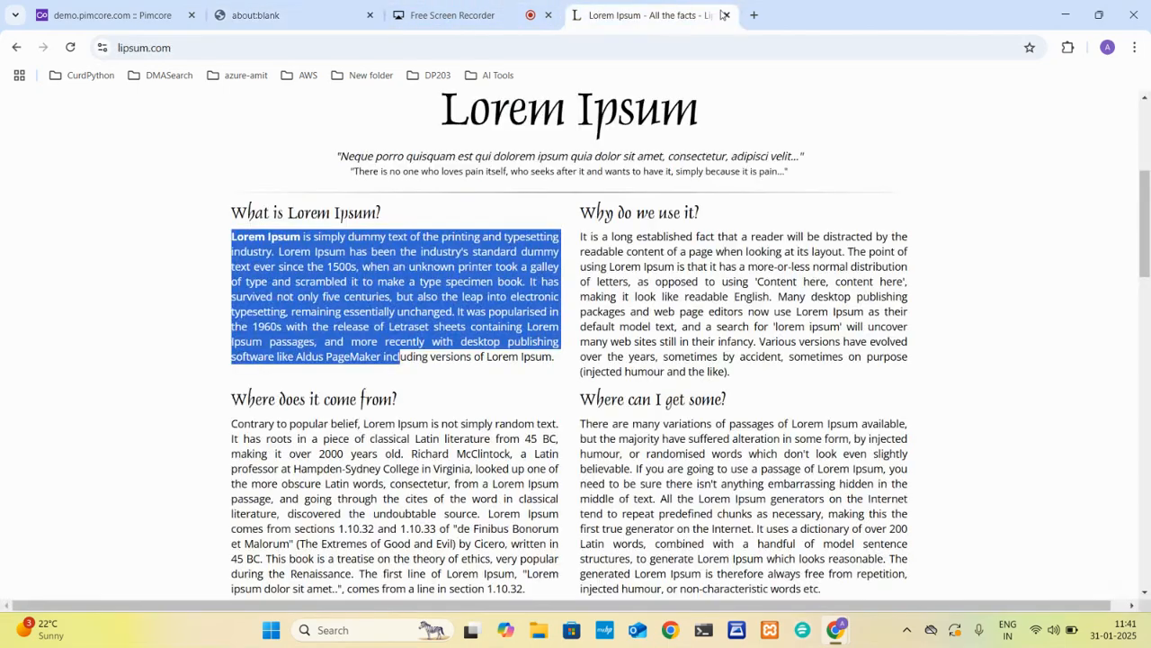
{"action": "left_click", "coordinate": [752, 17]}
{"action": "type", "text": "dummy"}
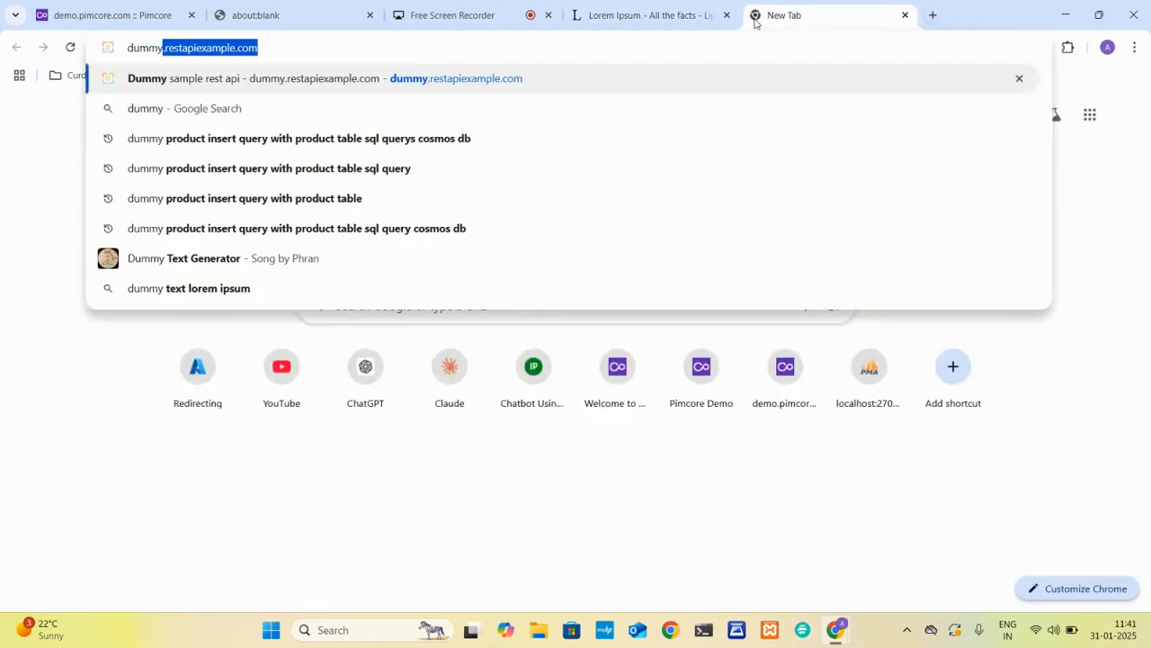
{"action": "type", "text": " image url"}
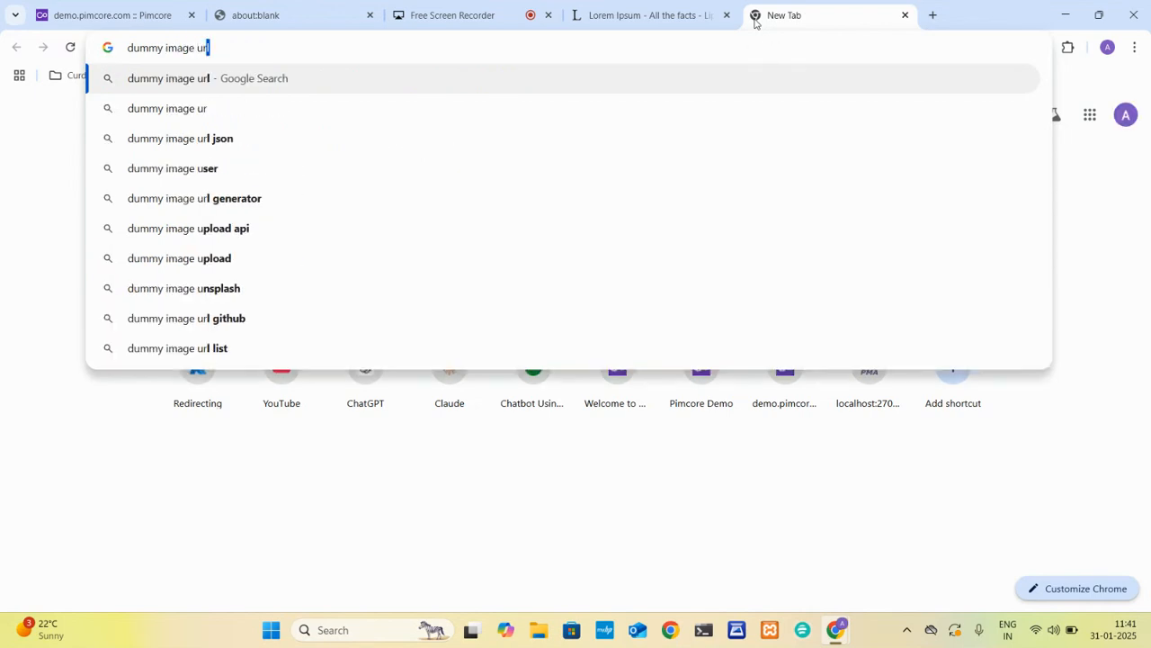
{"action": "key", "text": "Return"}
{"action": "left_click", "coordinate": [178, 258]}
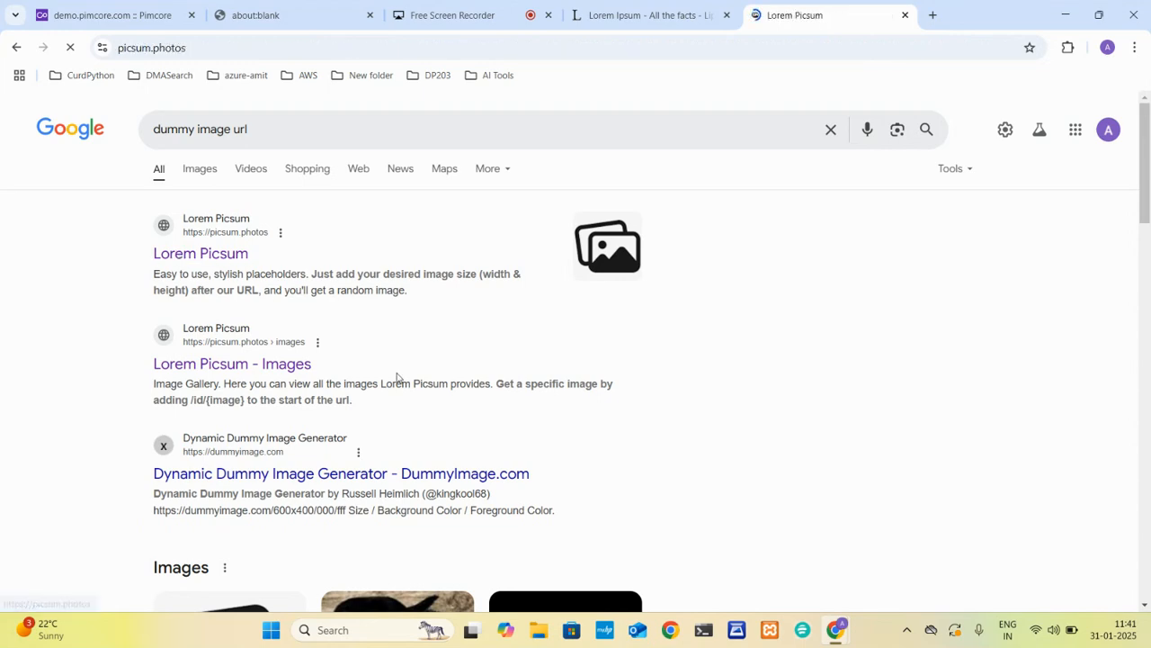
Open the black puppy sample image from Lorem Picsum on its own and take its full address.
{"action": "scroll", "coordinate": [695, 357], "scroll_direction": "down", "scroll_amount": 10}
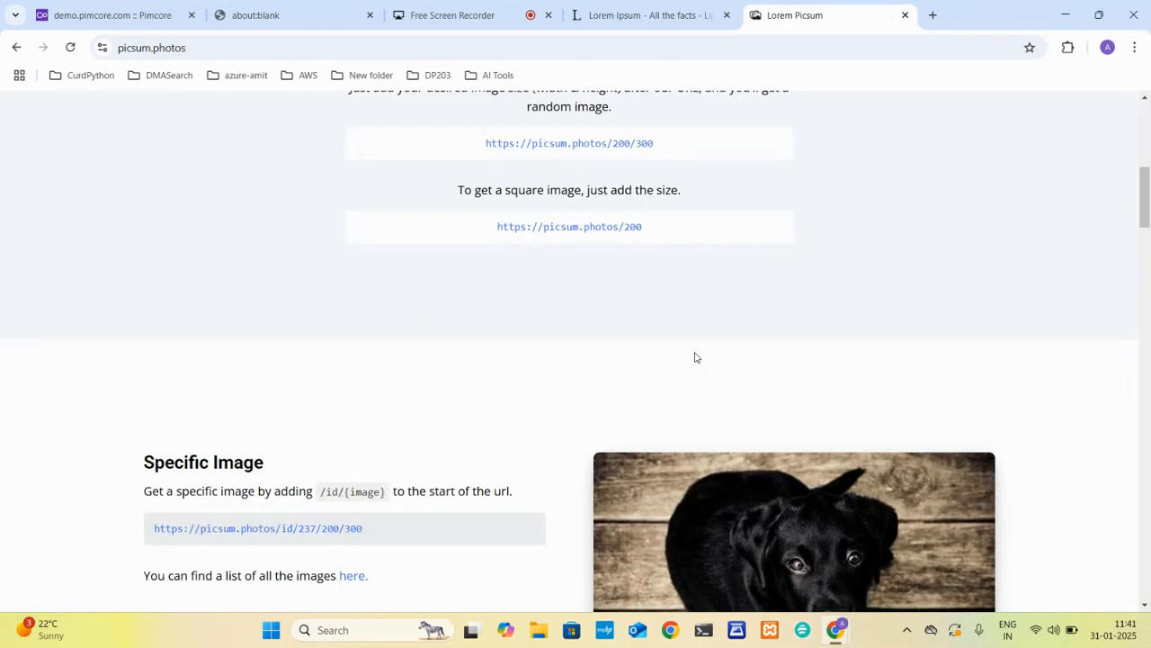
{"action": "right_click", "coordinate": [710, 406]}
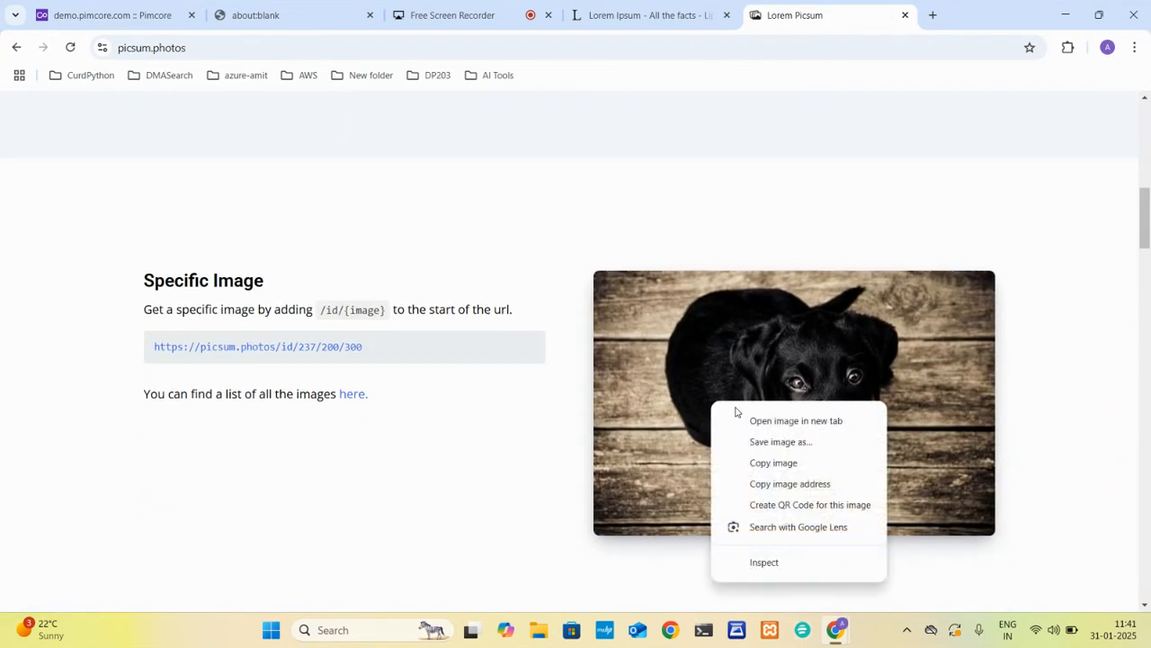
{"action": "left_click", "coordinate": [743, 419]}
{"action": "left_click", "coordinate": [889, 13]}
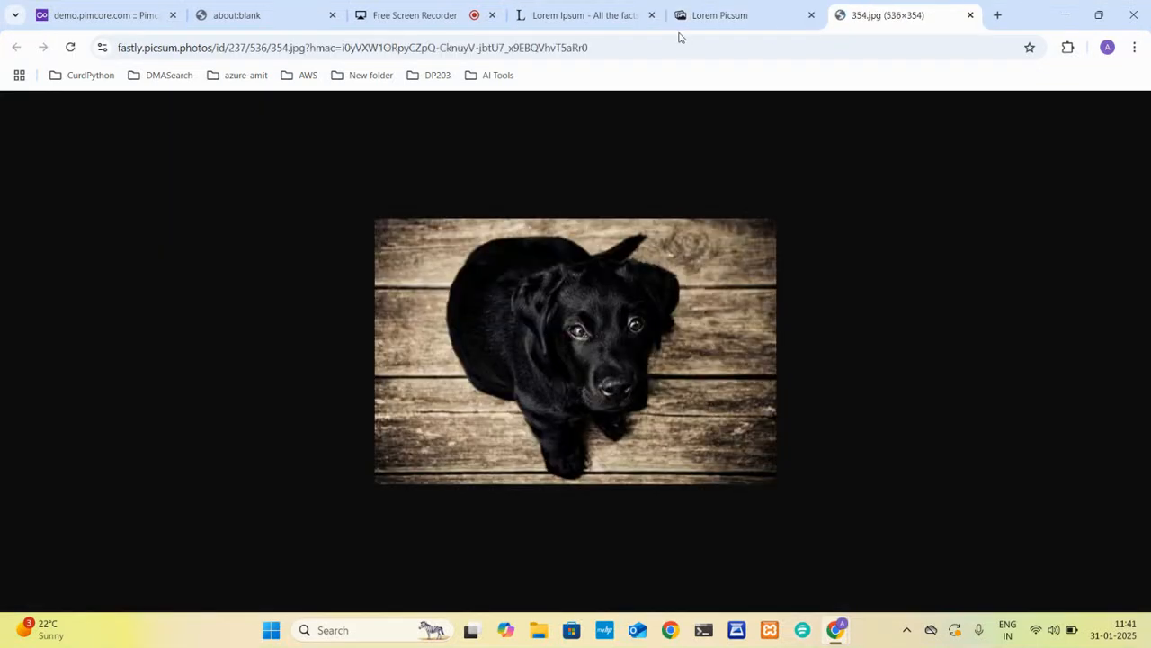
{"action": "left_click", "coordinate": [681, 41]}
{"action": "key", "text": "ctrl+c"}
Paste the puppy image's address into the Ext Image URL of teshit1 and test the external link.
{"action": "left_click", "coordinate": [113, 5]}
{"action": "left_click", "coordinate": [219, 281]}
{"action": "key", "text": "ctrl+v"}
{"action": "left_click", "coordinate": [319, 284]}
{"action": "left_click", "coordinate": [81, 6]}
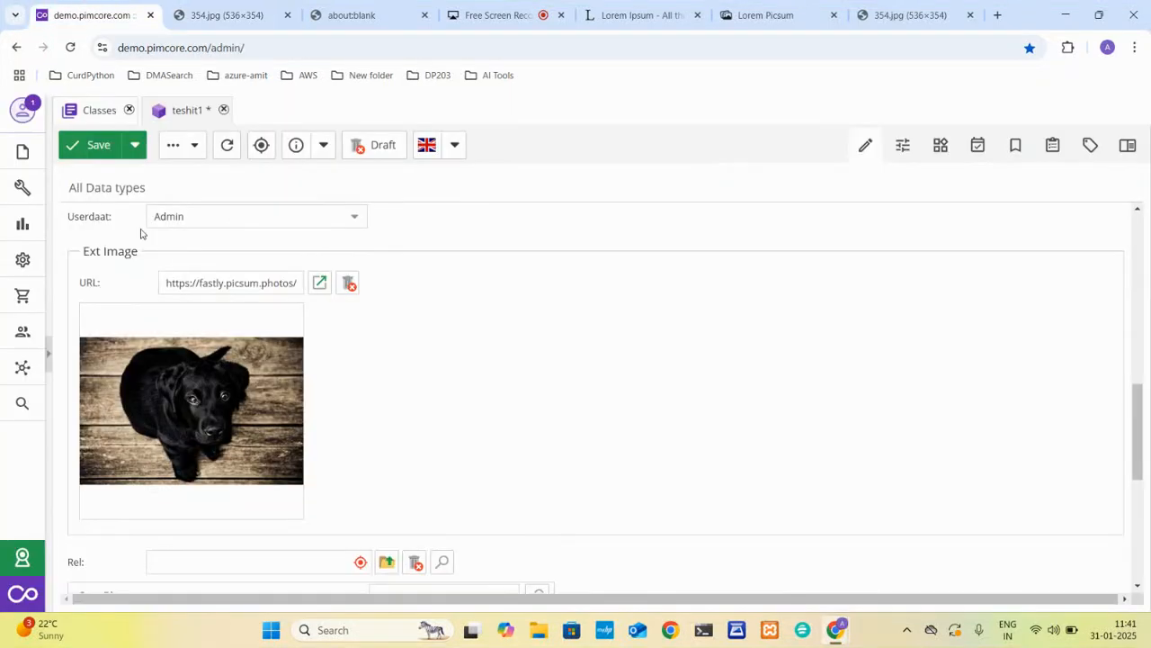
{"action": "left_click", "coordinate": [225, 283]}
Try to assign the Driven Chevrolet Implala and Historic Racing in Le Mans objects from the News folder to the Rel field.
{"action": "scroll", "coordinate": [217, 373], "scroll_direction": "down", "scroll_amount": 2}
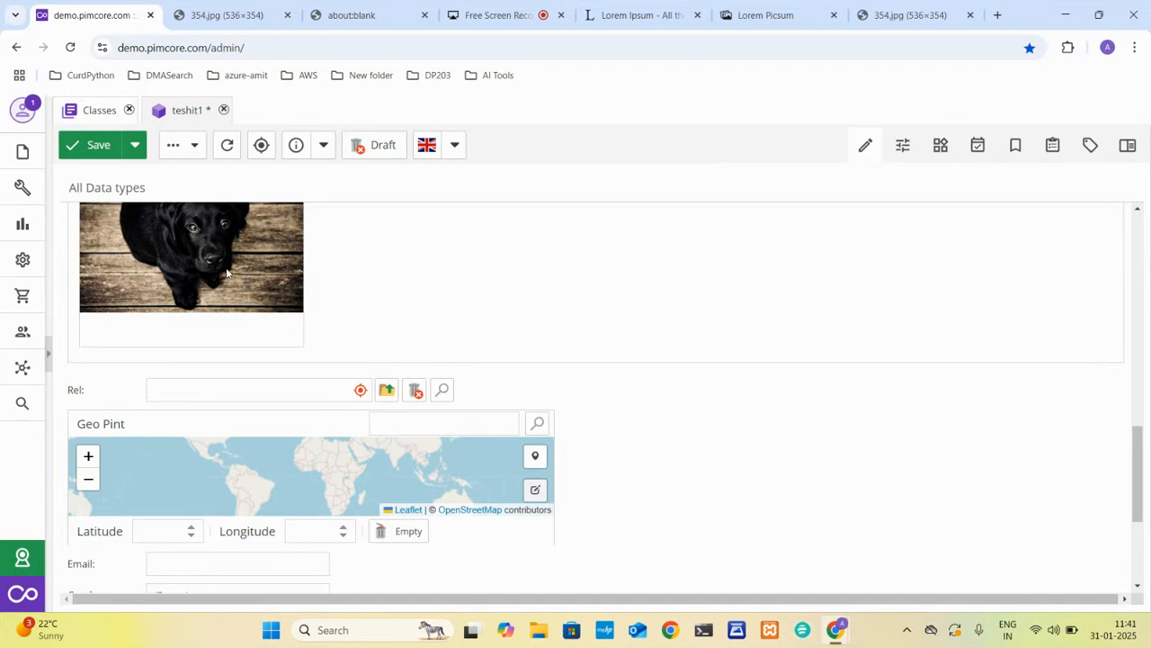
{"action": "scroll", "coordinate": [226, 270], "scroll_direction": "up", "scroll_amount": 2}
{"action": "scroll", "coordinate": [226, 270], "scroll_direction": "down", "scroll_amount": 1}
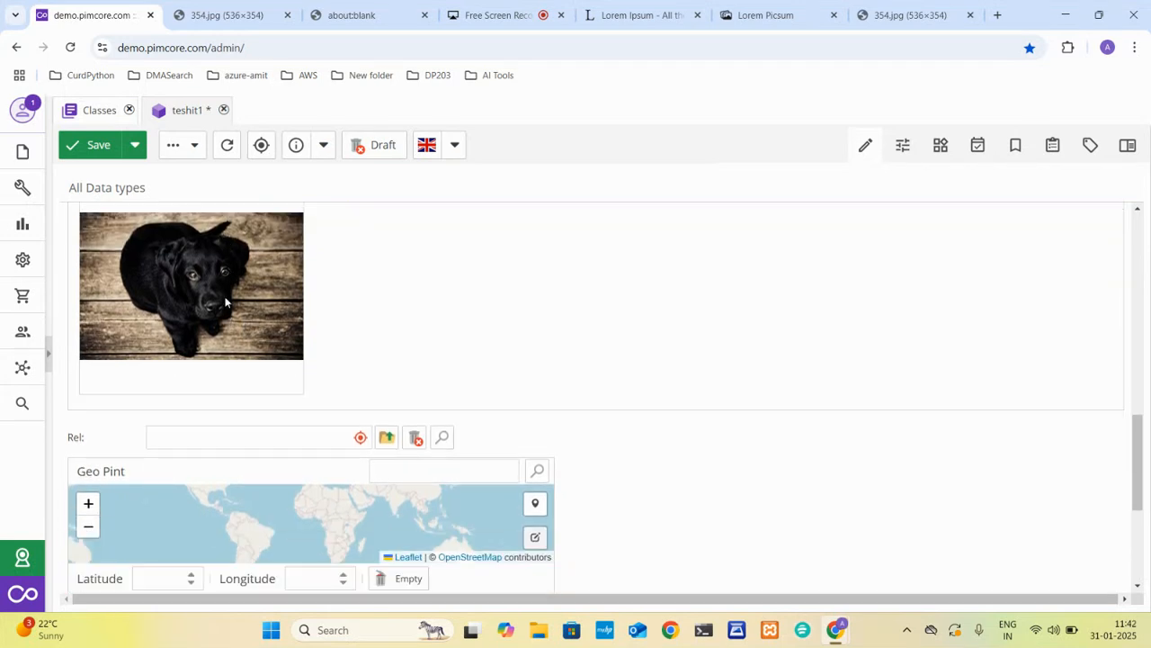
{"action": "left_click", "coordinate": [50, 347]}
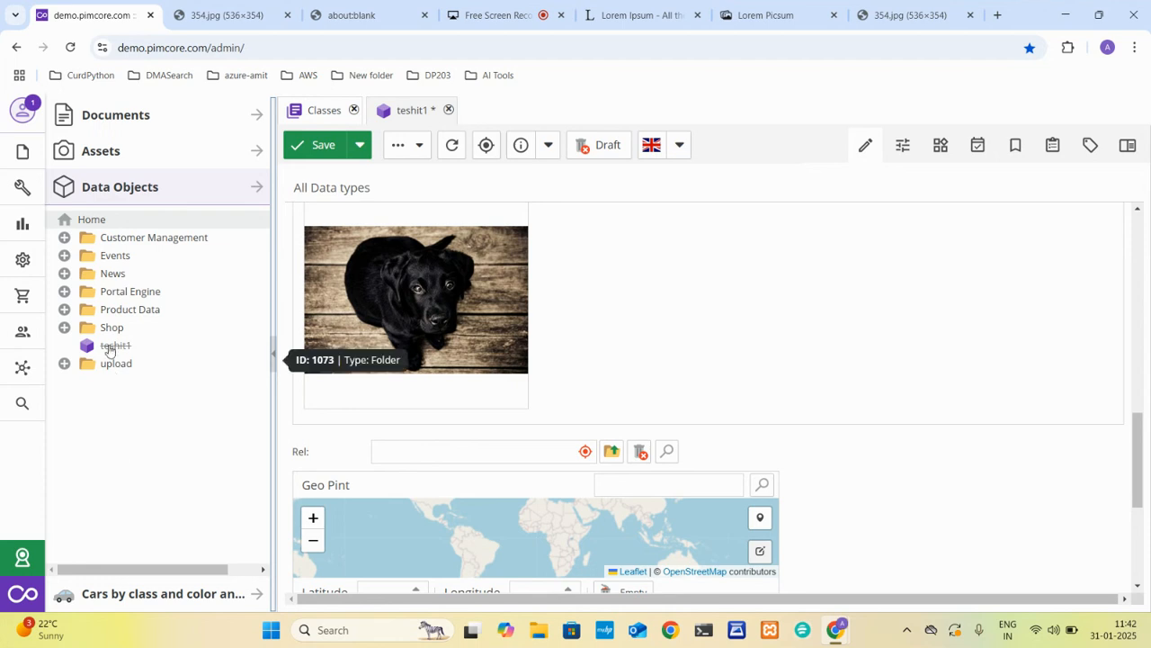
{"action": "left_click", "coordinate": [63, 274]}
{"action": "left_click_drag", "start_coordinate": [158, 327], "coordinate": [412, 462]}
{"action": "left_click_drag", "start_coordinate": [225, 346], "coordinate": [465, 457]}
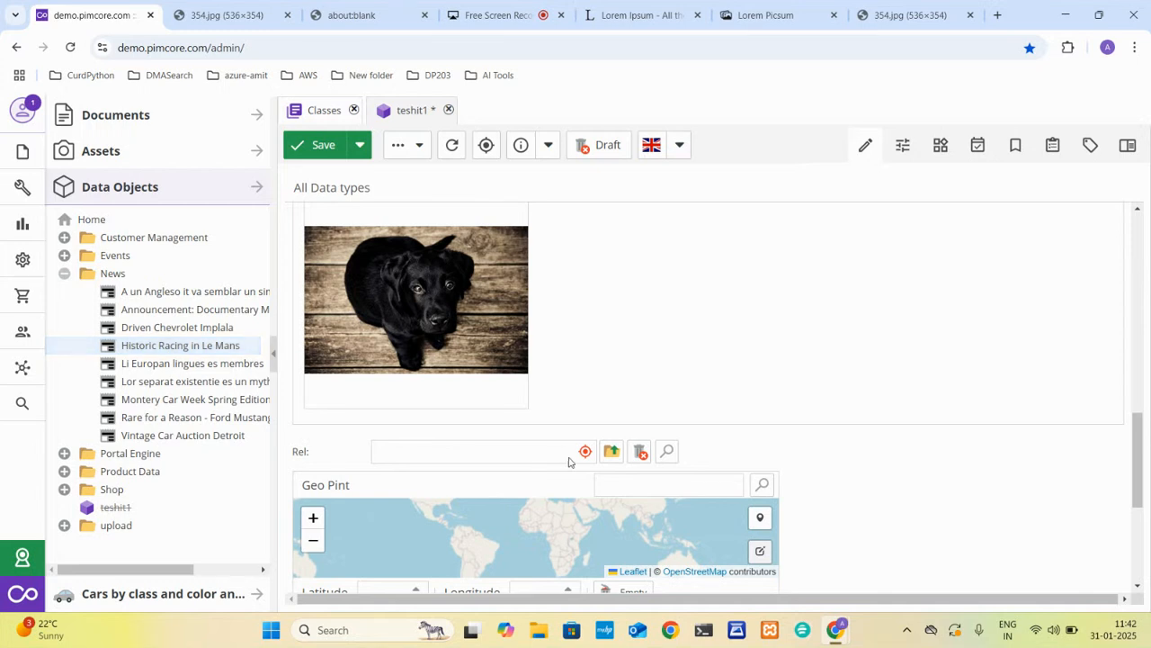
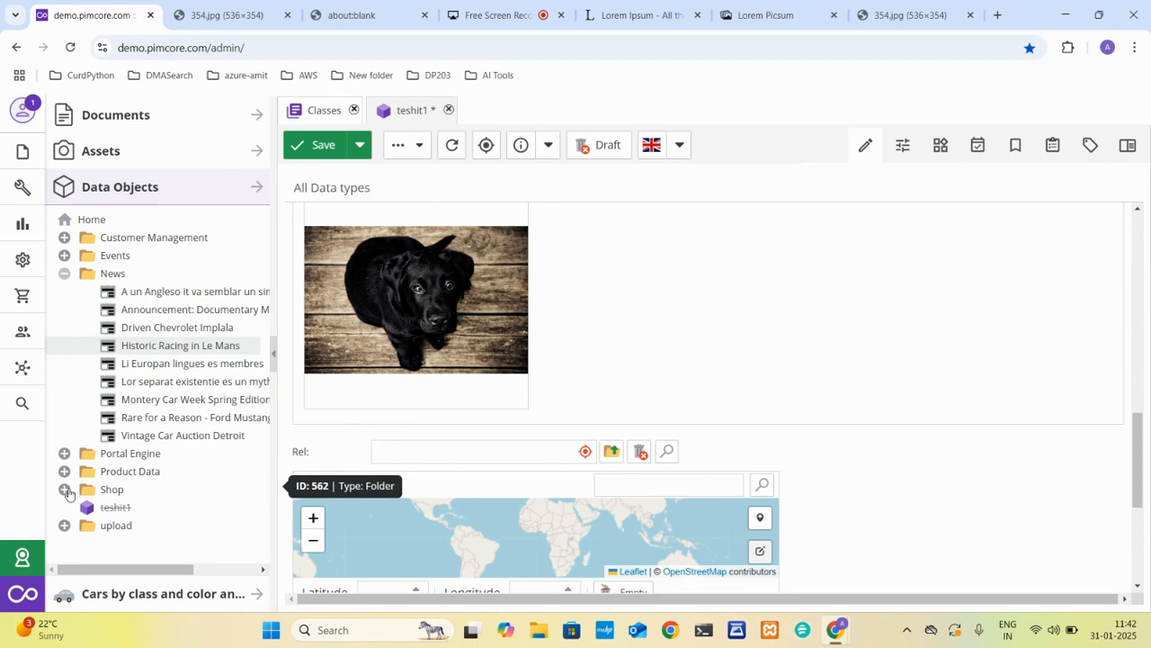
Set the Geo Pint coordinates of teshit1 to latitude -12342 and longitude 32432.
{"action": "left_click", "coordinate": [273, 359]}
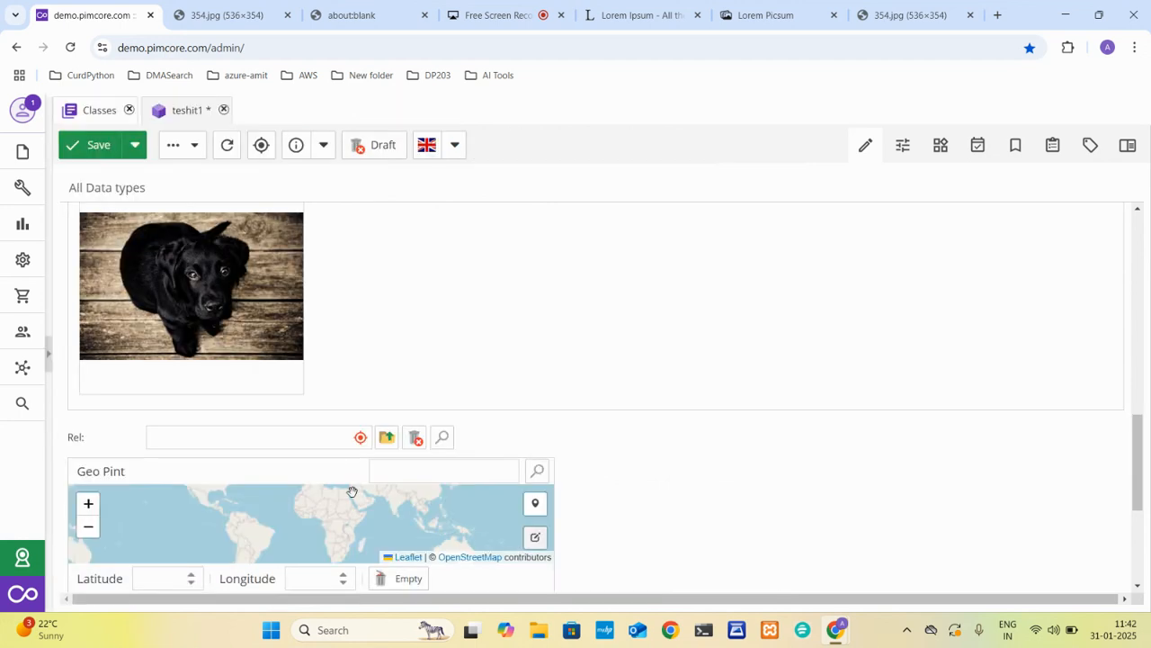
{"action": "scroll", "coordinate": [547, 461], "scroll_direction": "down", "scroll_amount": 3}
{"action": "left_click", "coordinate": [189, 348]}
{"action": "left_click", "coordinate": [290, 342]}
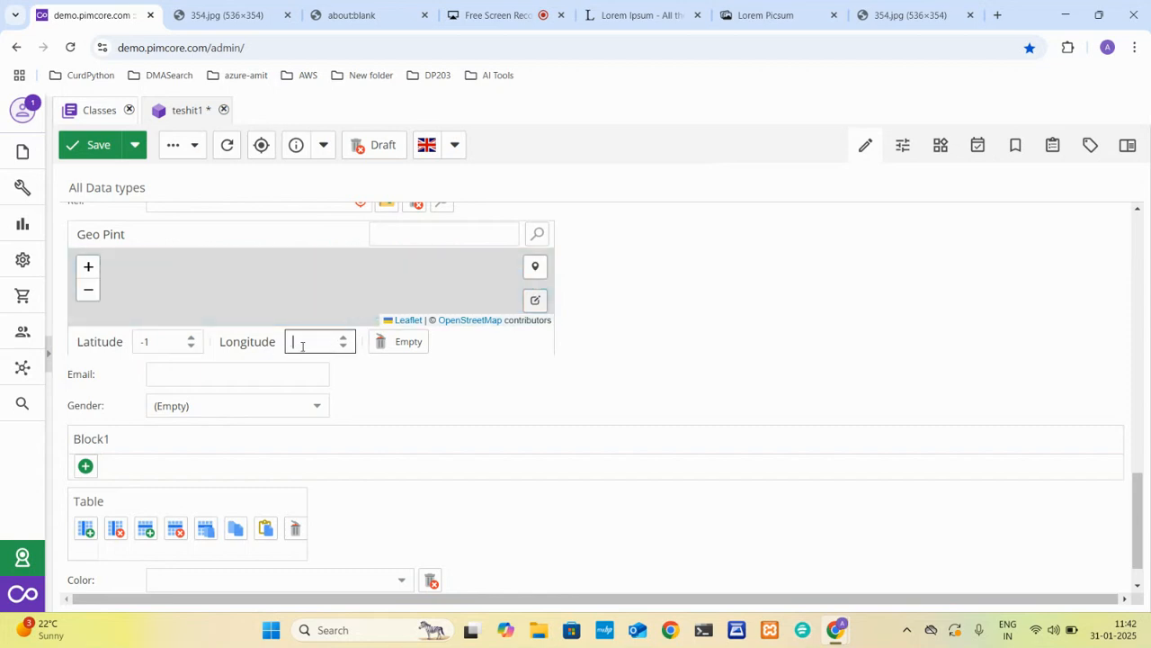
{"action": "type", "text": "32432"}
{"action": "left_click", "coordinate": [154, 342]}
{"action": "type", "text": "2342"}
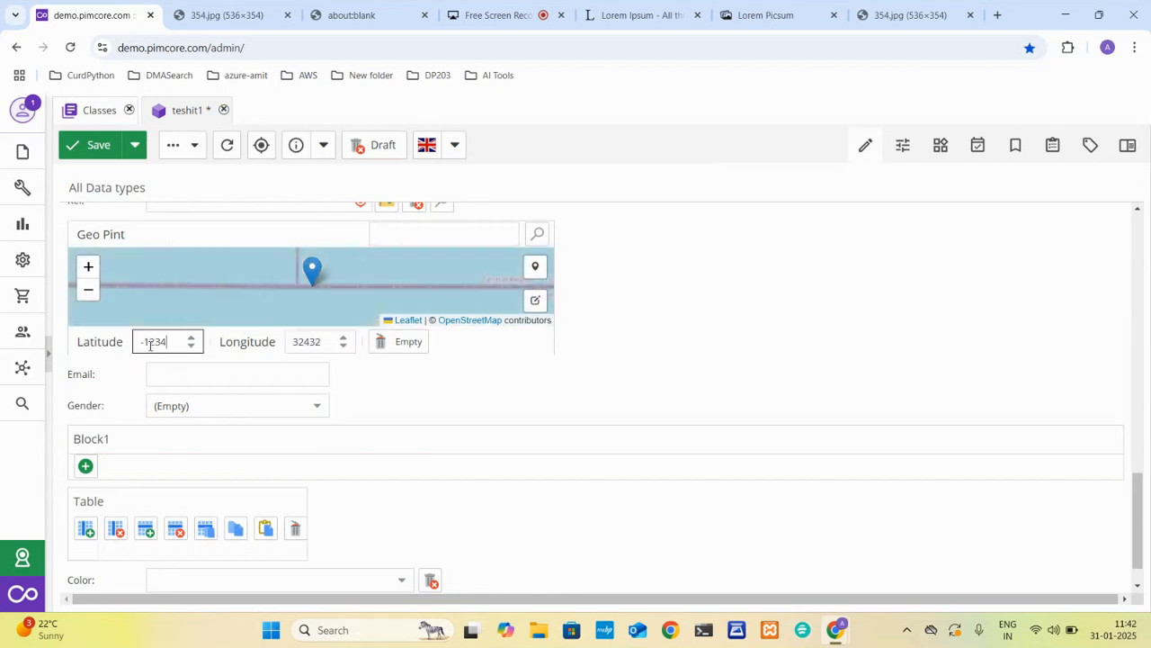
Enter dsfdsfdsfdsf in the Email field and save teshit1.
{"action": "left_click", "coordinate": [163, 380]}
{"action": "type", "text": "dsfdsfdsfdsf"}
{"action": "left_click", "coordinate": [97, 146]}
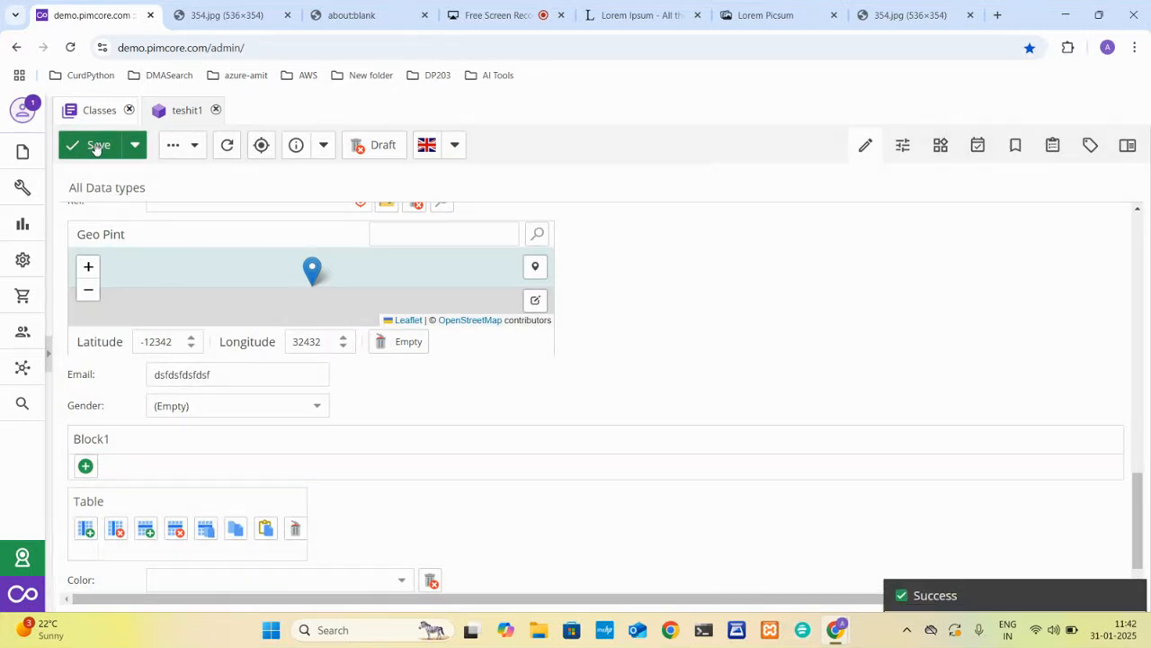
Complete the Email entry with a domain so it forms a full e-mail address, and view the Gender options.
{"action": "left_click", "coordinate": [252, 373]}
{"action": "type", "text": "@"}
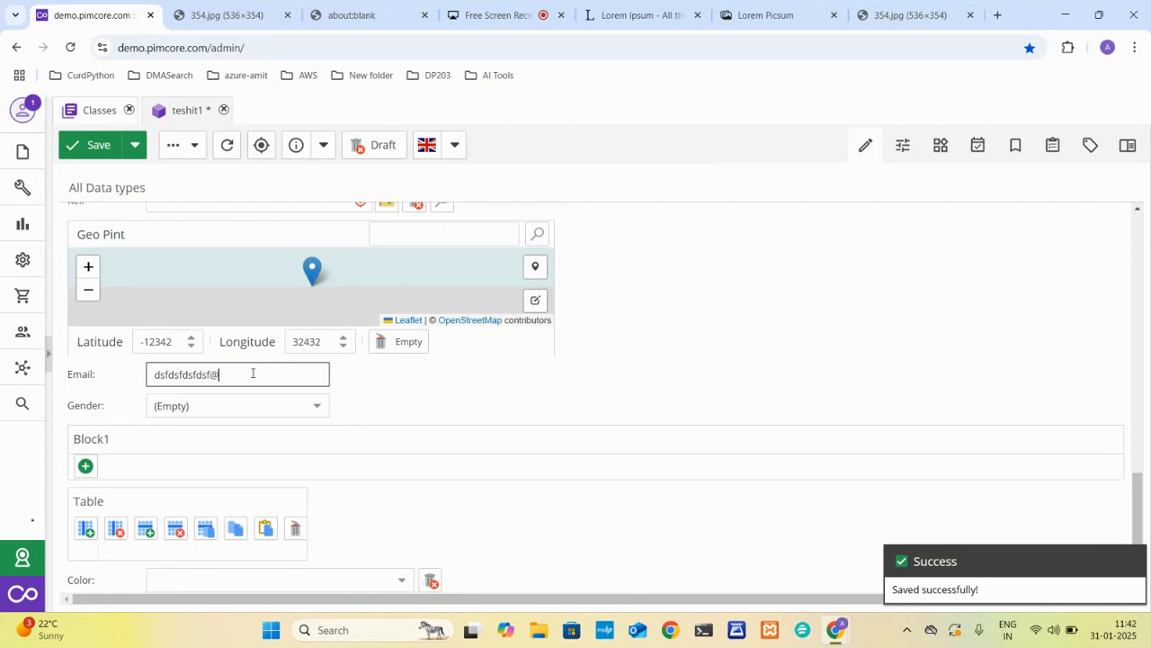
{"action": "type", "text": "dsfds.com"}
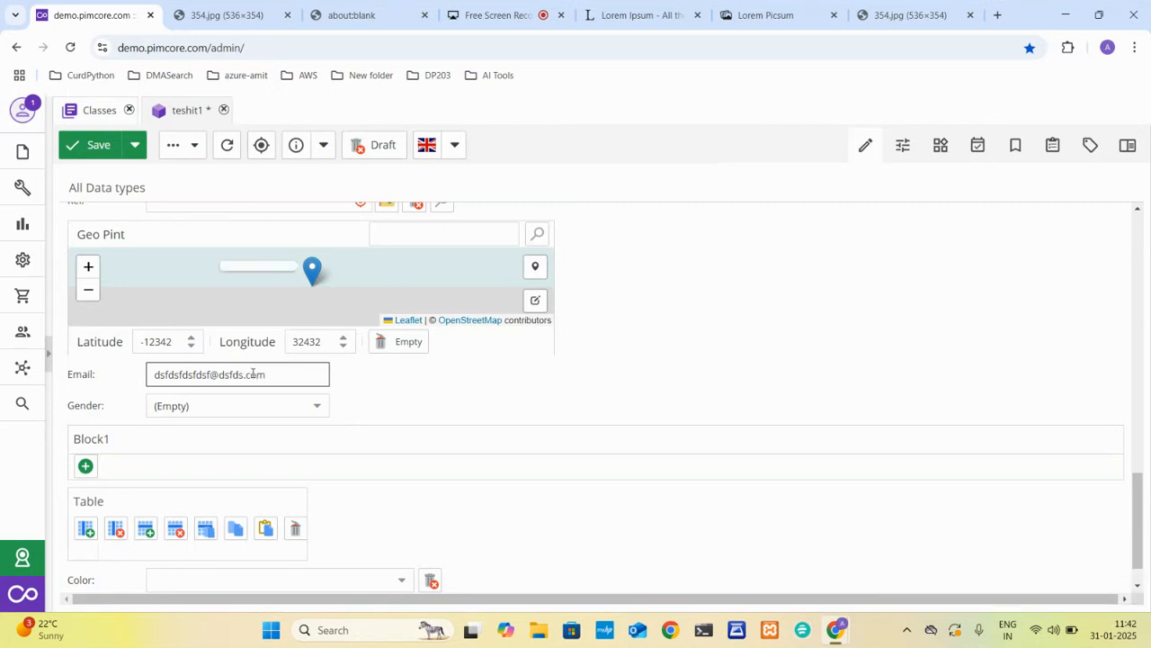
{"action": "left_click", "coordinate": [322, 412]}
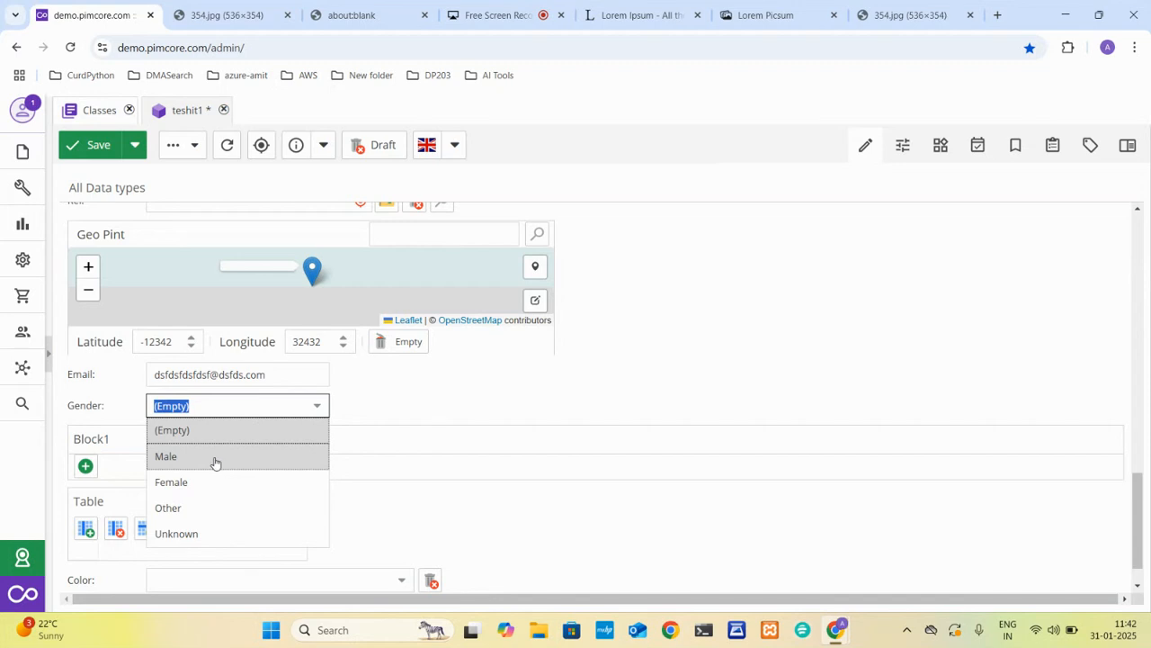
{"action": "left_click", "coordinate": [432, 408]}
Add five entries to Block1 on teshit1.
{"action": "left_click", "coordinate": [85, 466]}
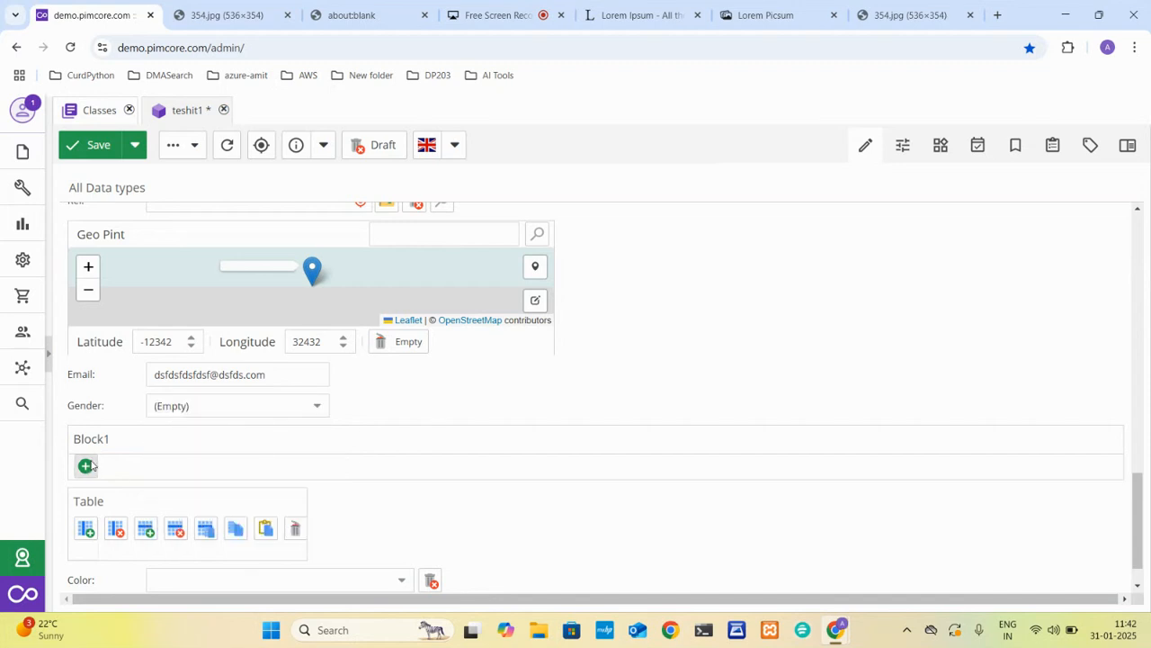
{"action": "scroll", "coordinate": [310, 436], "scroll_direction": "down", "scroll_amount": 1}
{"action": "left_click", "coordinate": [123, 386]}
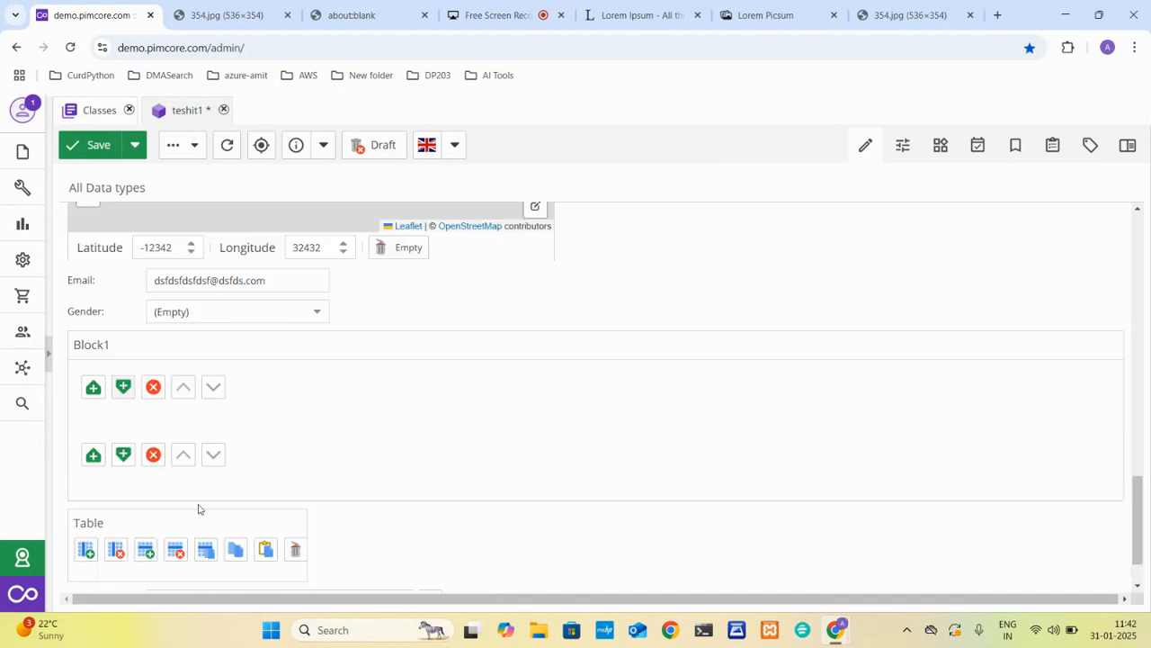
{"action": "left_click", "coordinate": [120, 455]}
{"action": "scroll", "coordinate": [136, 486], "scroll_direction": "down", "scroll_amount": 2}
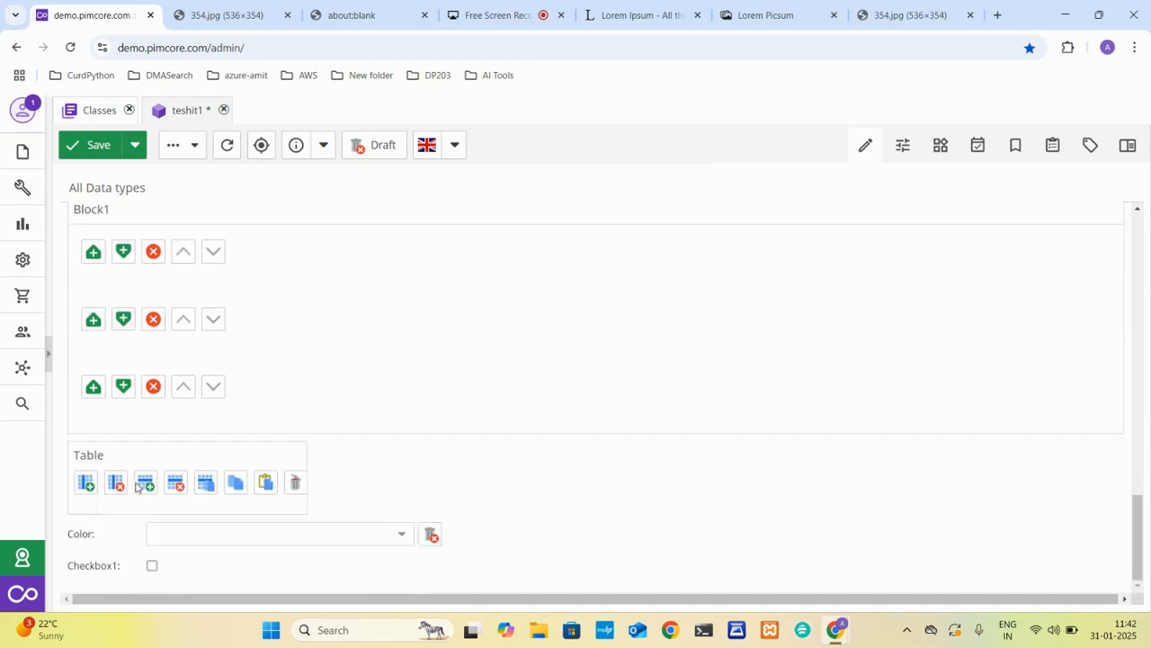
{"action": "left_click", "coordinate": [123, 388]}
{"action": "left_click", "coordinate": [123, 454]}
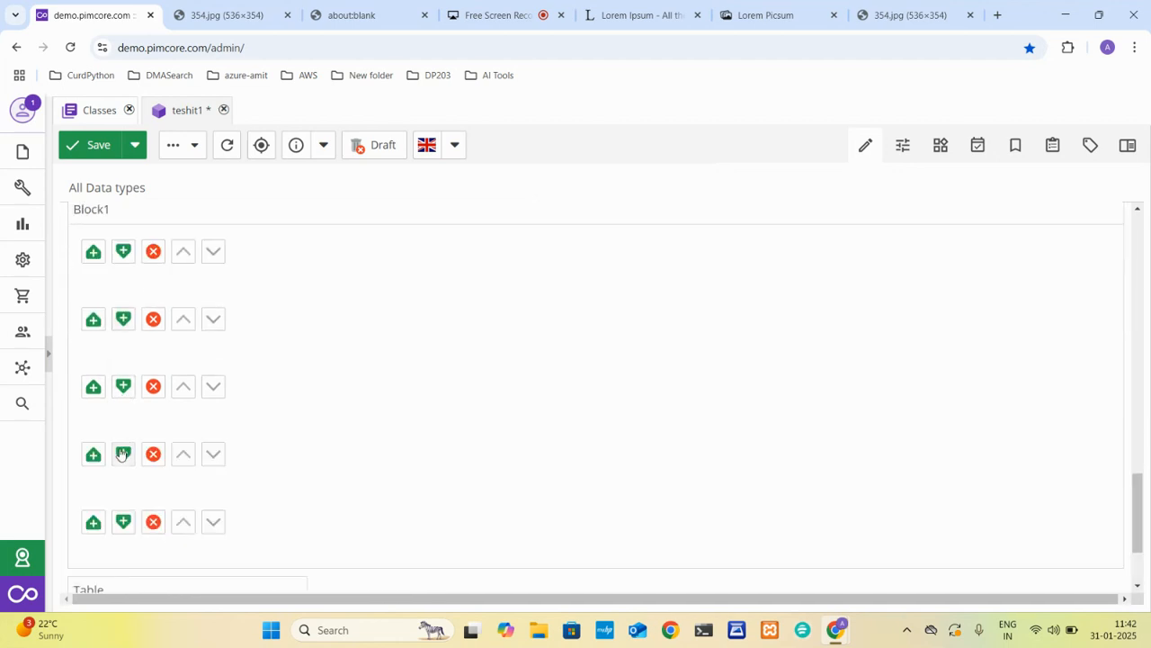
Add a text Input data component inside block1 of the products class and save the class.
{"action": "left_click", "coordinate": [98, 109]}
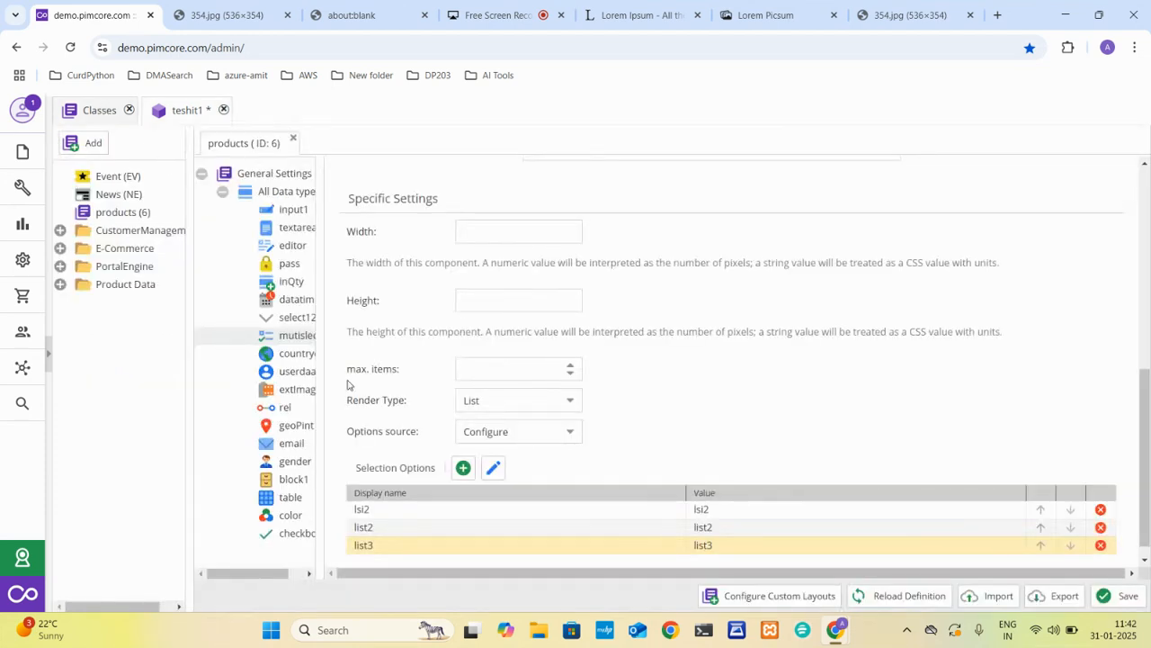
{"action": "left_click", "coordinate": [287, 481]}
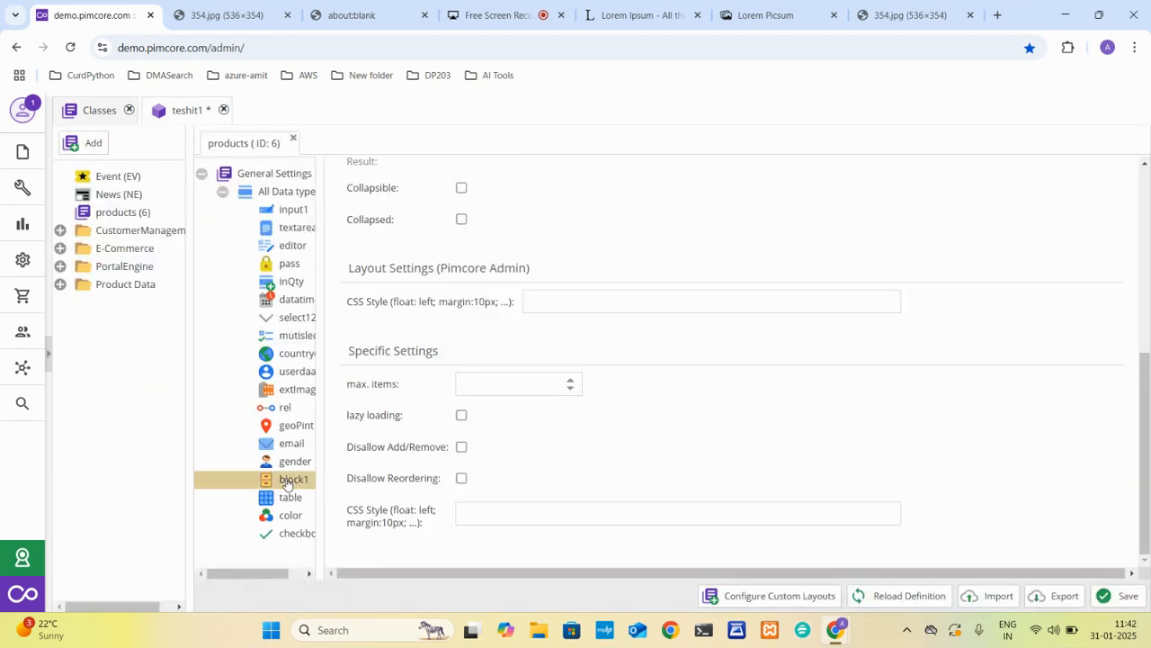
{"action": "right_click", "coordinate": [287, 482]}
{"action": "mouse_move", "coordinate": [398, 499]}
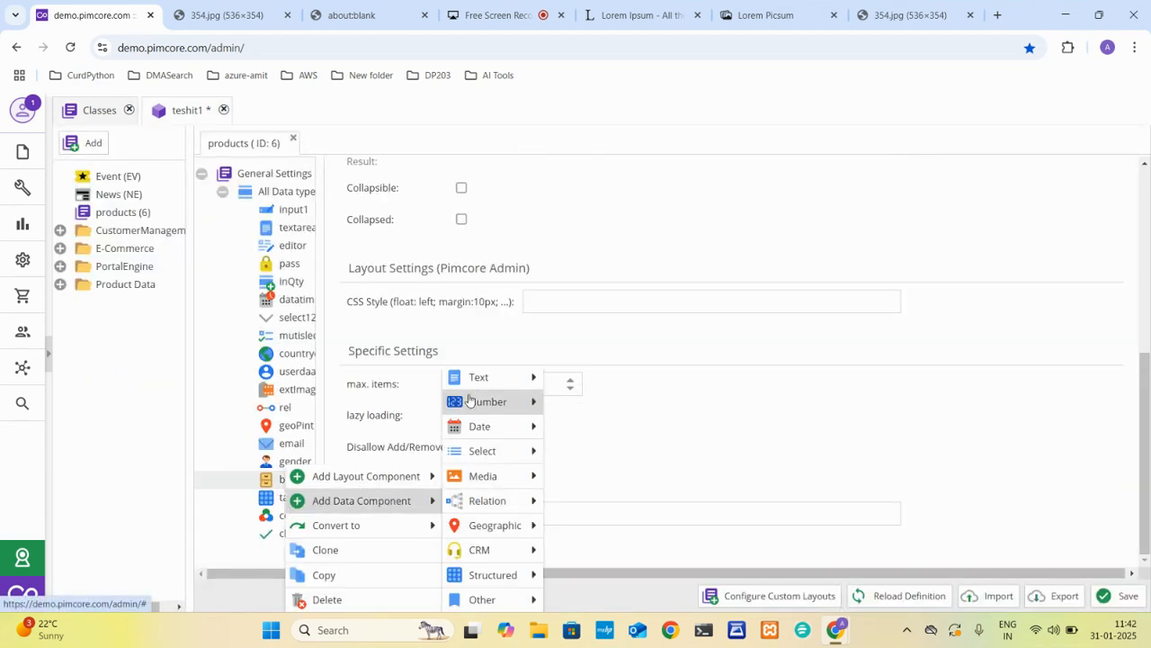
{"action": "mouse_move", "coordinate": [492, 375]}
{"action": "left_click", "coordinate": [571, 377]}
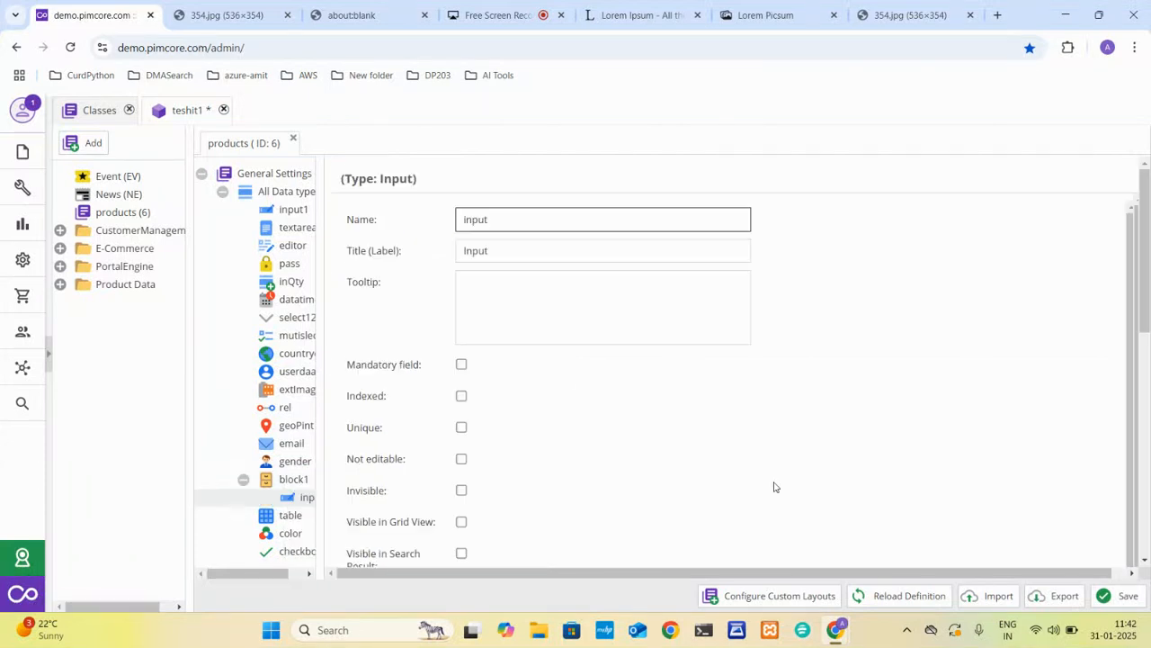
{"action": "left_click", "coordinate": [1106, 598]}
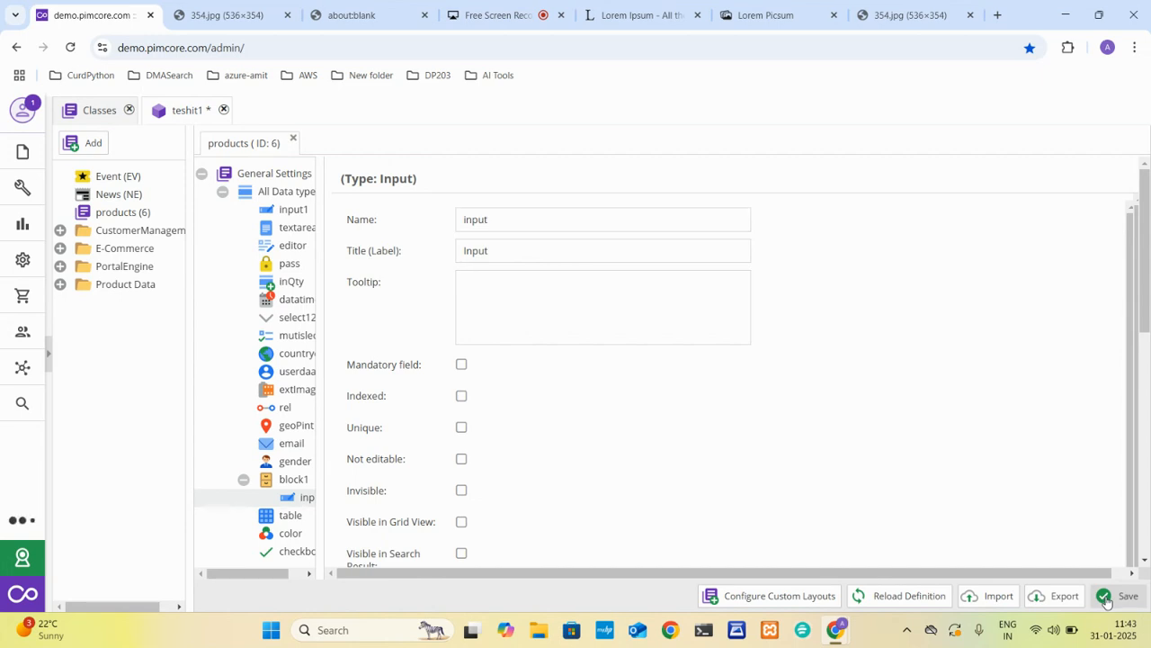
Save and reload teshit1, and examine the Input fields of the Block1 entries.
{"action": "left_click", "coordinate": [187, 112]}
{"action": "left_click", "coordinate": [104, 144]}
{"action": "left_click", "coordinate": [226, 145]}
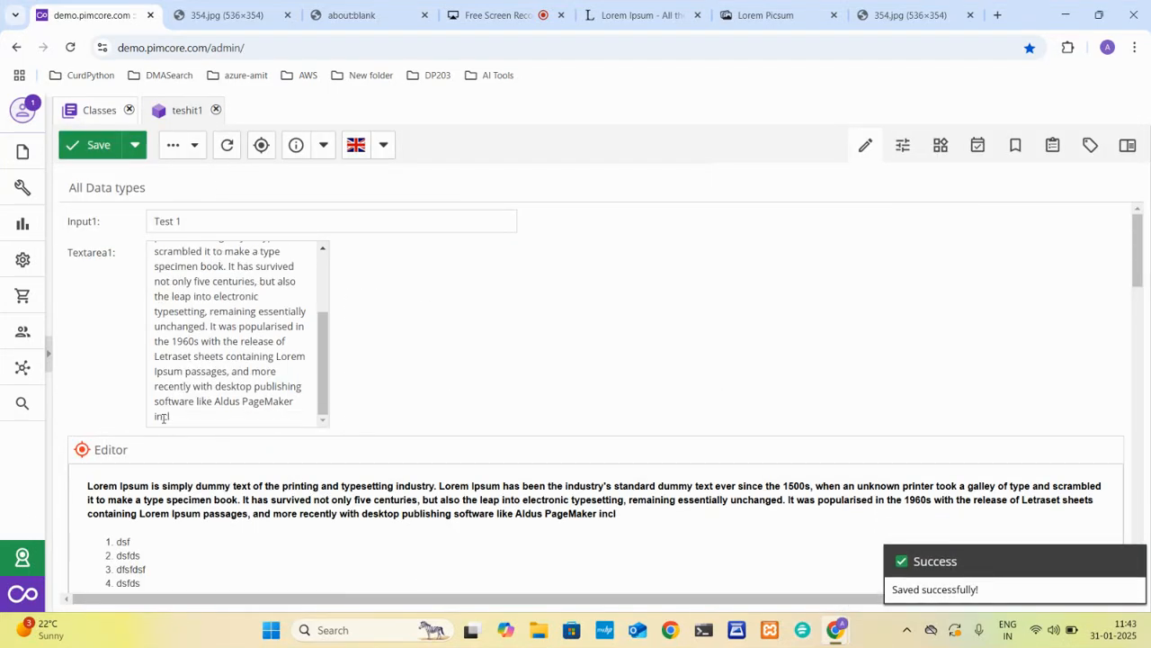
{"action": "scroll", "coordinate": [284, 508], "scroll_direction": "down", "scroll_amount": 20}
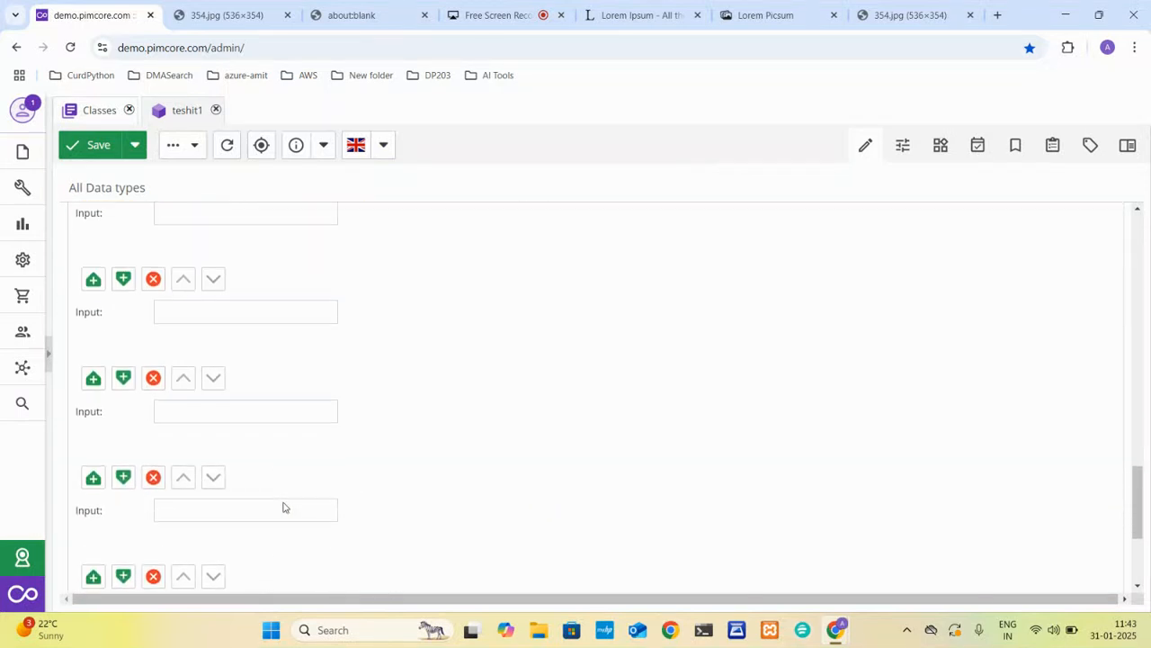
{"action": "scroll", "coordinate": [201, 378], "scroll_direction": "up", "scroll_amount": 2}
{"action": "left_click", "coordinate": [183, 344]}
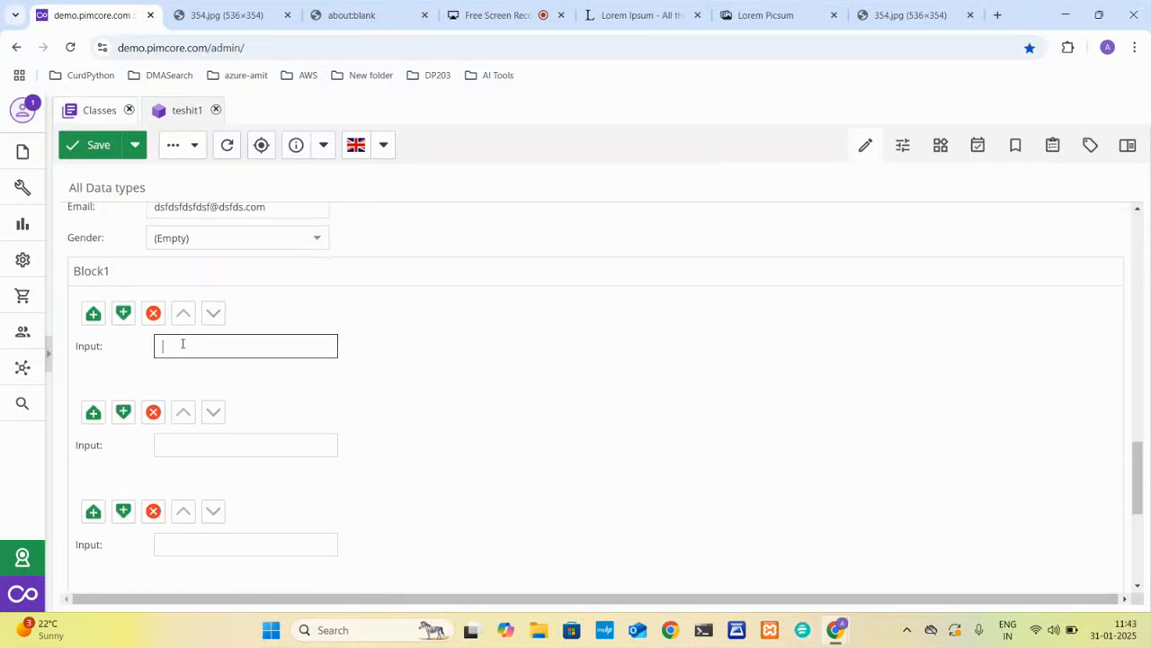
Add an External Image data component inside block1 of the products class and try to save the class.
{"action": "left_click", "coordinate": [84, 110]}
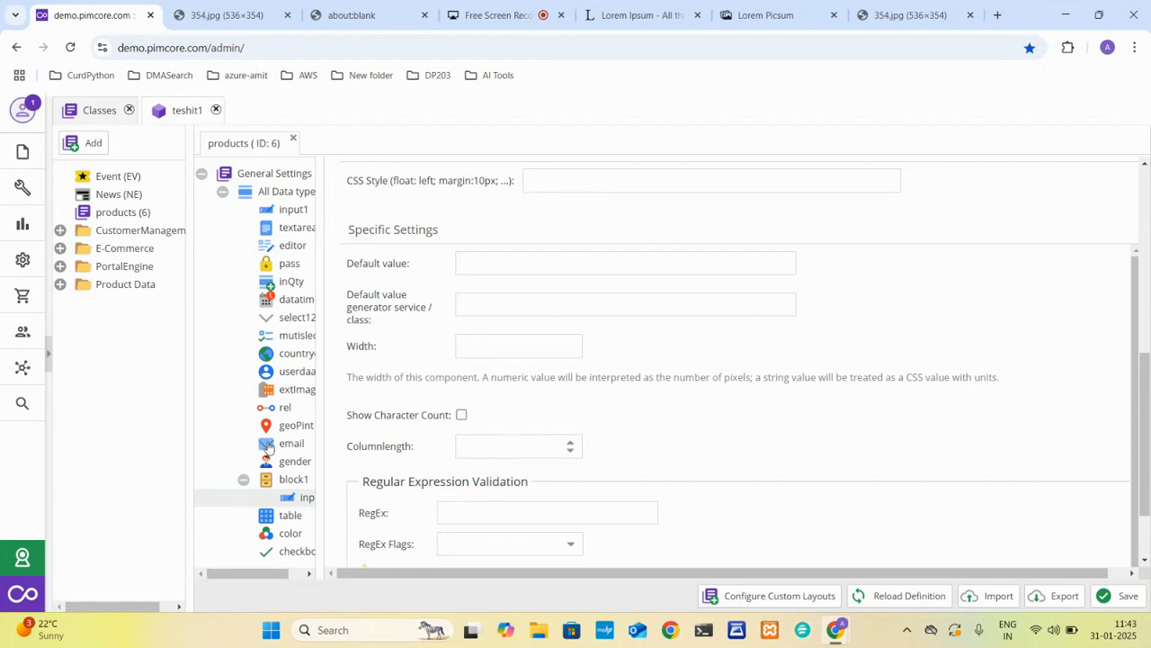
{"action": "right_click", "coordinate": [288, 481]}
{"action": "mouse_move", "coordinate": [366, 483]}
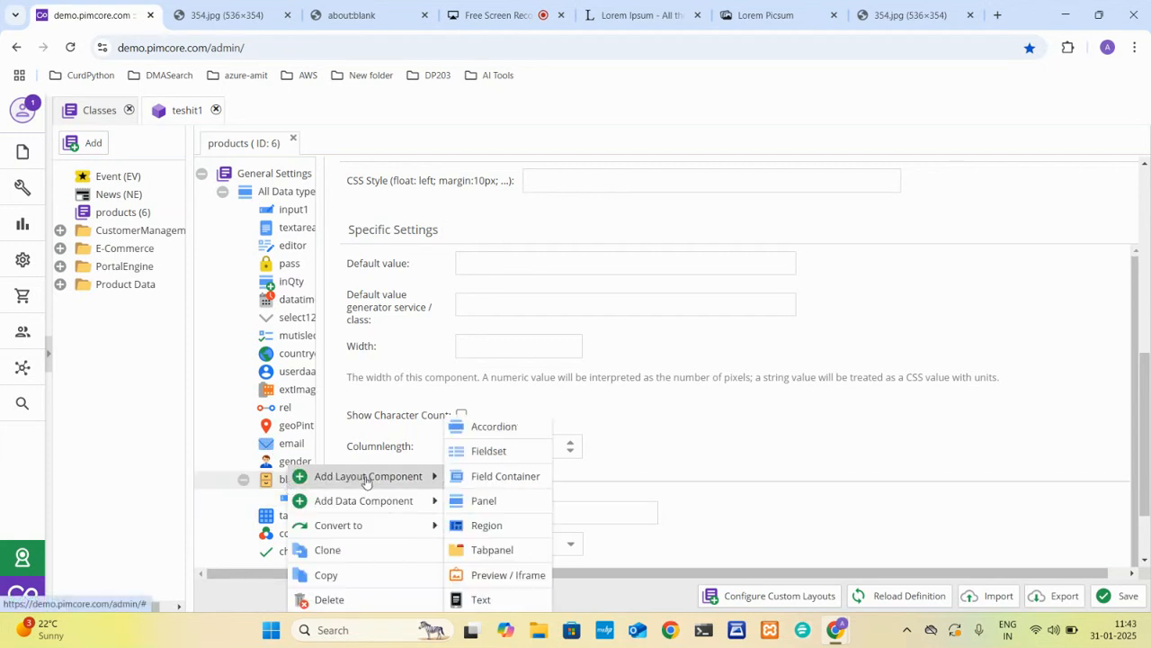
{"action": "mouse_move", "coordinate": [529, 475]}
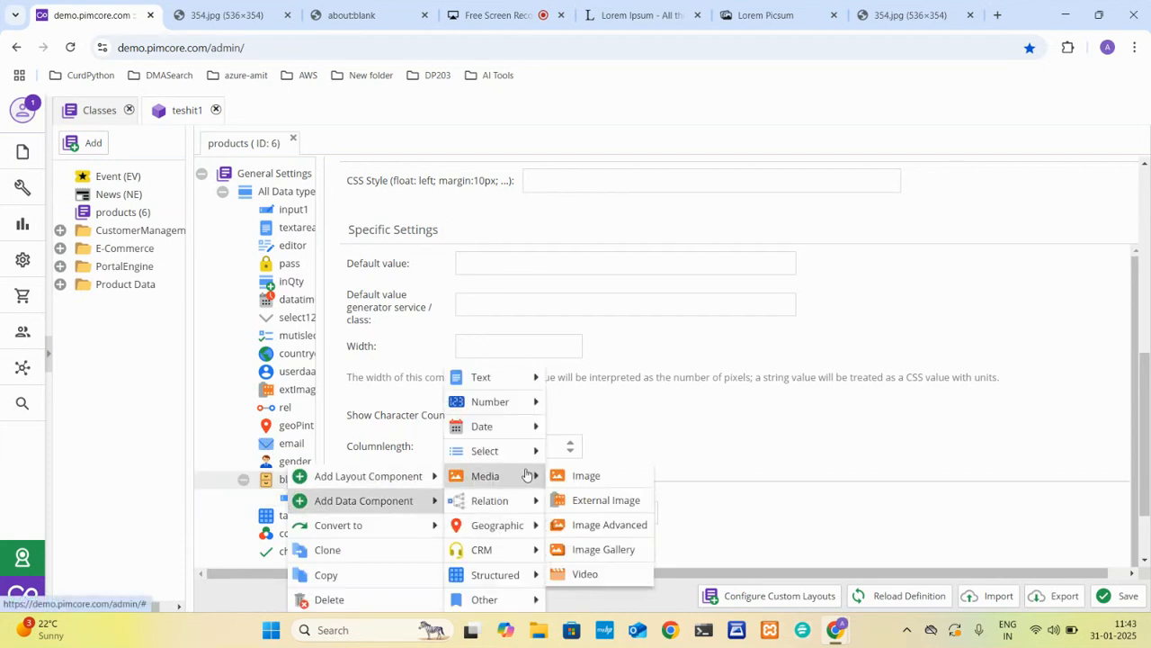
{"action": "left_click", "coordinate": [591, 494]}
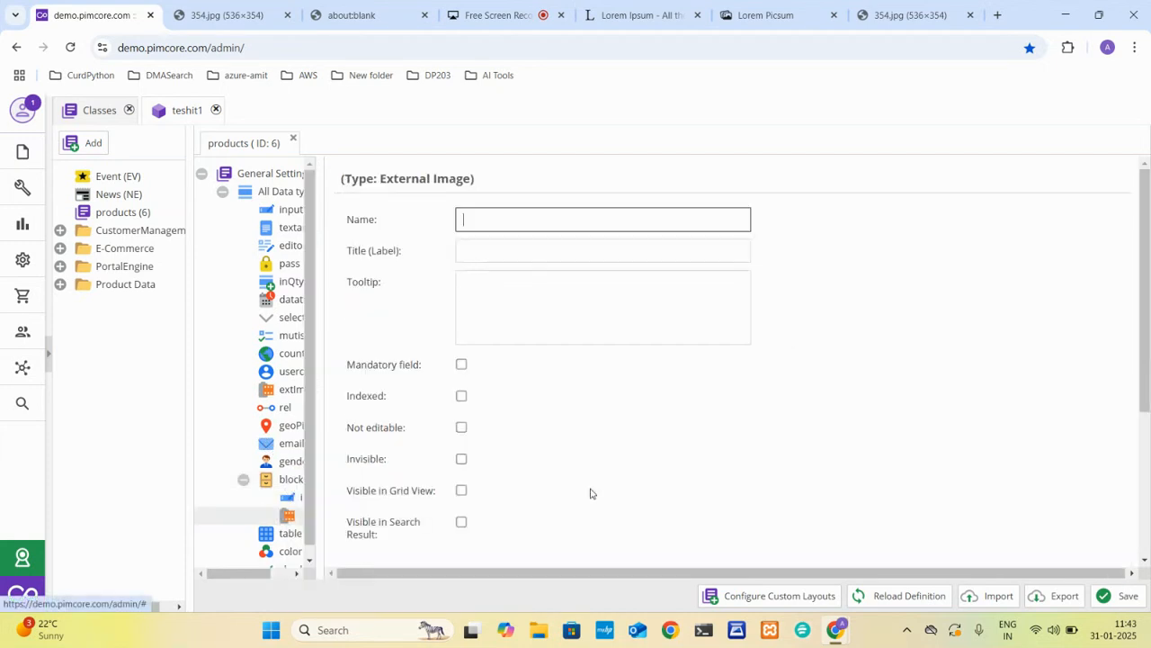
{"action": "left_click", "coordinate": [1103, 598]}
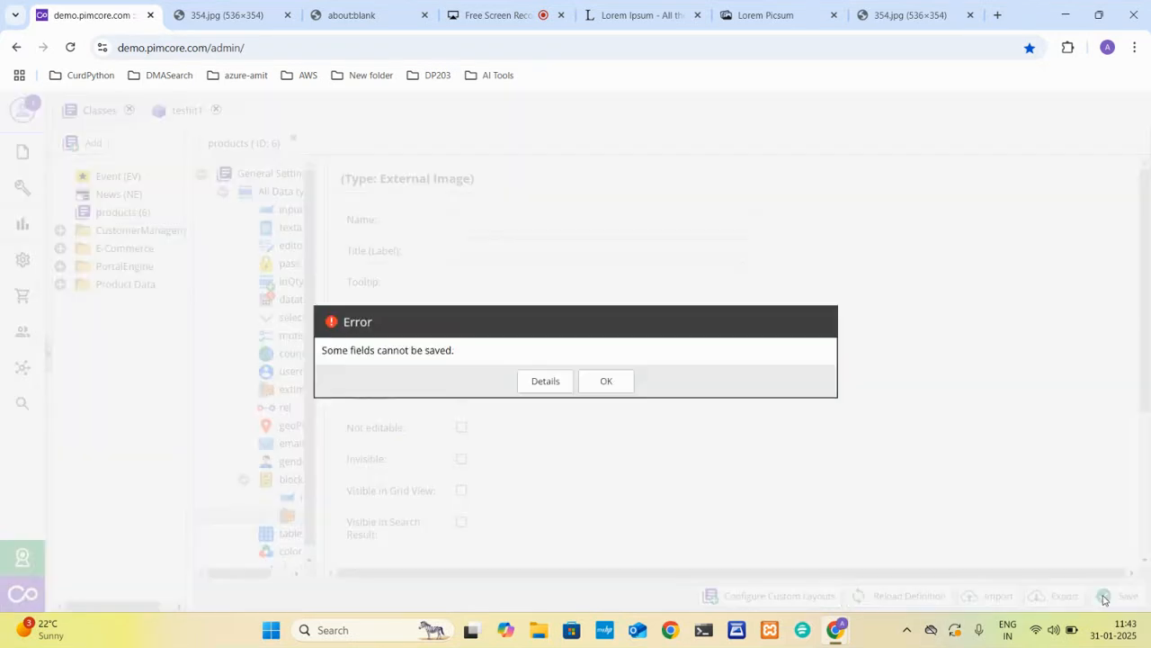
Check the details of the save error, name the External Image field img and save the products class.
{"action": "left_click", "coordinate": [545, 380]}
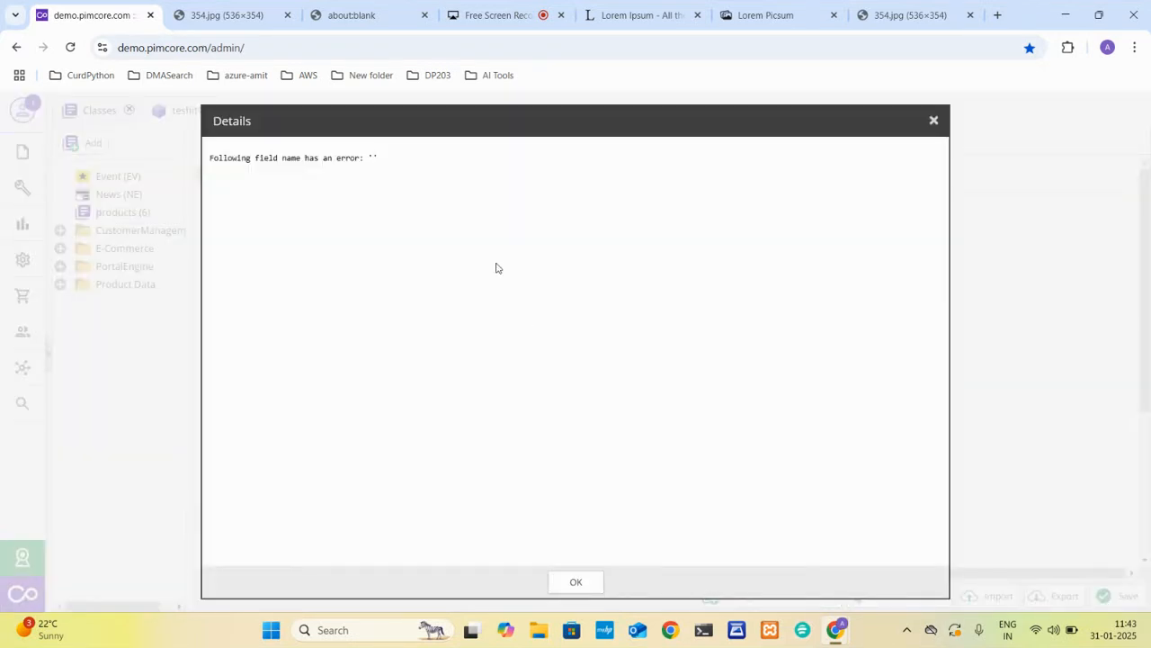
{"action": "left_click", "coordinate": [577, 585]}
{"action": "left_click", "coordinate": [484, 226]}
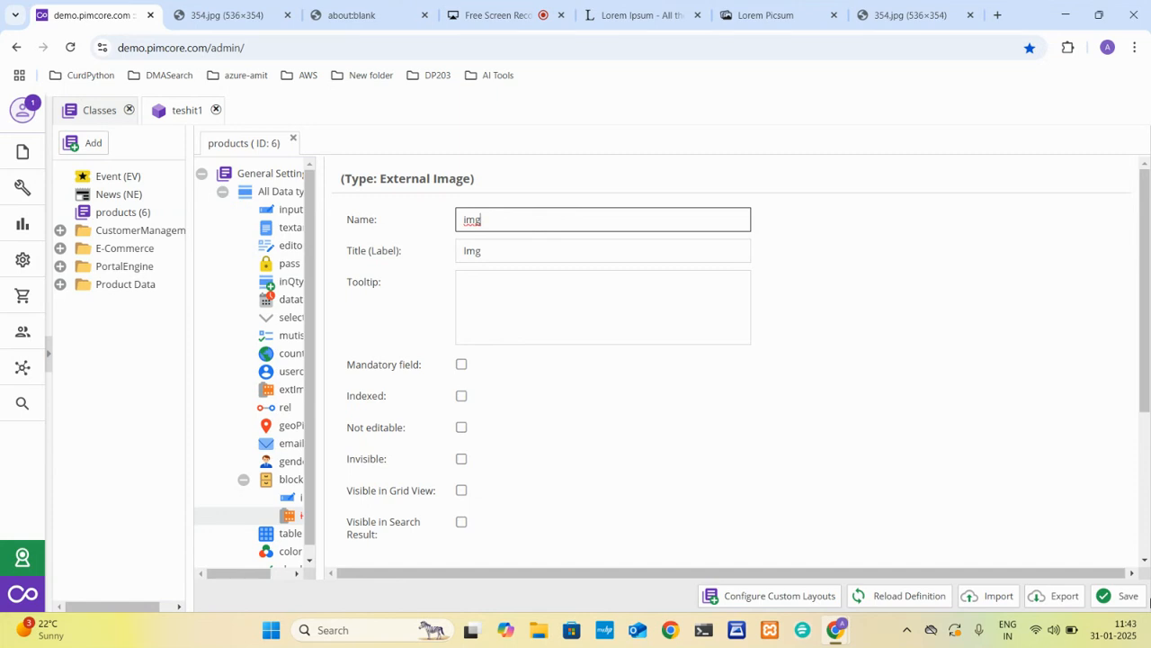
{"action": "type", "text": "img"}
{"action": "left_click", "coordinate": [1135, 605]}
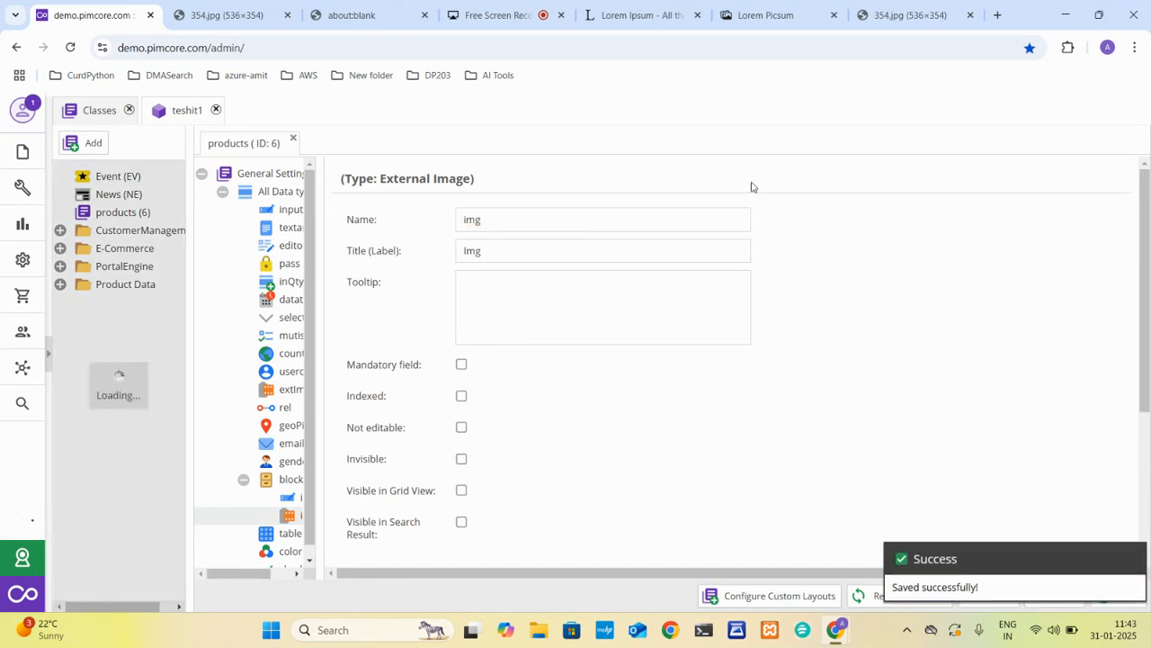
Get the black puppy image's address from its browser tab and return to Pimcore.
{"action": "left_click", "coordinate": [762, 15]}
{"action": "left_click", "coordinate": [878, 16]}
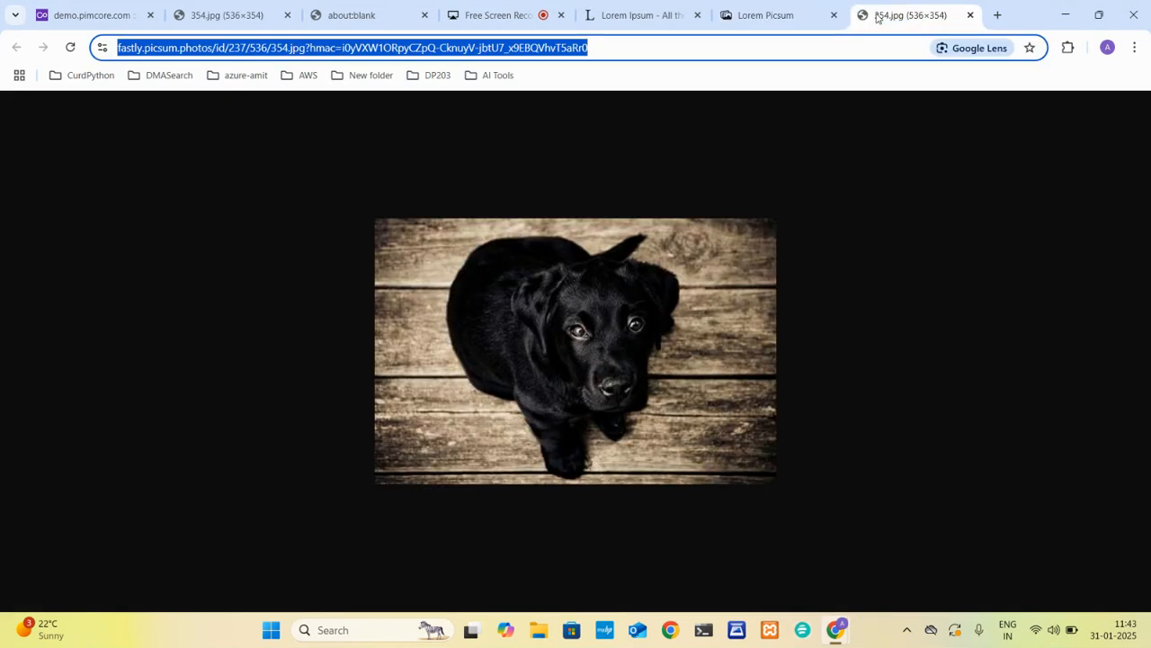
{"action": "left_click", "coordinate": [115, 14]}
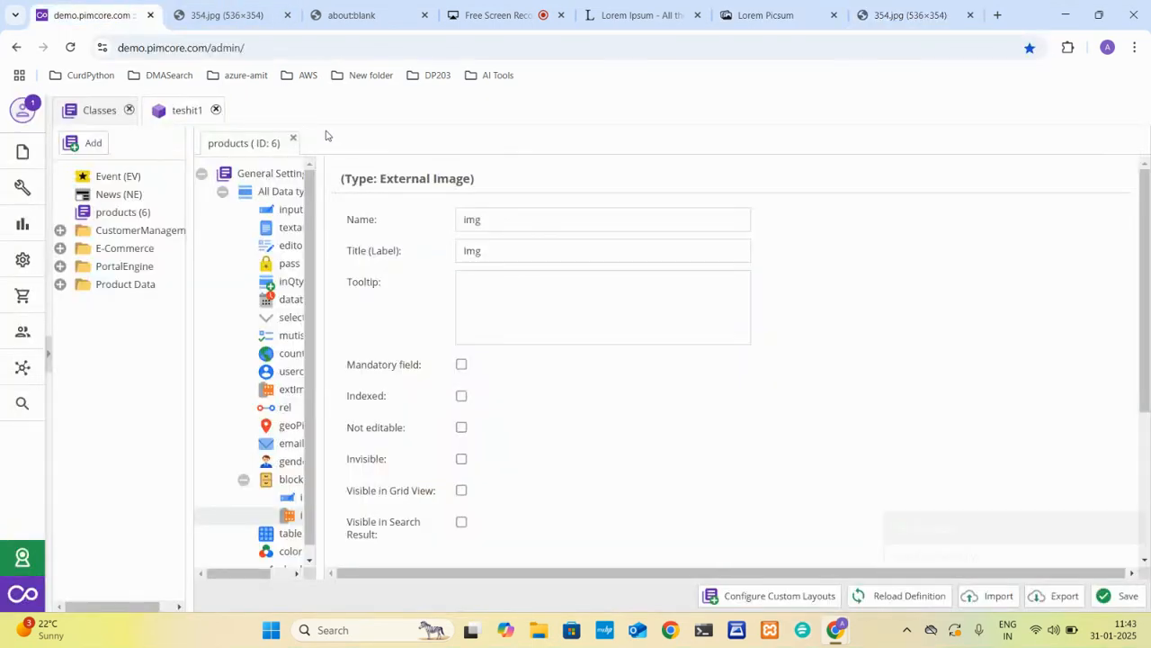
Reload teshit1 and paste the puppy image's address into the Img URL of the first Block1 entry.
{"action": "left_click", "coordinate": [180, 110]}
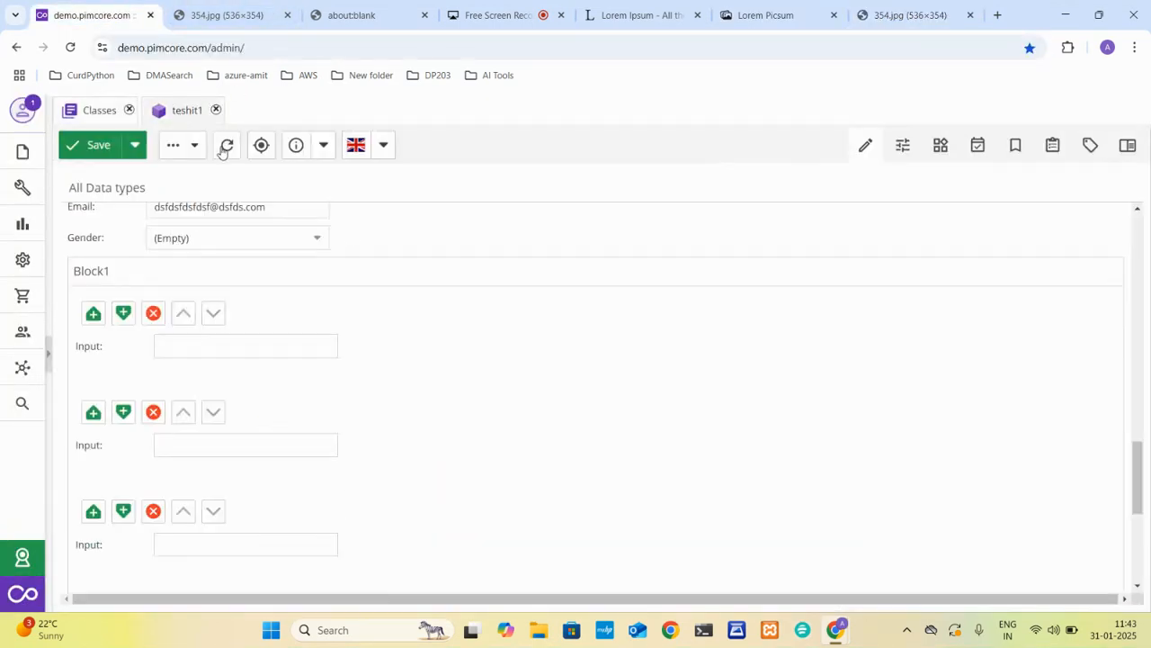
{"action": "left_click", "coordinate": [225, 144]}
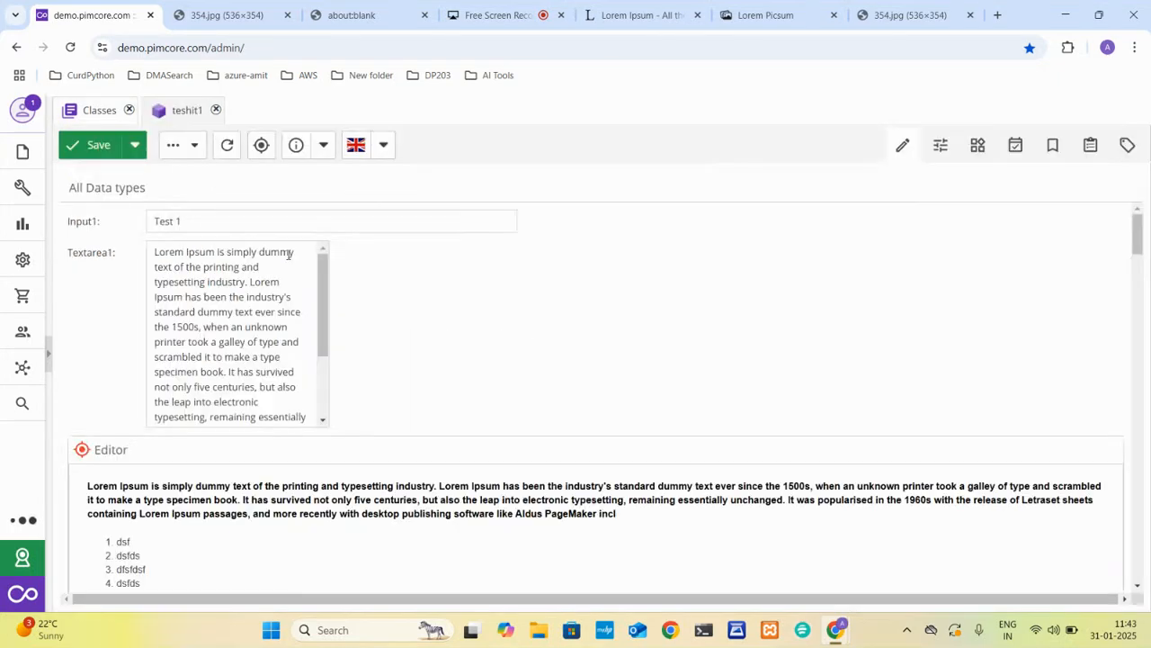
{"action": "scroll", "coordinate": [257, 412], "scroll_direction": "down", "scroll_amount": 10}
{"action": "scroll", "coordinate": [255, 411], "scroll_direction": "down", "scroll_amount": 6}
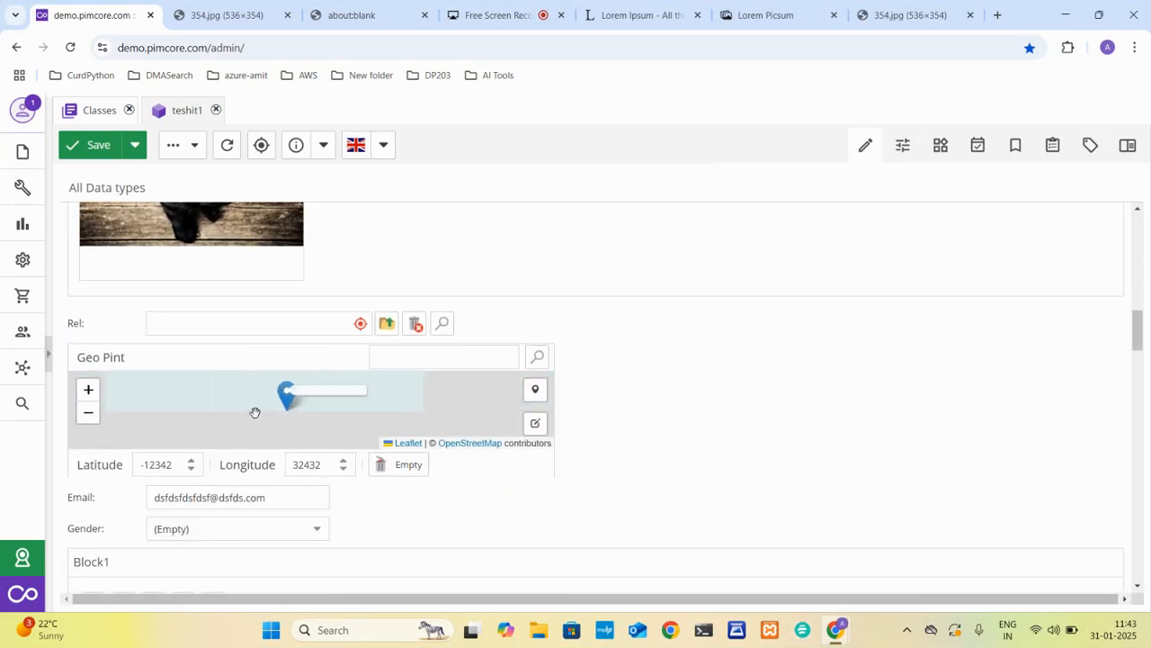
{"action": "scroll", "coordinate": [395, 456], "scroll_direction": "up", "scroll_amount": 5}
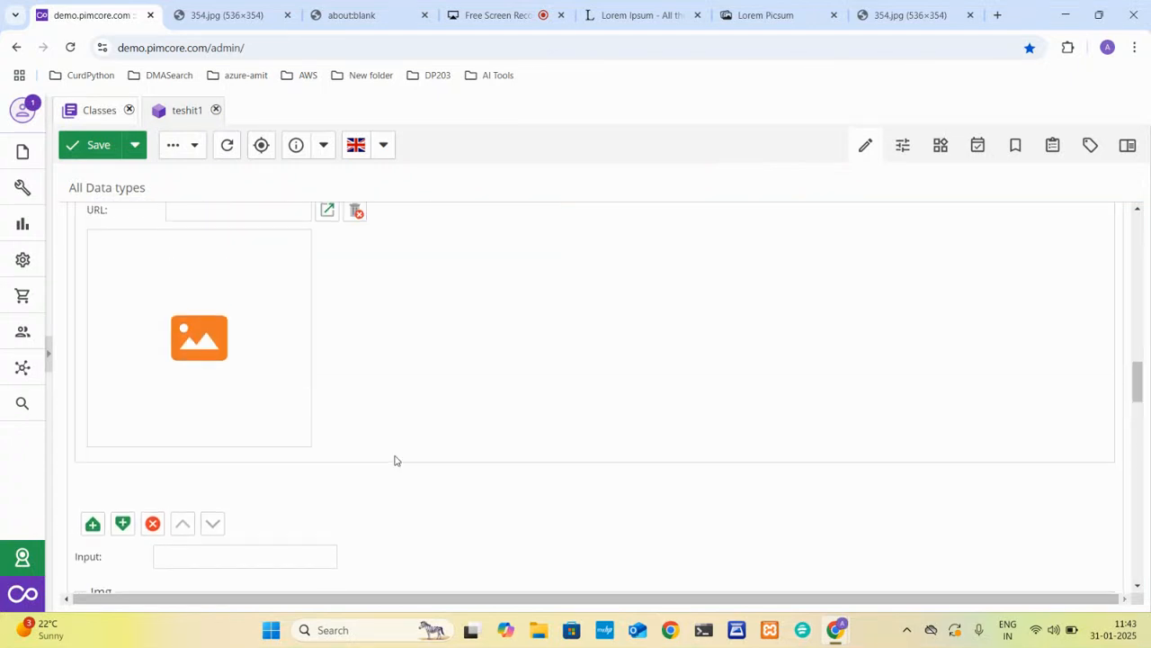
{"action": "left_click", "coordinate": [256, 366]}
{"action": "key", "text": "ctrl+v"}
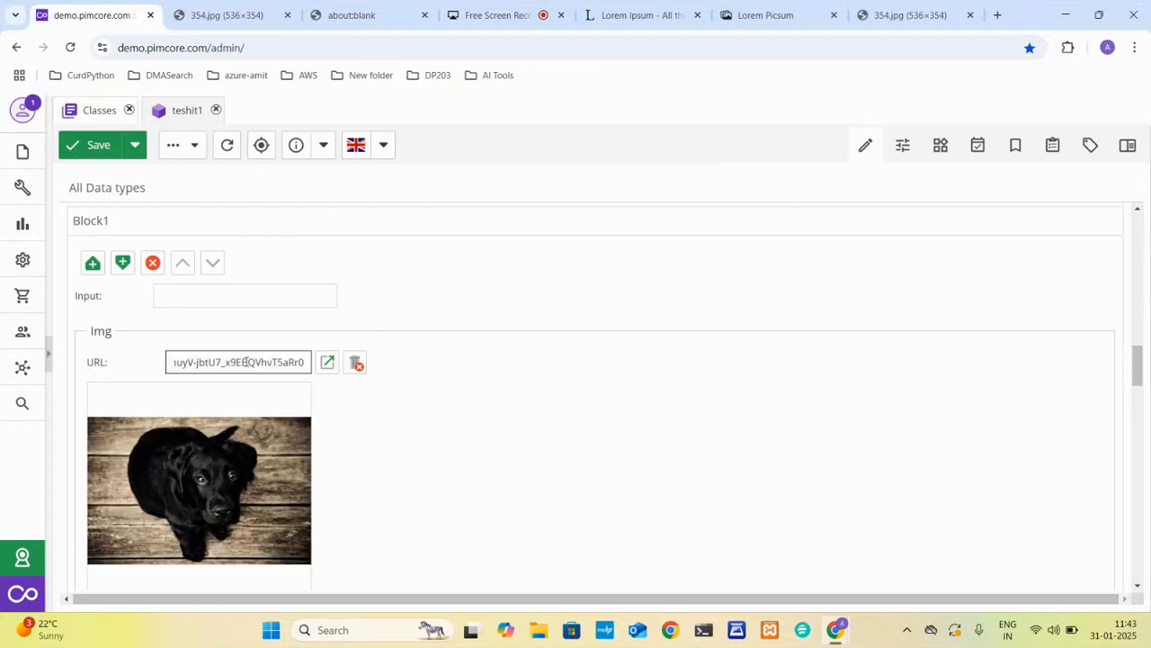
Paste the puppy image's address into the Img URL of the second Block1 entry.
{"action": "scroll", "coordinate": [337, 528], "scroll_direction": "down", "scroll_amount": 3}
{"action": "left_click", "coordinate": [241, 482]}
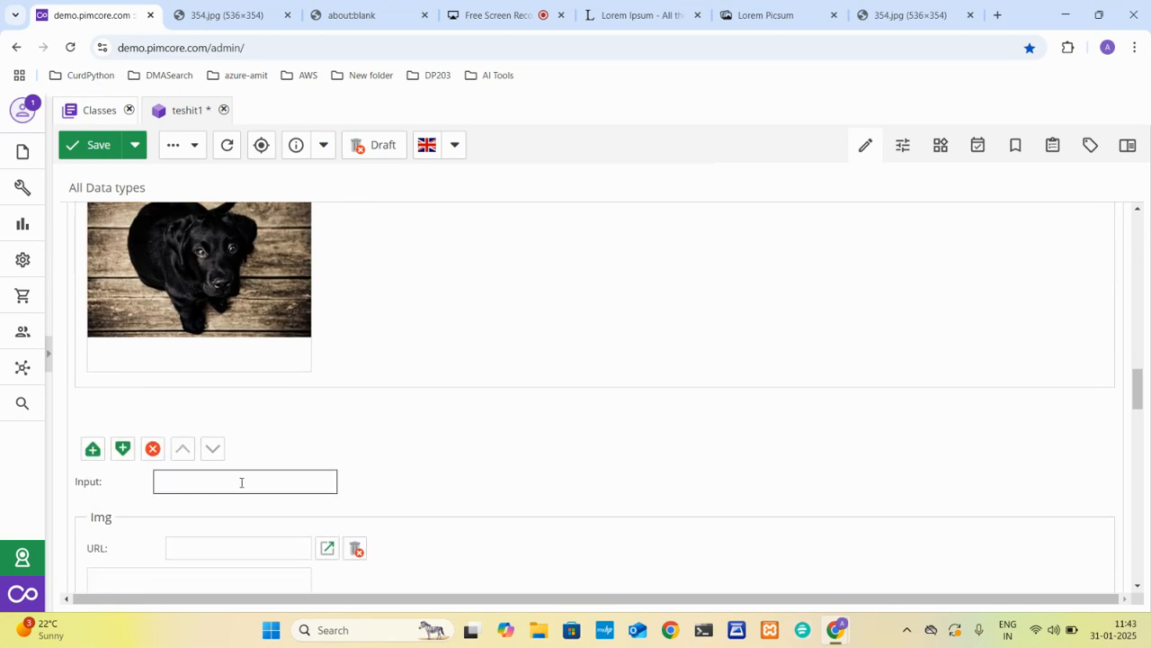
{"action": "left_click", "coordinate": [218, 546]}
{"action": "key", "text": "ctrl+v"}
{"action": "scroll", "coordinate": [219, 543], "scroll_direction": "down", "scroll_amount": 1}
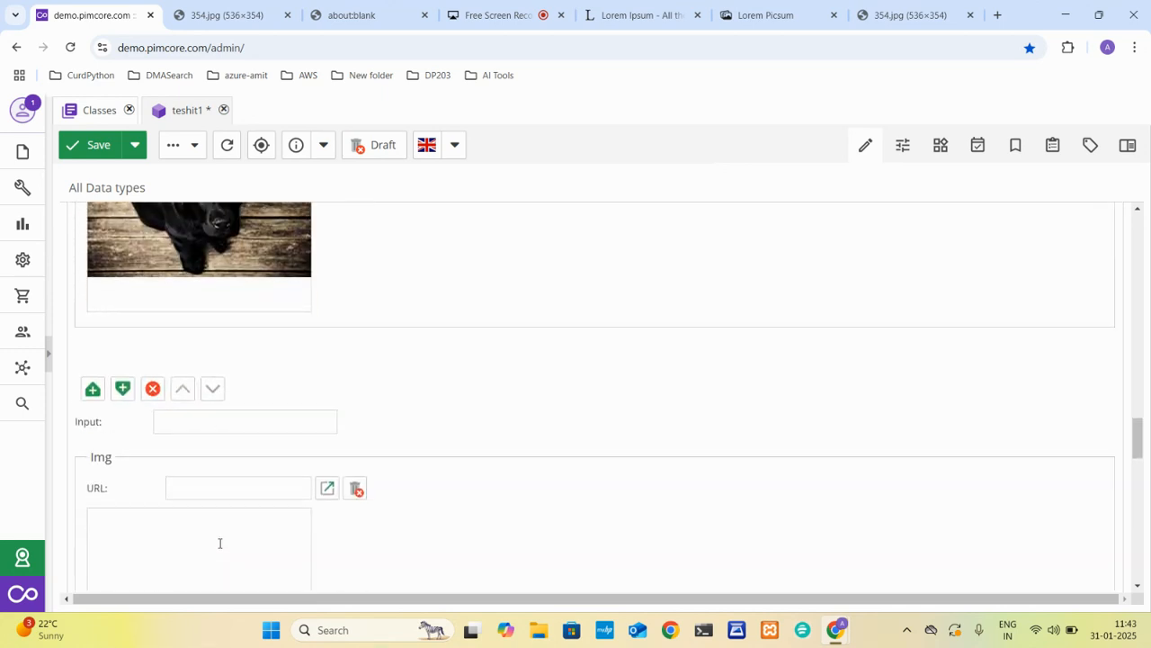
{"action": "scroll", "coordinate": [174, 532], "scroll_direction": "down", "scroll_amount": 4}
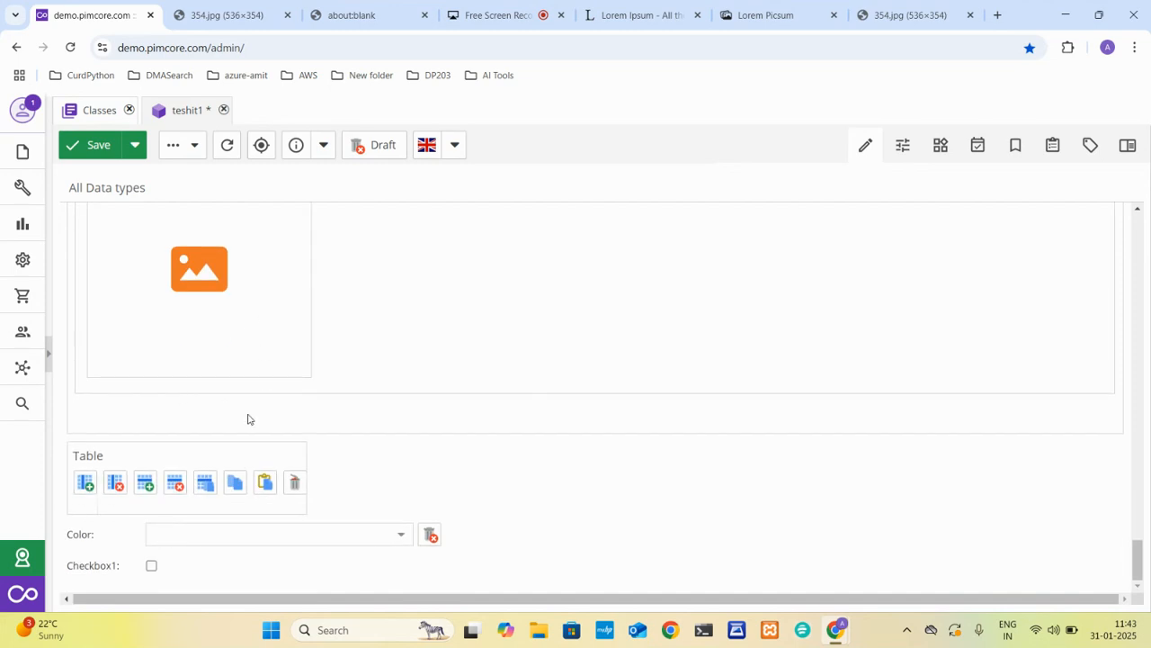
Set teshit1's Color field to the dark red #893535.
{"action": "left_click", "coordinate": [394, 541]}
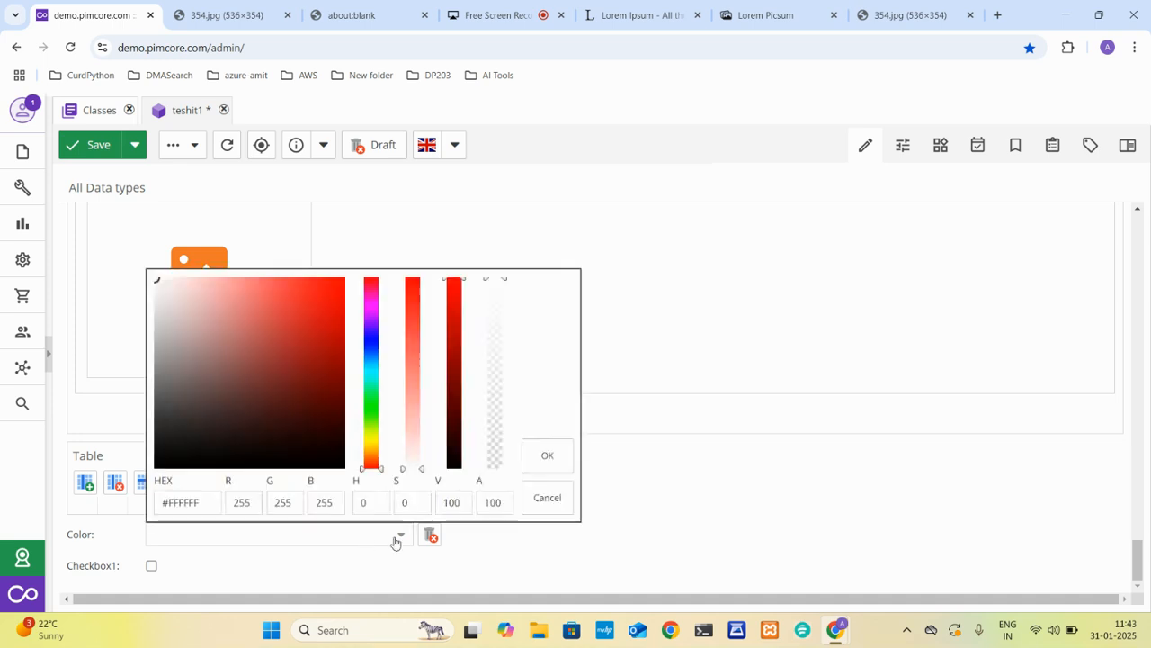
{"action": "left_click_drag", "start_coordinate": [290, 393], "coordinate": [272, 367]}
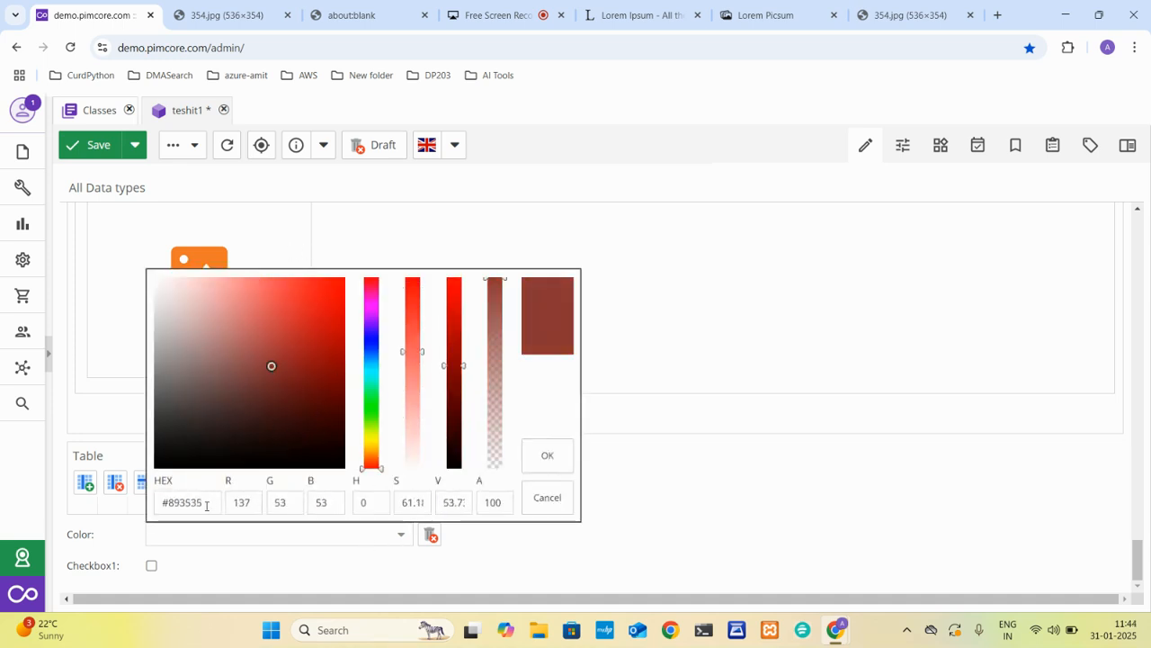
{"action": "left_click", "coordinate": [545, 457]}
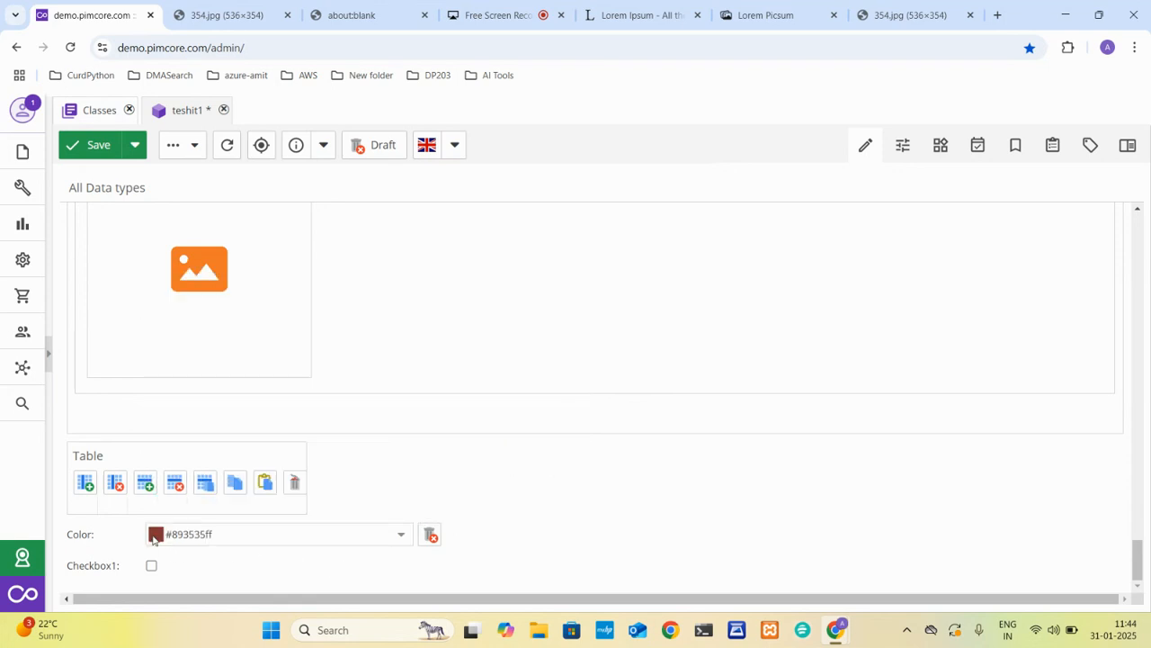
Change teshit1's Color field to the dark olive #606300.
{"action": "left_click", "coordinate": [402, 536]}
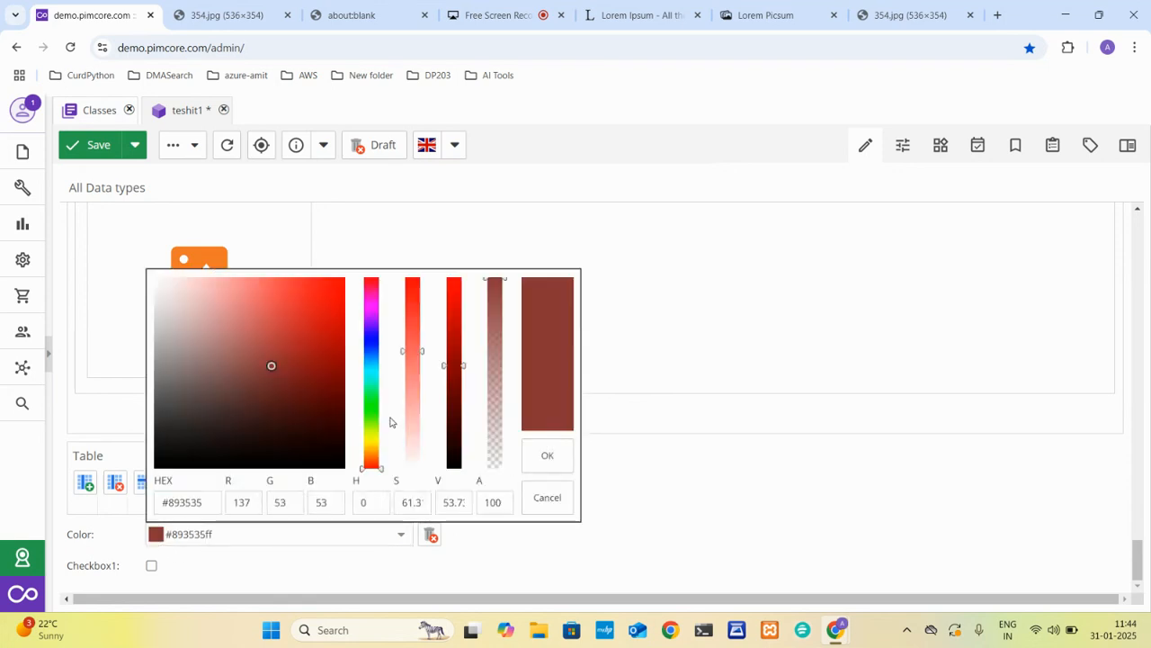
{"action": "left_click_drag", "start_coordinate": [370, 399], "coordinate": [372, 435]}
{"action": "left_click_drag", "start_coordinate": [335, 331], "coordinate": [344, 393]}
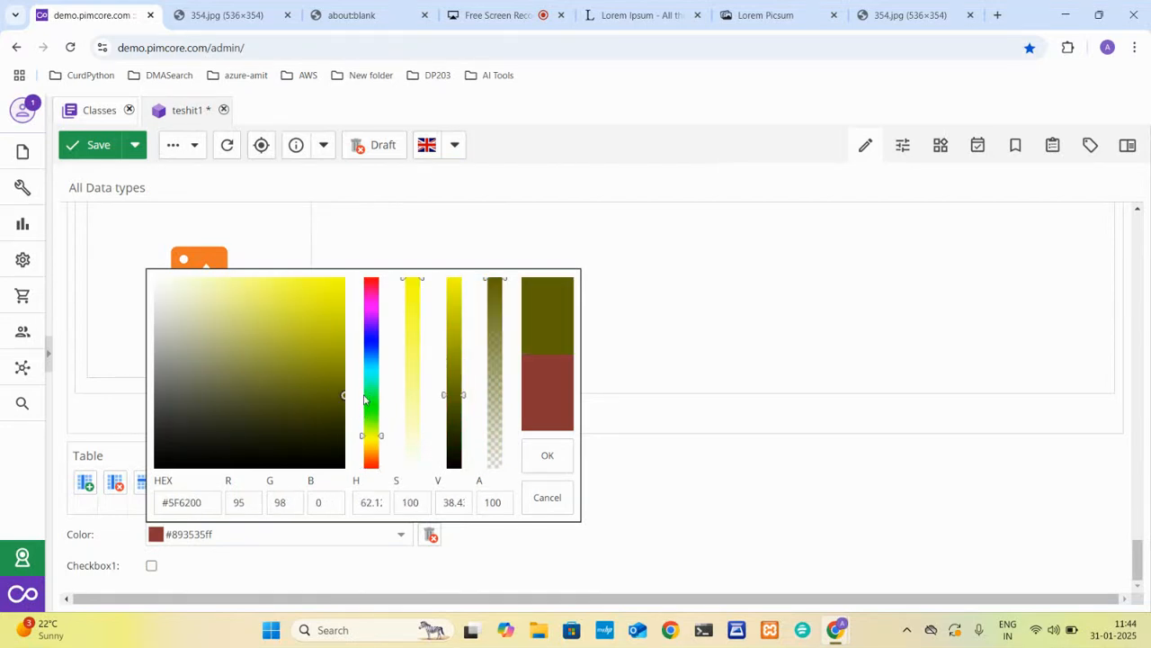
{"action": "left_click", "coordinate": [547, 455]}
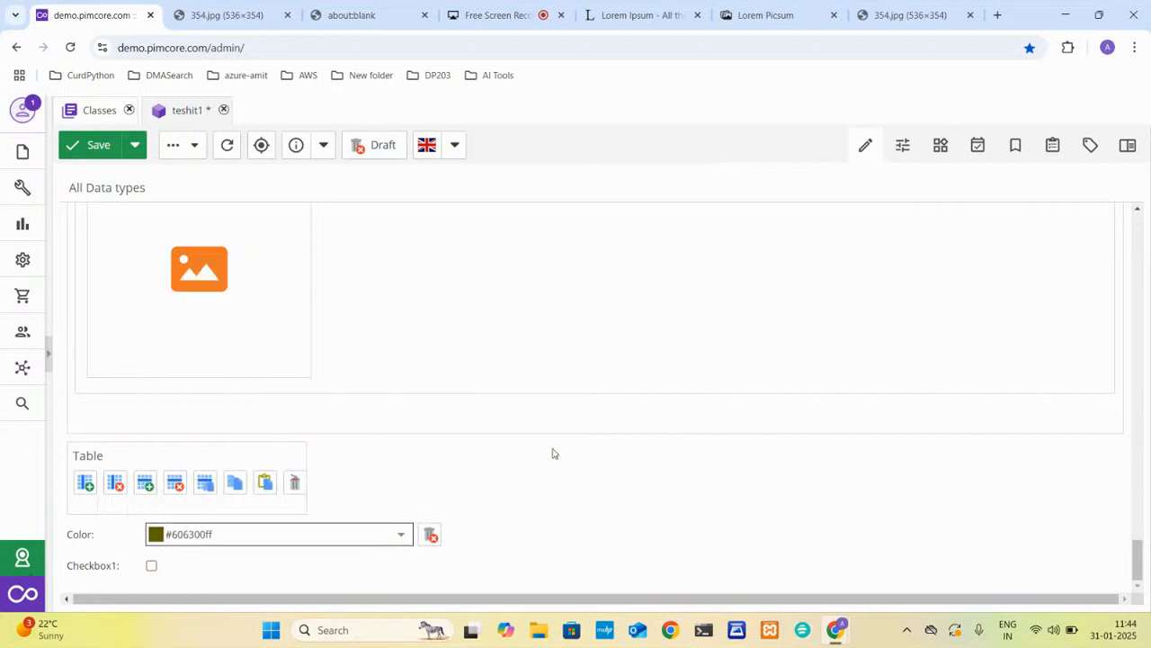
Enable Checkbox1 on teshit1, then save and publish the object.
{"action": "left_click", "coordinate": [151, 569]}
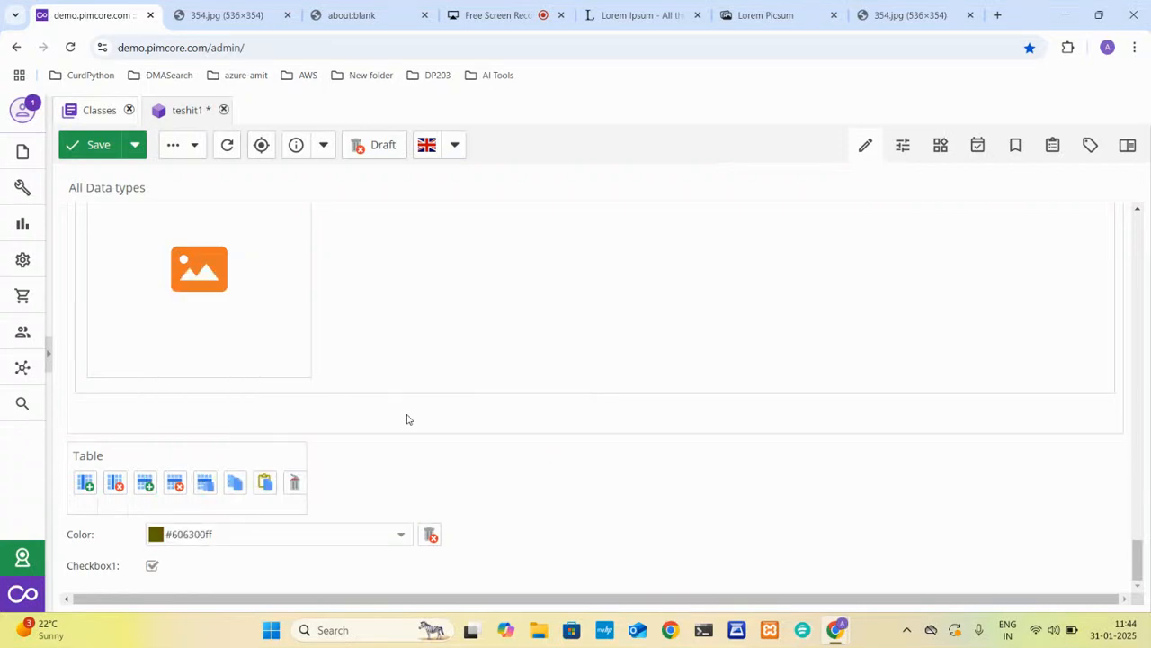
{"action": "scroll", "coordinate": [406, 419], "scroll_direction": "up", "scroll_amount": 5}
{"action": "scroll", "coordinate": [406, 419], "scroll_direction": "up", "scroll_amount": 10}
{"action": "left_click", "coordinate": [135, 145]}
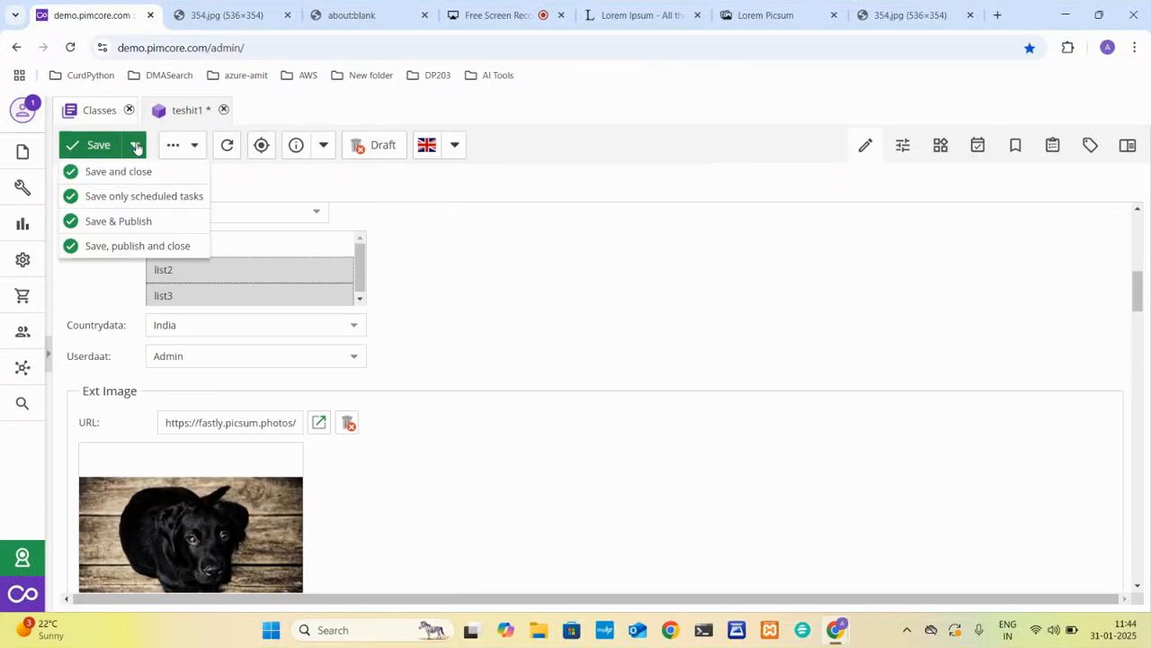
{"action": "left_click", "coordinate": [113, 220]}
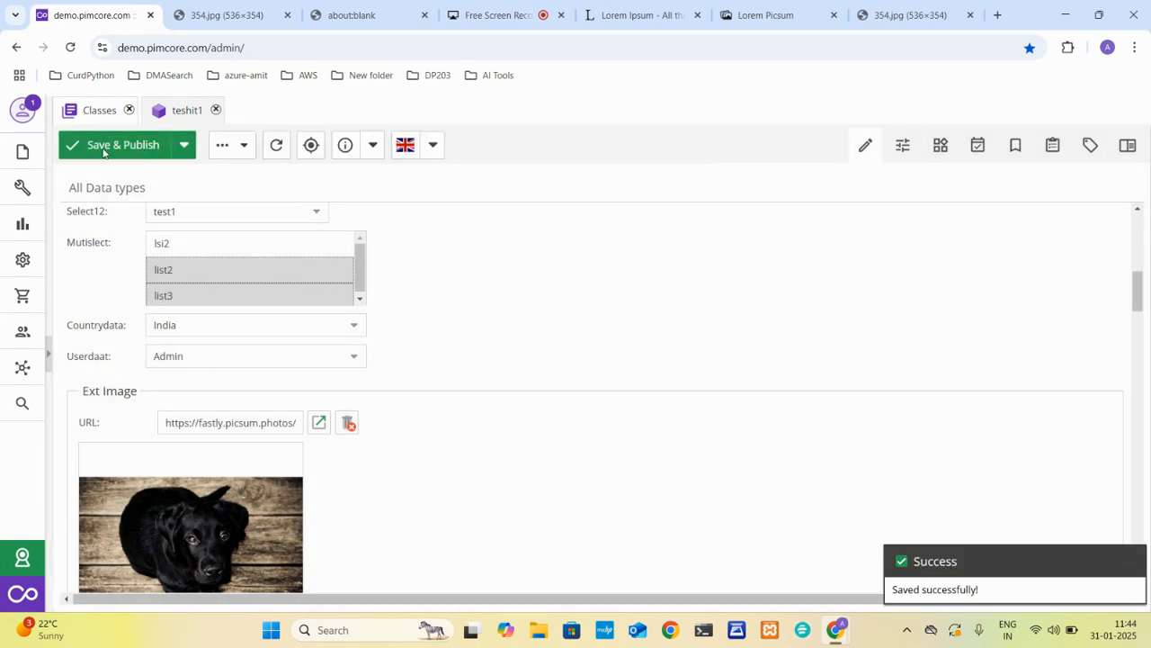
Export the products class definition and open the downloaded class_products_export.json.
{"action": "left_click", "coordinate": [93, 109]}
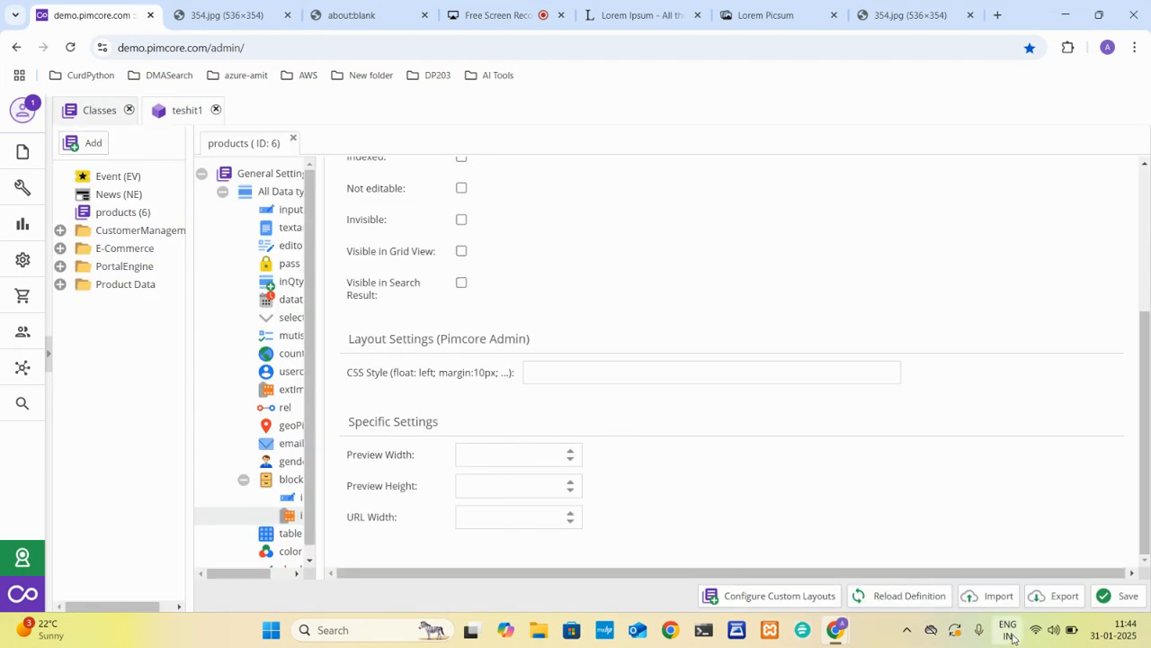
{"action": "left_click", "coordinate": [1058, 602]}
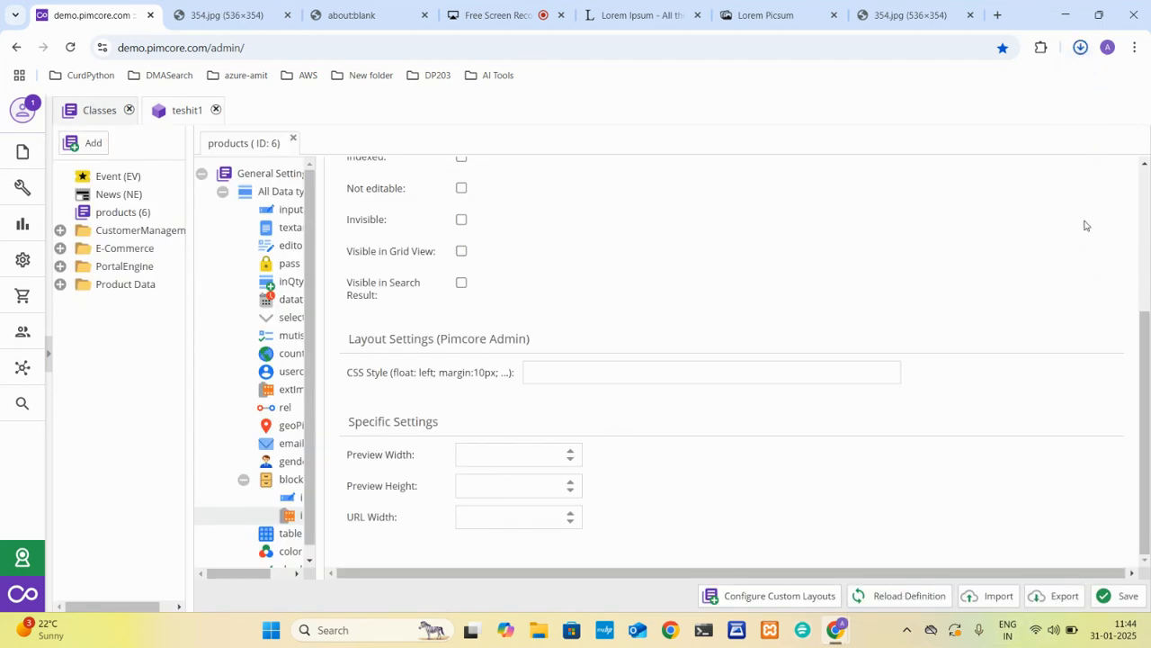
{"action": "left_click", "coordinate": [956, 82]}
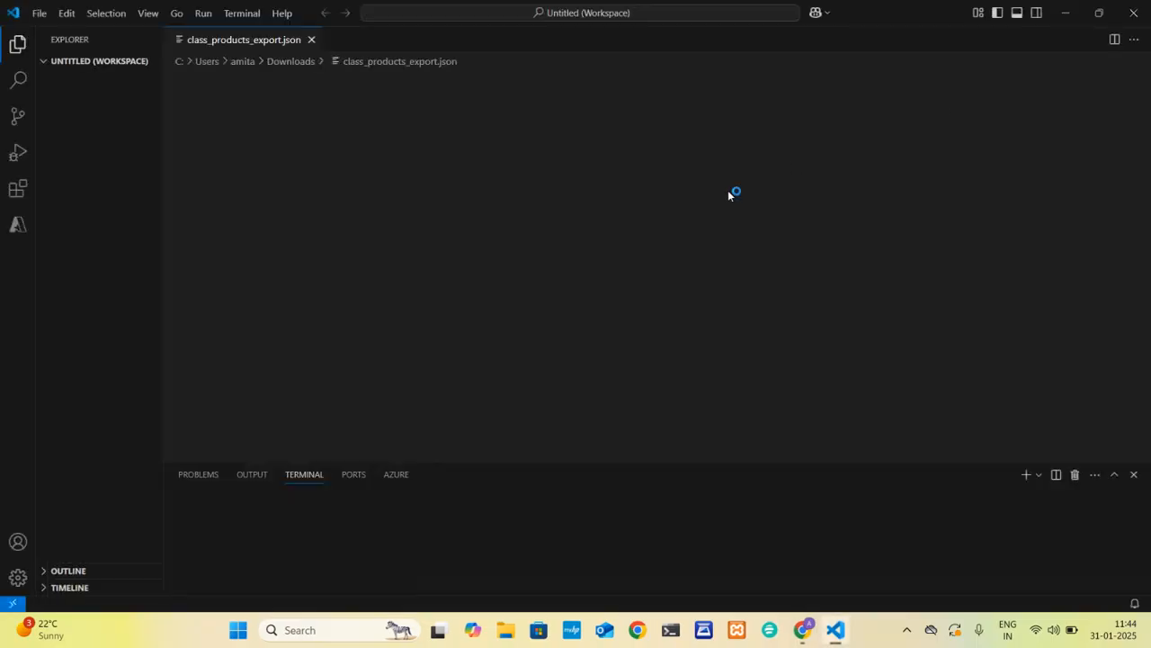
Examine the field definitions in class_products_export.json and return to Pimcore in the browser.
{"action": "scroll", "coordinate": [428, 259], "scroll_direction": "down", "scroll_amount": 3}
{"action": "scroll", "coordinate": [428, 259], "scroll_direction": "up", "scroll_amount": 3}
{"action": "scroll", "coordinate": [428, 258], "scroll_direction": "down", "scroll_amount": 16}
{"action": "scroll", "coordinate": [428, 258], "scroll_direction": "down", "scroll_amount": 20}
{"action": "scroll", "coordinate": [428, 258], "scroll_direction": "down", "scroll_amount": 12}
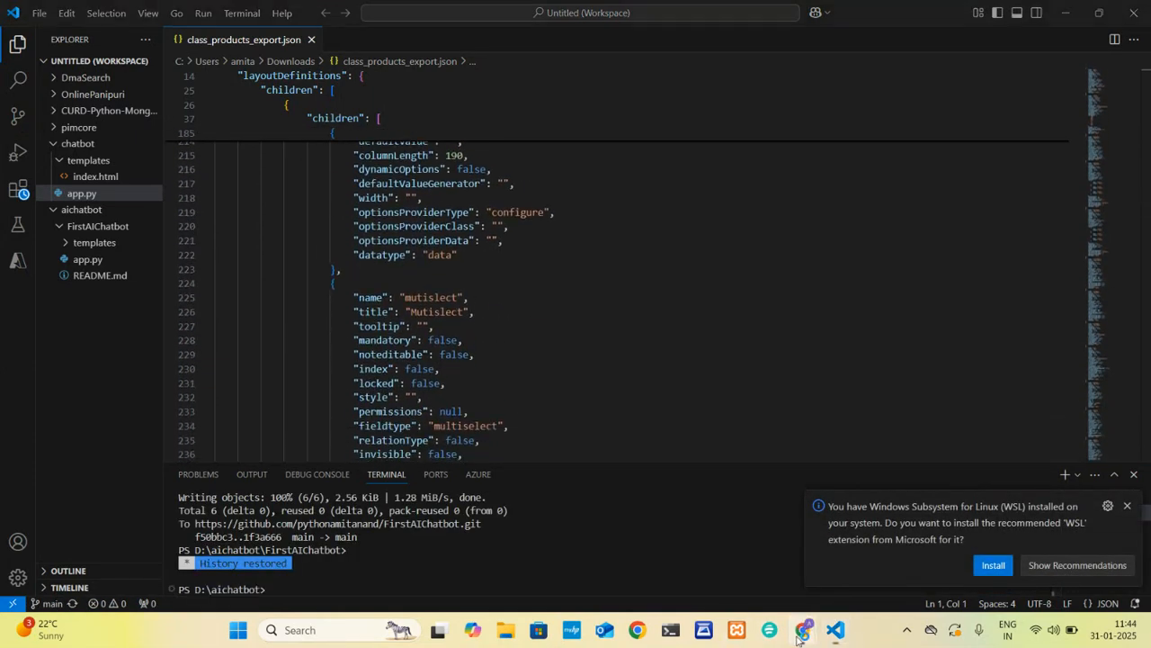
{"action": "mouse_move", "coordinate": [797, 638]}
{"action": "left_click", "coordinate": [745, 529]}
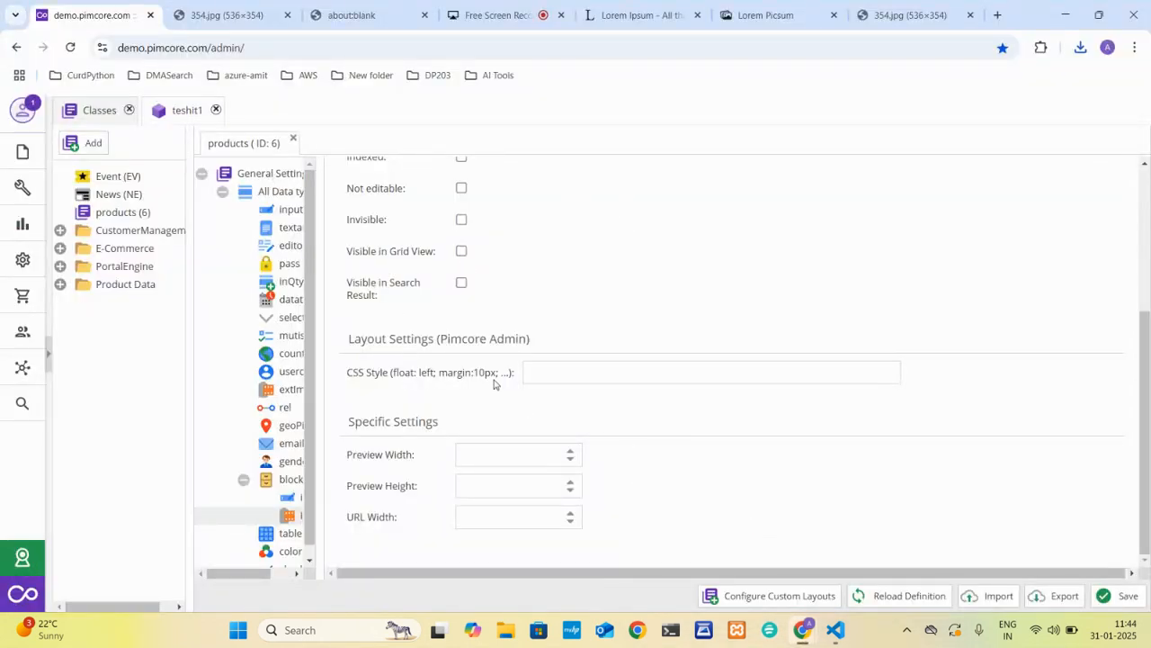
Review the img field settings, show the teshit1 object and switch to the blank browser tab.
{"action": "scroll", "coordinate": [493, 384], "scroll_direction": "up", "scroll_amount": 3}
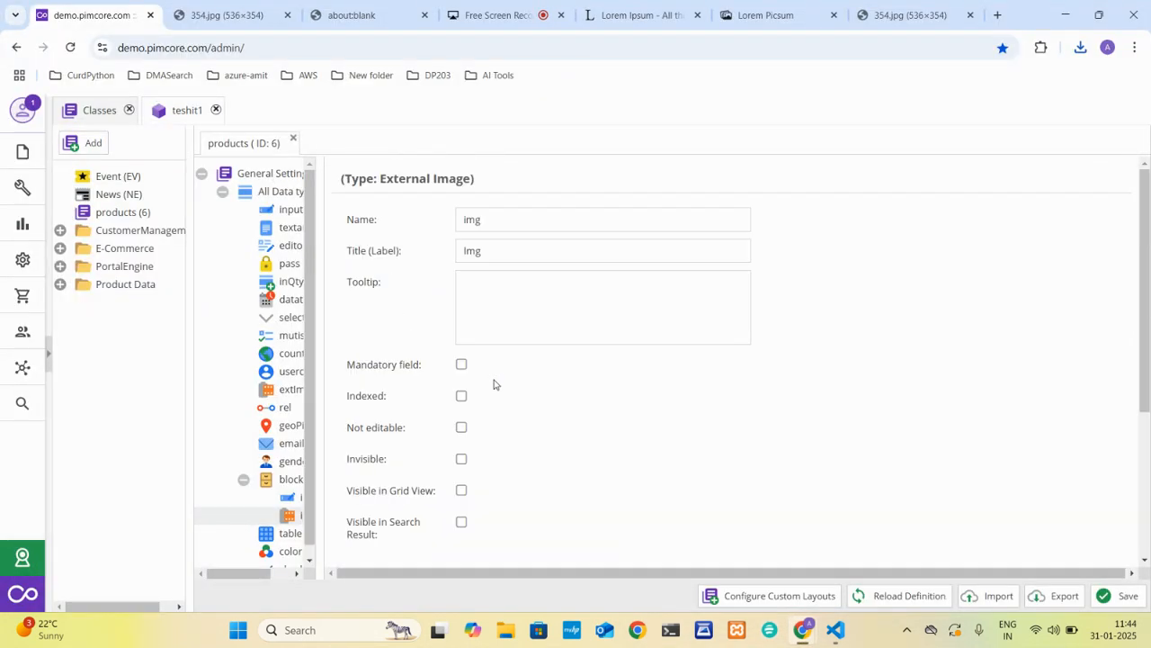
{"action": "left_click", "coordinate": [163, 117]}
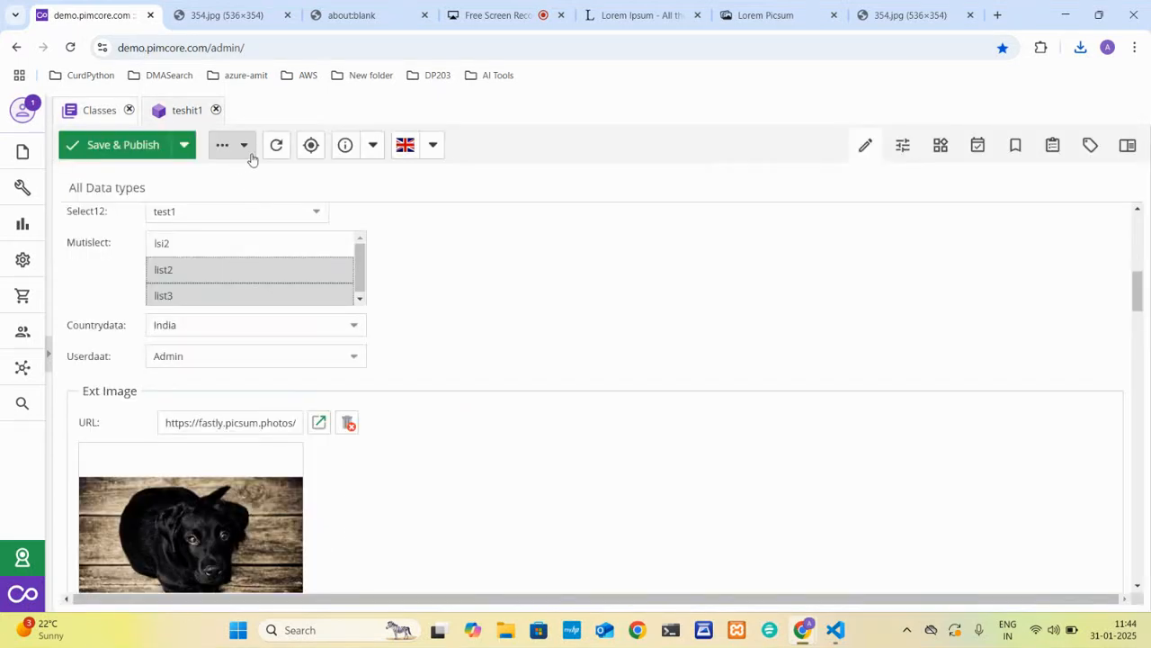
{"action": "left_click", "coordinate": [403, 15]}
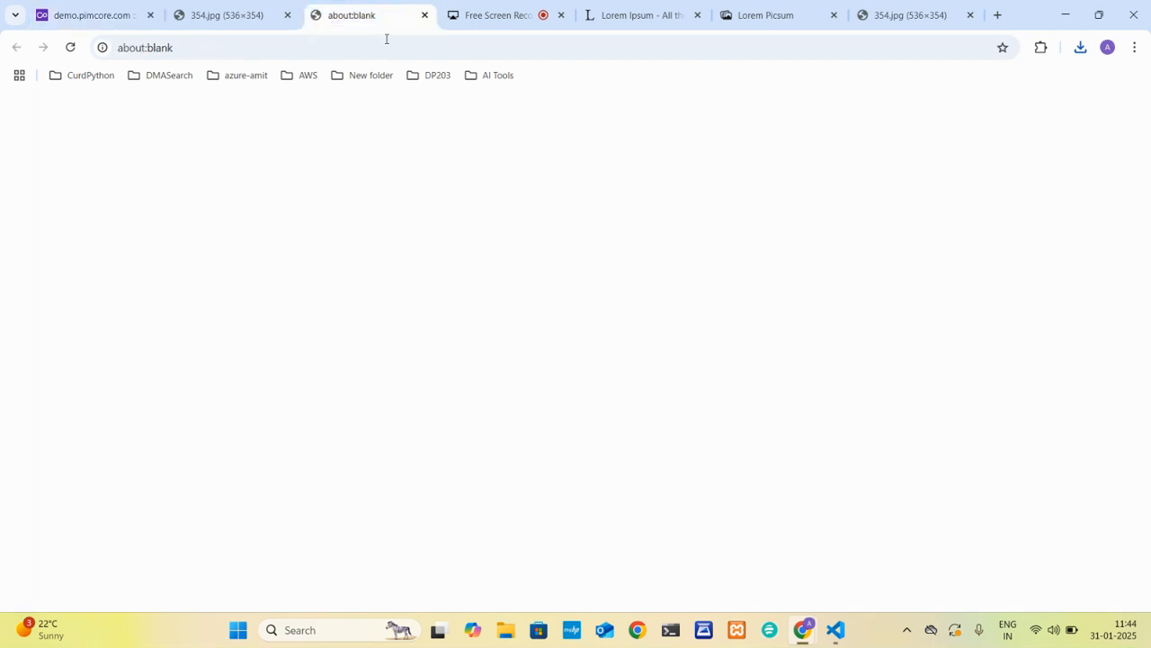
{"action": "left_click", "coordinate": [382, 49]}
{"action": "type", "text": "dem o"}
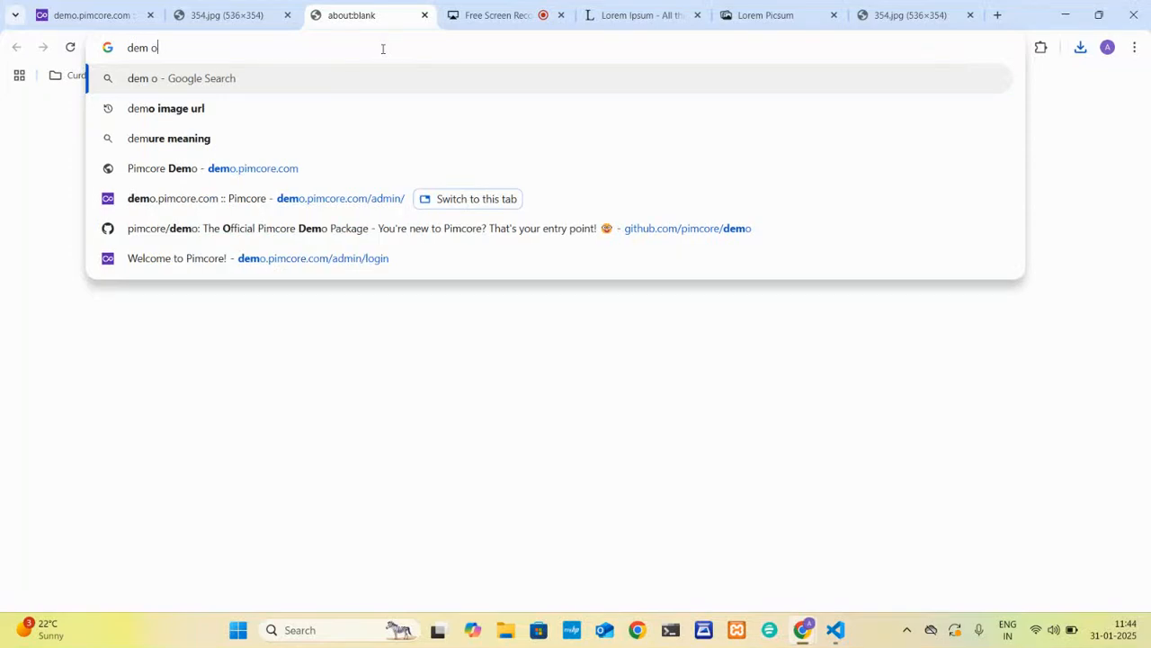
{"action": "key", "text": "Return"}
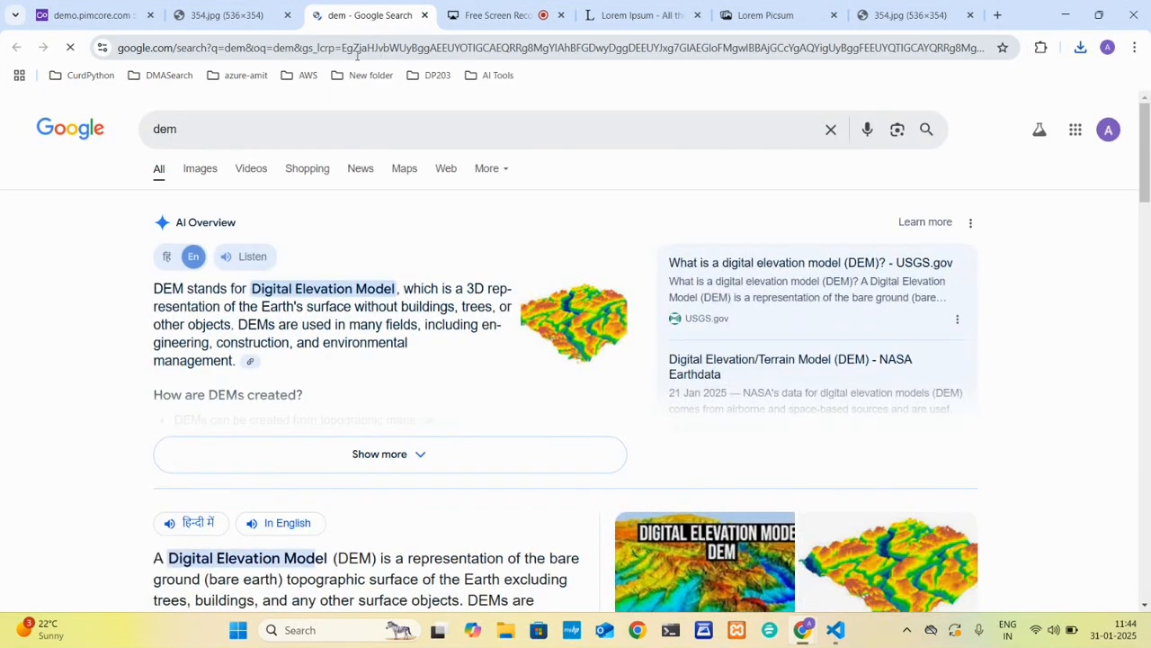
Load the public Pimcore demo site demo.pimcore.com and open its News page.
{"action": "left_click", "coordinate": [382, 49]}
{"action": "type", "text": "demo"}
{"action": "key", "text": "Return"}
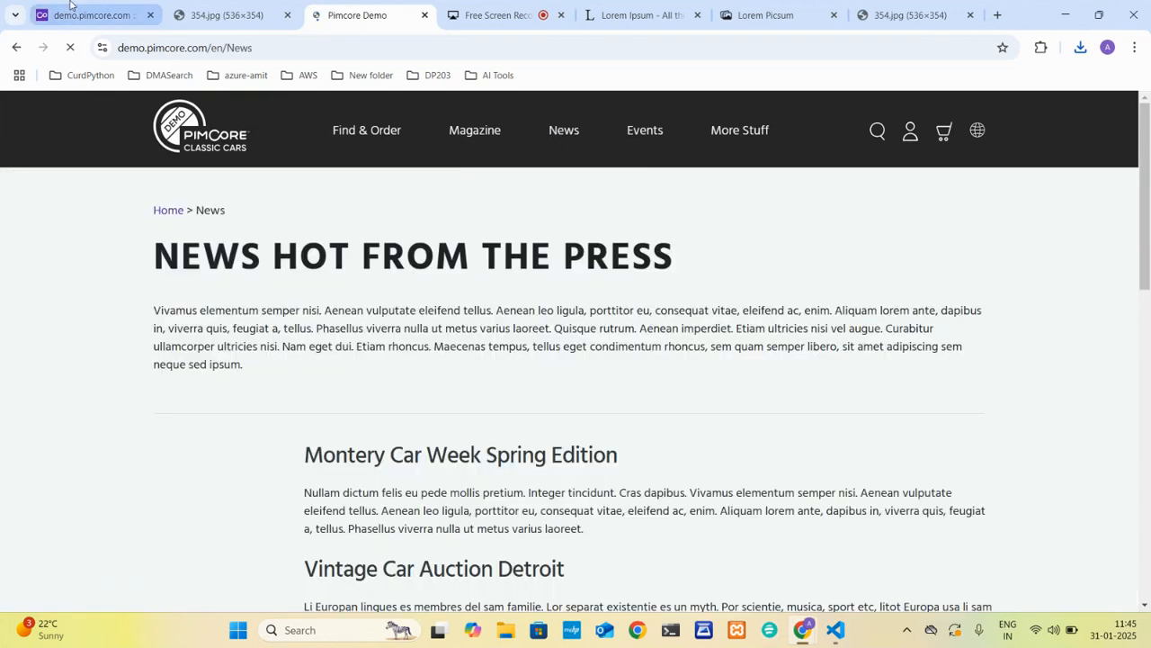
Return to the Pimcore admin, open Datahub Config and expand the collapsed element tree.
{"action": "left_click", "coordinate": [85, 14]}
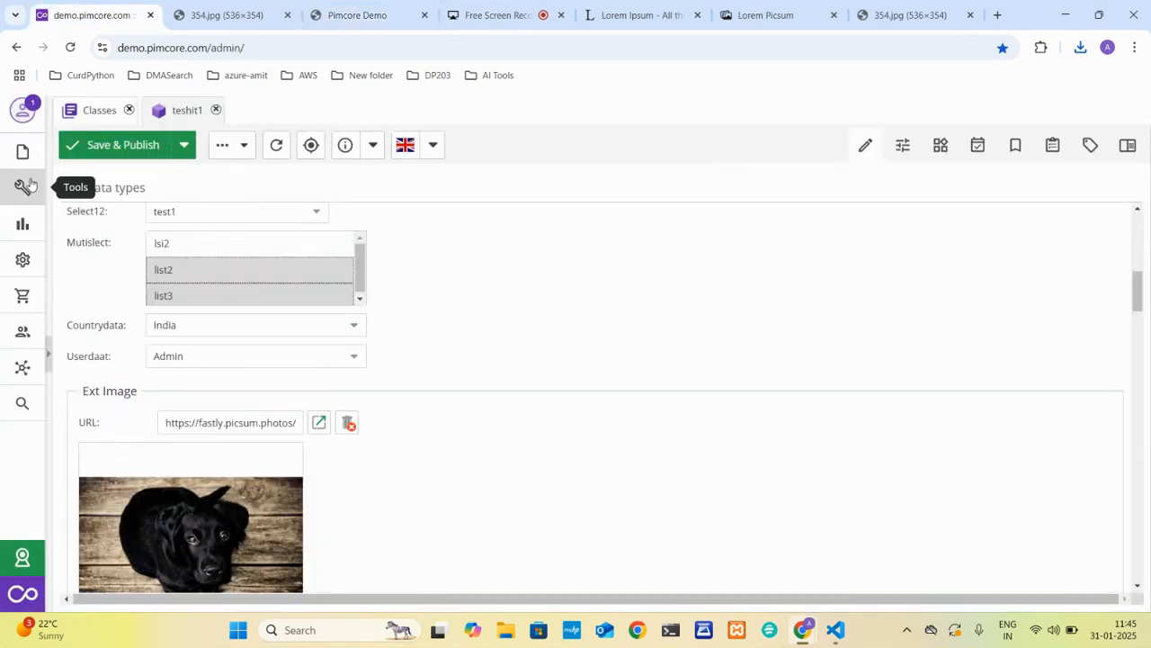
{"action": "left_click", "coordinate": [22, 367]}
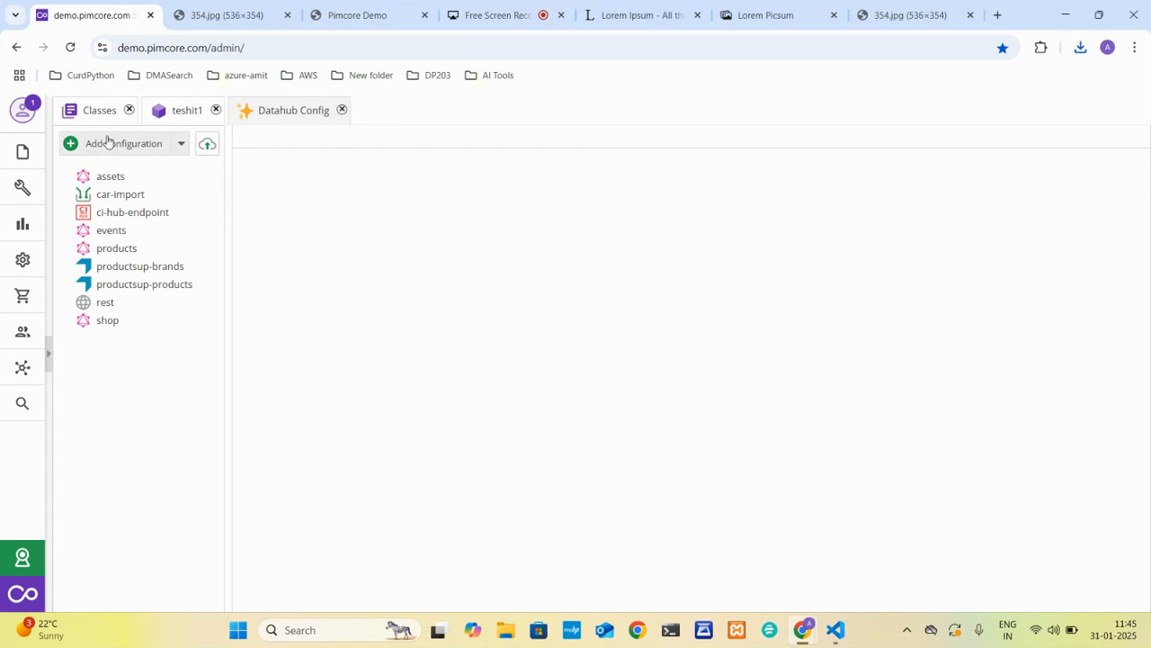
{"action": "left_click", "coordinate": [48, 365]}
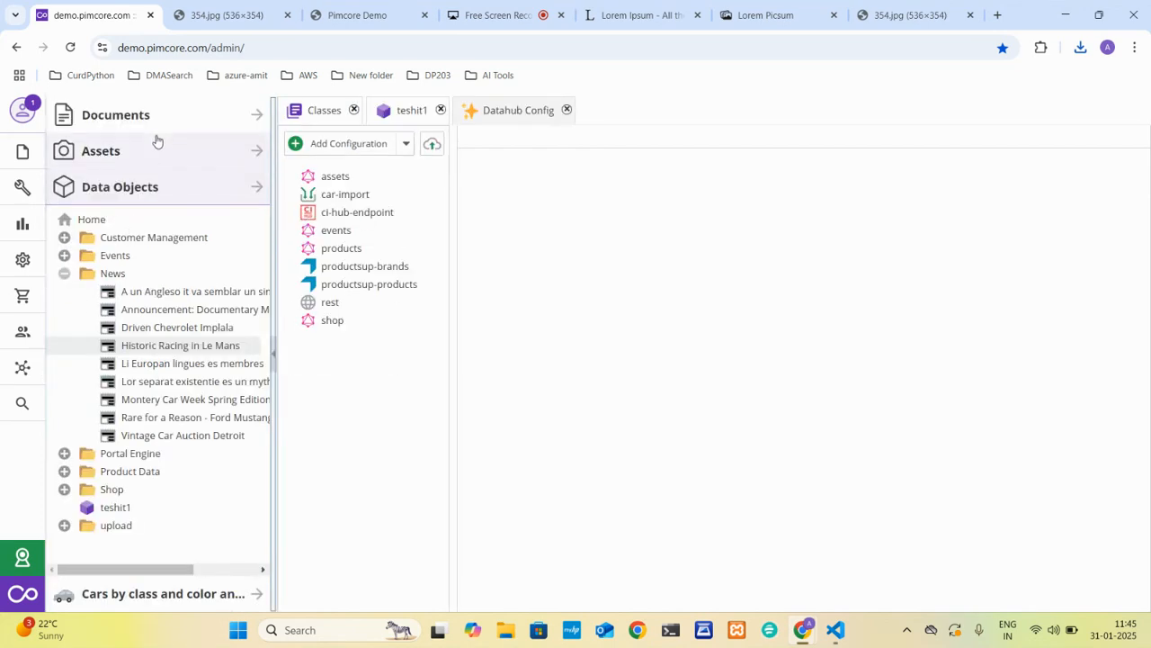
Expand the en branch of the Documents tree and open the News document despite its lock by another person.
{"action": "left_click", "coordinate": [188, 127]}
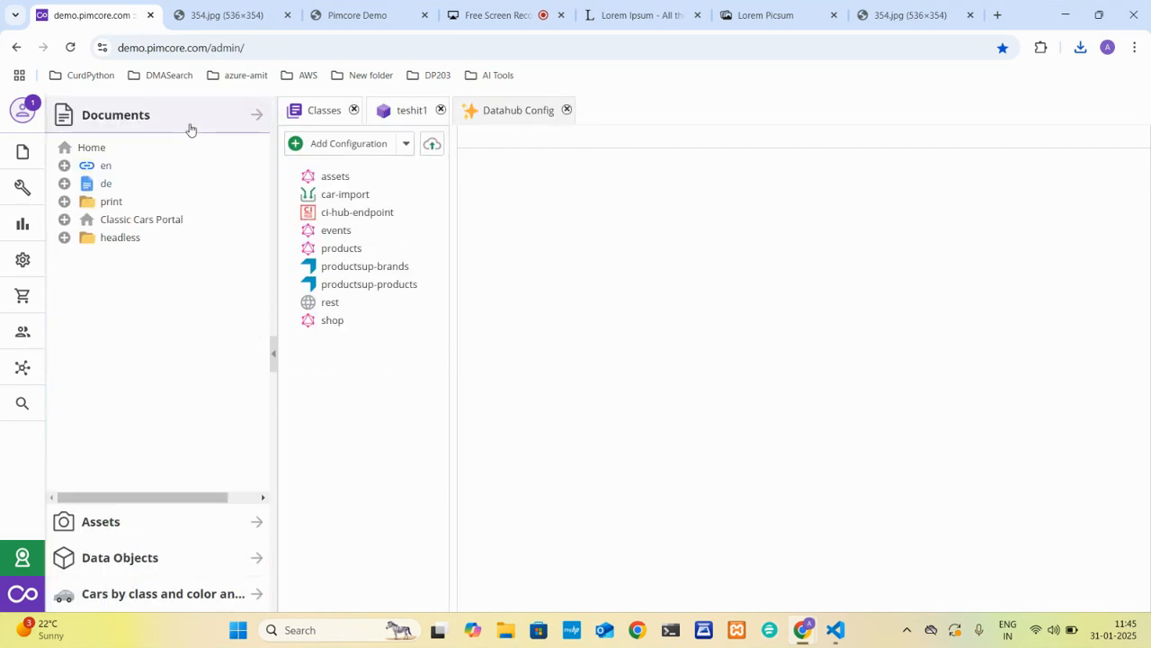
{"action": "left_click", "coordinate": [64, 165]}
{"action": "double_click", "coordinate": [128, 228]}
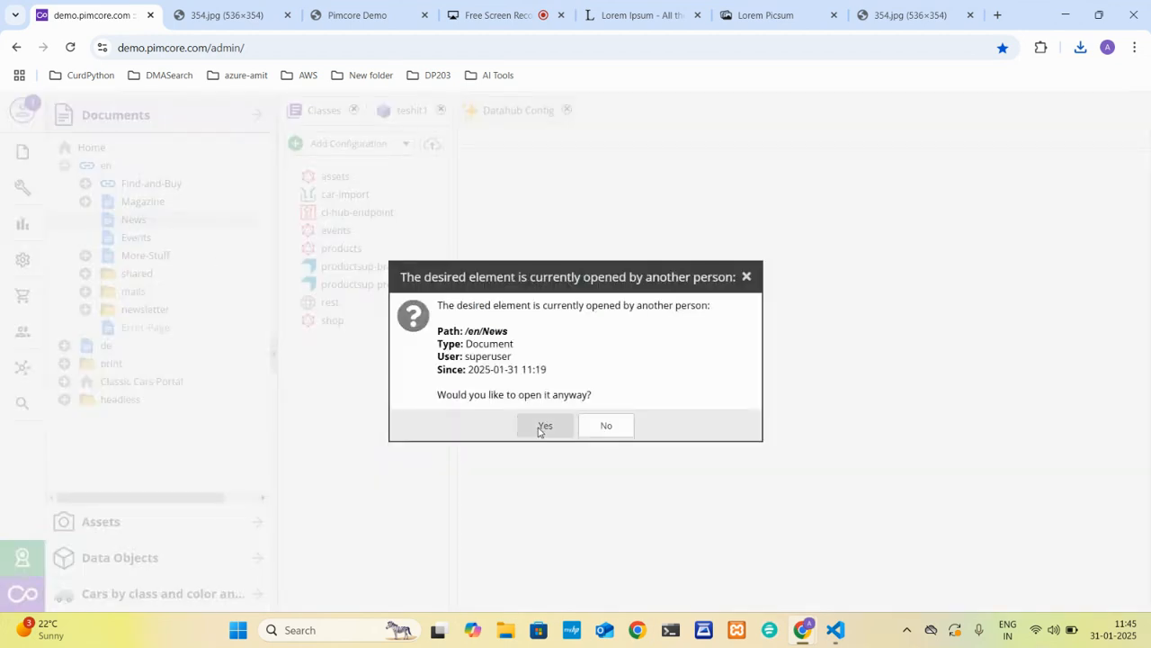
{"action": "left_click", "coordinate": [541, 428]}
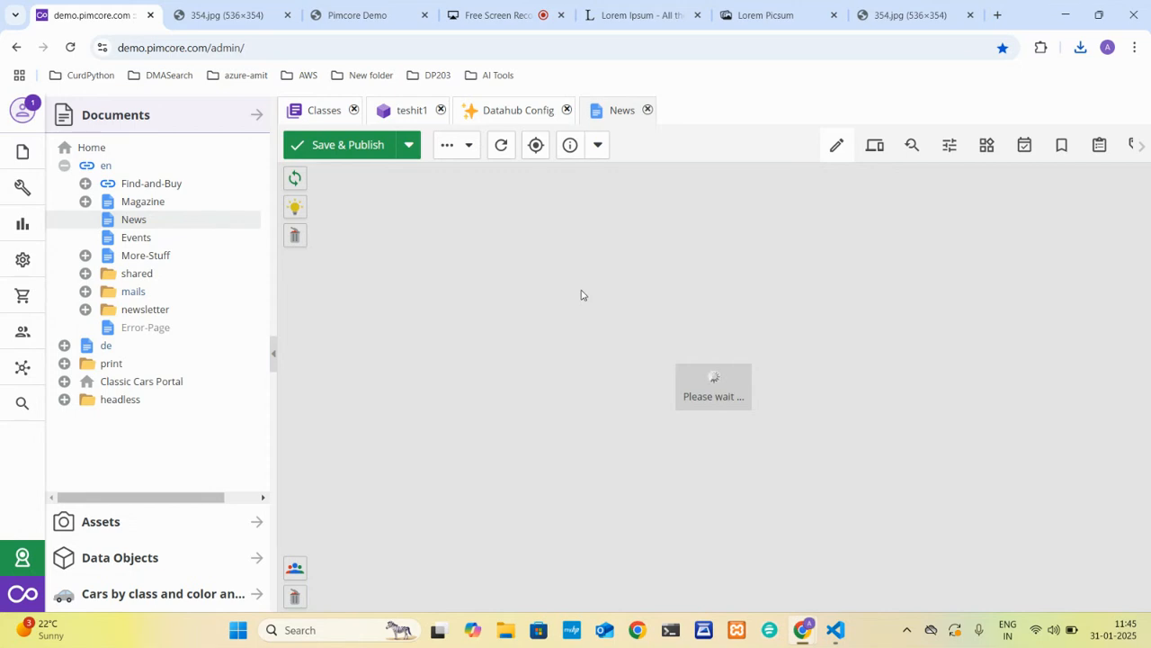
Examine the News page on the public demo site and return to the News document in Pimcore.
{"action": "left_click", "coordinate": [363, 11]}
{"action": "scroll", "coordinate": [342, 370], "scroll_direction": "down", "scroll_amount": 15}
{"action": "scroll", "coordinate": [340, 369], "scroll_direction": "up", "scroll_amount": 10}
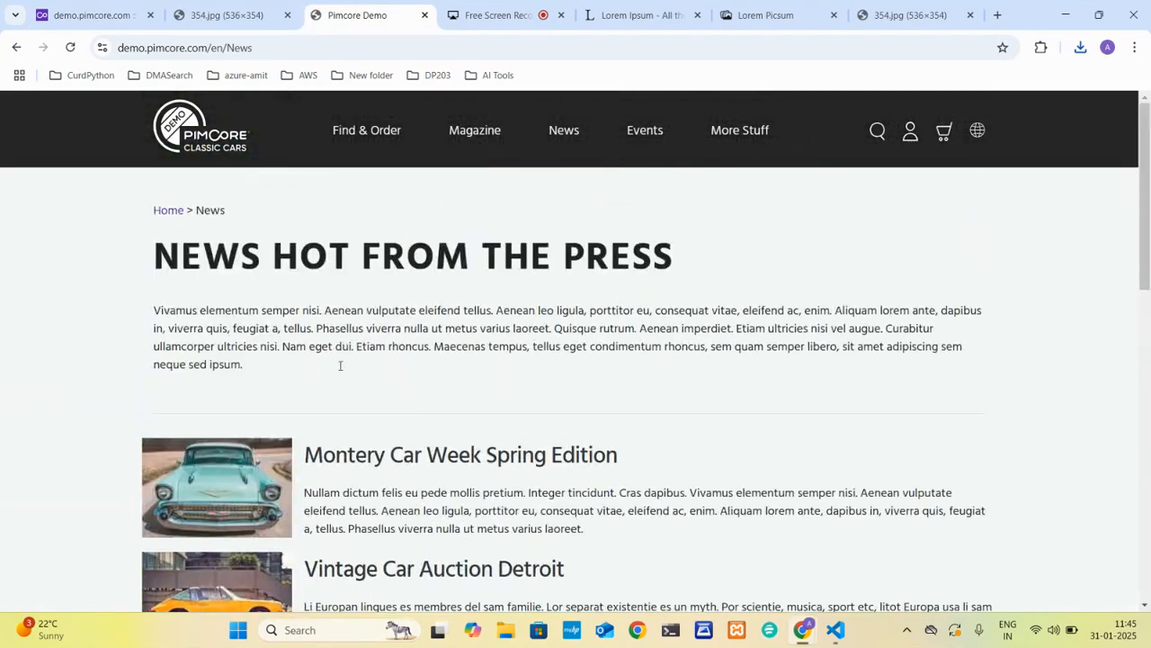
{"action": "left_click", "coordinate": [114, 7]}
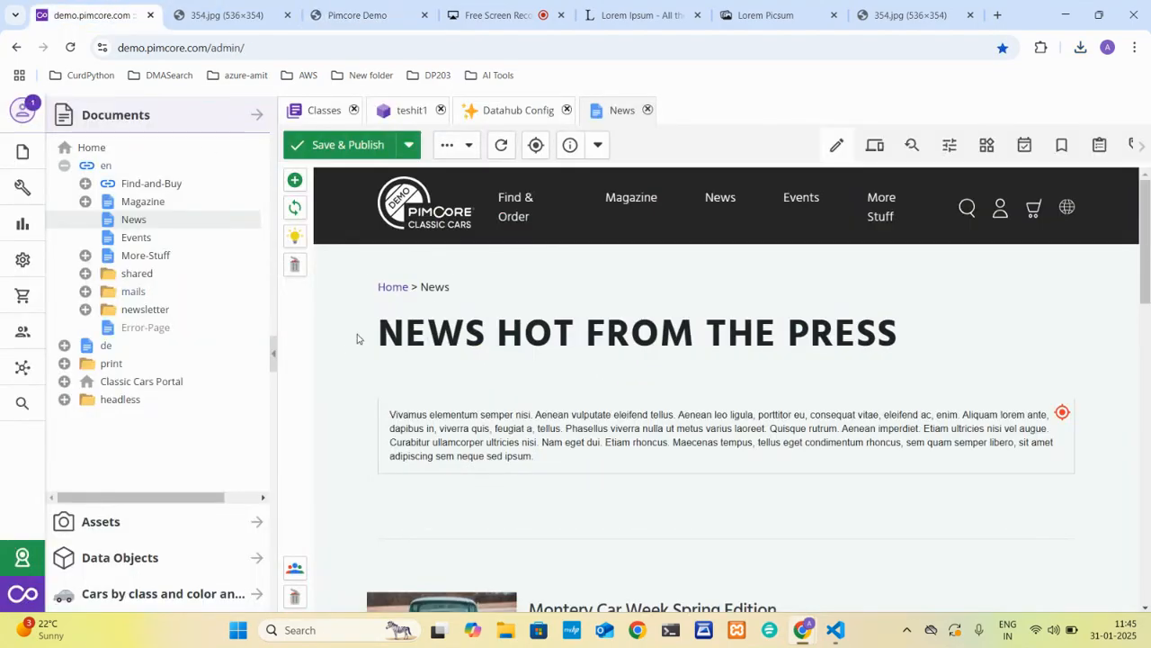
Look at the content blocks that can be inserted and examine the article list in the News document.
{"action": "left_click", "coordinate": [295, 180]}
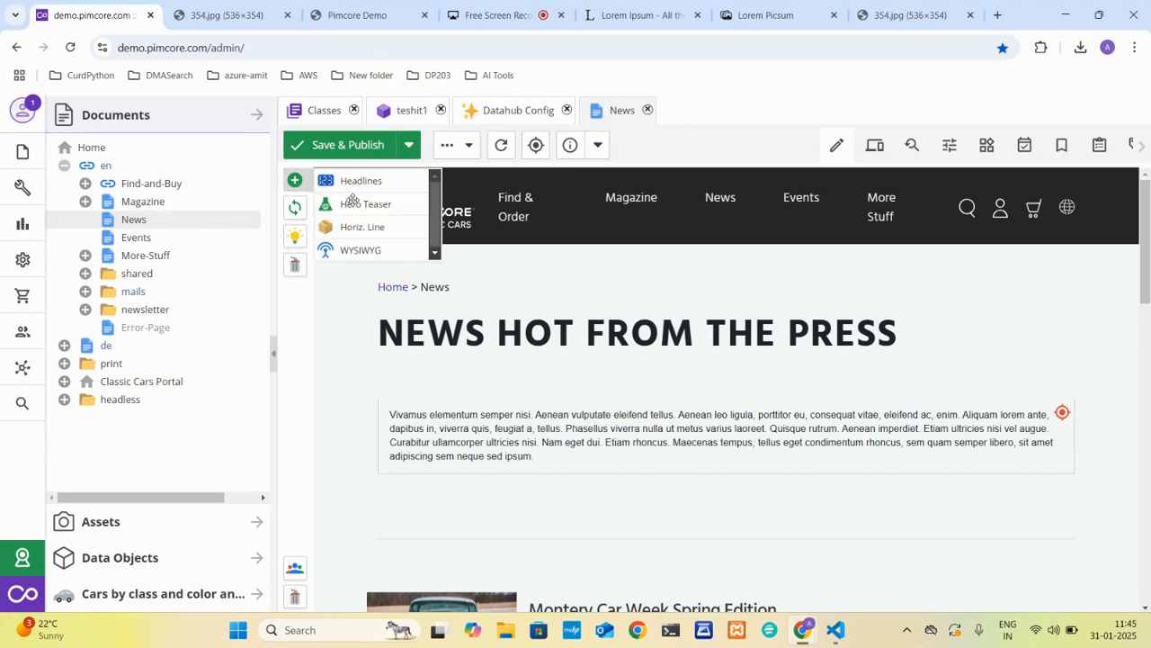
{"action": "left_click", "coordinate": [333, 298]}
{"action": "right_click", "coordinate": [333, 298]}
{"action": "left_click", "coordinate": [333, 298]}
{"action": "scroll", "coordinate": [629, 357], "scroll_direction": "down", "scroll_amount": 3}
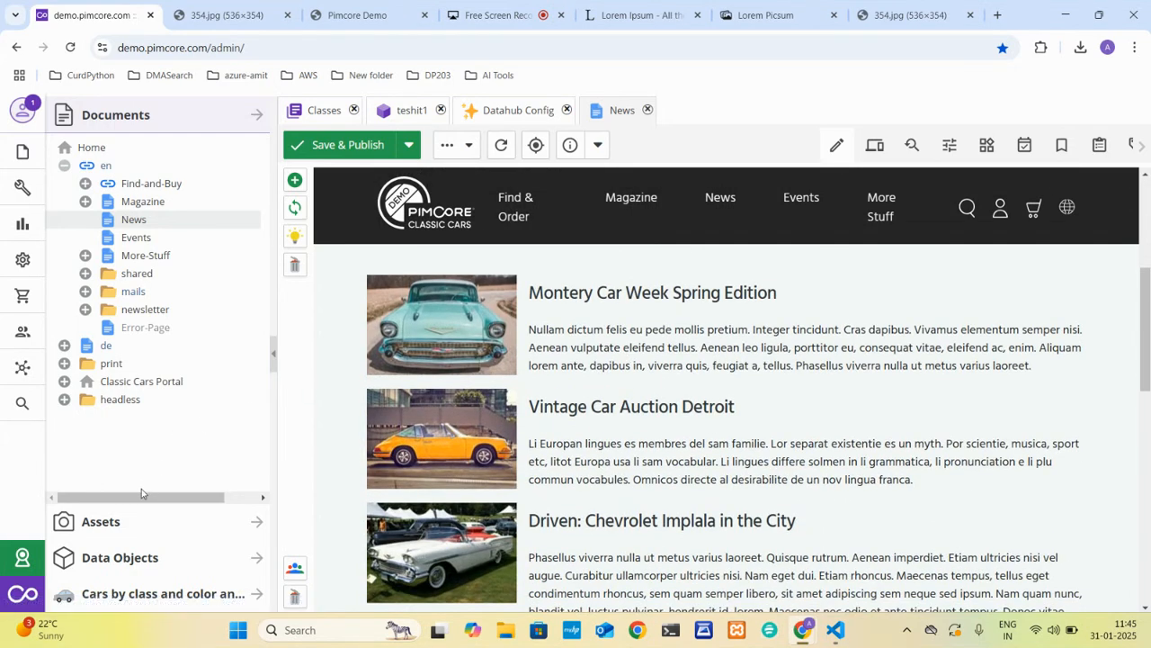
Show the Data Objects tree and select the teshit1 object.
{"action": "left_click", "coordinate": [133, 556]}
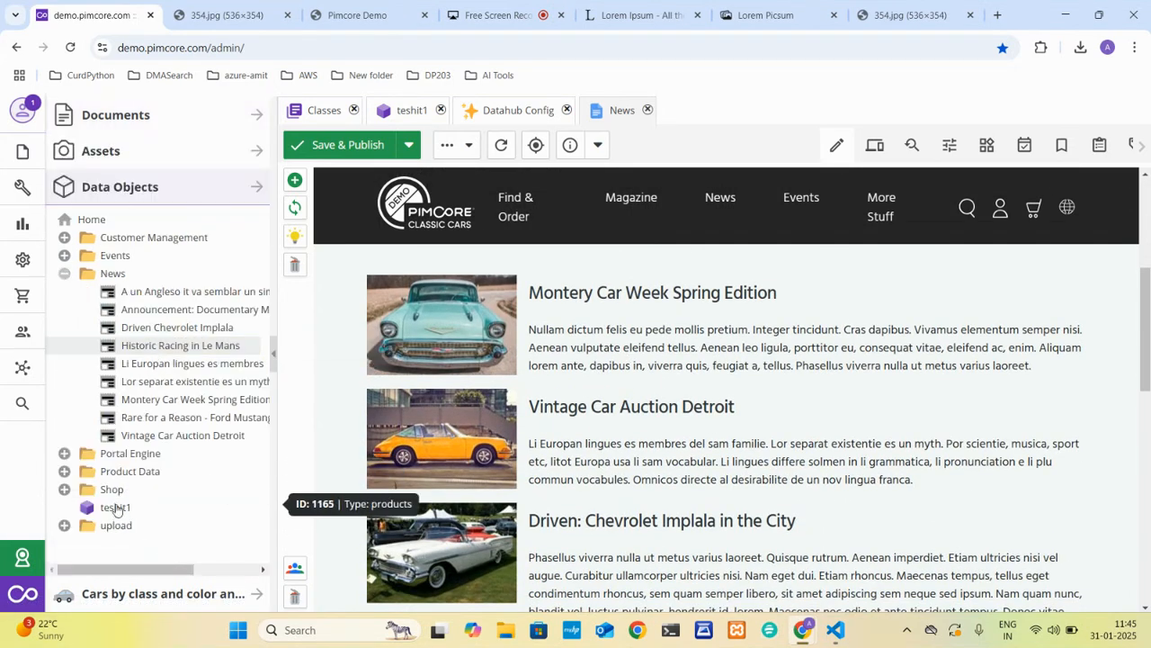
{"action": "left_click", "coordinate": [126, 511]}
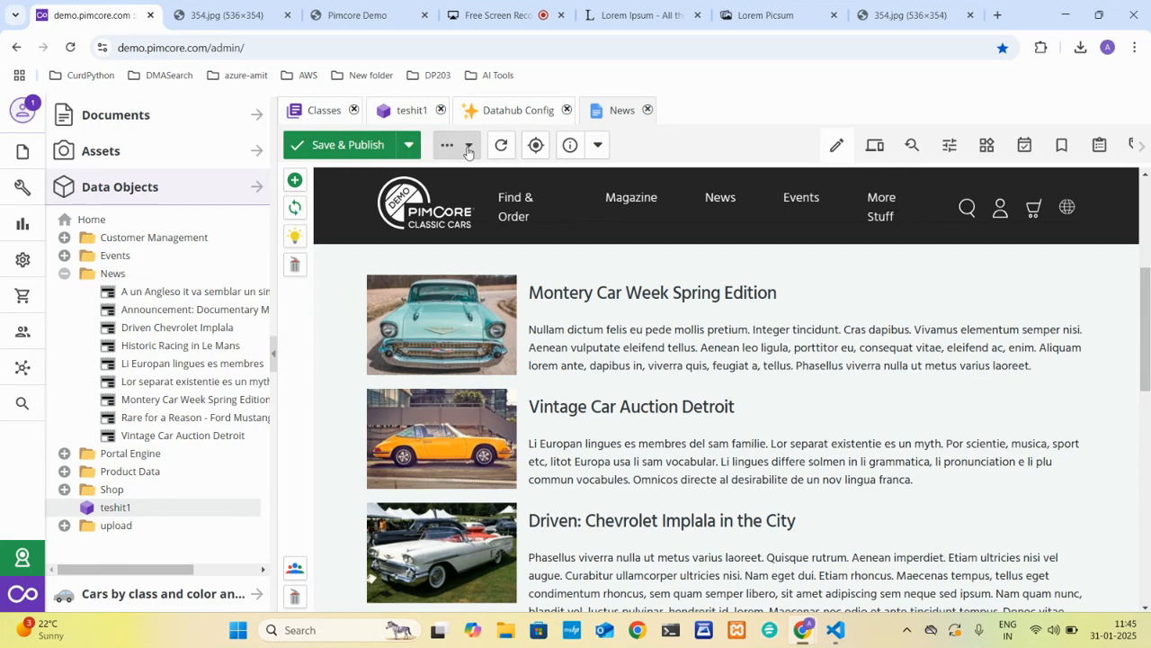
Examine the News document down to its footer and look at the content bricks available for its areas.
{"action": "scroll", "coordinate": [575, 362], "scroll_direction": "down", "scroll_amount": 10}
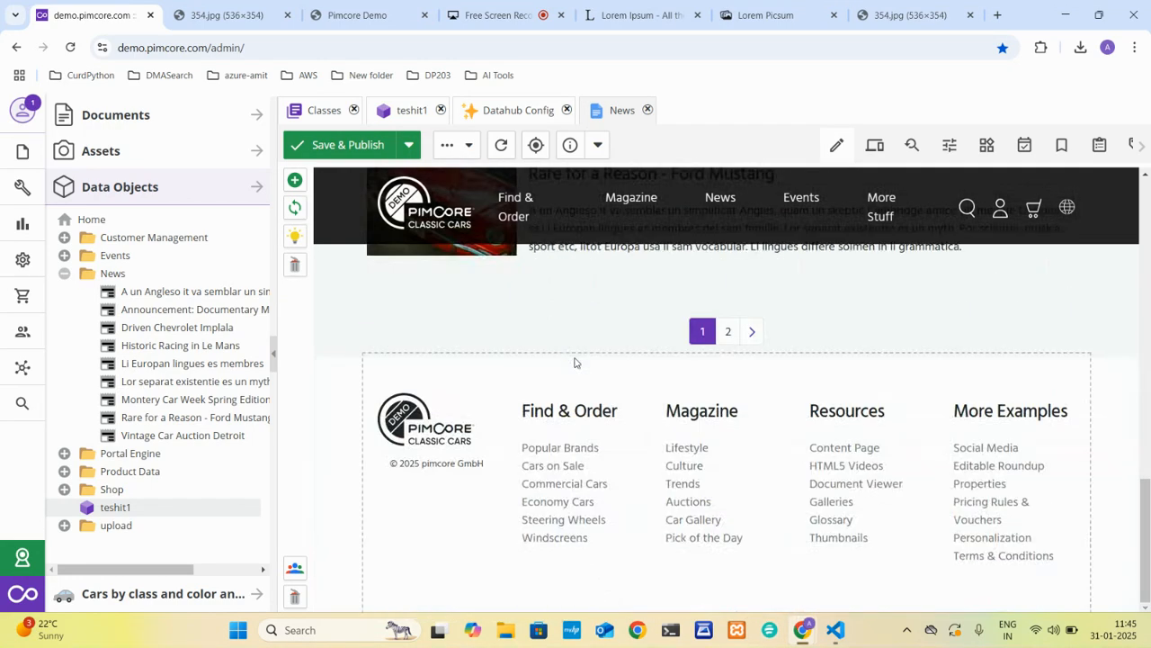
{"action": "scroll", "coordinate": [576, 363], "scroll_direction": "up", "scroll_amount": 10}
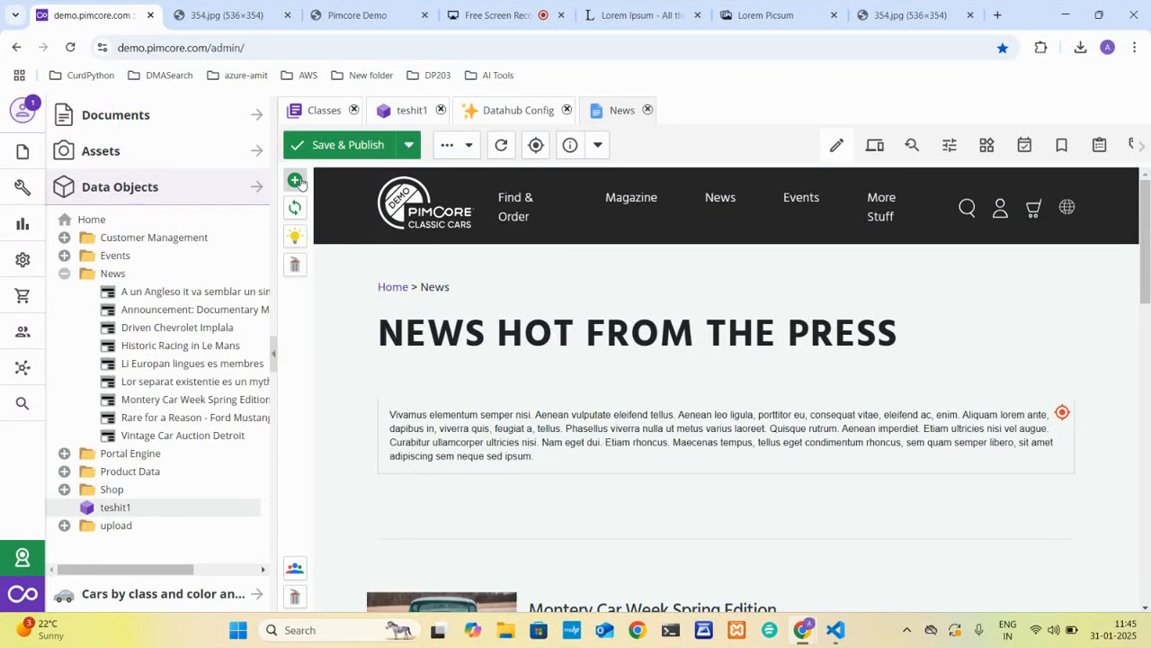
{"action": "left_click", "coordinate": [299, 181]}
{"action": "scroll", "coordinate": [368, 216], "scroll_direction": "down", "scroll_amount": 2}
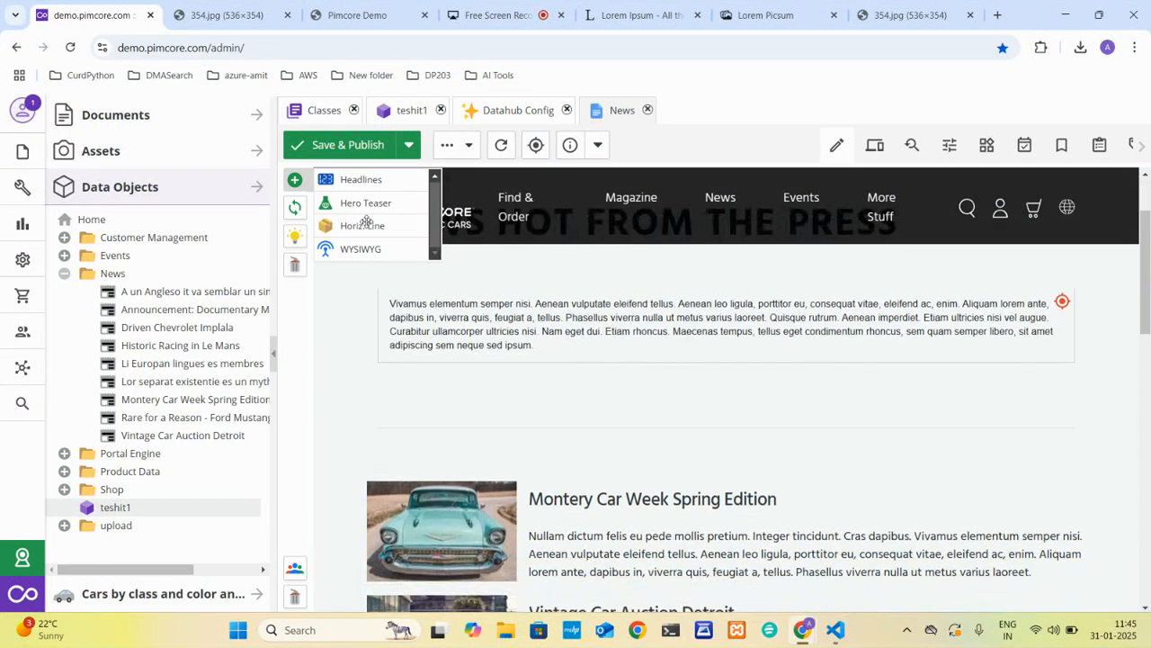
{"action": "scroll", "coordinate": [368, 216], "scroll_direction": "up", "scroll_amount": 1}
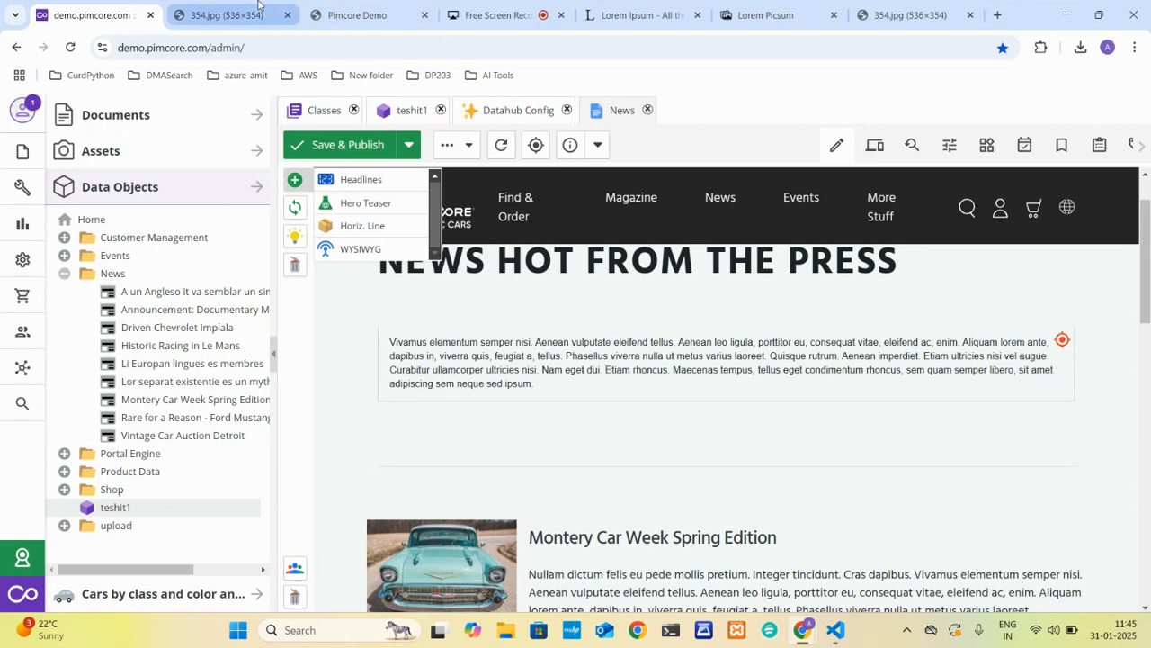
Examine the home page of the public demo site and return to the Pimcore administration.
{"action": "left_click", "coordinate": [325, 7]}
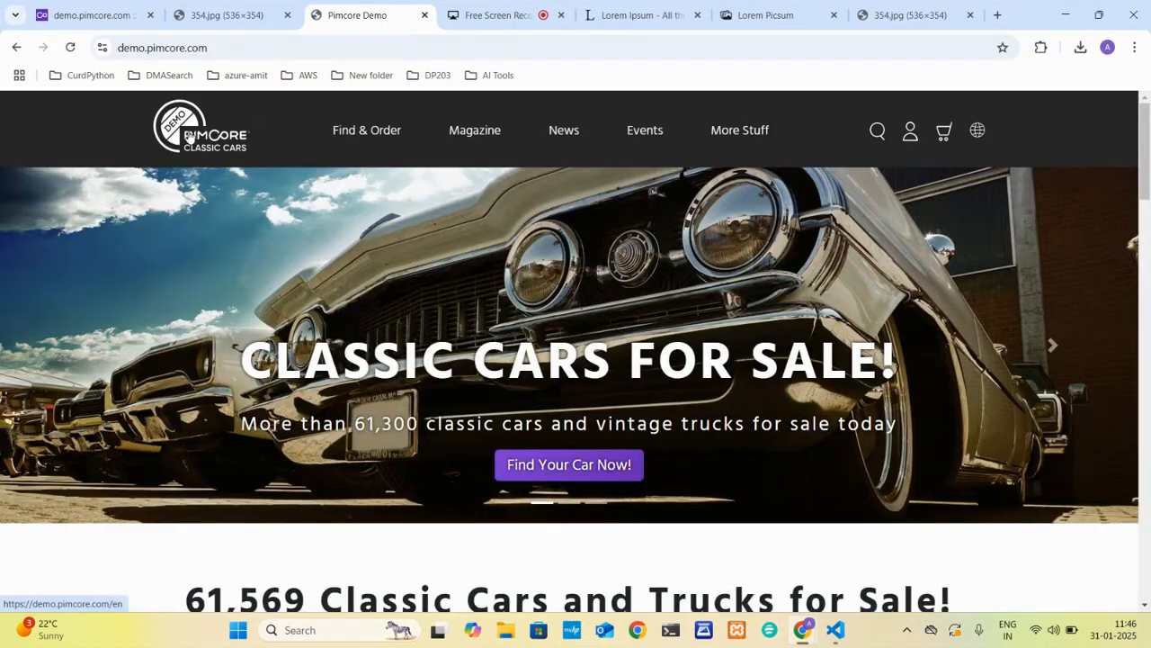
{"action": "scroll", "coordinate": [255, 392], "scroll_direction": "down", "scroll_amount": 9}
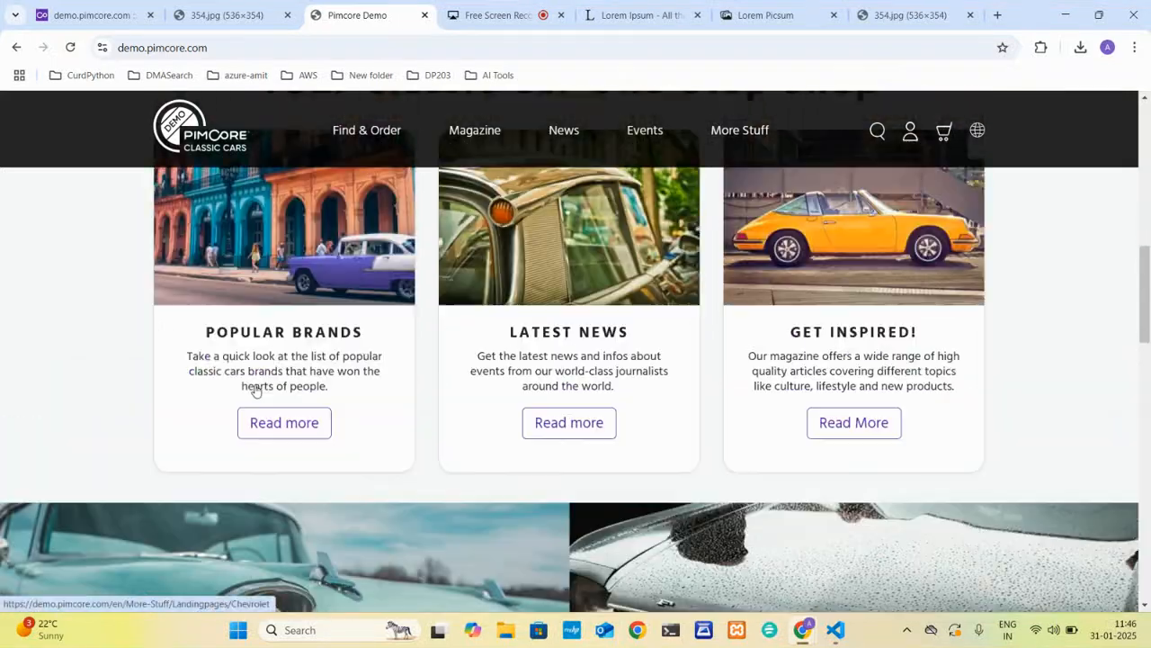
{"action": "scroll", "coordinate": [255, 392], "scroll_direction": "down", "scroll_amount": 8}
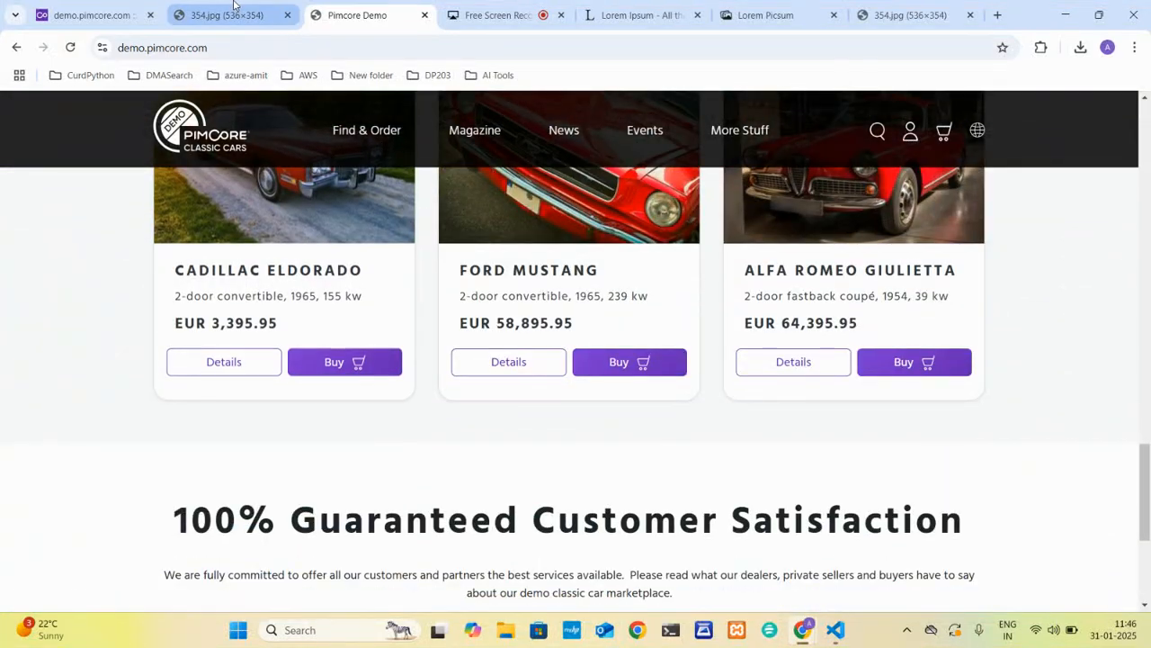
{"action": "left_click", "coordinate": [233, 11]}
{"action": "left_click", "coordinate": [103, 14]}
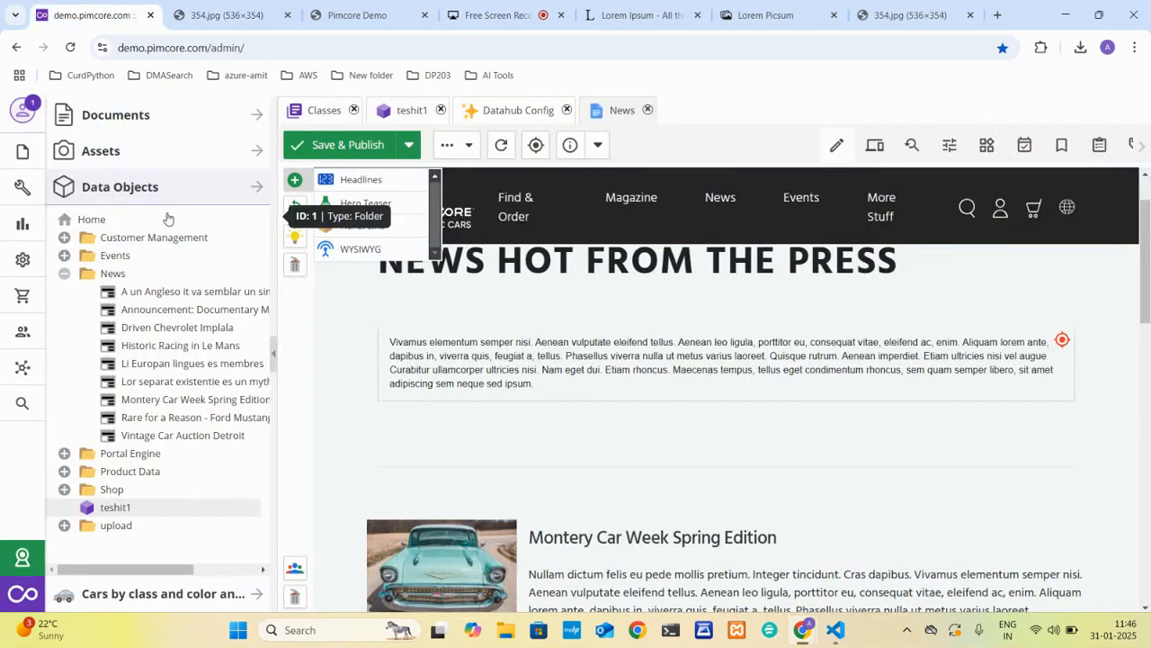
Show the Documents tree, expand Find-and-Buy under en and open the On-Sale document.
{"action": "left_click", "coordinate": [128, 127]}
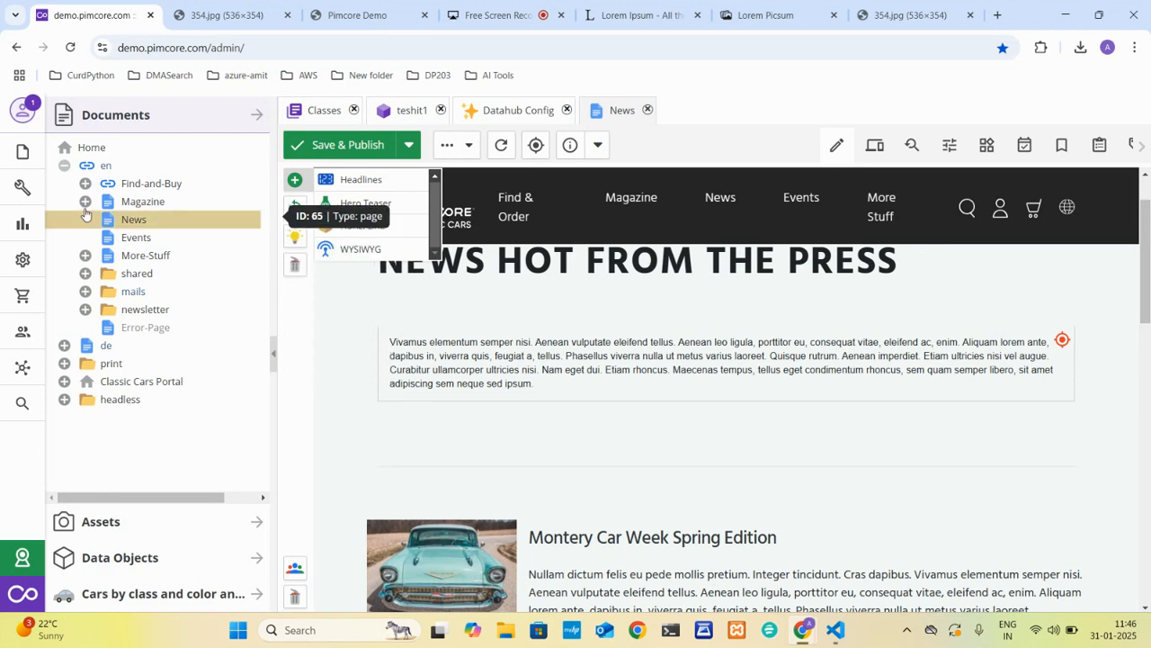
{"action": "left_click", "coordinate": [84, 184]}
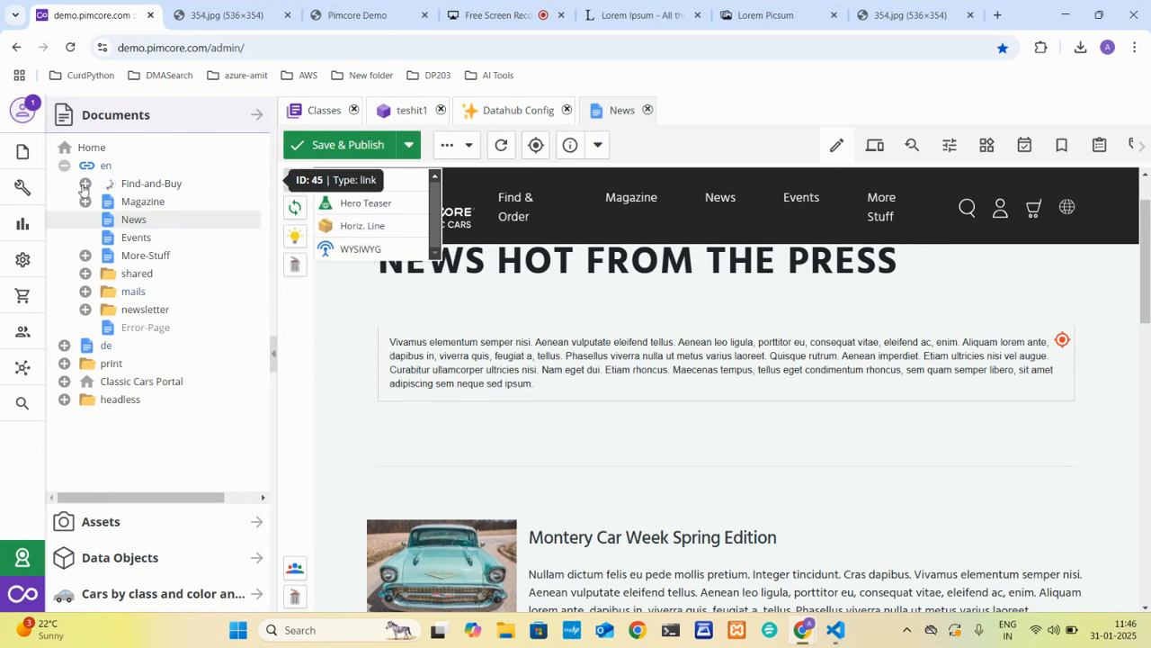
{"action": "left_click", "coordinate": [179, 221]}
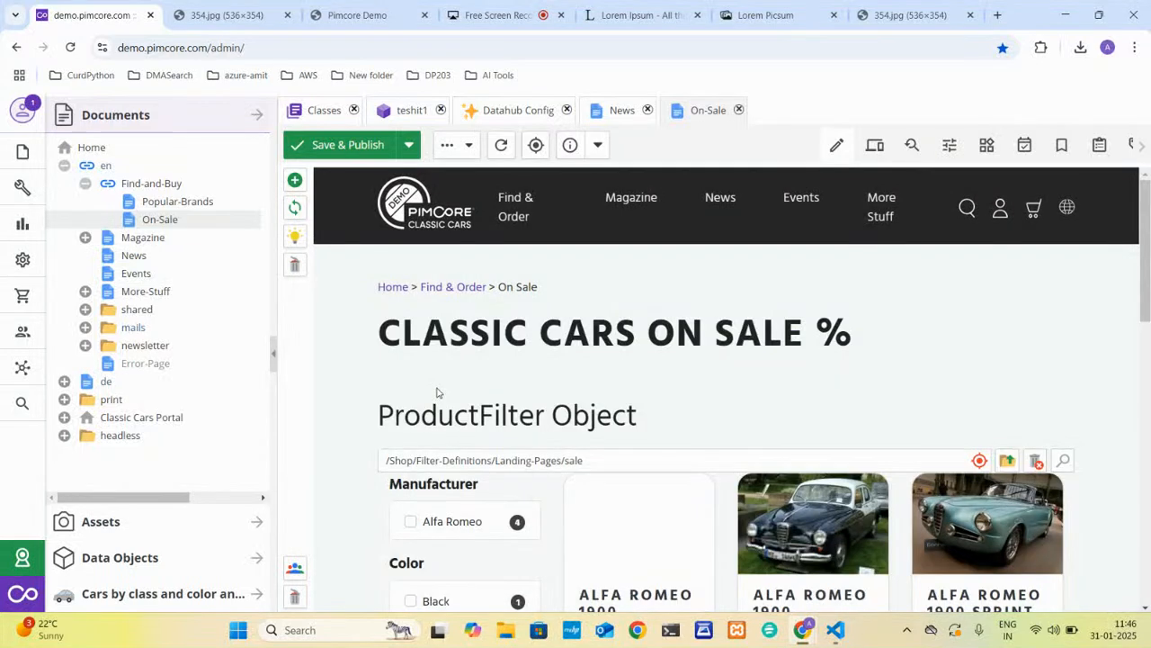
Look at the blocks that can be inserted after the Product Grid and examine the car listing on the On-Sale page.
{"action": "scroll", "coordinate": [528, 412], "scroll_direction": "down", "scroll_amount": 1}
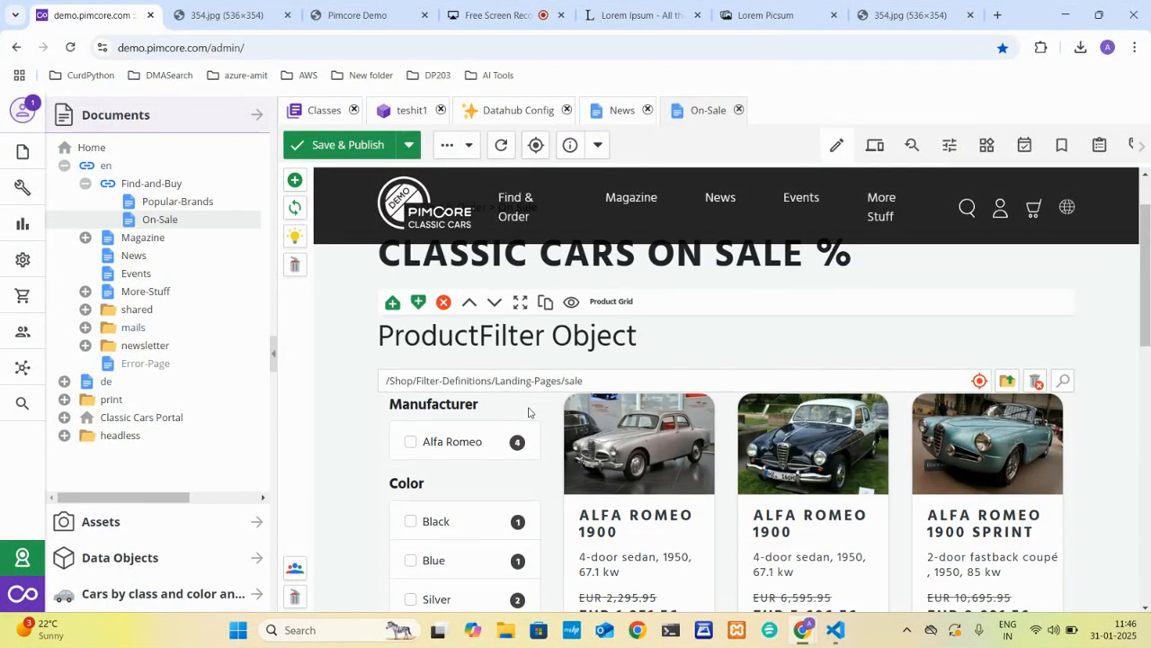
{"action": "left_click", "coordinate": [416, 303]}
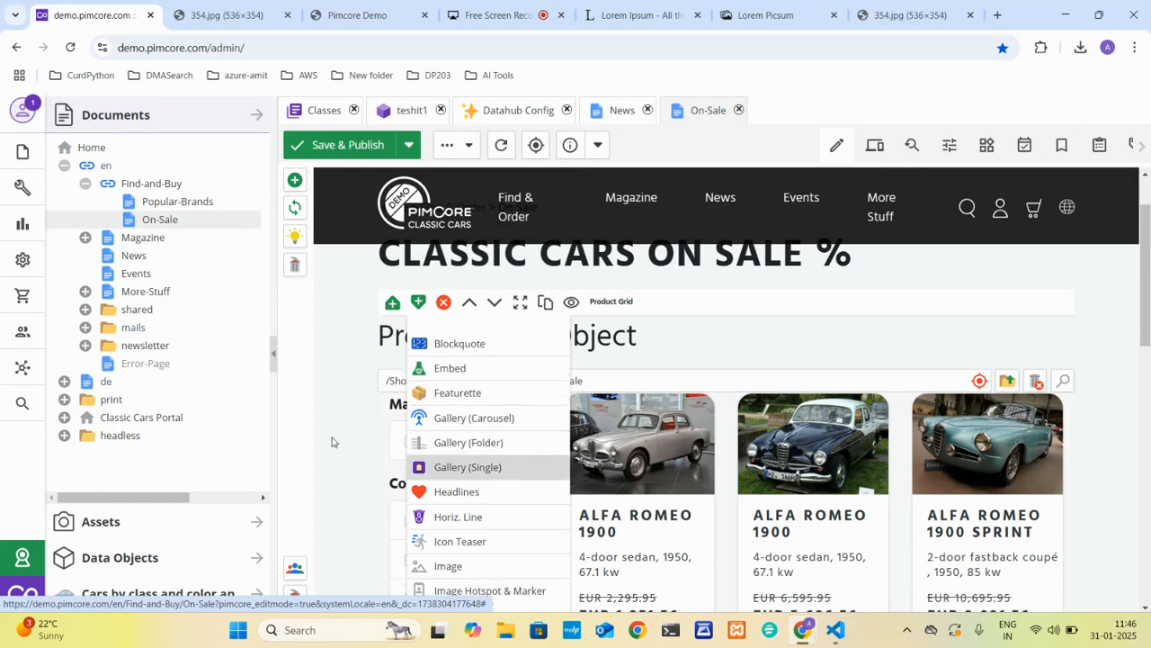
{"action": "left_click", "coordinate": [508, 467]}
{"action": "scroll", "coordinate": [785, 418], "scroll_direction": "down", "scroll_amount": 3}
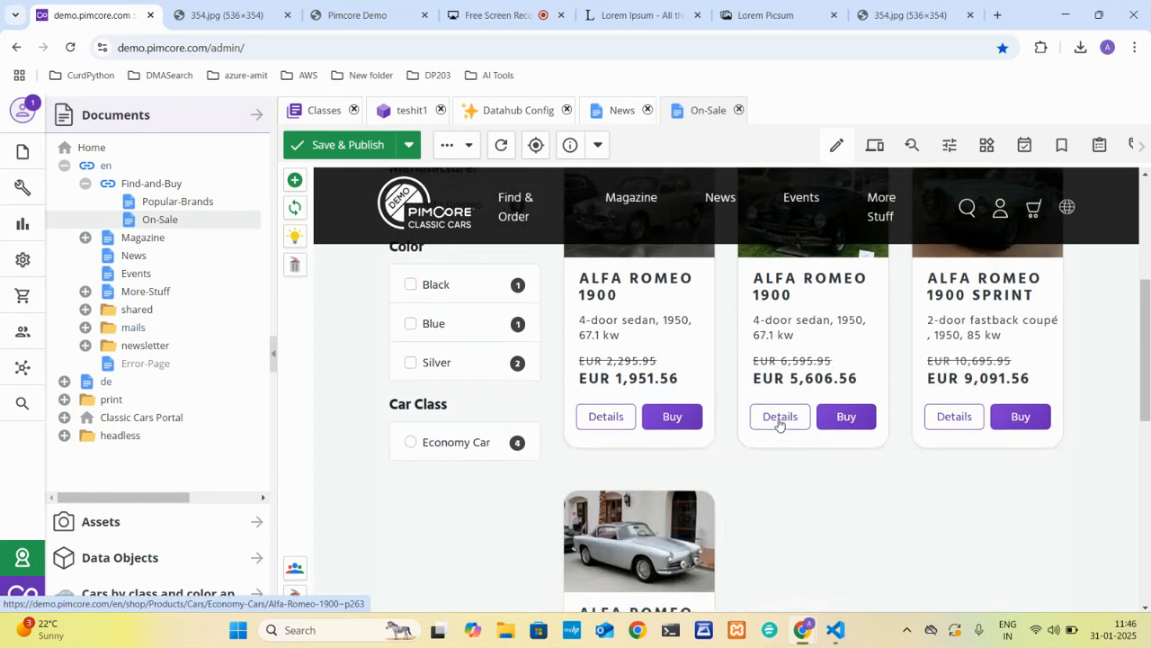
{"action": "scroll", "coordinate": [653, 345], "scroll_direction": "up", "scroll_amount": 4}
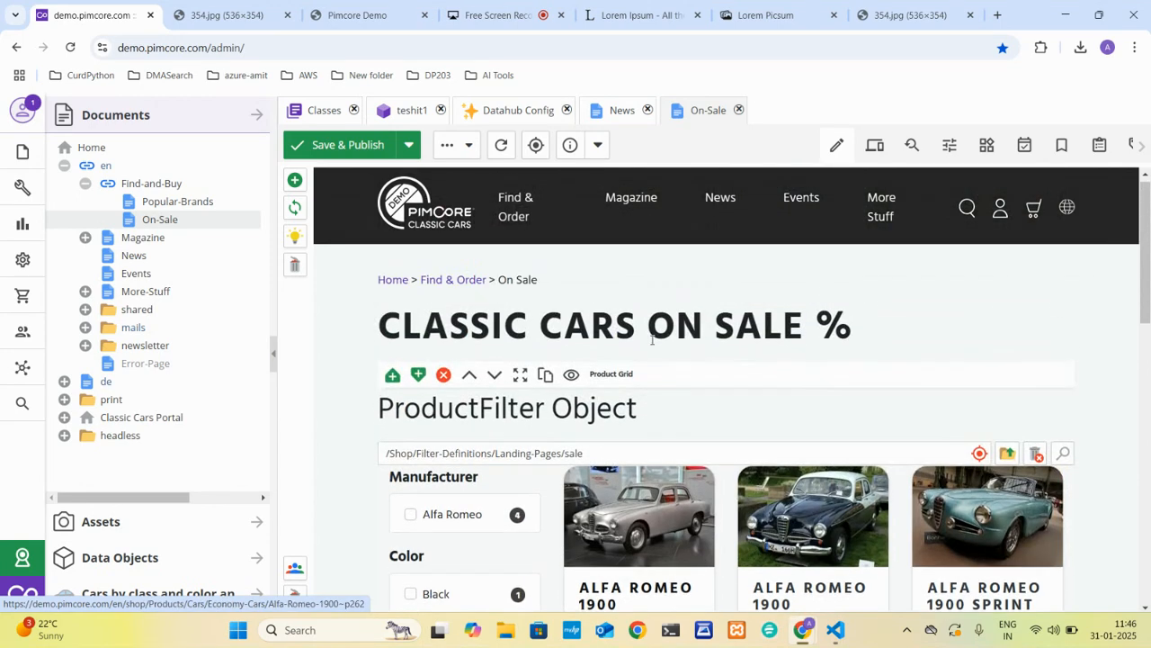
Try to add a Product Grid brick to the On-Sale document from the list of available bricks.
{"action": "left_click", "coordinate": [294, 182]}
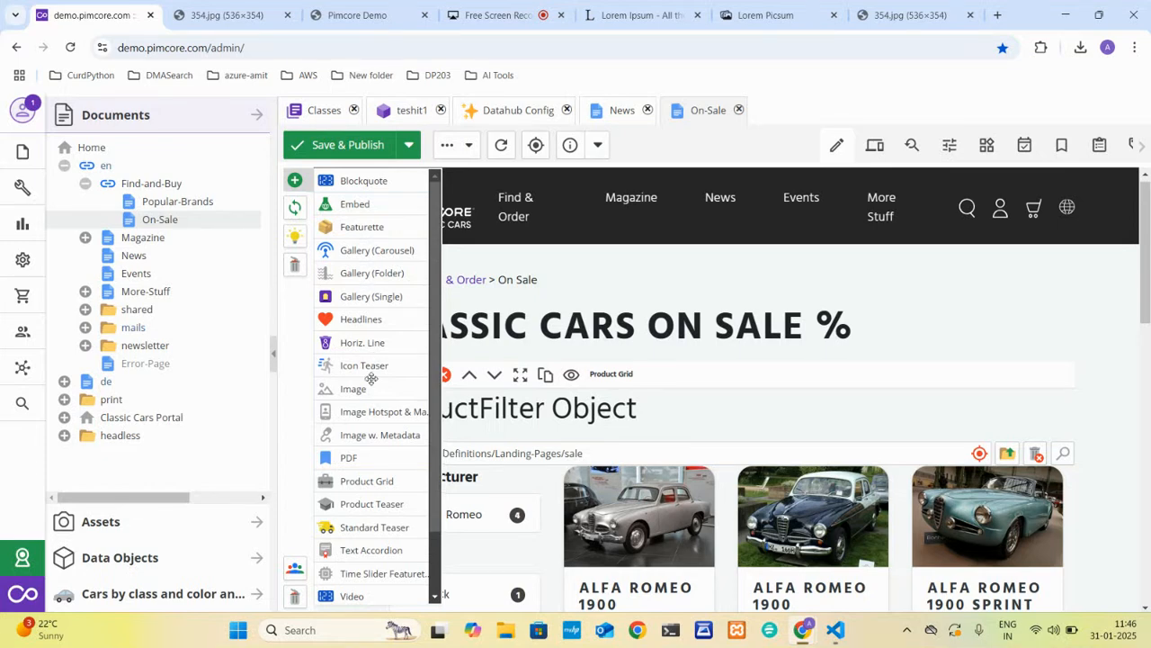
{"action": "scroll", "coordinate": [371, 379], "scroll_direction": "down", "scroll_amount": 2}
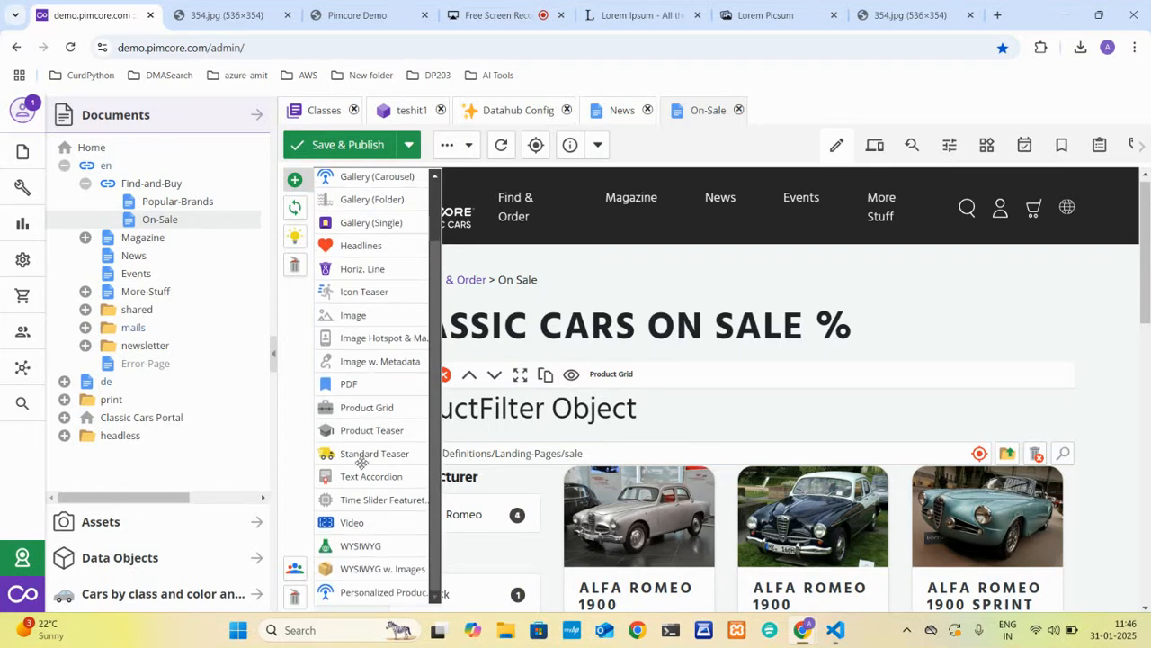
{"action": "left_click", "coordinate": [382, 409]}
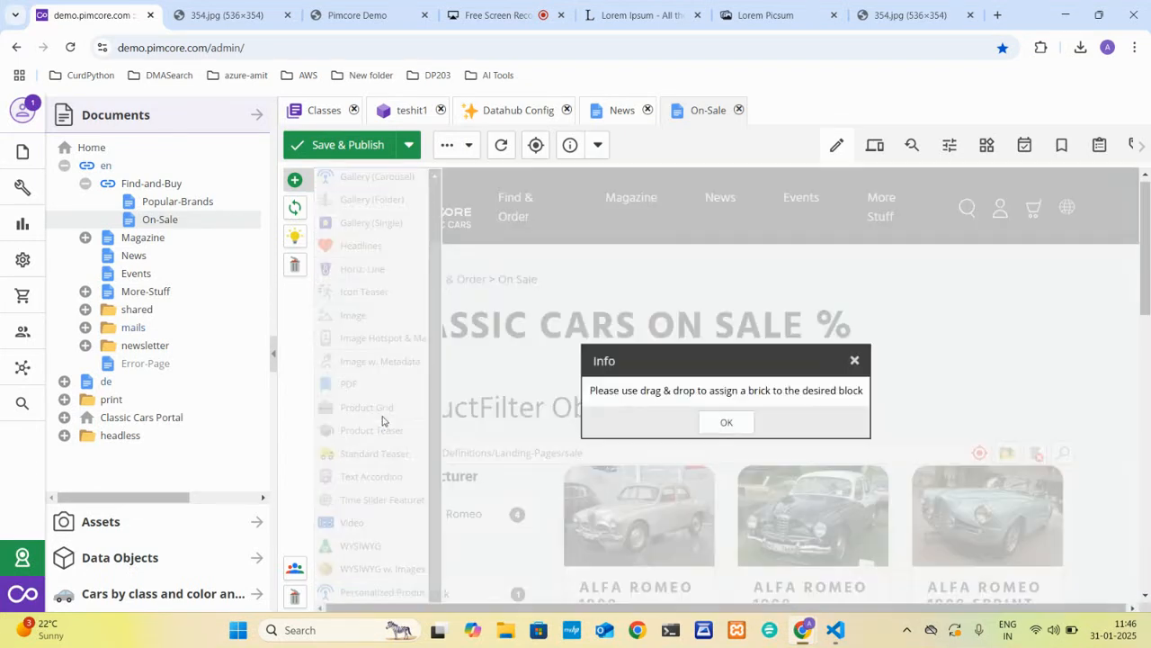
{"action": "left_click", "coordinate": [726, 423]}
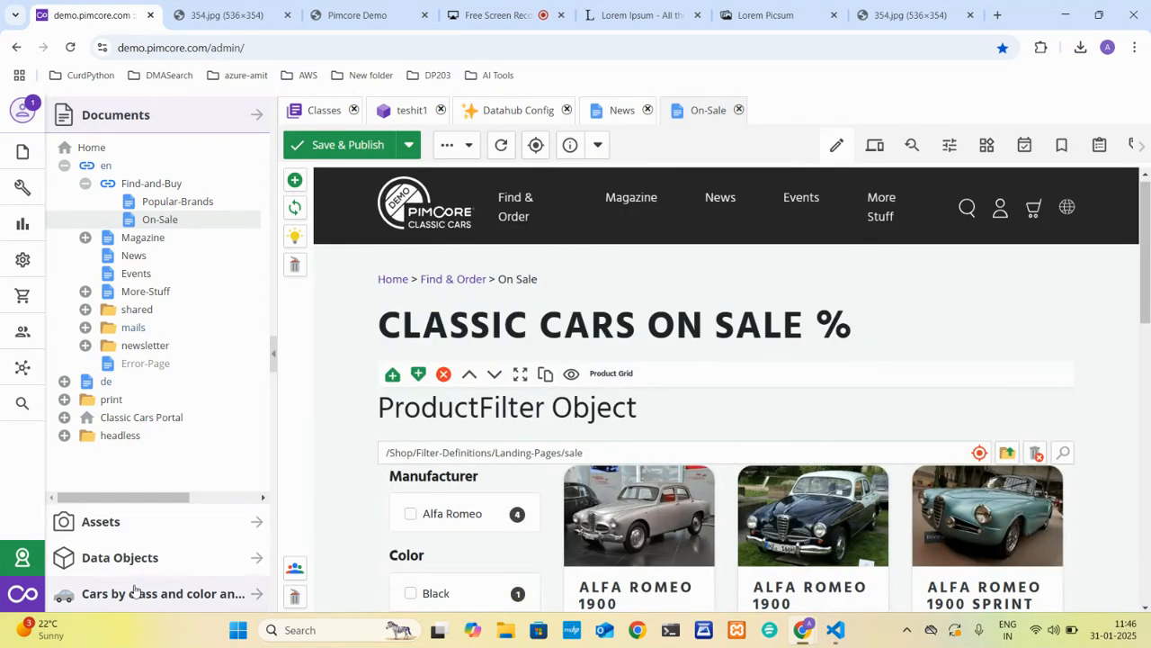
Show the Data Objects tree and try to place the teshit1 object on the On-Sale page.
{"action": "left_click", "coordinate": [126, 557]}
{"action": "left_click_drag", "start_coordinate": [130, 510], "coordinate": [399, 398]}
{"action": "scroll", "coordinate": [398, 398], "scroll_direction": "down", "scroll_amount": 10}
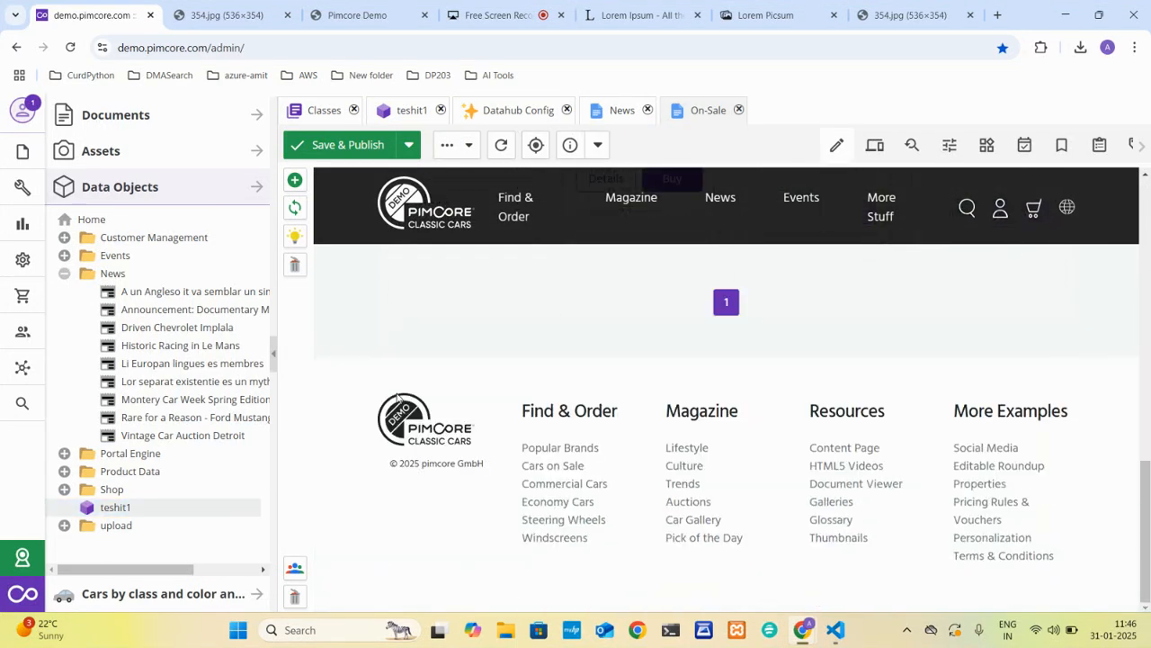
Look through the full list of block types that can be added after the On-Sale page's Product Grid.
{"action": "scroll", "coordinate": [398, 399], "scroll_direction": "up", "scroll_amount": 15}
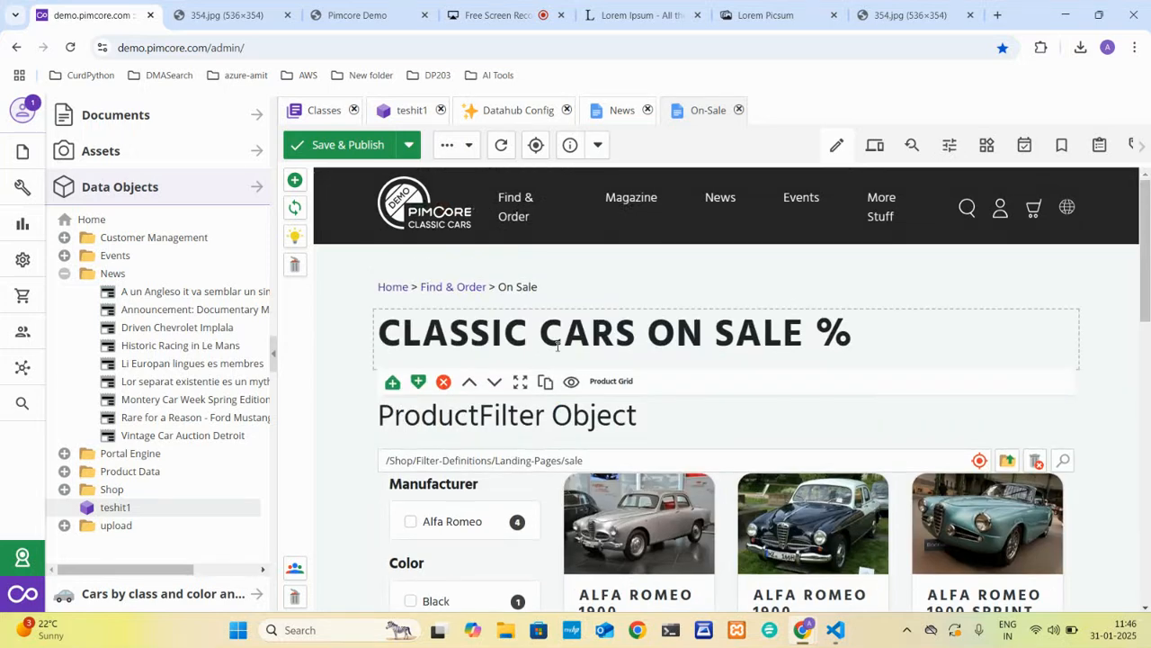
{"action": "left_click", "coordinate": [415, 386]}
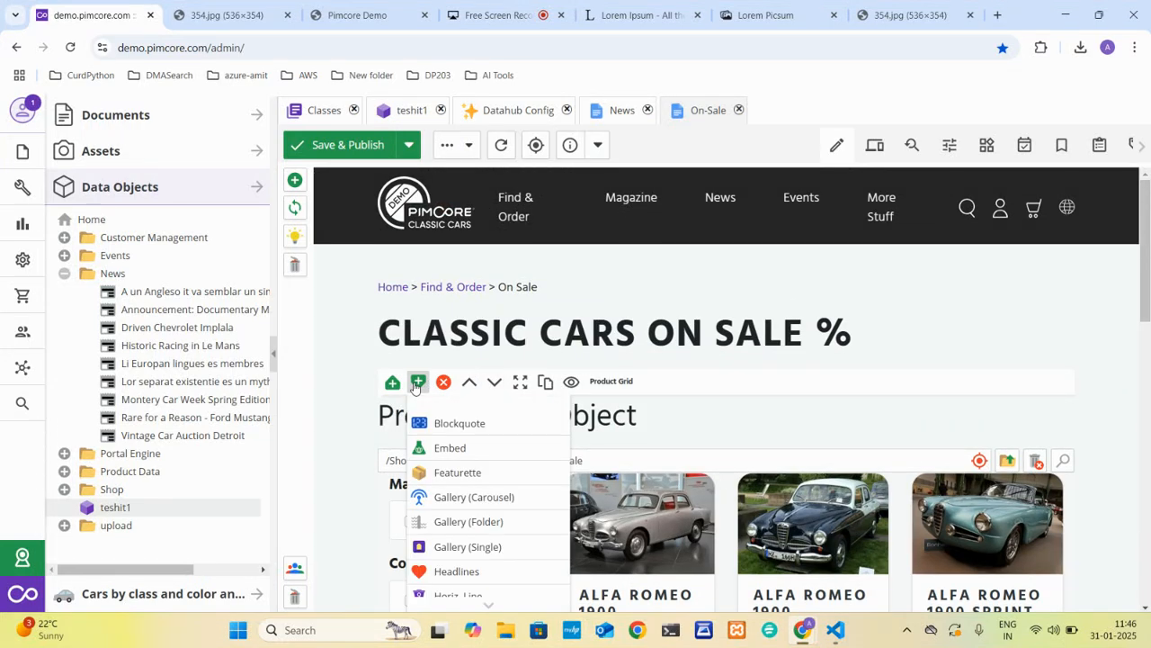
{"action": "scroll", "coordinate": [468, 523], "scroll_direction": "down", "scroll_amount": 5}
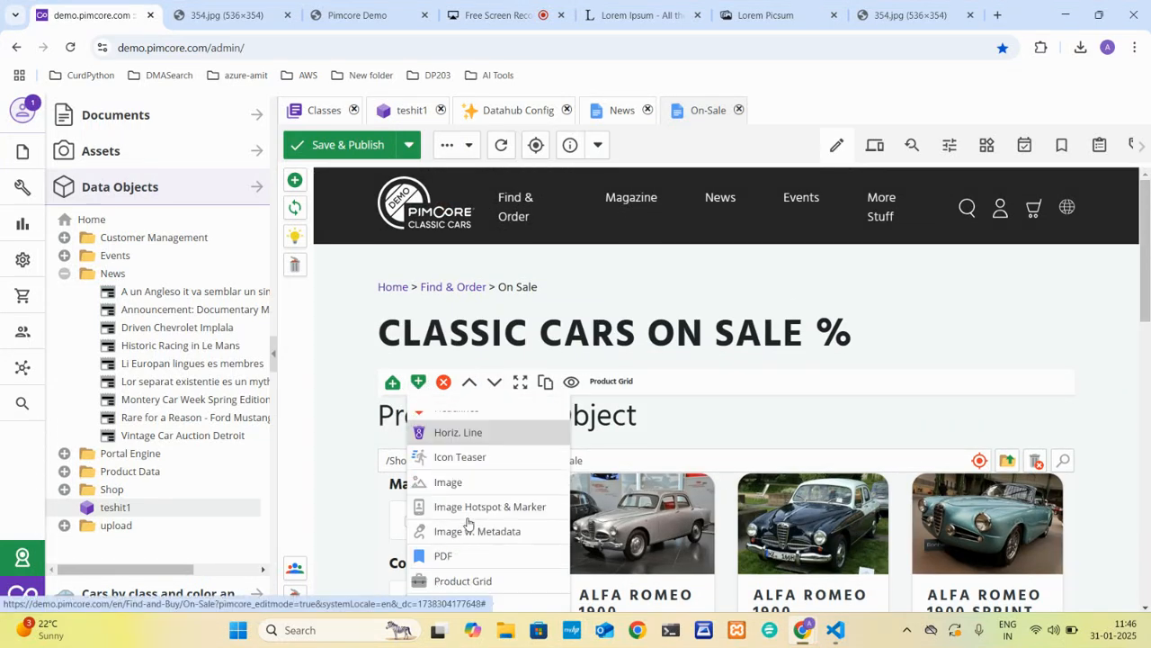
Review the data types in the products class with its field tree widened, and the filled-in fields of the teshit1 object.
{"action": "left_click", "coordinate": [329, 111]}
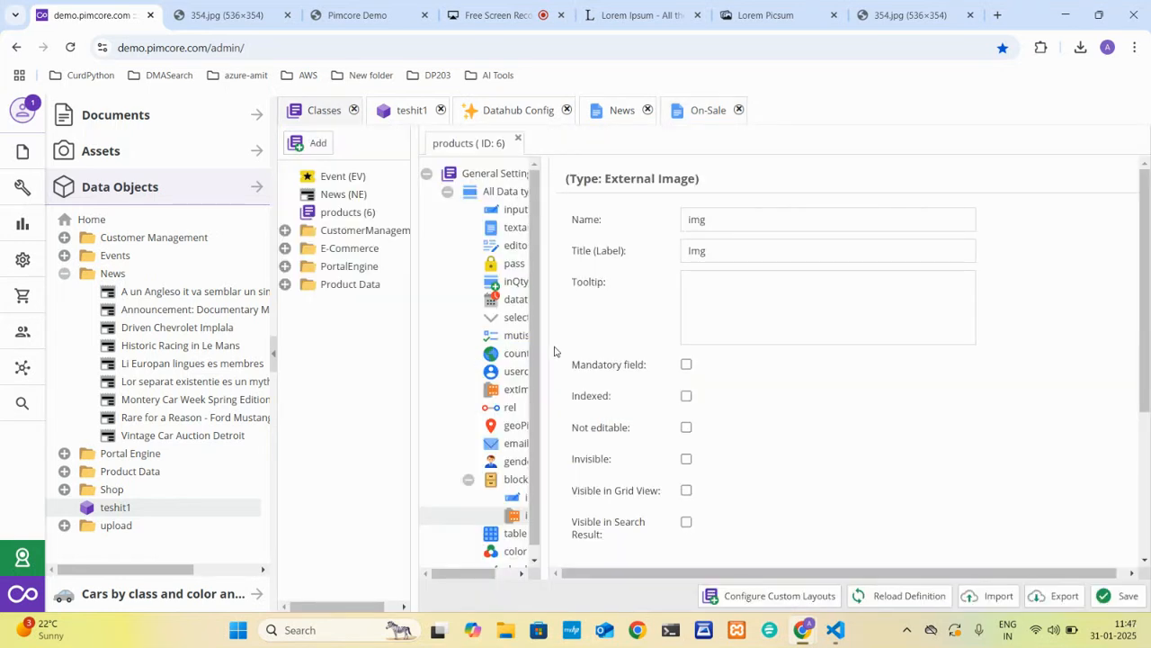
{"action": "left_click_drag", "start_coordinate": [543, 352], "coordinate": [644, 364]}
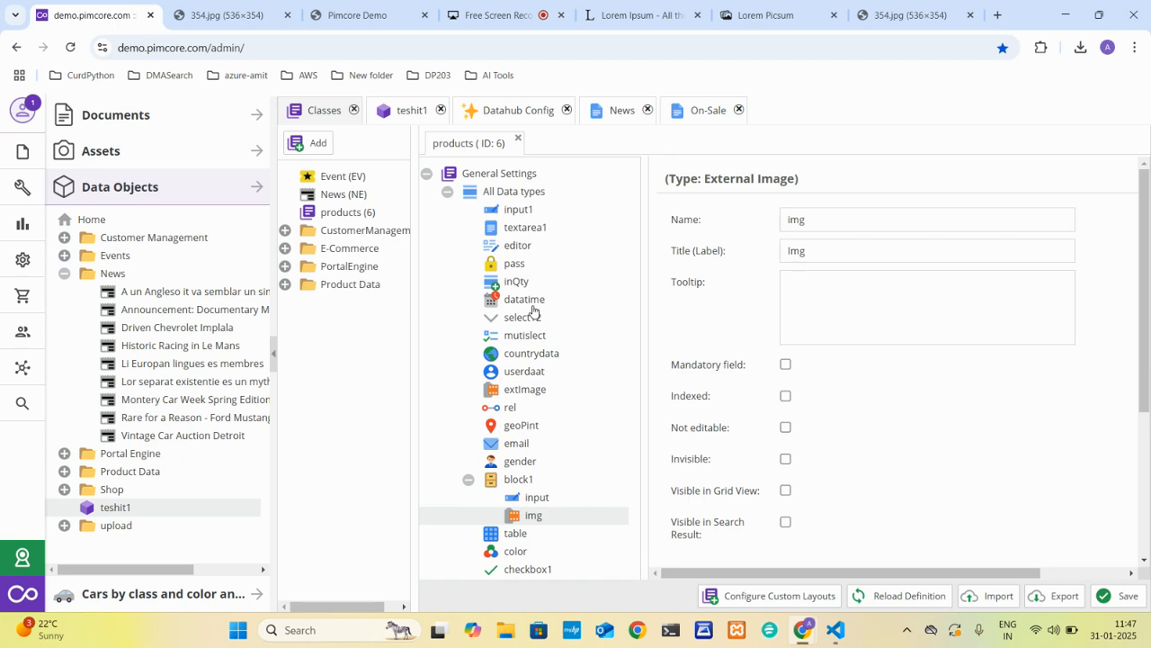
{"action": "left_click", "coordinate": [393, 111]}
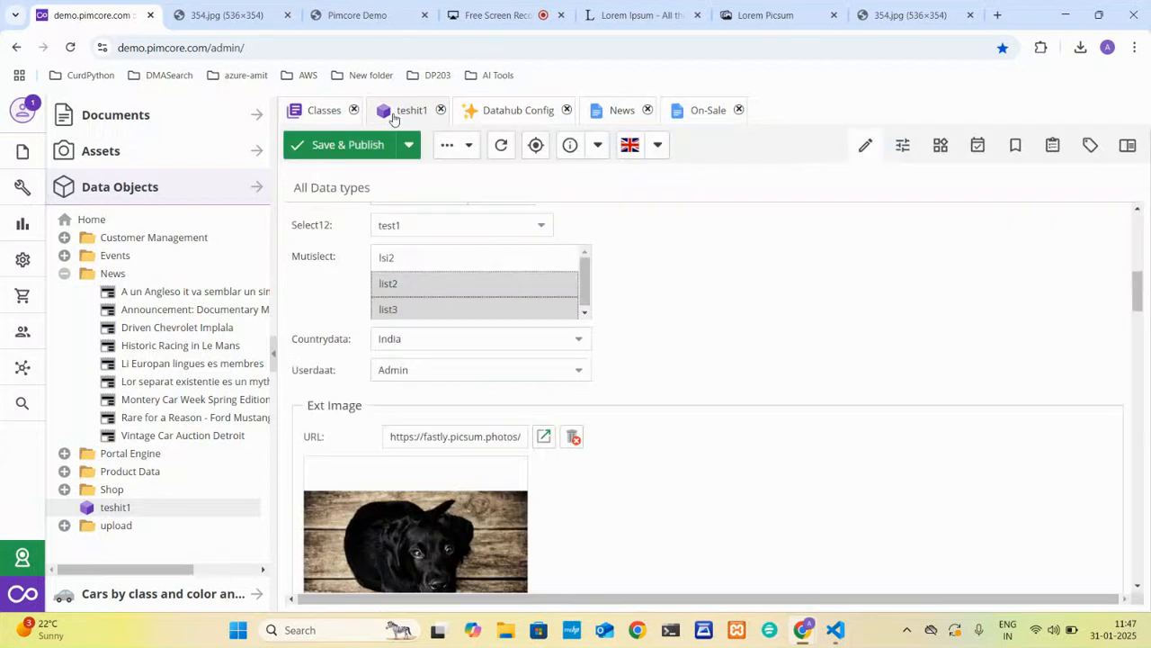
{"action": "scroll", "coordinate": [421, 357], "scroll_direction": "up", "scroll_amount": 10}
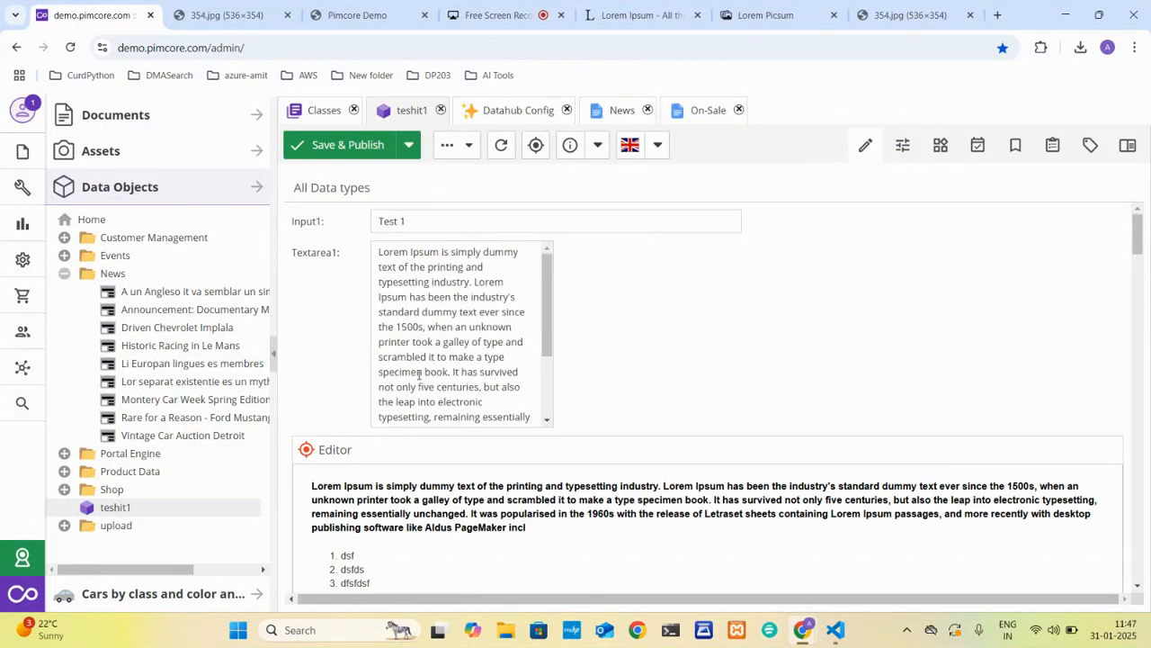
{"action": "scroll", "coordinate": [418, 374], "scroll_direction": "down", "scroll_amount": 12}
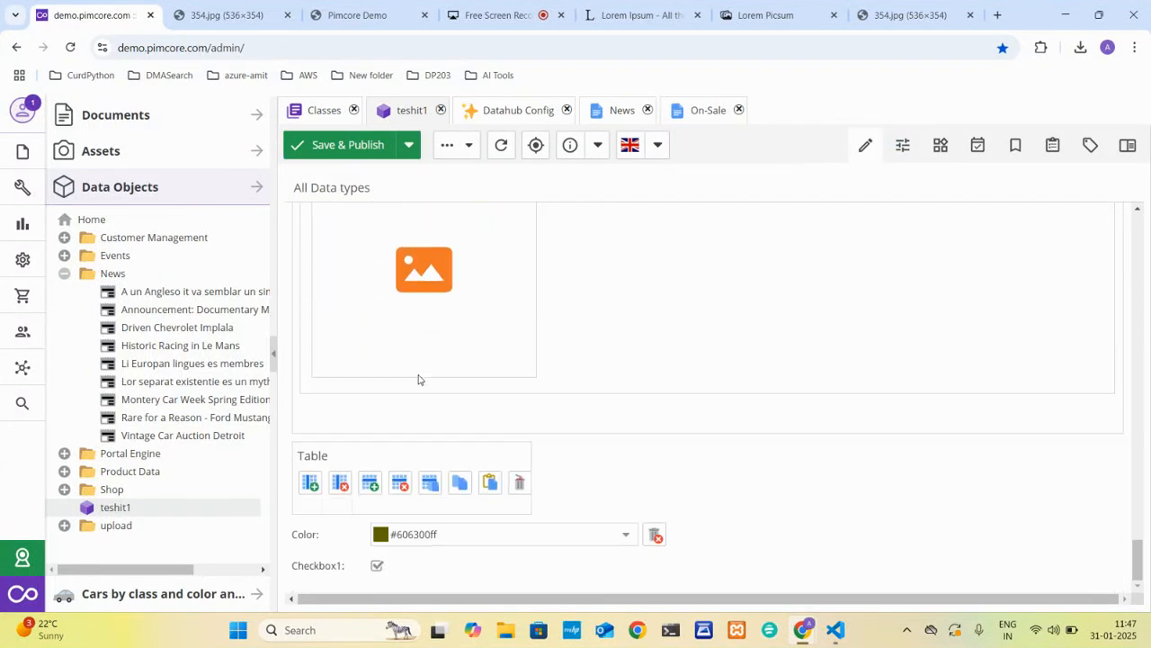
{"action": "scroll", "coordinate": [419, 378], "scroll_direction": "up", "scroll_amount": 12}
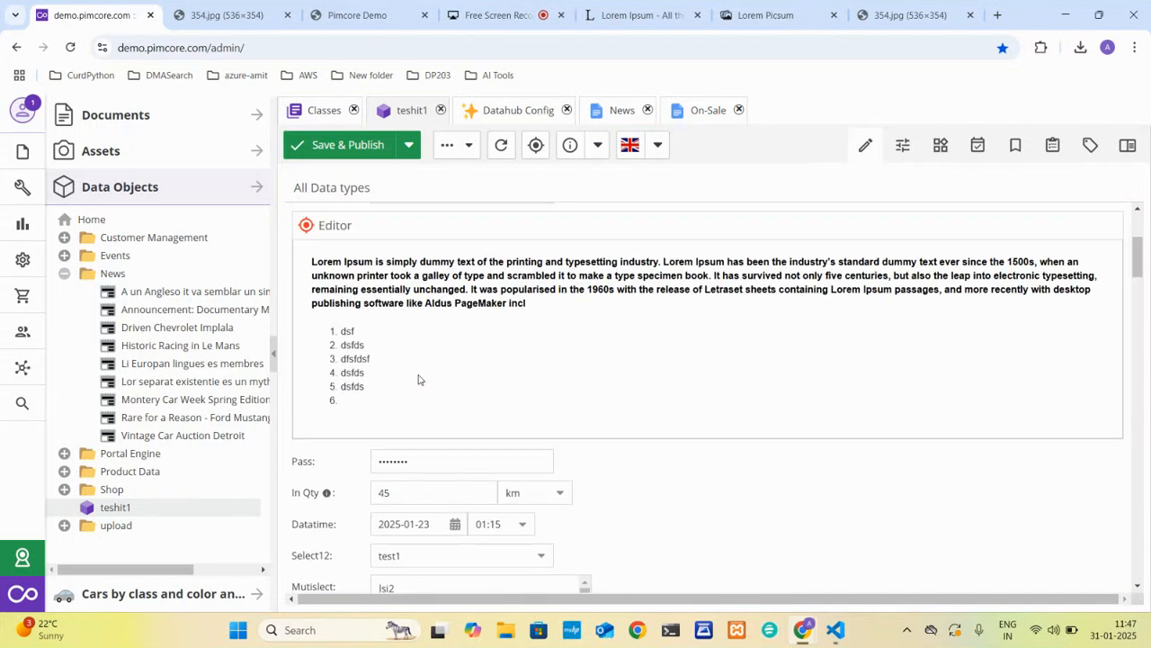
{"action": "scroll", "coordinate": [419, 375], "scroll_direction": "down", "scroll_amount": 3}
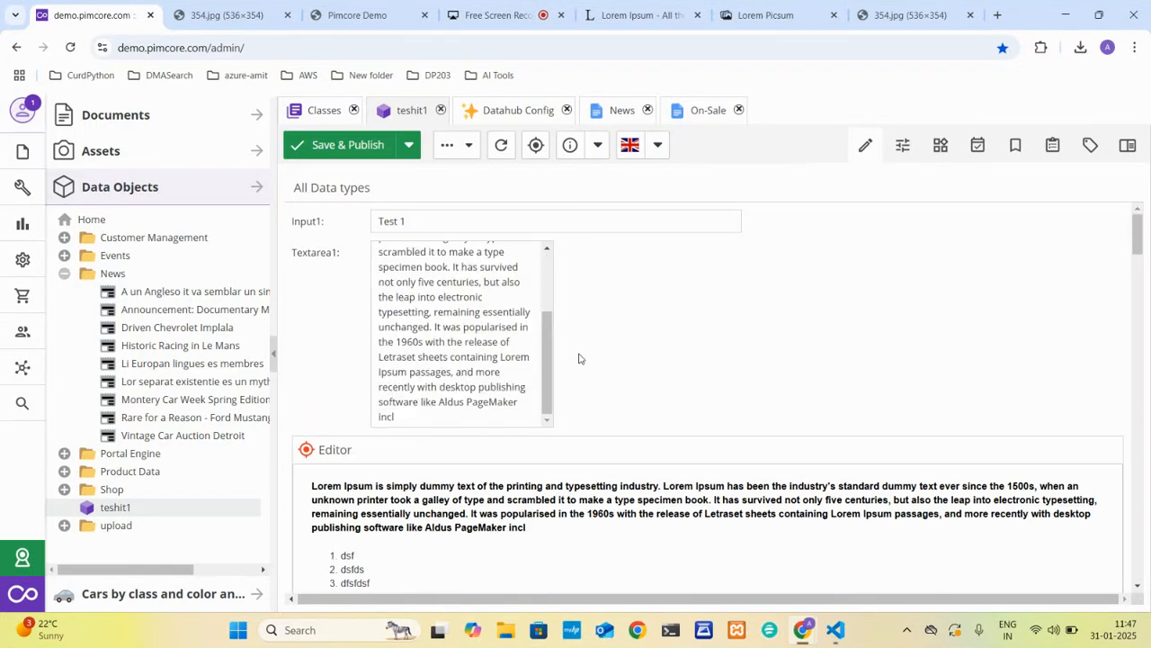
{"action": "scroll", "coordinate": [579, 359], "scroll_direction": "down", "scroll_amount": 3}
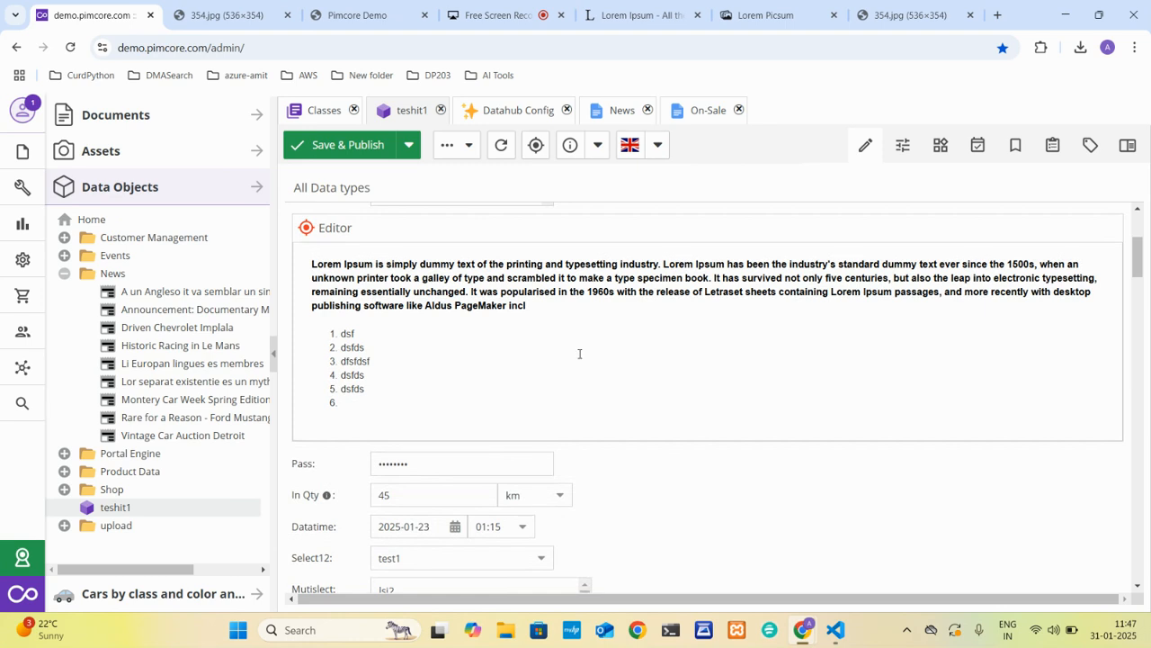